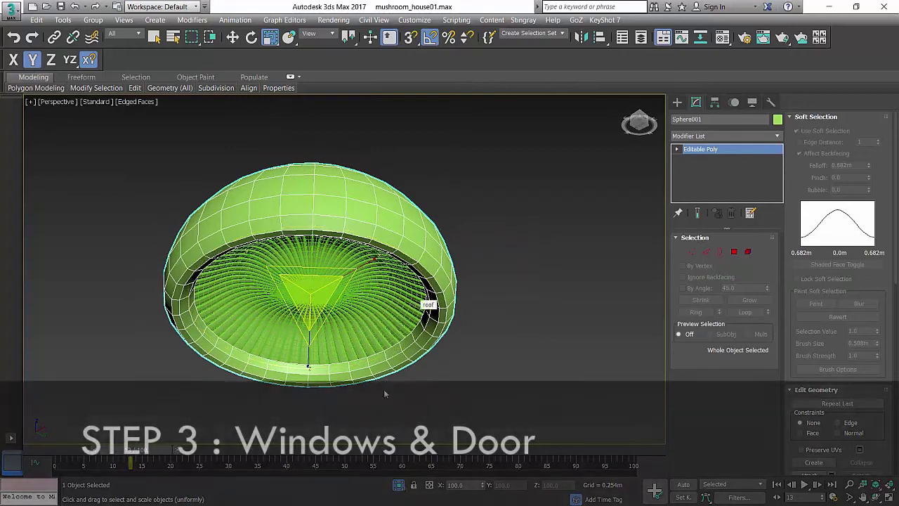
# Exit isolation mode, select the purple mushroom stem and remove its TurboSmooth modifier
pyautogui.click(398, 485)
pyautogui.scroll(-5, 417, 343)
pyautogui.keyDown('alt'); pyautogui.moveTo(417, 344); pyautogui.dragTo(393, 344, button='middle'); pyautogui.keyUp('alt')
pyautogui.scroll(5, 393, 344)
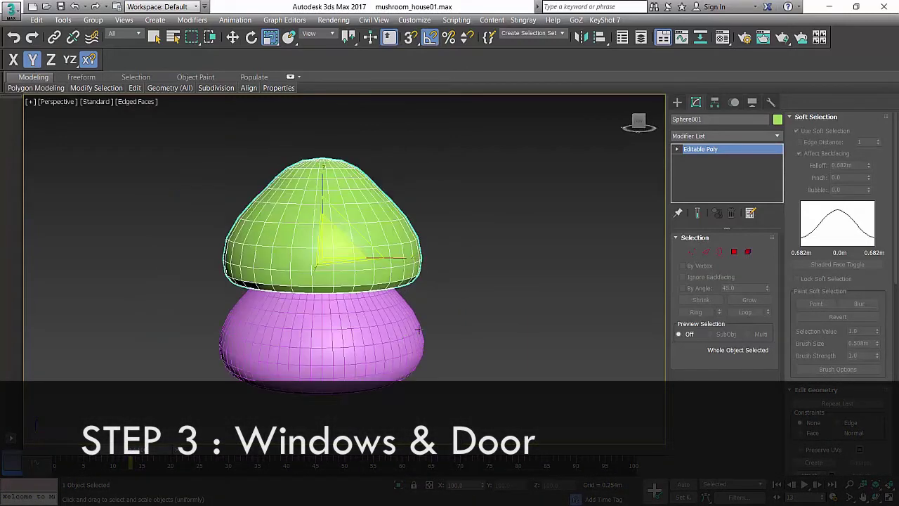
pyautogui.click(381, 330)
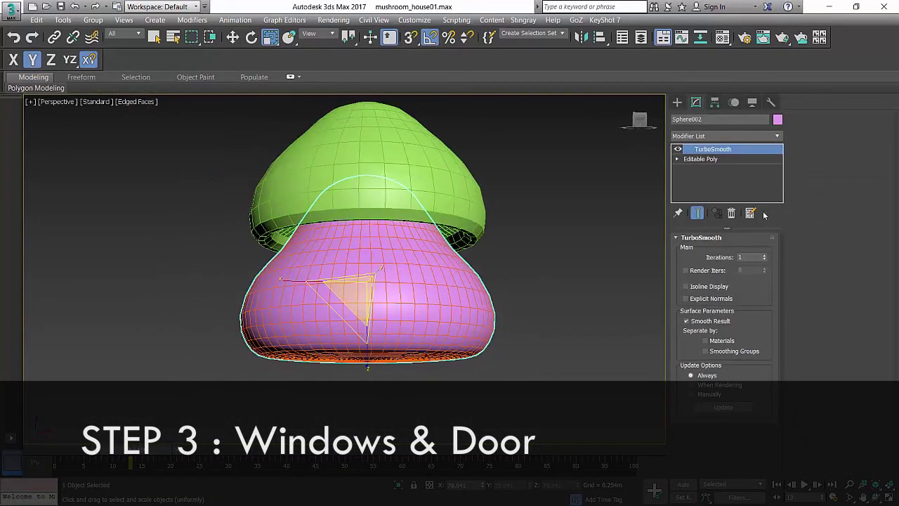
pyautogui.click(731, 213)
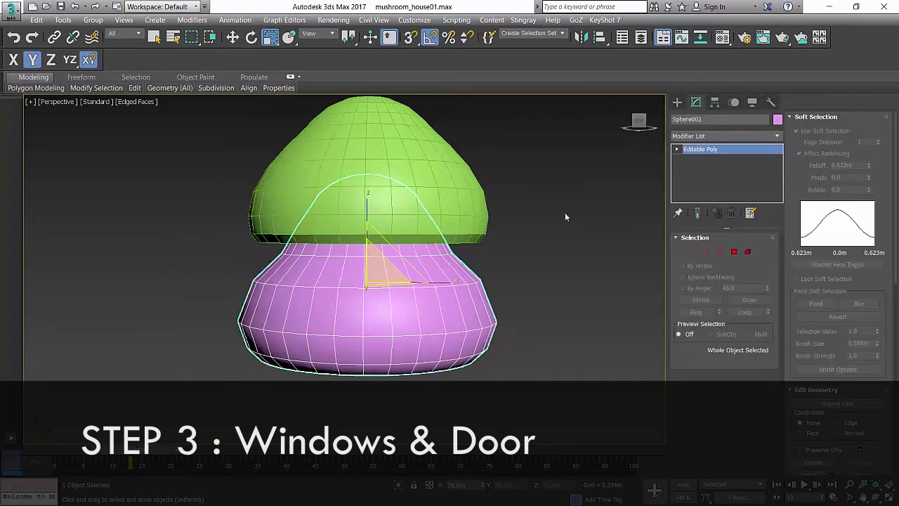
pyautogui.moveTo(564, 215); pyautogui.dragTo(546, 243, button='middle')
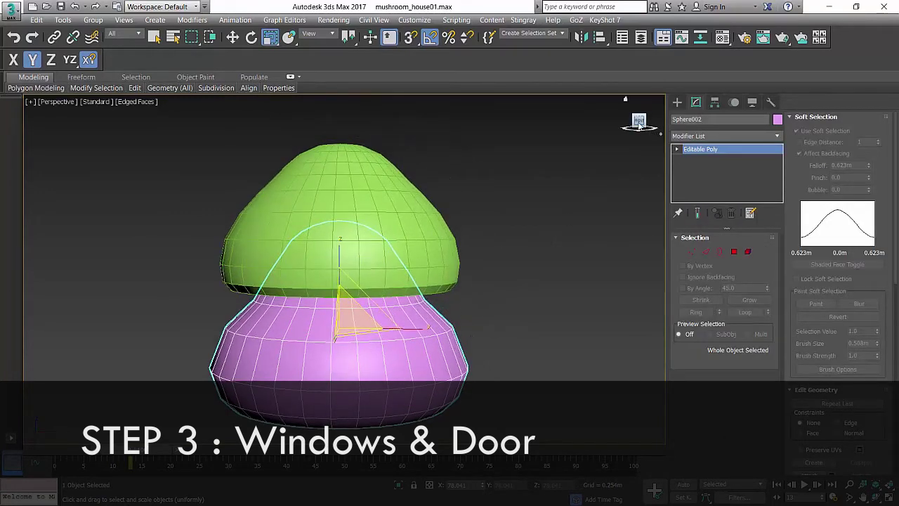
pyautogui.press('super+plus')
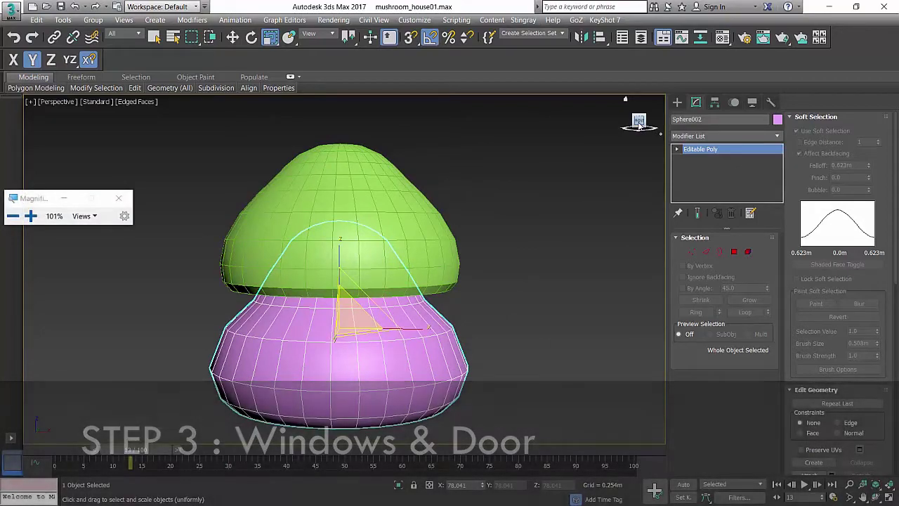
pyautogui.press('super+plus')
pyautogui.press('super+plus')
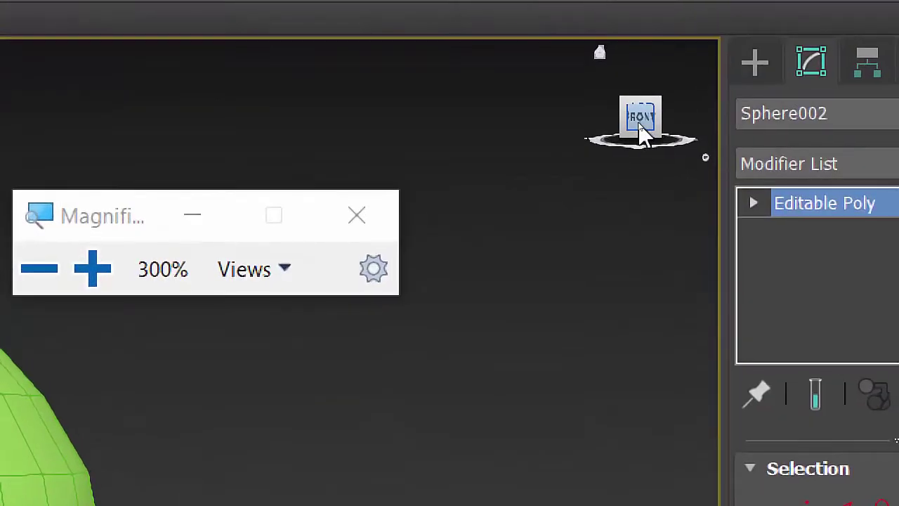
pyautogui.press('super+minus')
pyautogui.press('super+minus')
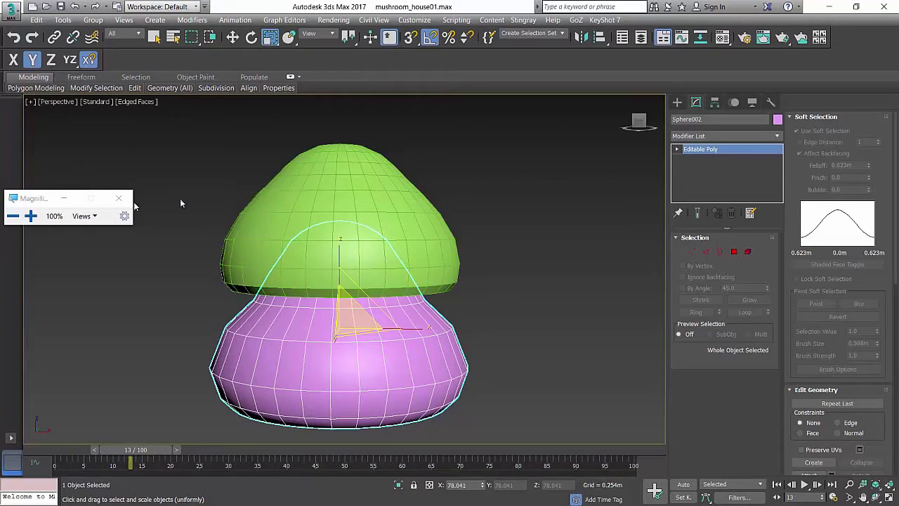
pyautogui.click(119, 198)
# Switch to the Front view and delete the bottom rows of polygons on the purple stem
pyautogui.moveTo(319, 283); pyautogui.dragTo(352, 254, button='middle')
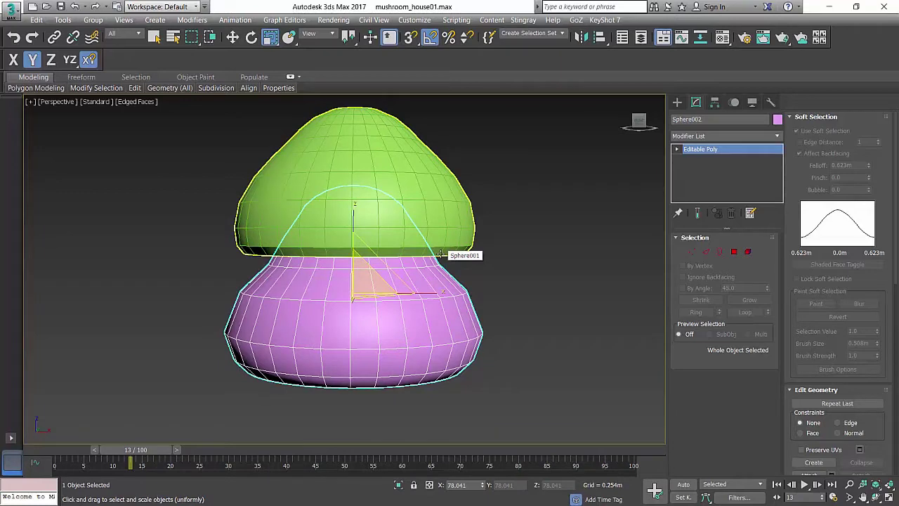
pyautogui.press('f')
pyautogui.press('z')
pyautogui.scroll(-2, 396, 331)
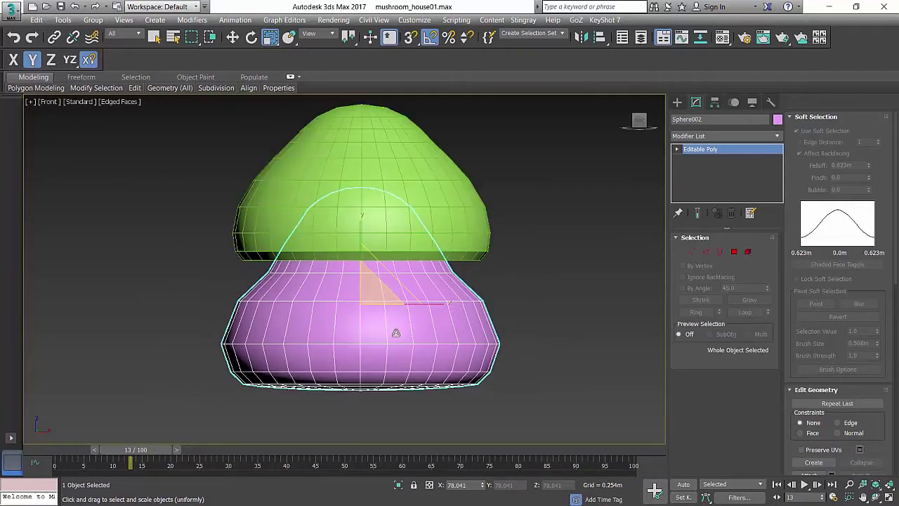
pyautogui.moveTo(452, 318); pyautogui.dragTo(445, 291, button='middle')
pyautogui.click(734, 251)
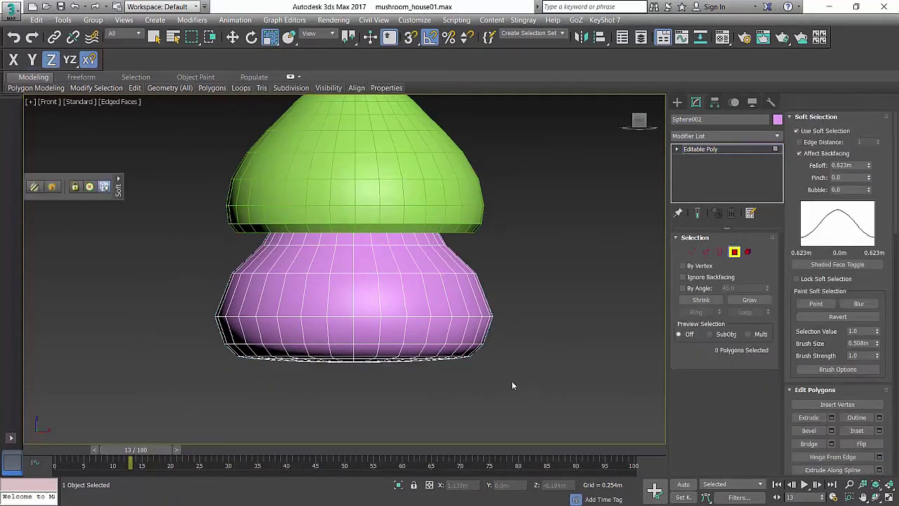
pyautogui.moveTo(523, 382); pyautogui.dragTo(223, 349)
pyautogui.press('Delete')
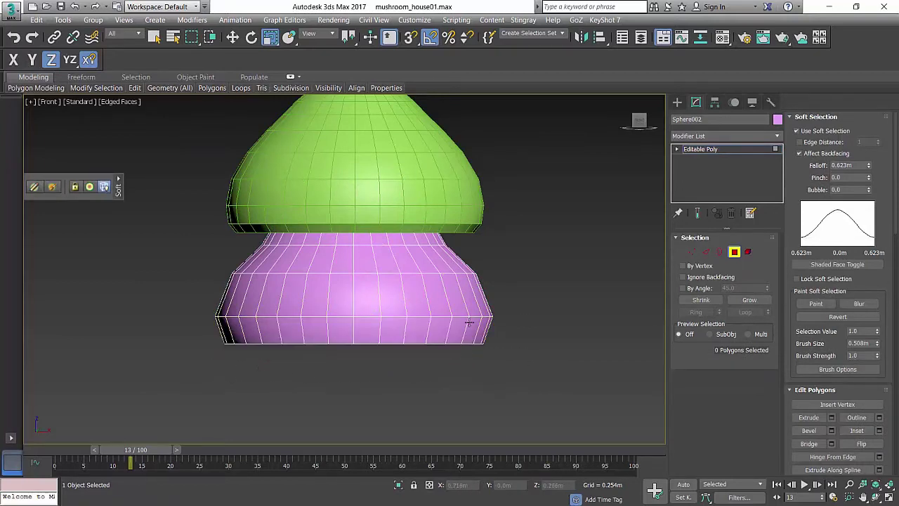
# Select two mirrored vertices on the stem's edge loop just above its widest part, and turn off soft selection
pyautogui.scroll(5, 468, 322)
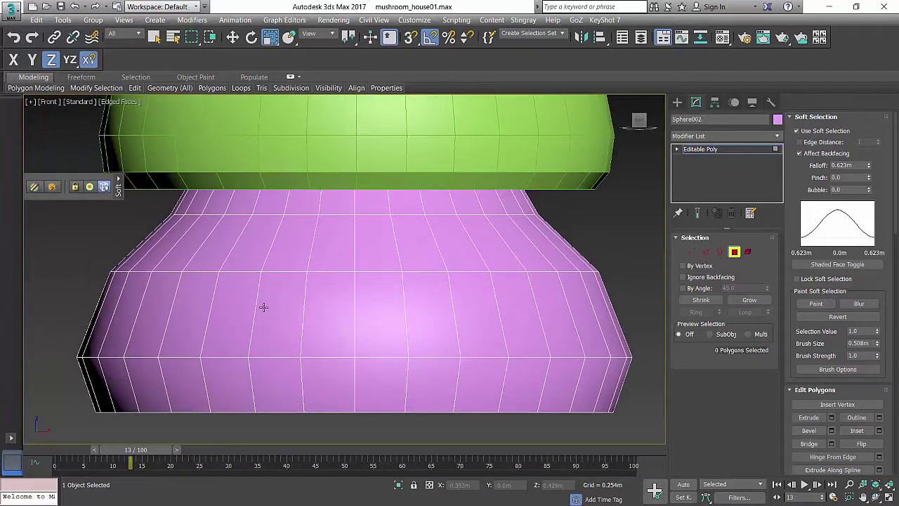
pyautogui.press('1')
pyautogui.click(218, 271)
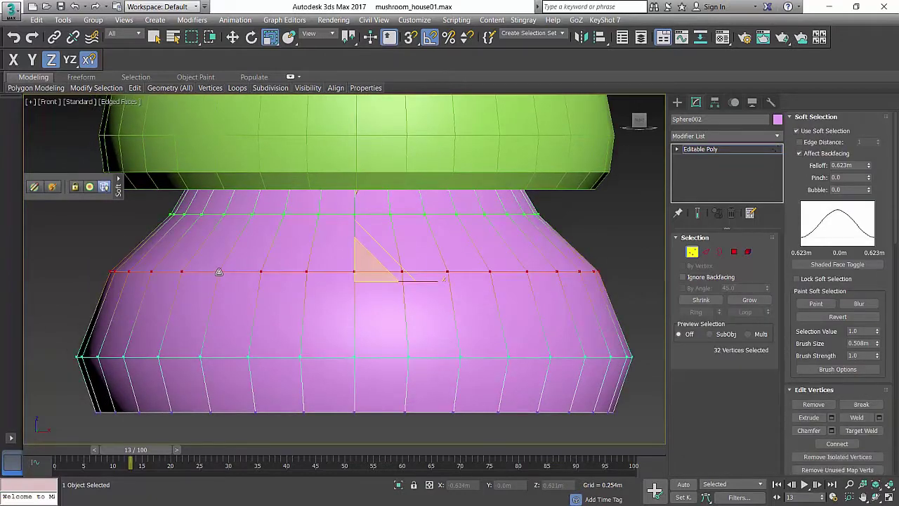
pyautogui.keyDown('ctrl'); pyautogui.click(490, 272); pyautogui.keyUp('ctrl')
pyautogui.click(808, 132)
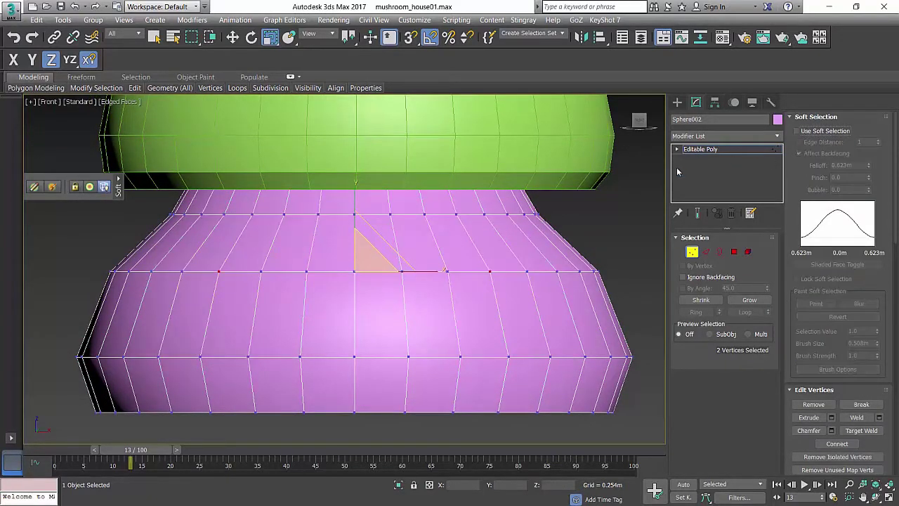
# Delete all polygons on the right half of the purple stem in the Front view
pyautogui.scroll(-5, 422, 280)
pyautogui.keyDown('alt'); pyautogui.moveTo(477, 267); pyautogui.dragTo(519, 258, button='middle'); pyautogui.keyUp('alt')
pyautogui.press('p')
pyautogui.scroll(4, 519, 258)
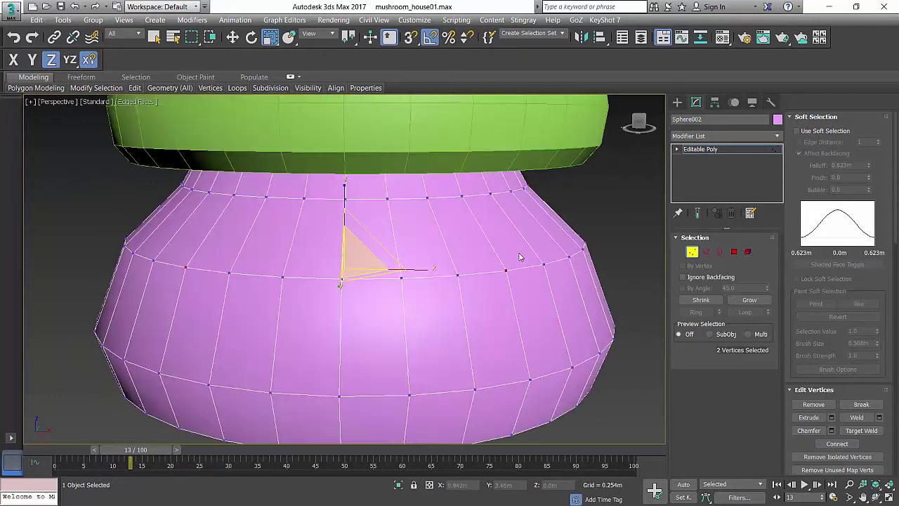
pyautogui.scroll(-3, 467, 284)
pyautogui.keyDown('alt'); pyautogui.moveTo(467, 284); pyautogui.dragTo(544, 281, button='middle'); pyautogui.keyUp('alt')
pyautogui.scroll(-1, 877, 282)
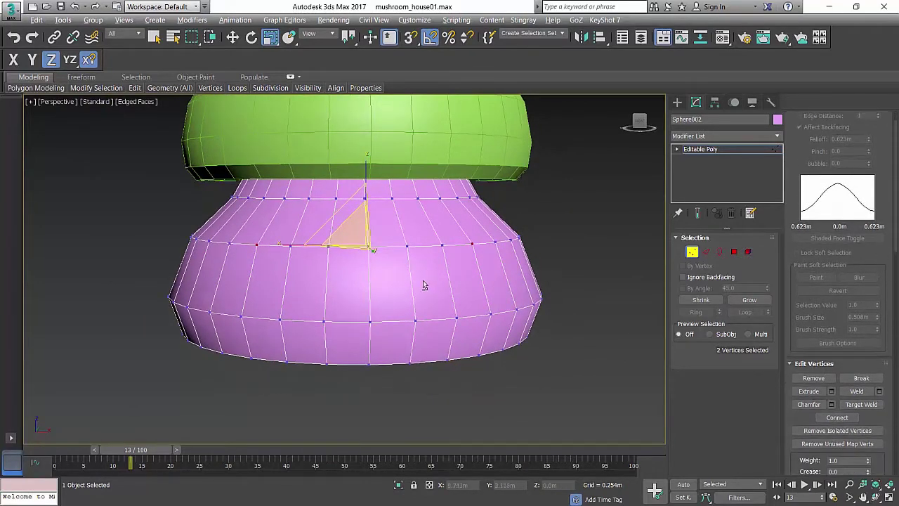
pyautogui.press('f')
pyautogui.scroll(5, 422, 272)
pyautogui.scroll(-5, 422, 271)
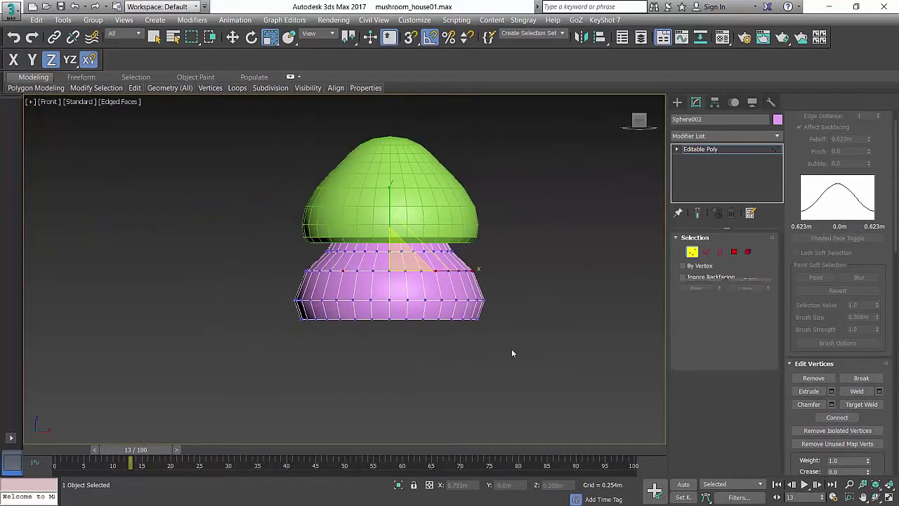
pyautogui.press('4')
pyautogui.moveTo(519, 357); pyautogui.dragTo(399, 160)
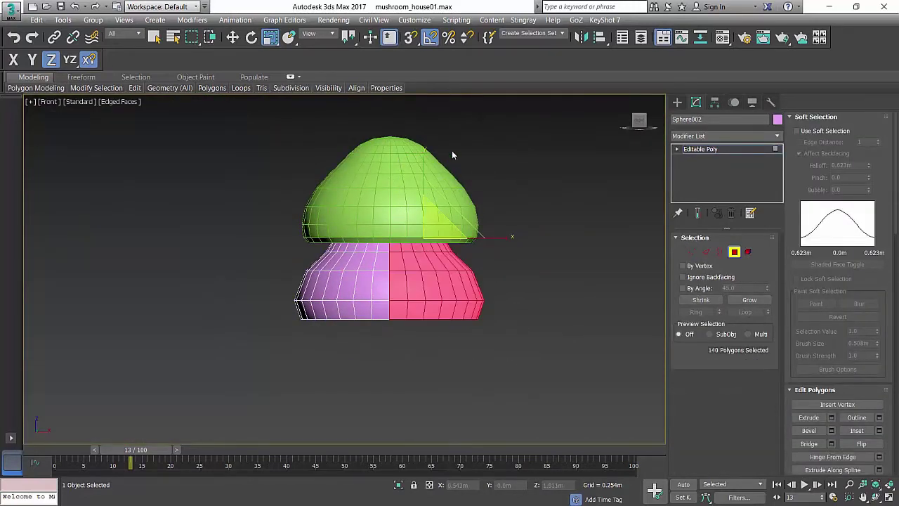
pyautogui.press('Delete')
# Add a Symmetry modifier to the half stem, mirrored on the X axis with Flip enabled
pyautogui.scroll(6, 427, 250)
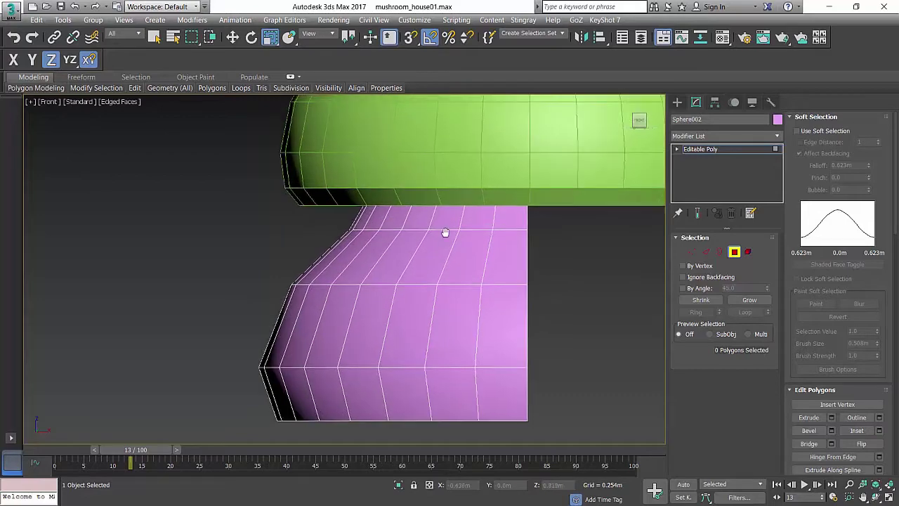
pyautogui.press('2')
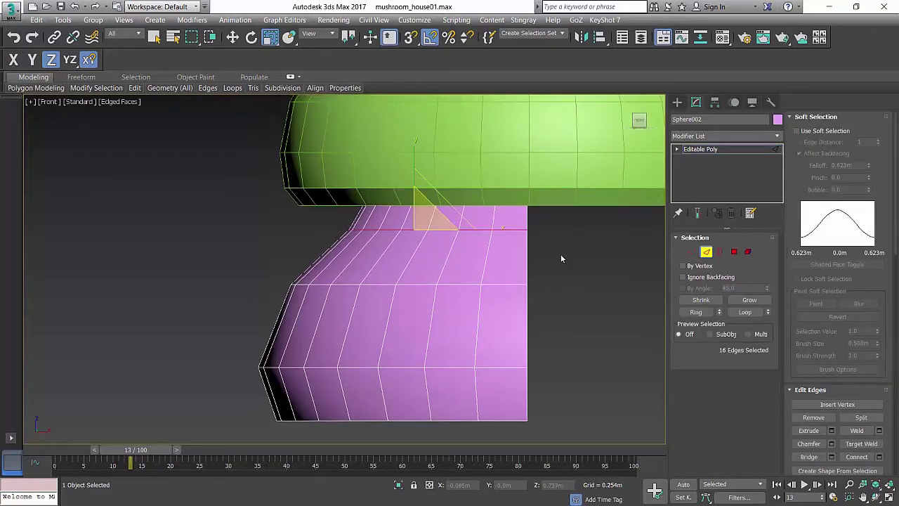
pyautogui.click(707, 252)
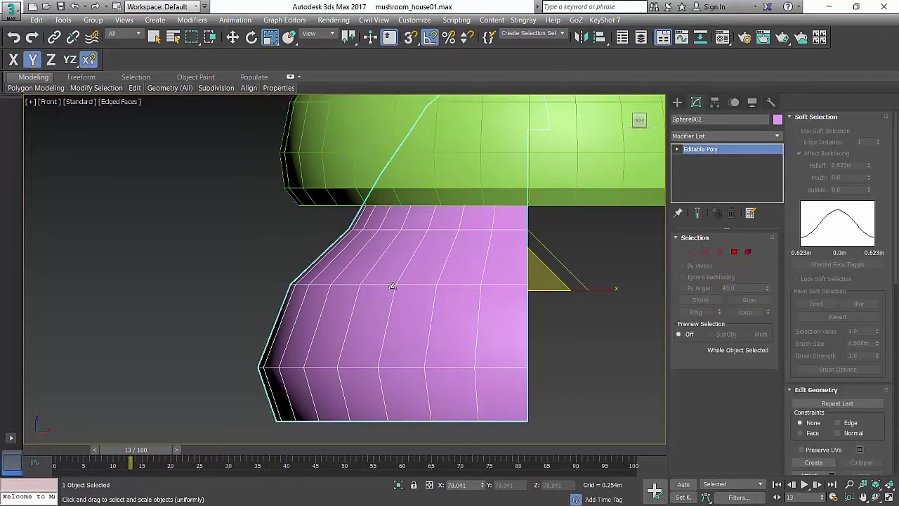
pyautogui.moveTo(463, 262); pyautogui.dragTo(422, 251, button='middle')
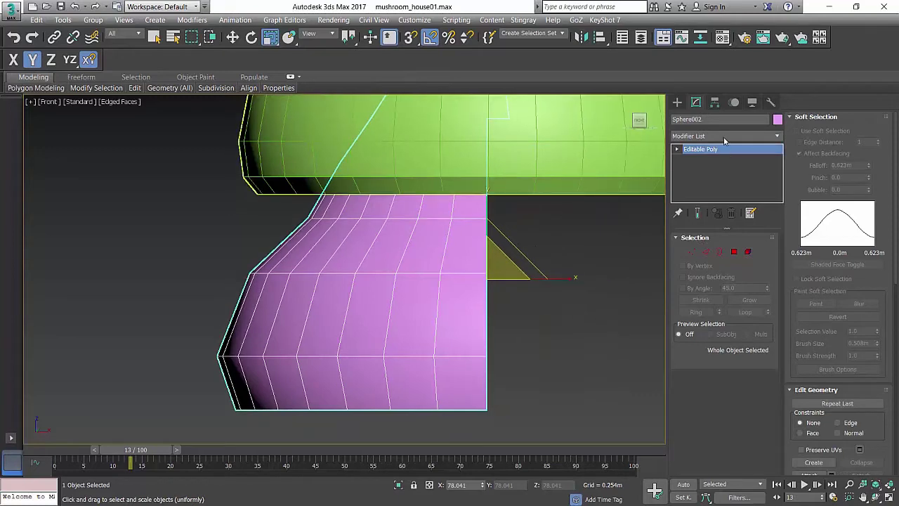
pyautogui.click(724, 140)
pyautogui.write('sy')
pyautogui.press('Return')
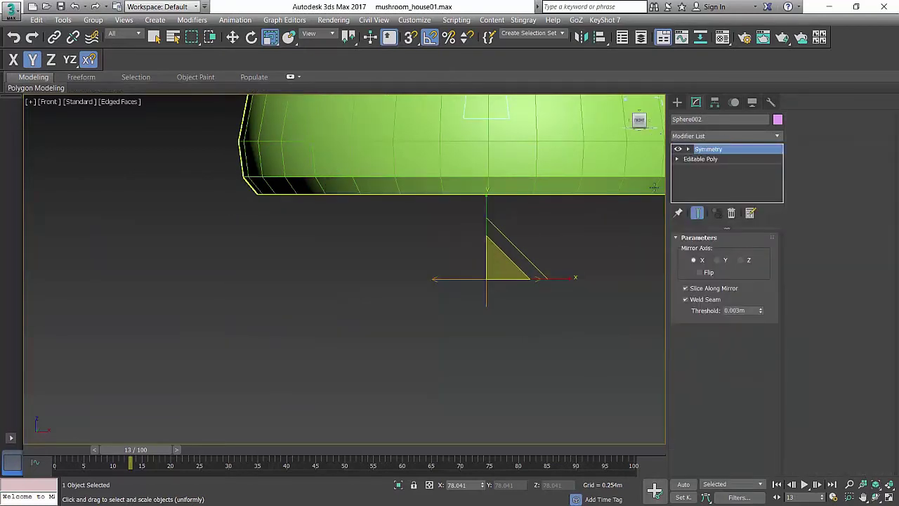
pyautogui.click(700, 273)
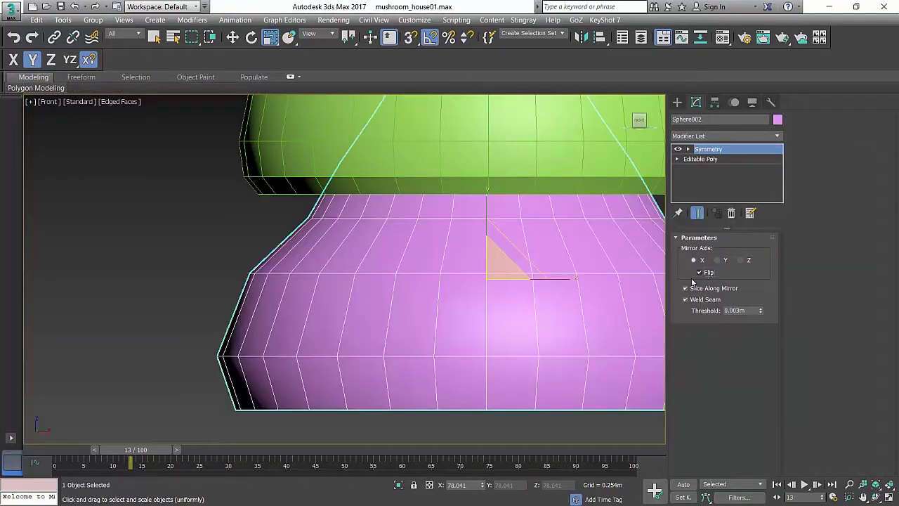
# Return to the Editable Poly's vertex level and chamfer one vertex on the stem's front by 0.179 m
pyautogui.scroll(-2, 521, 288)
pyautogui.moveTo(522, 288); pyautogui.dragTo(414, 290, button='middle')
pyautogui.press('p')
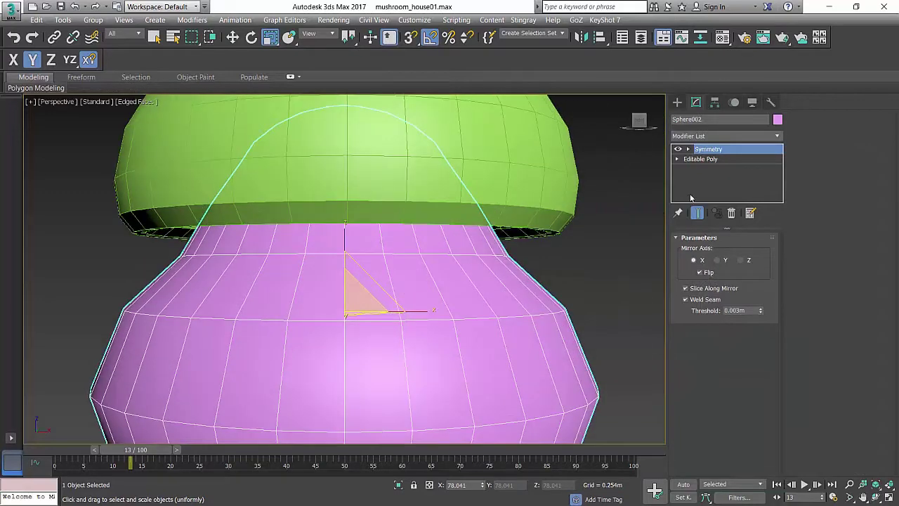
pyautogui.click(702, 159)
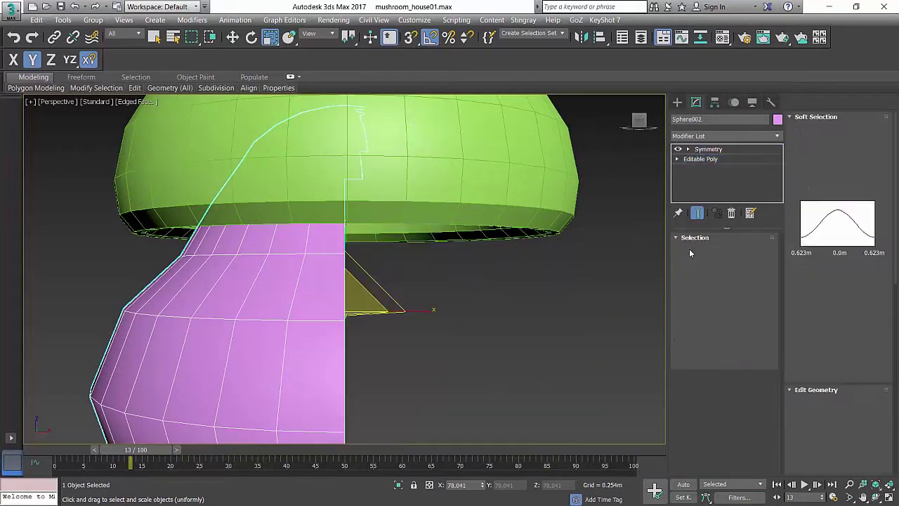
pyautogui.click(677, 160)
pyautogui.click(697, 168)
pyautogui.keyDown('alt'); pyautogui.moveTo(407, 295); pyautogui.dragTo(330, 309, button='middle'); pyautogui.keyUp('alt')
pyautogui.click(235, 305)
pyautogui.click(232, 303)
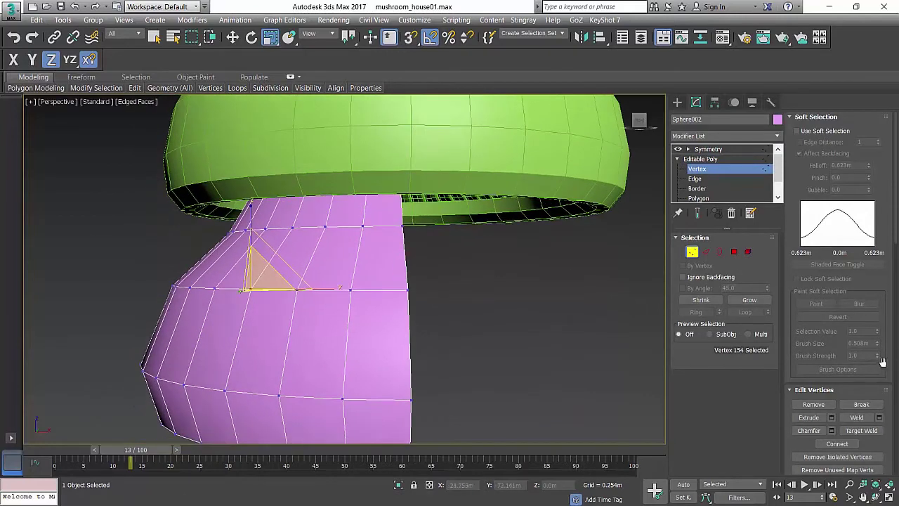
pyautogui.click(830, 430)
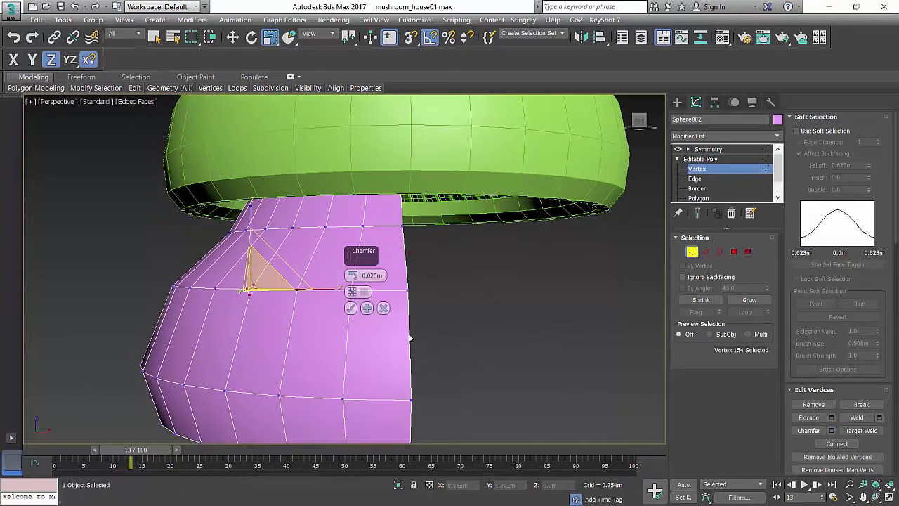
pyautogui.moveTo(352, 275); pyautogui.dragTo(355, 251)
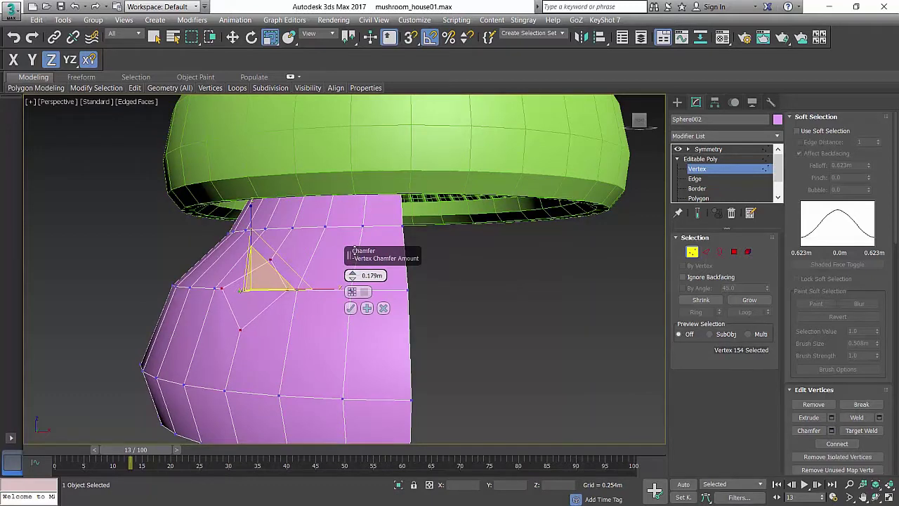
pyautogui.click(350, 308)
# Cut two crossing lines from the surrounding vertices through the midpoints of the diamond-shaped face's edges
pyautogui.keyDown('alt'); pyautogui.moveTo(357, 293); pyautogui.dragTo(323, 281, button='middle'); pyautogui.keyUp('alt')
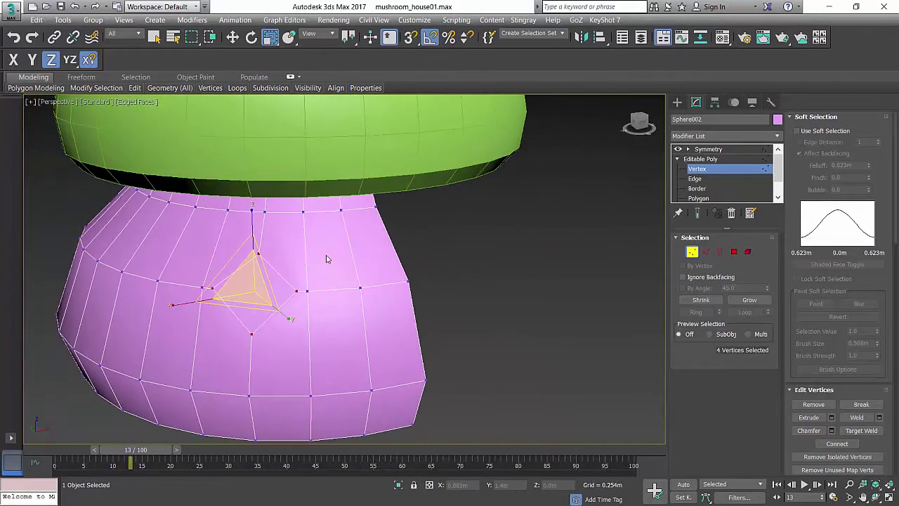
pyautogui.click(251, 278)
pyautogui.hotkey('alt', 'c')
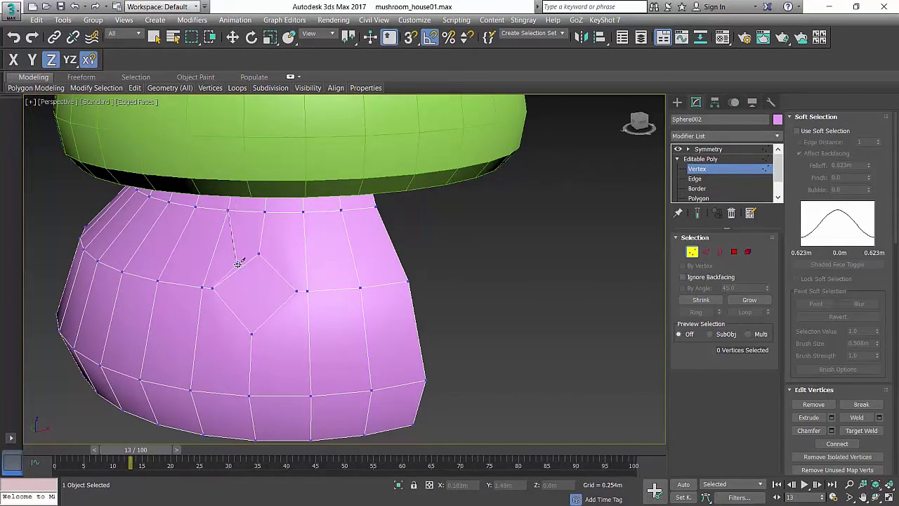
pyautogui.click(239, 267)
pyautogui.click(272, 313)
pyautogui.click(310, 395)
pyautogui.rightClick(311, 388)
pyautogui.click(302, 210)
pyautogui.click(278, 272)
pyautogui.click(235, 313)
pyautogui.click(191, 375)
pyautogui.click(190, 390)
pyautogui.rightClick(247, 324)
pyautogui.rightClick(250, 320)
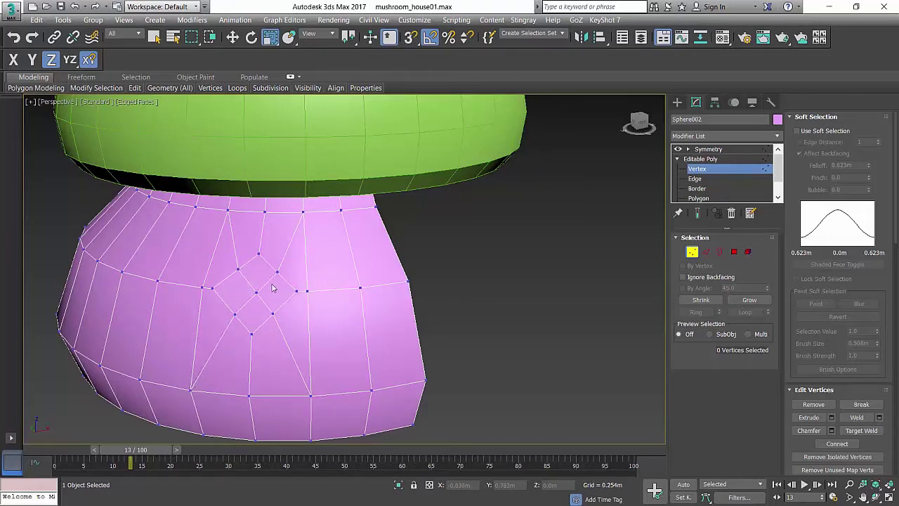
# Scale the diamond's four mid-edge vertices outward to round the window outline, and switch to polygon level
pyautogui.keyDown('alt'); pyautogui.moveTo(305, 290); pyautogui.dragTo(292, 285, button='middle'); pyautogui.keyUp('alt')
pyautogui.click(218, 246)
pyautogui.keyDown('ctrl'); pyautogui.click(259, 250); pyautogui.keyUp('ctrl')
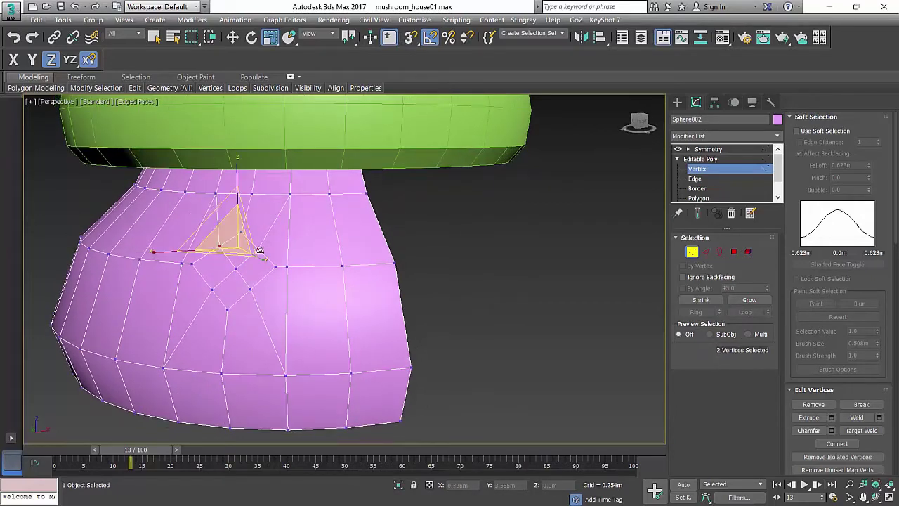
pyautogui.keyDown('ctrl'); pyautogui.click(251, 289); pyautogui.keyUp('ctrl')
pyautogui.keyDown('ctrl'); pyautogui.click(209, 290); pyautogui.keyUp('ctrl')
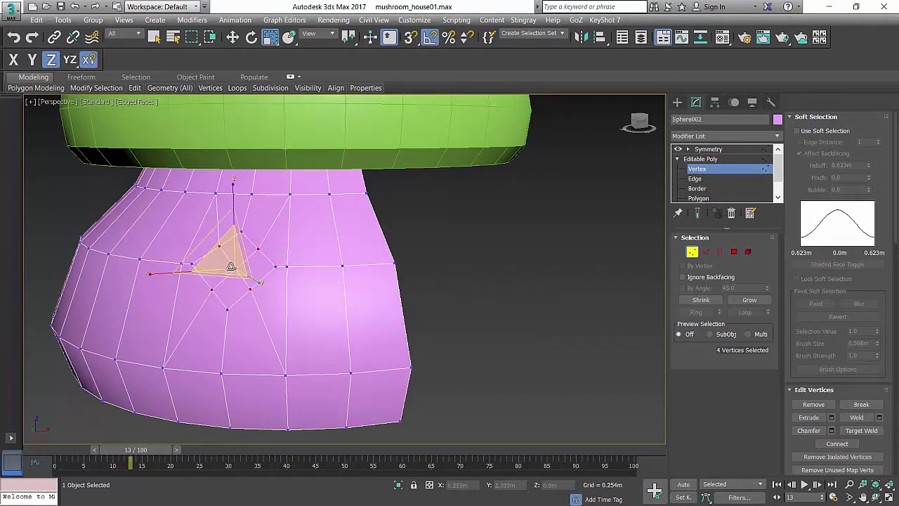
pyautogui.moveTo(231, 266); pyautogui.dragTo(238, 251)
pyautogui.press('4')
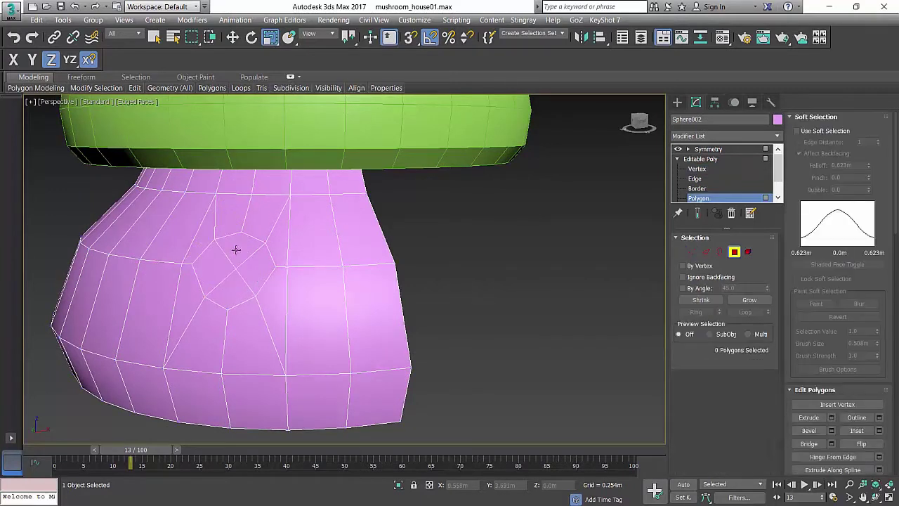
# Delete the four polygons inside the rounded outline on the stem to cut a window opening
pyautogui.click(233, 254)
pyautogui.keyDown('ctrl'); pyautogui.click(220, 265); pyautogui.keyUp('ctrl')
pyautogui.keyDown('ctrl'); pyautogui.click(236, 285); pyautogui.keyUp('ctrl')
pyautogui.keyDown('ctrl'); pyautogui.click(256, 273); pyautogui.keyUp('ctrl')
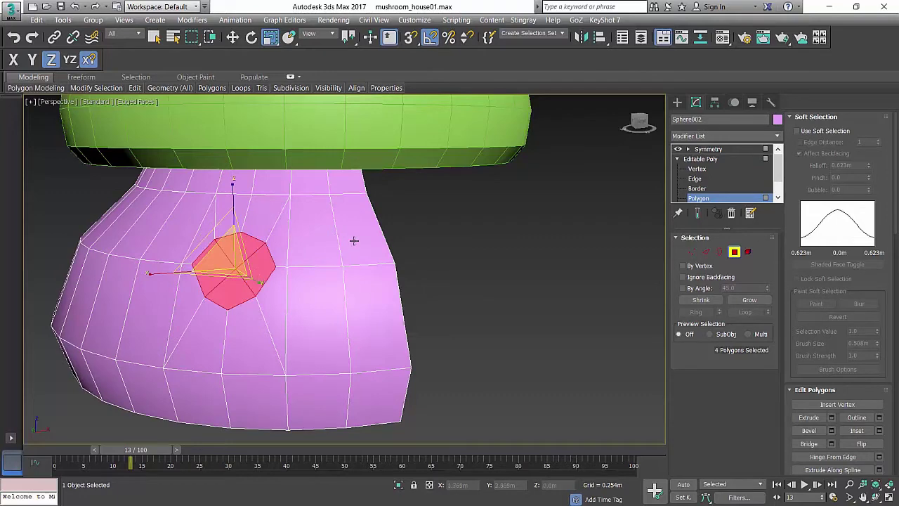
pyautogui.press('Delete')
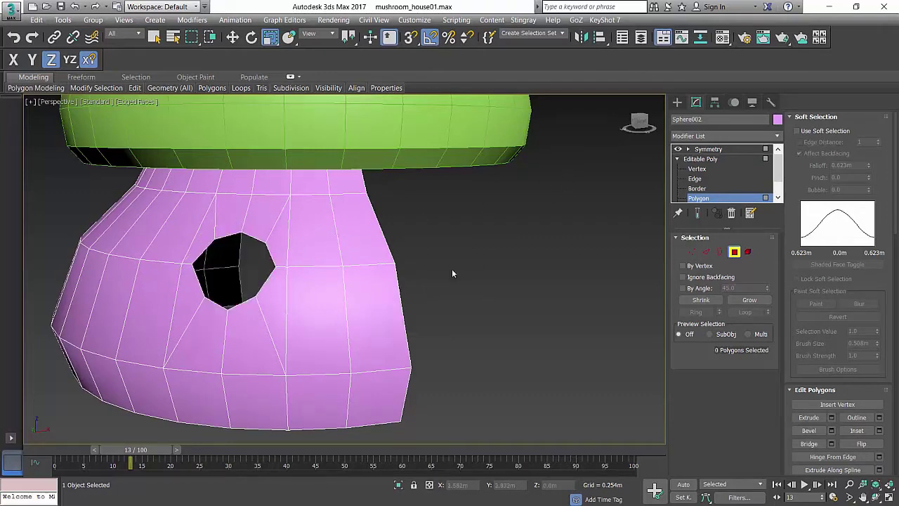
# Turn on the end-result display for the mirrored stem and examine both window openings
pyautogui.scroll(-4, 452, 273)
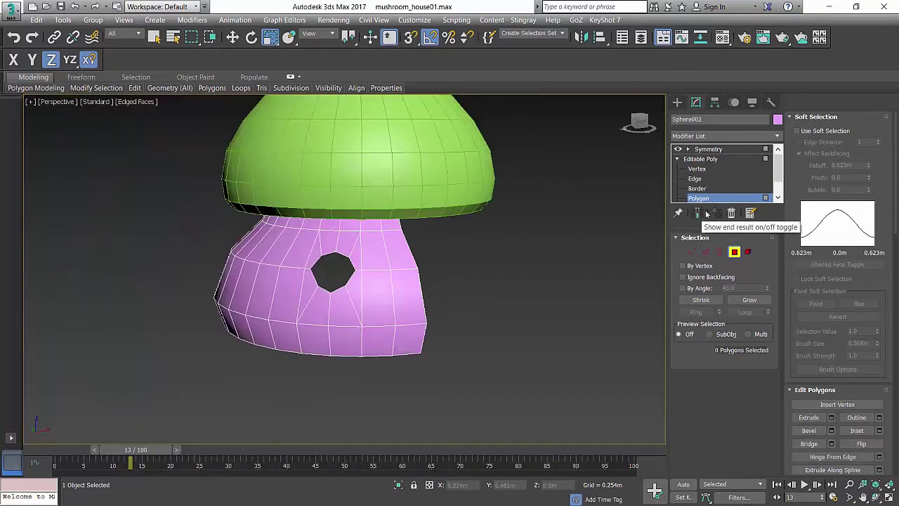
pyautogui.click(697, 213)
pyautogui.moveTo(481, 278); pyautogui.dragTo(469, 285, button='middle')
pyautogui.keyDown('alt'); pyautogui.moveTo(469, 285); pyautogui.dragTo(438, 282, button='middle'); pyautogui.keyUp('alt')
pyautogui.scroll(4, 438, 283)
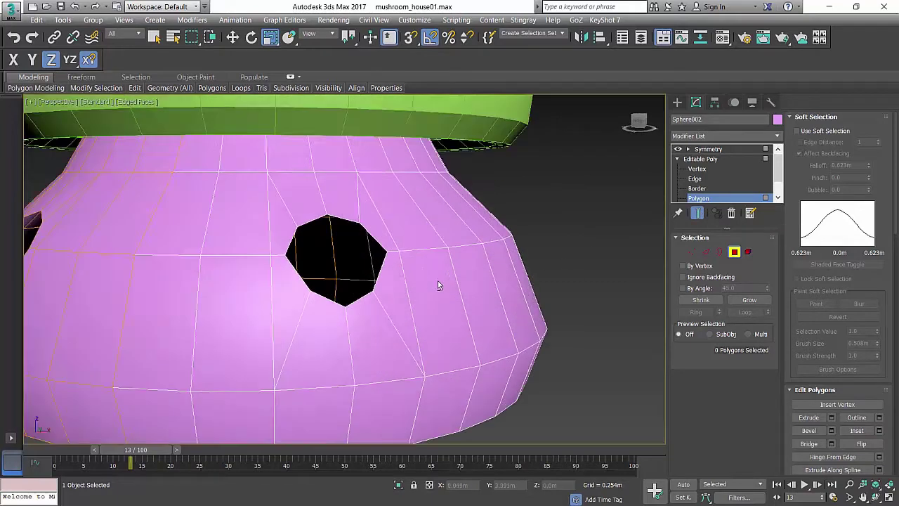
pyautogui.scroll(-6, 365, 286)
pyautogui.keyDown('alt'); pyautogui.moveTo(278, 291); pyautogui.dragTo(275, 277, button='middle'); pyautogui.keyUp('alt')
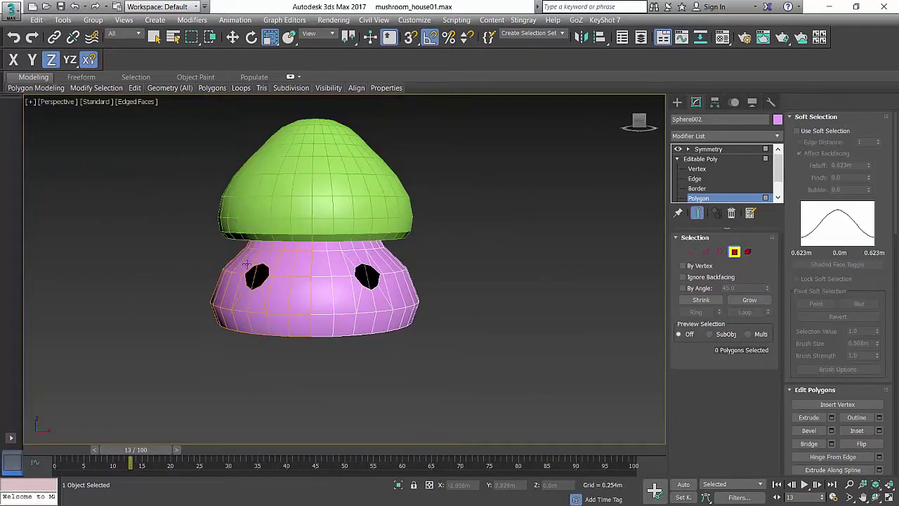
pyautogui.scroll(4, 365, 298)
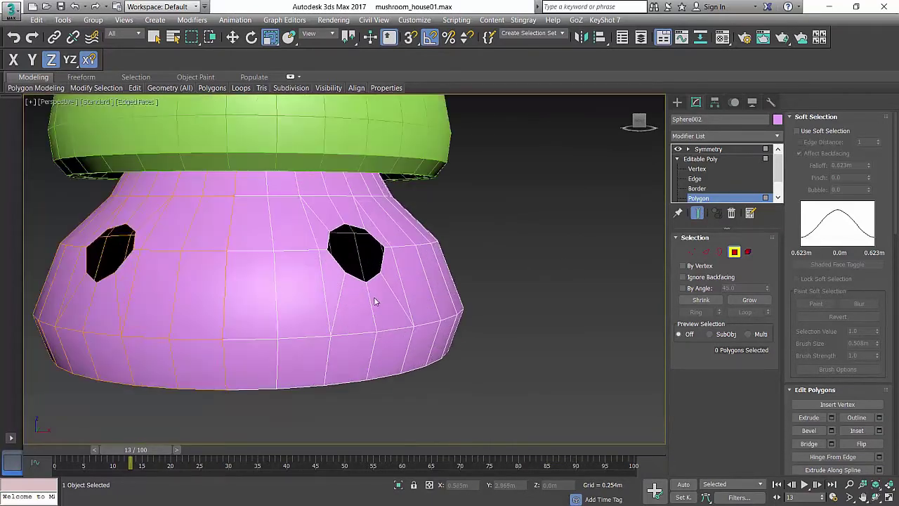
pyautogui.moveTo(375, 298); pyautogui.dragTo(426, 320, button='middle')
# Add a Shell modifier above the Symmetry modifier on the stem
pyautogui.click(727, 161)
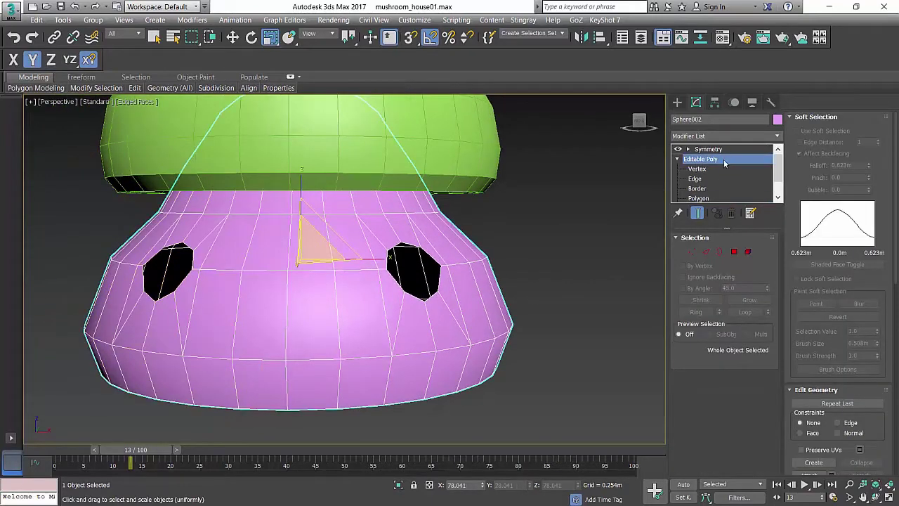
pyautogui.click(709, 150)
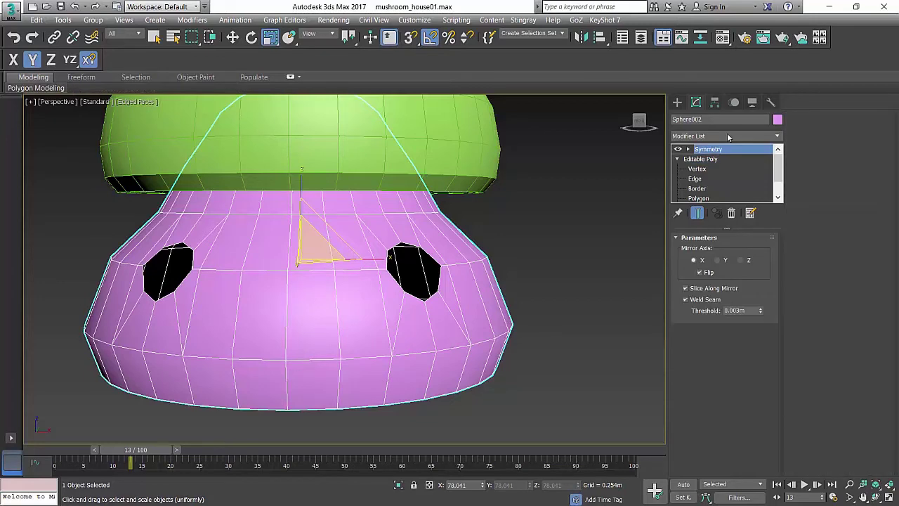
pyautogui.click(727, 135)
pyautogui.write('sh')
pyautogui.press('Return')
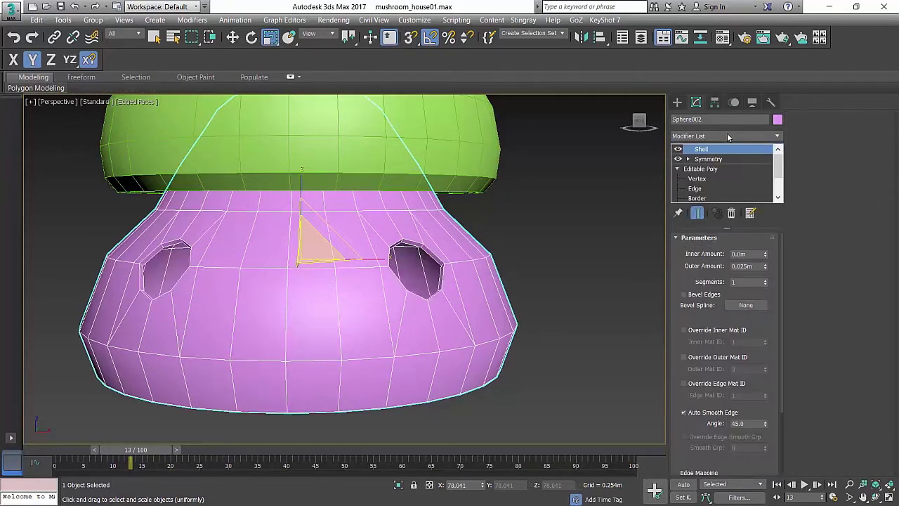
# Check the stem's wall thickness from below and through the windows, and set the Shell's outer amount to 0.048 m
pyautogui.scroll(3, 455, 265)
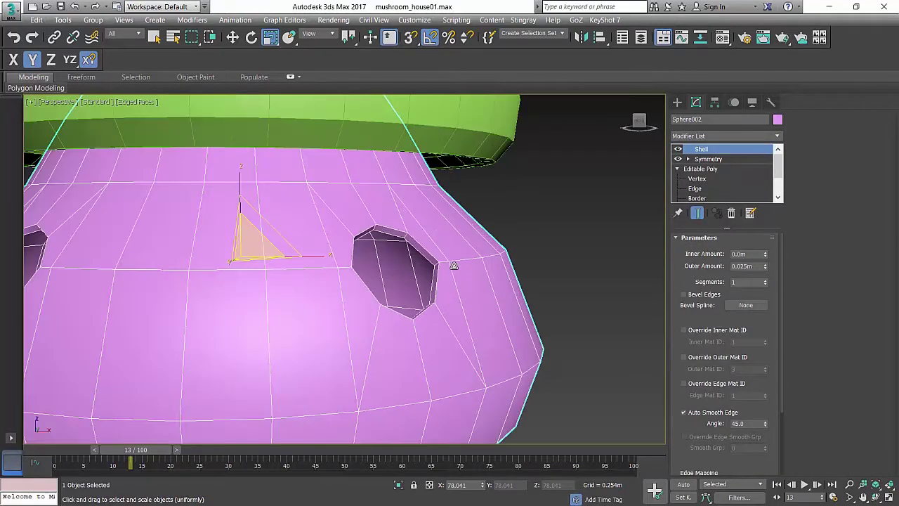
pyautogui.moveTo(426, 279); pyautogui.dragTo(453, 299, button='middle')
pyautogui.scroll(-6, 468, 282)
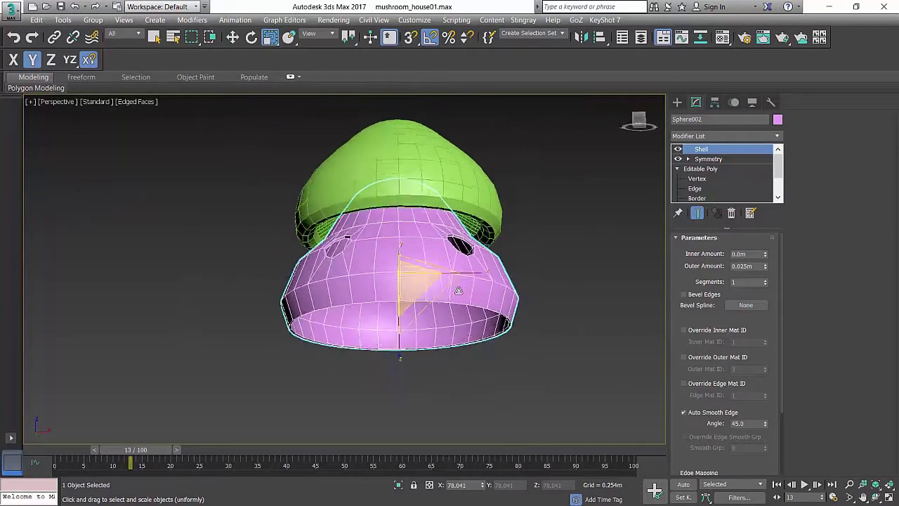
pyautogui.scroll(6, 457, 305)
pyautogui.scroll(5, 158, 231)
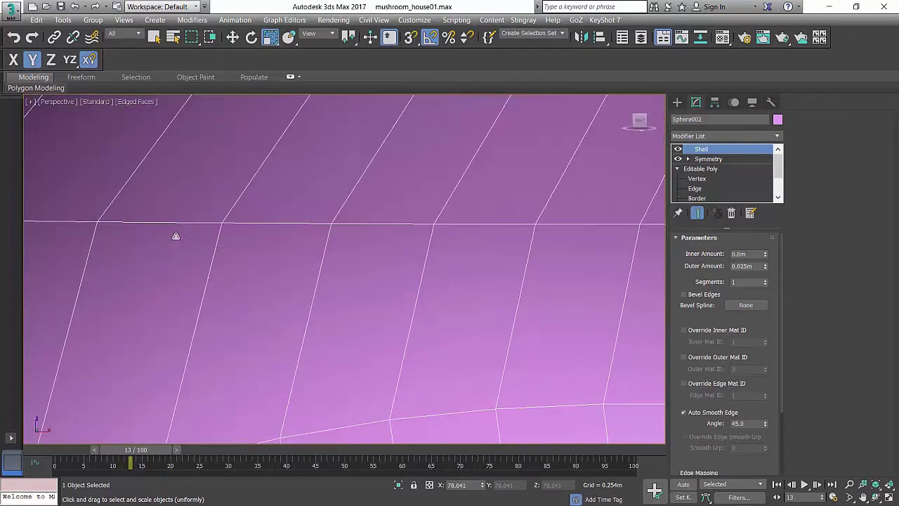
pyautogui.scroll(-4, 147, 221)
pyautogui.scroll(-6, 264, 219)
pyautogui.keyDown('alt'); pyautogui.moveTo(280, 229); pyautogui.dragTo(556, 256, button='middle'); pyautogui.keyUp('alt')
pyautogui.moveTo(765, 267); pyautogui.dragTo(772, 220)
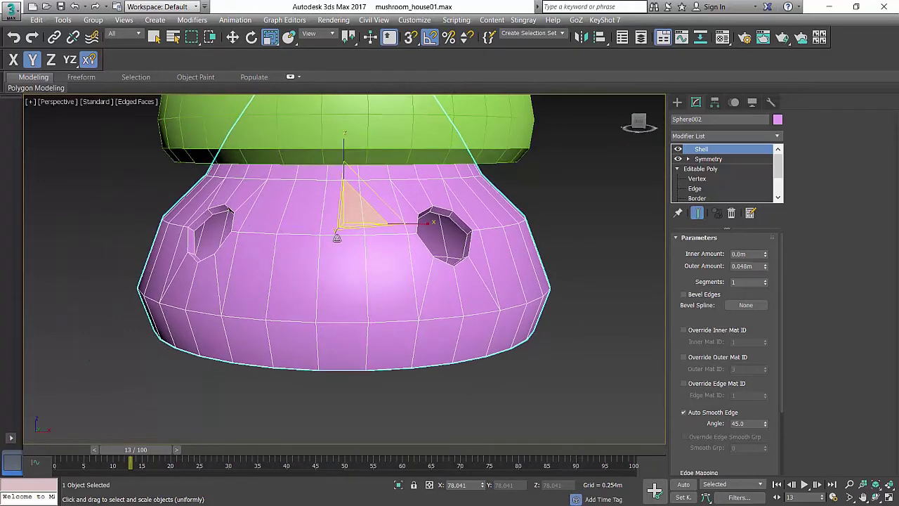
# Inspect the thickened window openings and switch off the Shell modifier's effect
pyautogui.moveTo(337, 238); pyautogui.dragTo(365, 252, button='middle')
pyautogui.scroll(5, 238, 239)
pyautogui.scroll(-6, 256, 238)
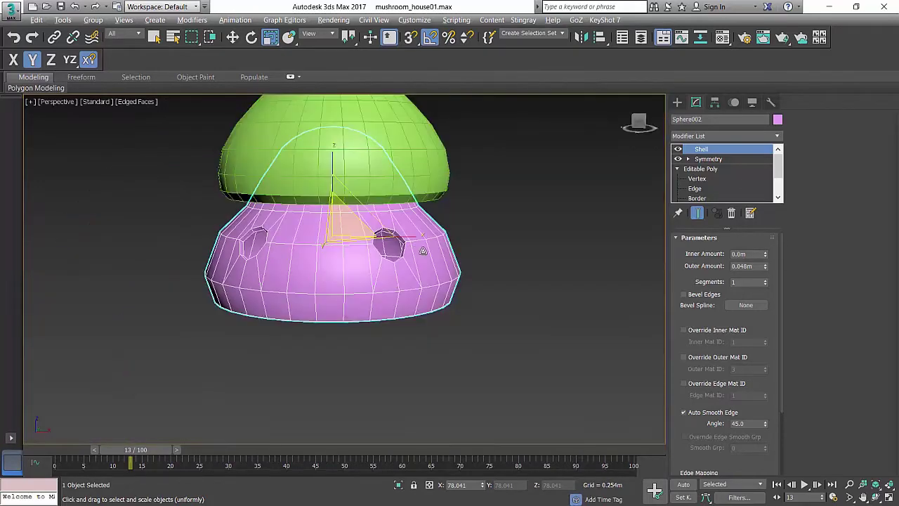
pyautogui.moveTo(423, 251)
pyautogui.keyDown('alt'); pyautogui.mouseDown(button='middle')
pyautogui.moveTo(422, 204)
pyautogui.moveTo(422, 261)
pyautogui.mouseUp(button='middle'); pyautogui.keyUp('alt')
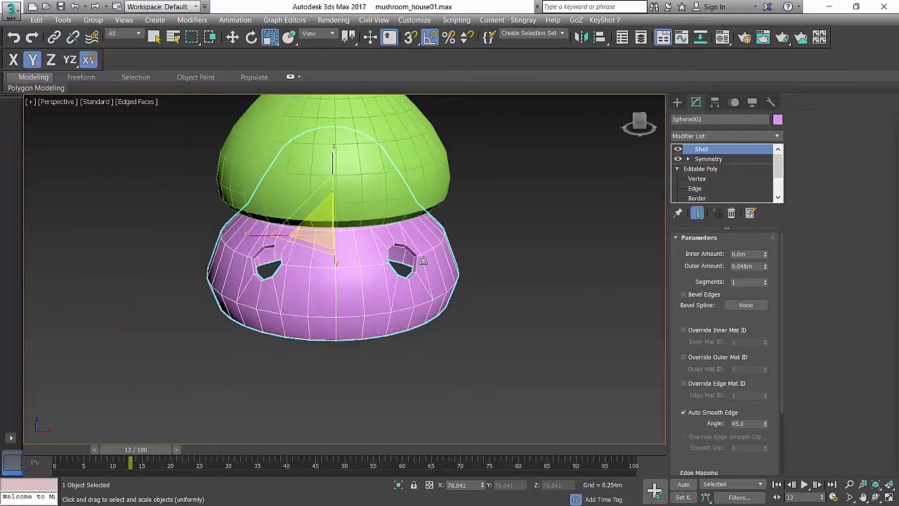
pyautogui.click(679, 150)
pyautogui.keyDown('alt'); pyautogui.moveTo(484, 243); pyautogui.dragTo(463, 211, button='middle'); pyautogui.keyUp('alt')
pyautogui.scroll(3, 442, 251)
pyautogui.keyDown('alt'); pyautogui.moveTo(442, 252); pyautogui.dragTo(432, 267, button='middle'); pyautogui.keyUp('alt')
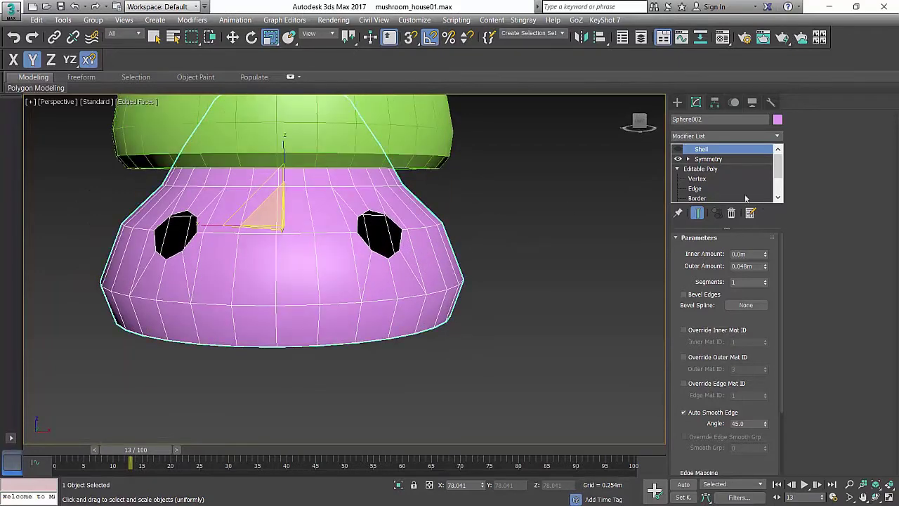
# At the Editable Poly's polygon level, delete the two polygons at the stem's front centre to open a doorway
pyautogui.scroll(-1, 736, 192)
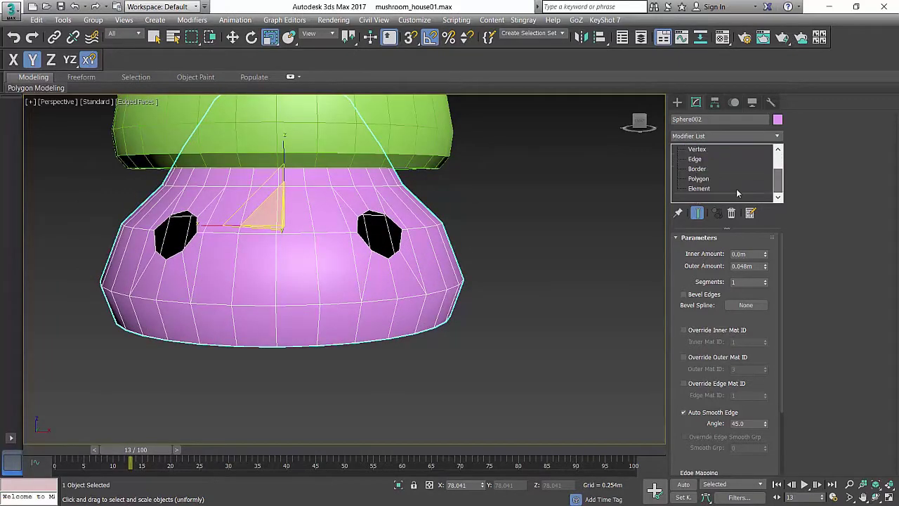
pyautogui.click(698, 178)
pyautogui.moveTo(451, 233); pyautogui.dragTo(523, 229, button='middle')
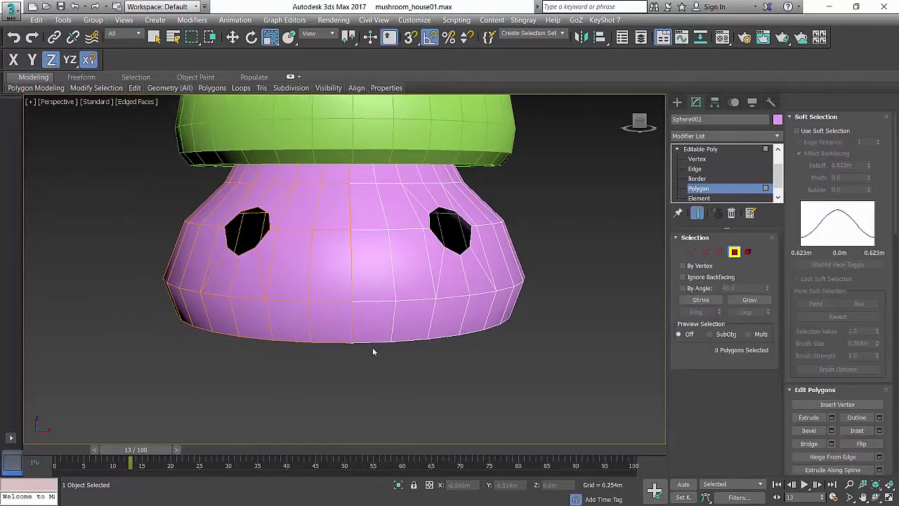
pyautogui.moveTo(348, 288); pyautogui.dragTo(368, 316)
pyautogui.keyDown('alt'); pyautogui.moveTo(371, 318); pyautogui.dragTo(376, 320, button='middle'); pyautogui.keyUp('alt')
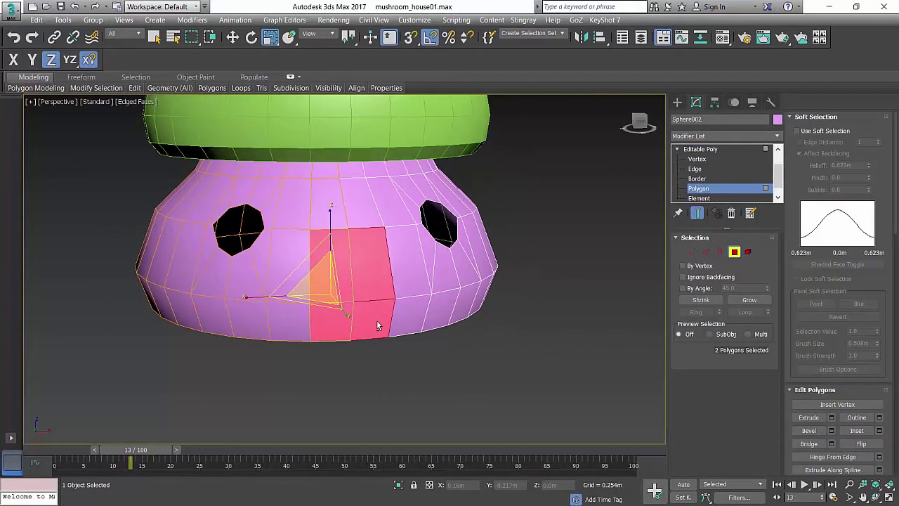
pyautogui.press('Delete')
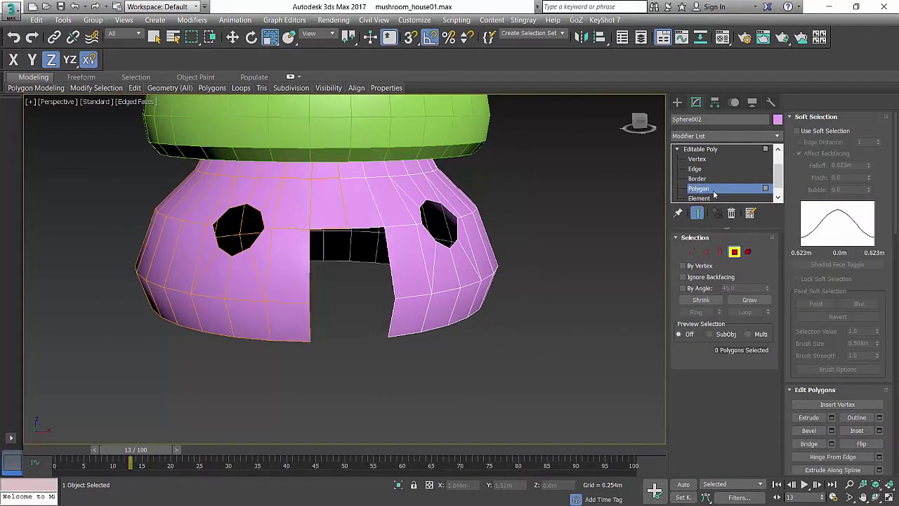
# Switch the Shell modifier back on and examine the wall thickness around the doorway and windows
pyautogui.scroll(1, 716, 184)
pyautogui.click(717, 169)
pyautogui.click(711, 159)
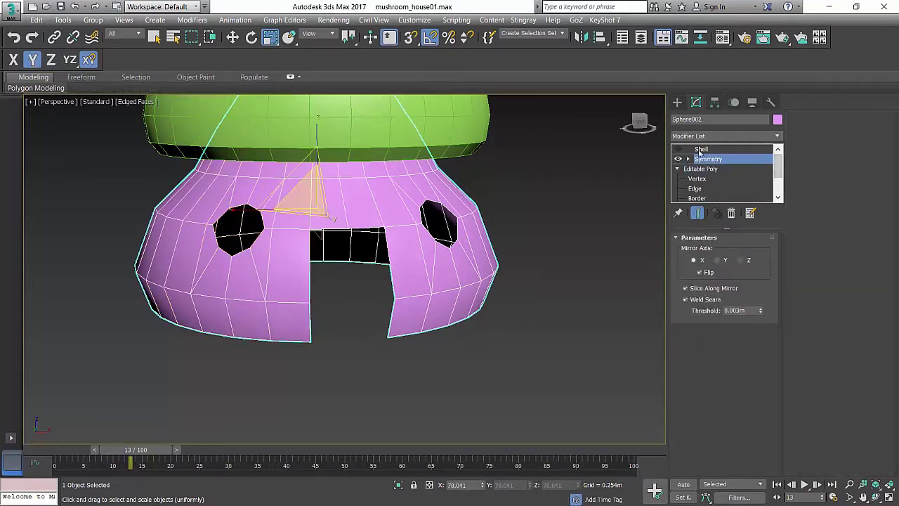
pyautogui.click(706, 150)
pyautogui.keyDown('alt'); pyautogui.moveTo(430, 258); pyautogui.dragTo(264, 212, button='middle'); pyautogui.keyUp('alt')
pyautogui.scroll(-3, 314, 235)
pyautogui.keyDown('alt'); pyautogui.moveTo(313, 235); pyautogui.dragTo(331, 248, button='middle'); pyautogui.keyUp('alt')
pyautogui.scroll(7, 331, 248)
pyautogui.scroll(-5, 321, 263)
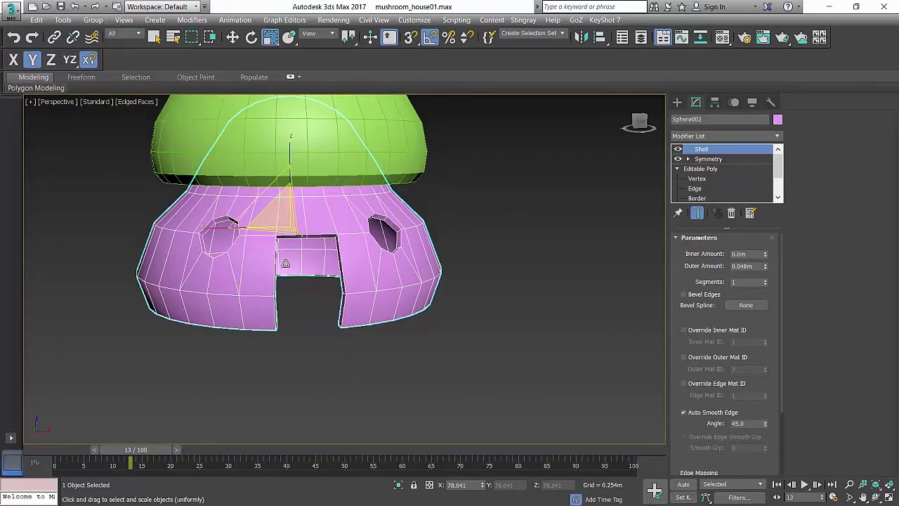
pyautogui.scroll(4, 220, 239)
pyautogui.scroll(-5, 220, 238)
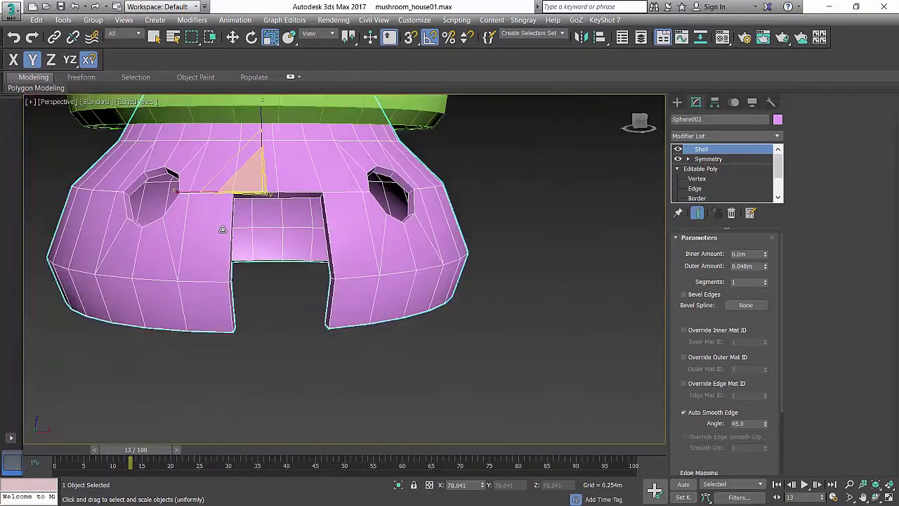
pyautogui.scroll(2, 287, 264)
pyautogui.scroll(3, 226, 236)
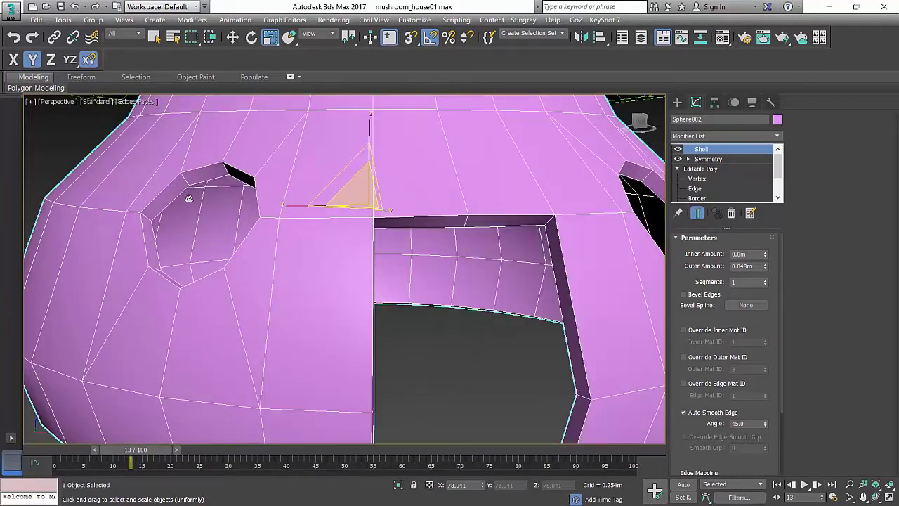
pyautogui.scroll(-3, 307, 251)
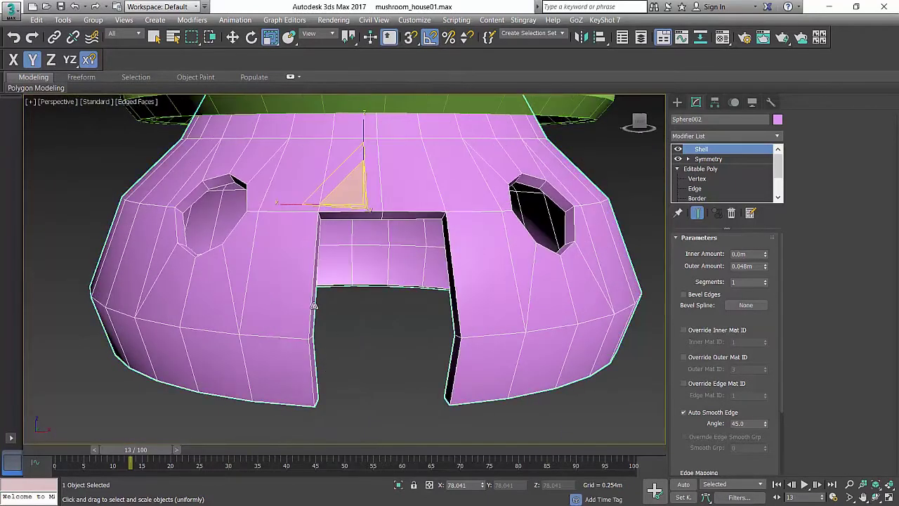
# Switch off the Shell modifier again and undo the deletion of the doorway polygons
pyautogui.click(678, 149)
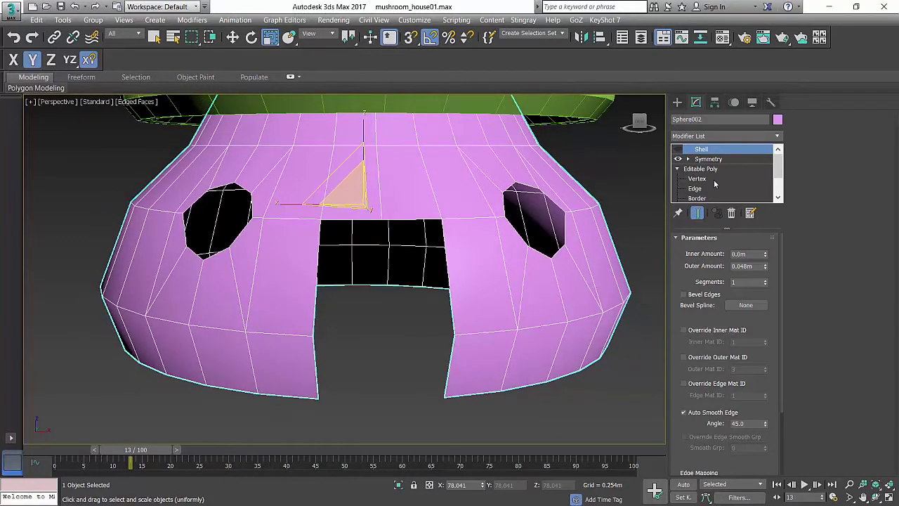
pyautogui.keyDown('alt'); pyautogui.moveTo(404, 351); pyautogui.dragTo(475, 289, button='middle'); pyautogui.keyUp('alt')
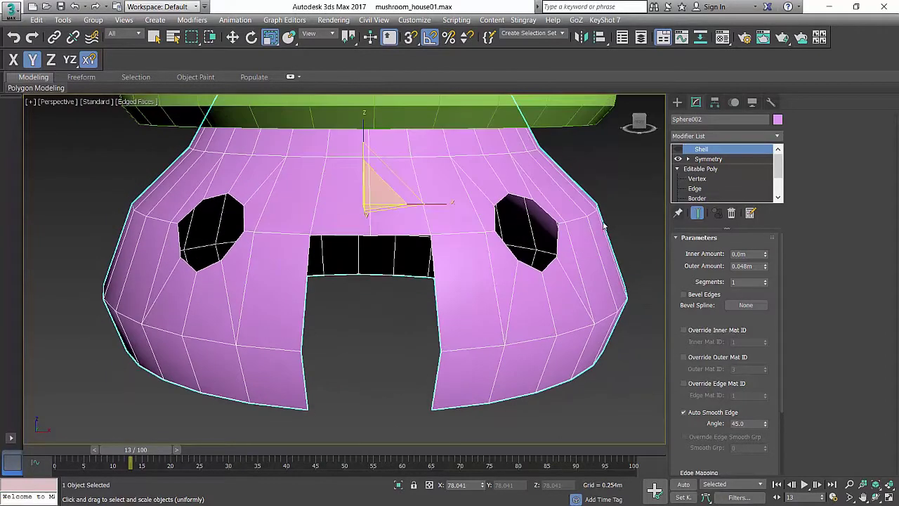
pyautogui.keyDown('alt'); pyautogui.moveTo(602, 224); pyautogui.dragTo(460, 262, button='middle'); pyautogui.keyUp('alt')
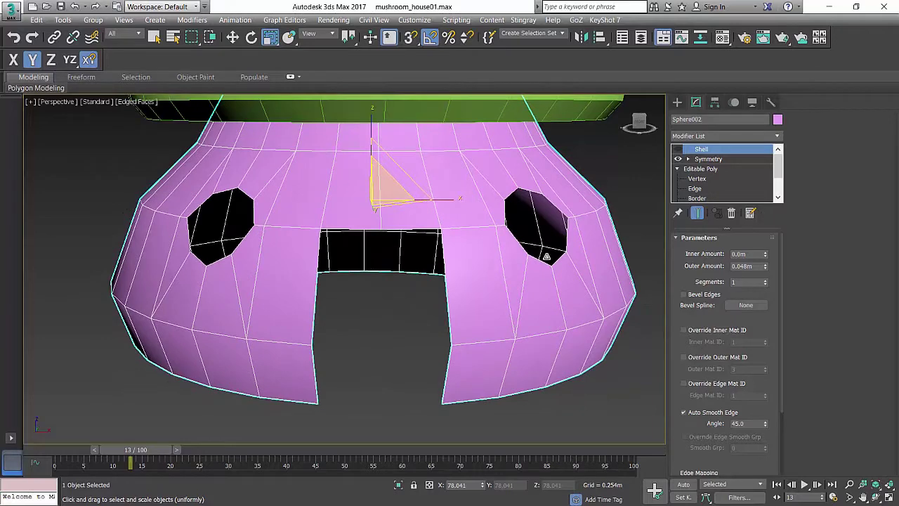
pyautogui.moveTo(554, 242); pyautogui.dragTo(546, 228, button='middle')
pyautogui.click(428, 366)
pyautogui.hotkey('ctrl', 'z')
pyautogui.hotkey('ctrl', 'z')
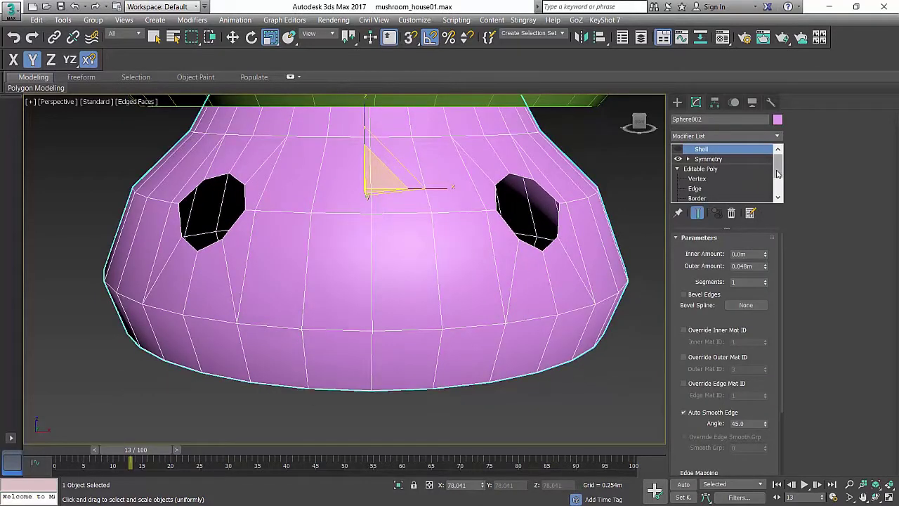
# Detach the two front-centre polygons of the stem half as a separate object named door
pyautogui.scroll(-2, 734, 187)
pyautogui.click(701, 180)
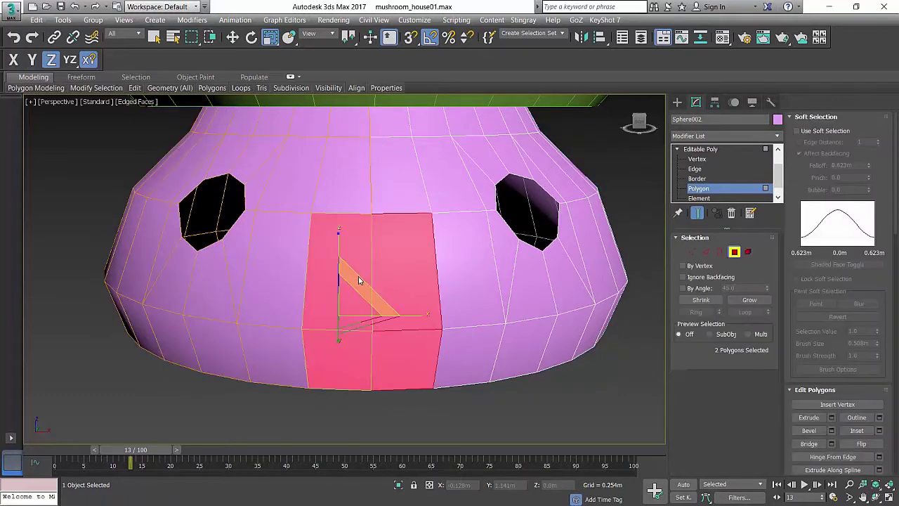
pyautogui.click(358, 277)
pyautogui.keyDown('ctrl'); pyautogui.click(342, 338); pyautogui.keyUp('ctrl')
pyautogui.moveTo(457, 333); pyautogui.dragTo(451, 323, button='middle')
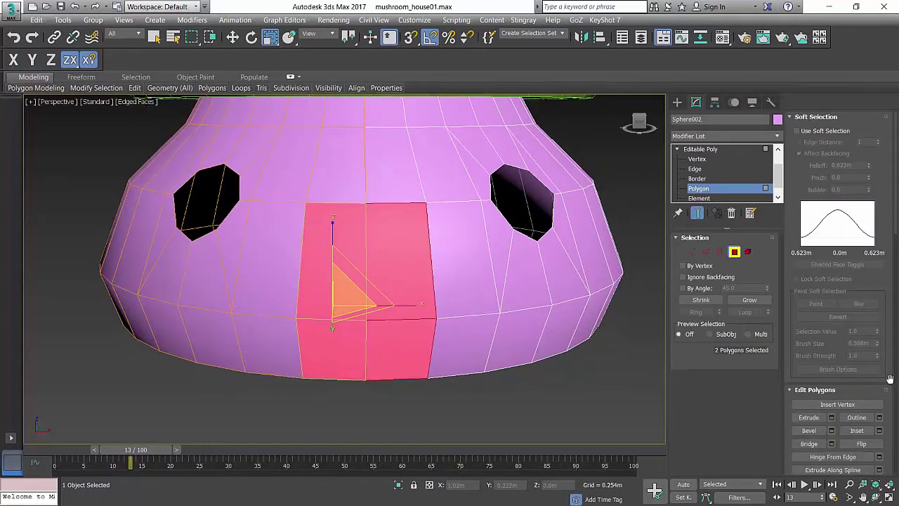
pyautogui.moveTo(889, 379); pyautogui.dragTo(889, 165)
pyautogui.click(861, 385)
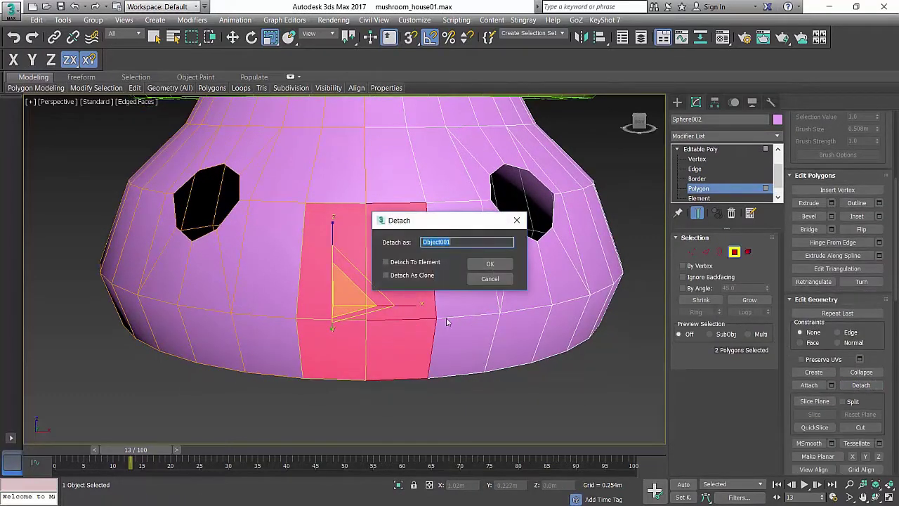
pyautogui.write('door')
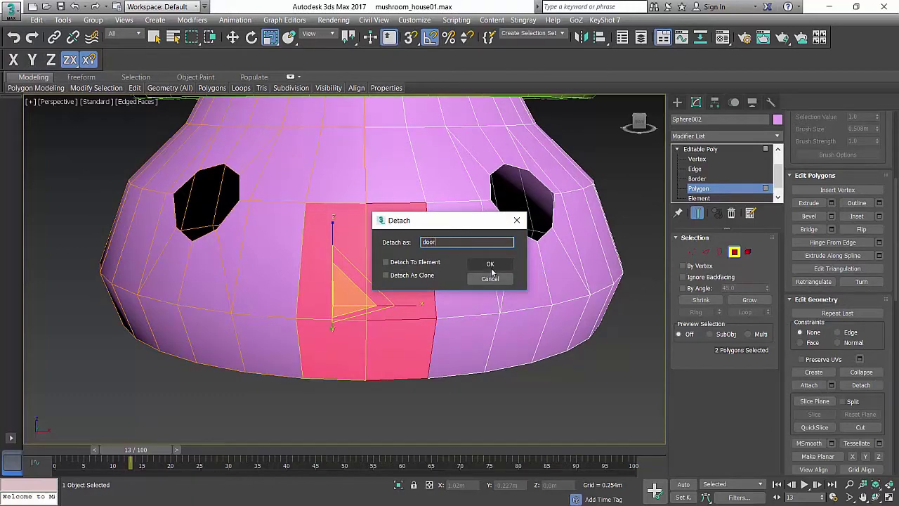
pyautogui.click(490, 267)
# Add a Symmetry modifier to the detached door and flip its mirror direction on the X axis
pyautogui.click(696, 190)
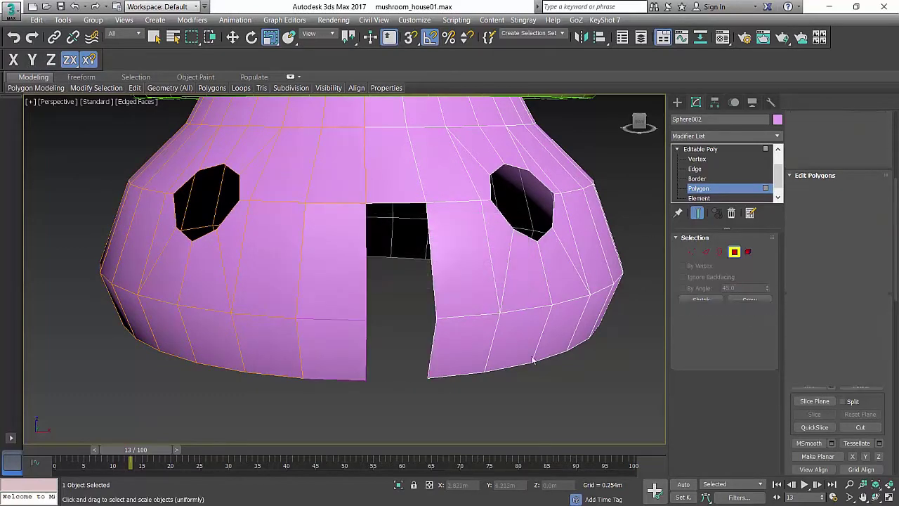
pyautogui.click(527, 374)
pyautogui.click(347, 316)
pyautogui.click(741, 137)
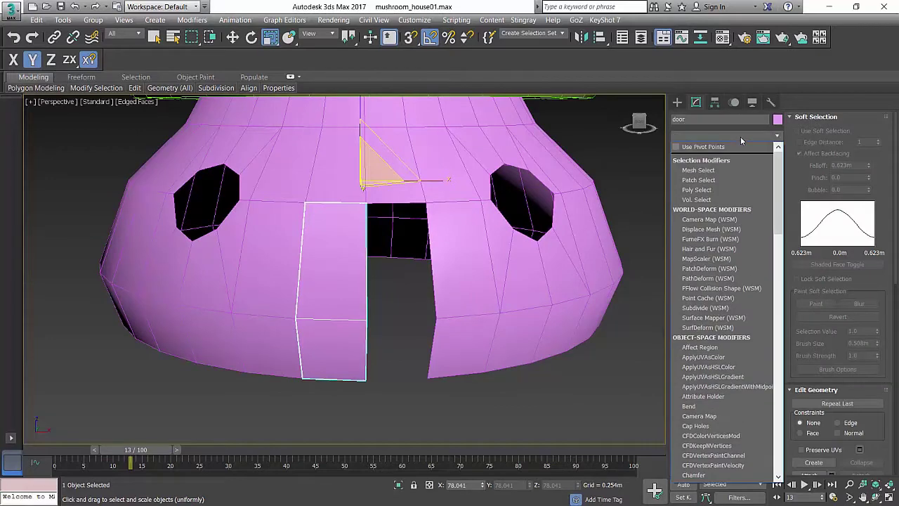
pyautogui.write('sy')
pyautogui.press('Return')
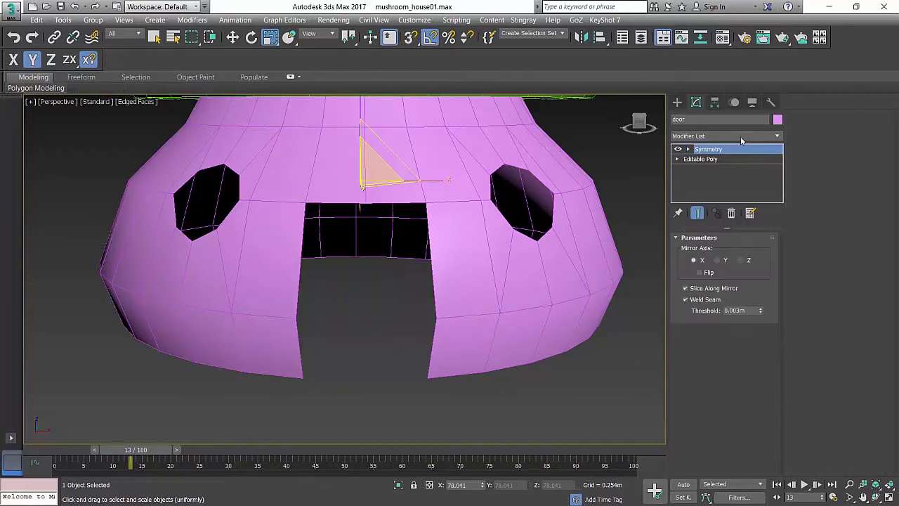
pyautogui.click(699, 271)
pyautogui.scroll(-5, 623, 273)
pyautogui.keyDown('alt'); pyautogui.moveTo(447, 269); pyautogui.dragTo(689, 265, button='middle'); pyautogui.keyUp('alt')
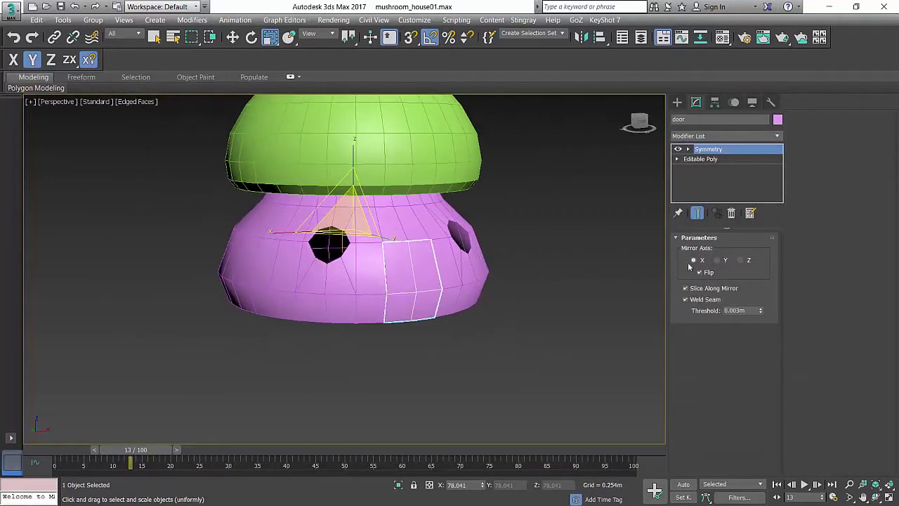
pyautogui.scroll(4, 437, 278)
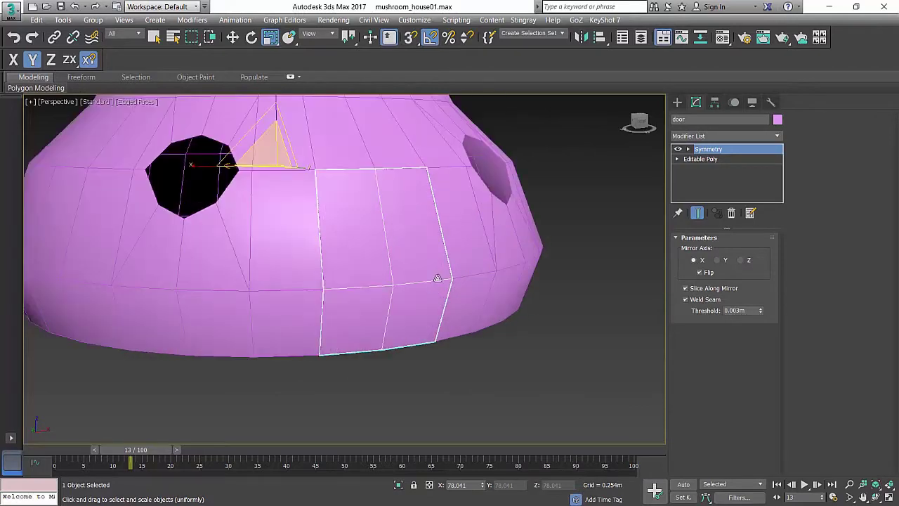
pyautogui.keyDown('alt'); pyautogui.moveTo(567, 287); pyautogui.dragTo(497, 277, button='middle'); pyautogui.keyUp('alt')
pyautogui.moveTo(427, 277); pyautogui.dragTo(415, 315, button='middle')
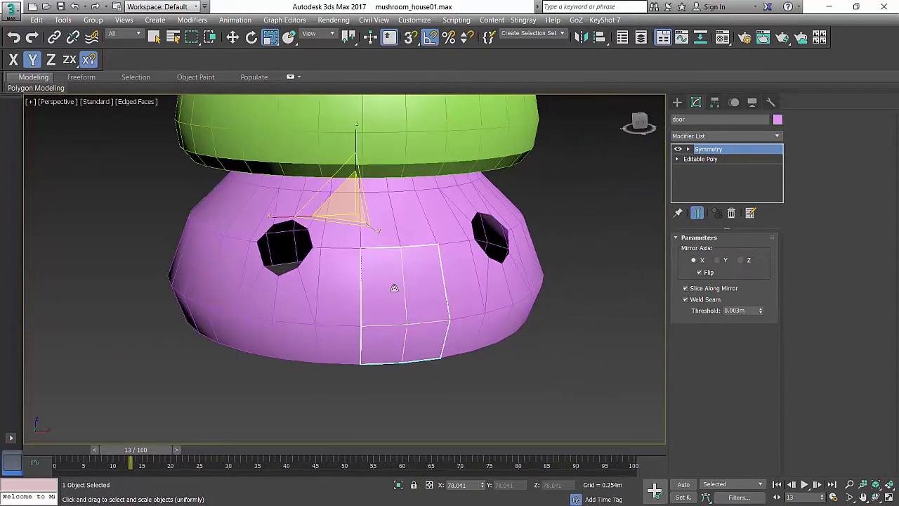
pyautogui.moveTo(343, 279); pyautogui.dragTo(362, 283, button='middle')
# Select the stem's left window opening at the Editable Poly's border level and cap it
pyautogui.click(362, 284)
pyautogui.scroll(3, 380, 259)
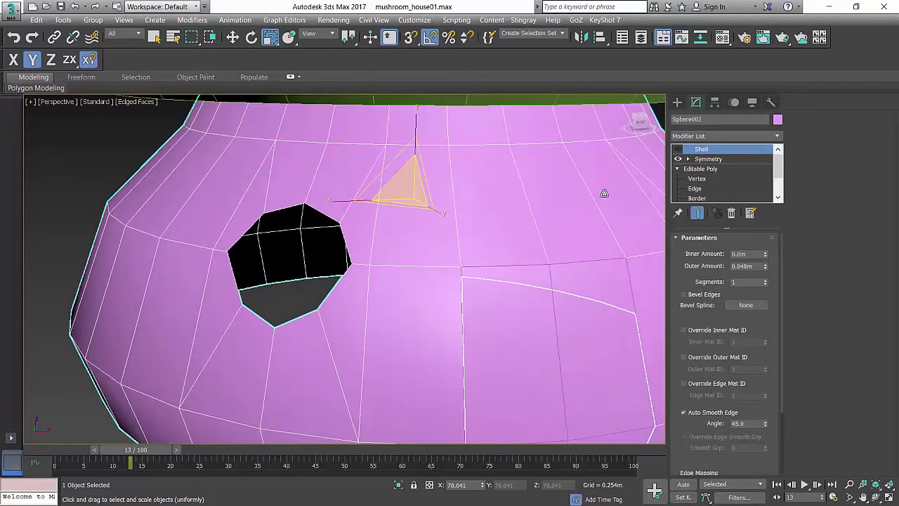
pyautogui.scroll(-3, 780, 173)
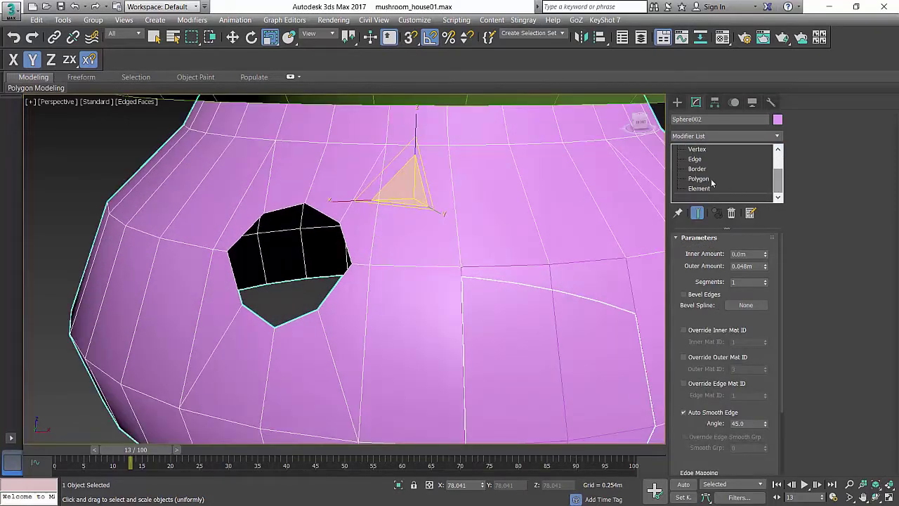
pyautogui.click(699, 179)
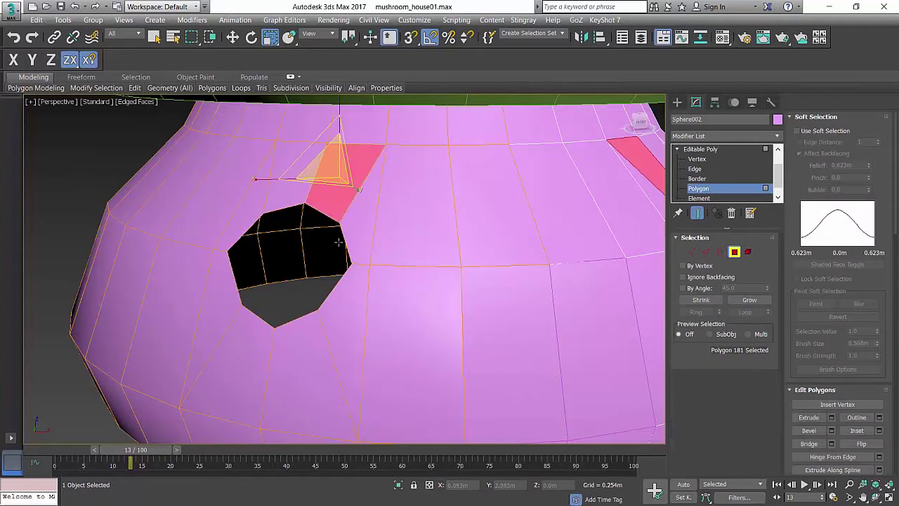
pyautogui.press('3')
pyautogui.click(332, 220)
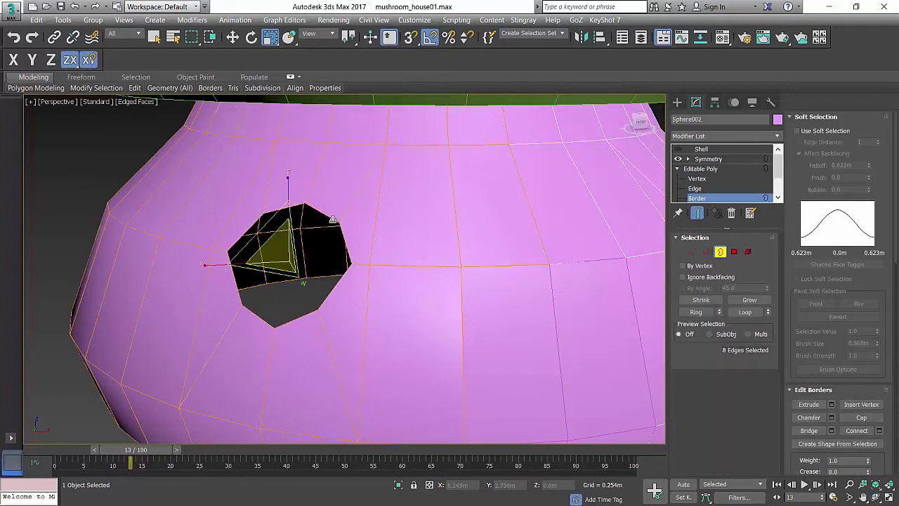
pyautogui.scroll(-5, 412, 255)
pyautogui.scroll(-3, 889, 343)
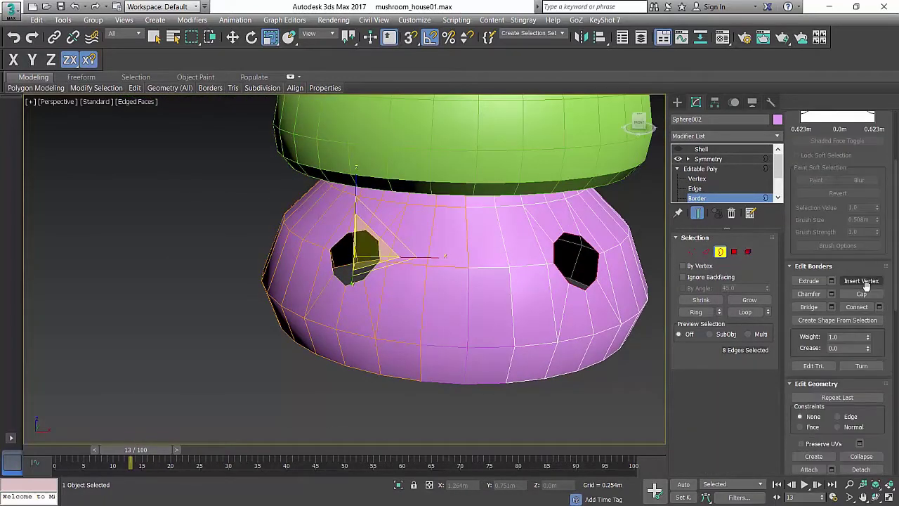
pyautogui.click(861, 293)
pyautogui.scroll(6, 424, 282)
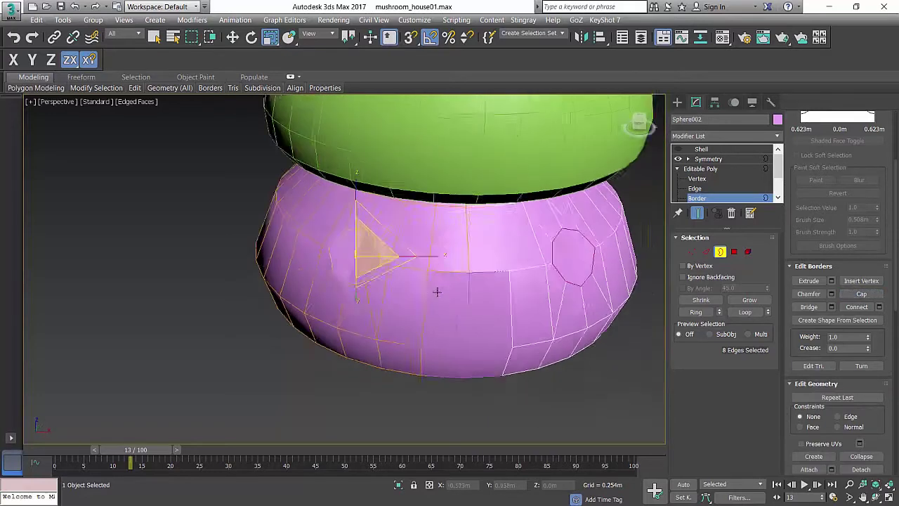
# Select the two opposite side vertices of the capped window, then leave vertex level
pyautogui.moveTo(382, 272); pyautogui.dragTo(375, 281, button='middle')
pyautogui.press('1')
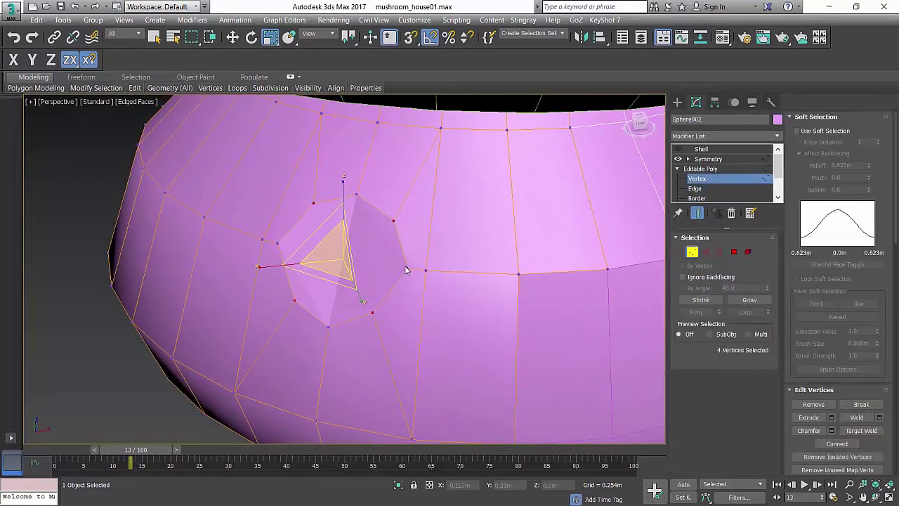
pyautogui.click(405, 270)
pyautogui.click(406, 268)
pyautogui.keyDown('ctrl'); pyautogui.click(278, 243); pyautogui.keyUp('ctrl')
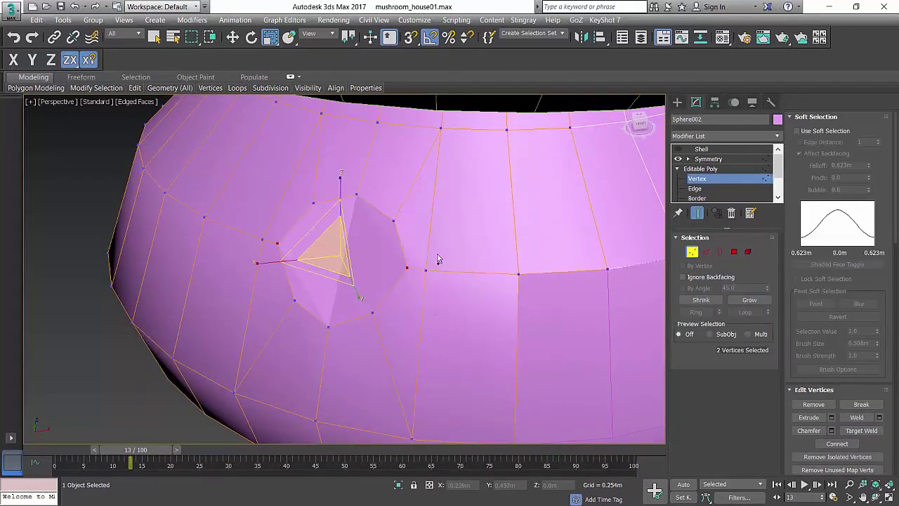
pyautogui.hotkey('ctrl', 'c')
pyautogui.press('p')
pyautogui.click(453, 259)
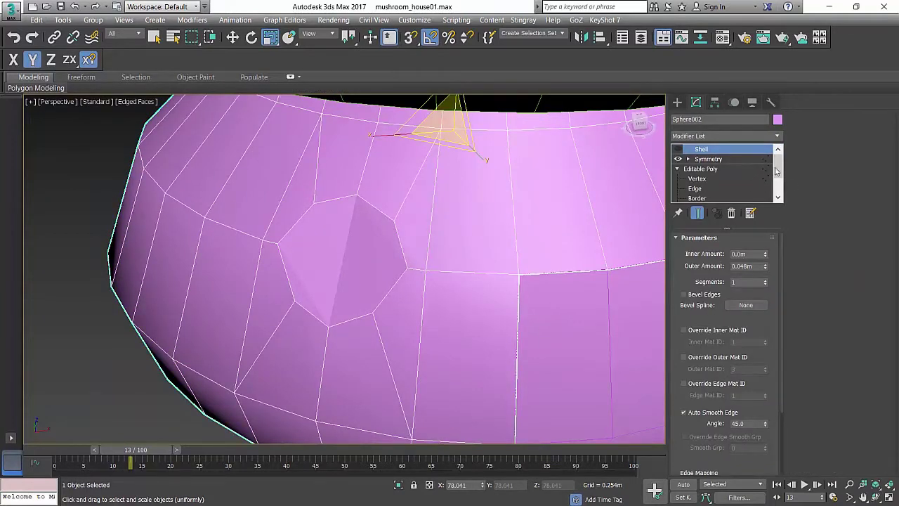
# Delete the polygon capping the stem's left window at polygon level
pyautogui.moveTo(776, 171); pyautogui.dragTo(776, 188)
pyautogui.click(700, 179)
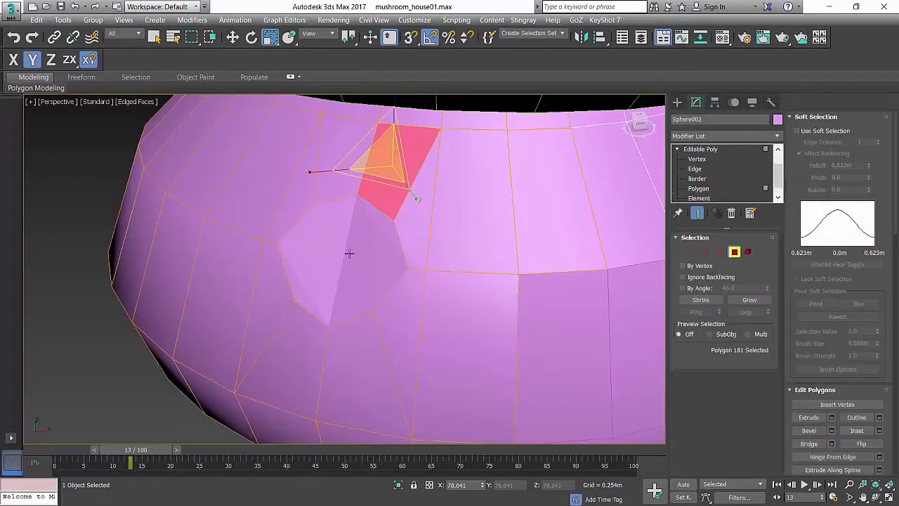
pyautogui.click(349, 254)
pyautogui.press('Delete')
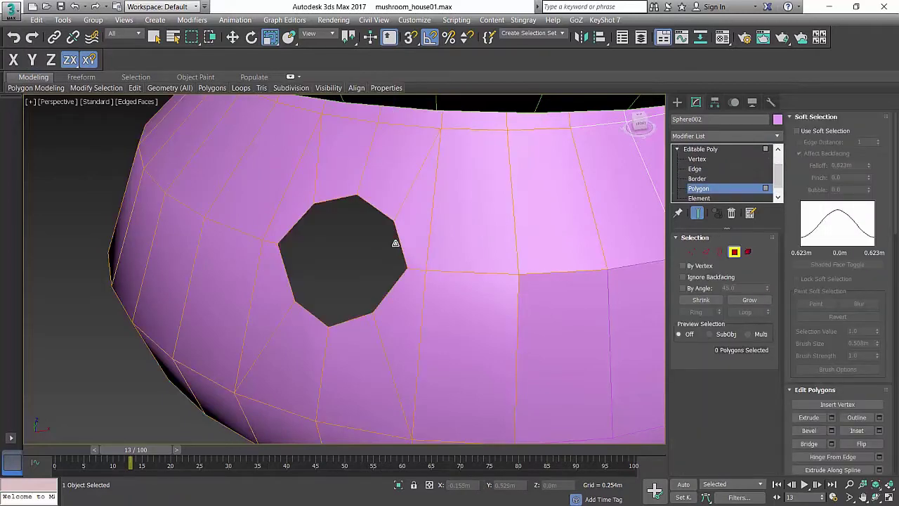
# Scale a copy of the left window's border slightly inward as a narrow frame ring and cap the remaining hole
pyautogui.press('3')
pyautogui.click(374, 209)
pyautogui.keyDown('alt'); pyautogui.moveTo(405, 248); pyautogui.dragTo(376, 252, button='middle'); pyautogui.keyUp('alt')
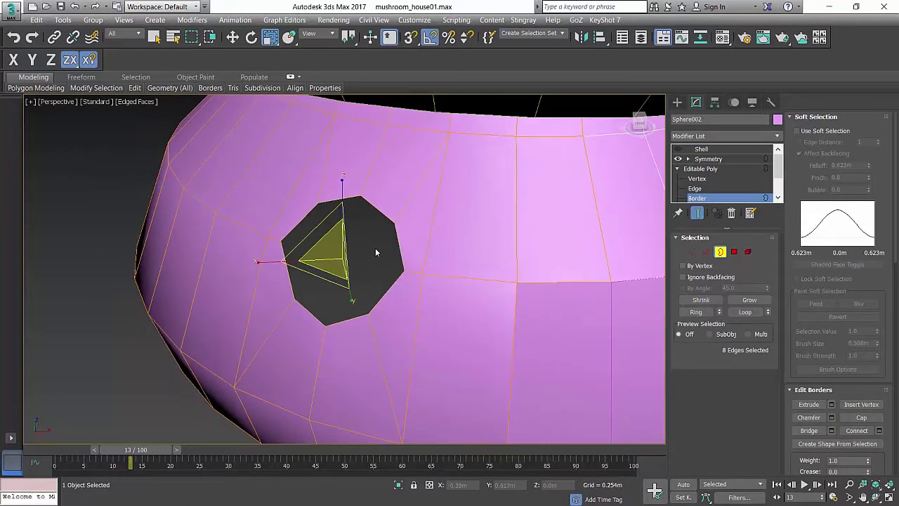
pyautogui.moveTo(340, 261); pyautogui.dragTo(335, 269)
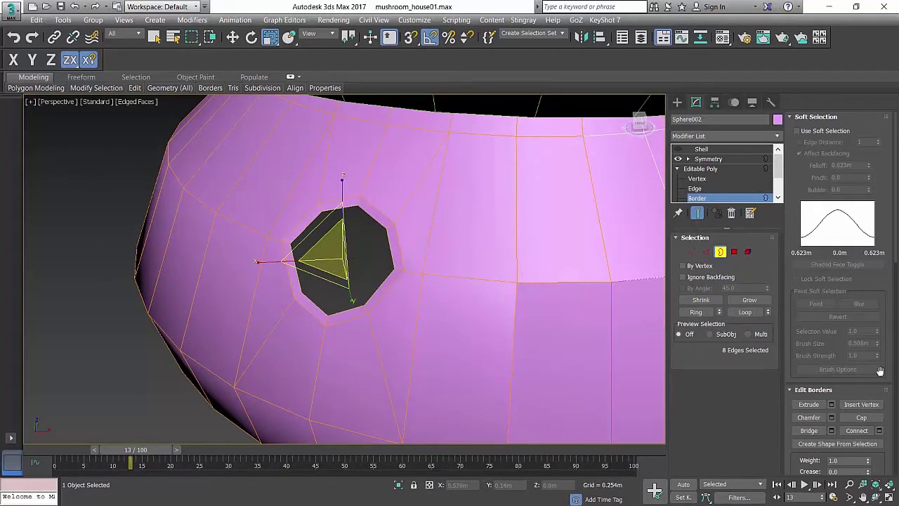
pyautogui.keyDown('alt'); pyautogui.moveTo(420, 290); pyautogui.dragTo(432, 255, button='middle'); pyautogui.keyUp('alt')
pyautogui.click(860, 418)
# Select the window's cap polygon, grow the selection to include the frame ring, and detach it as a separate object
pyautogui.press('4')
pyautogui.click(352, 251)
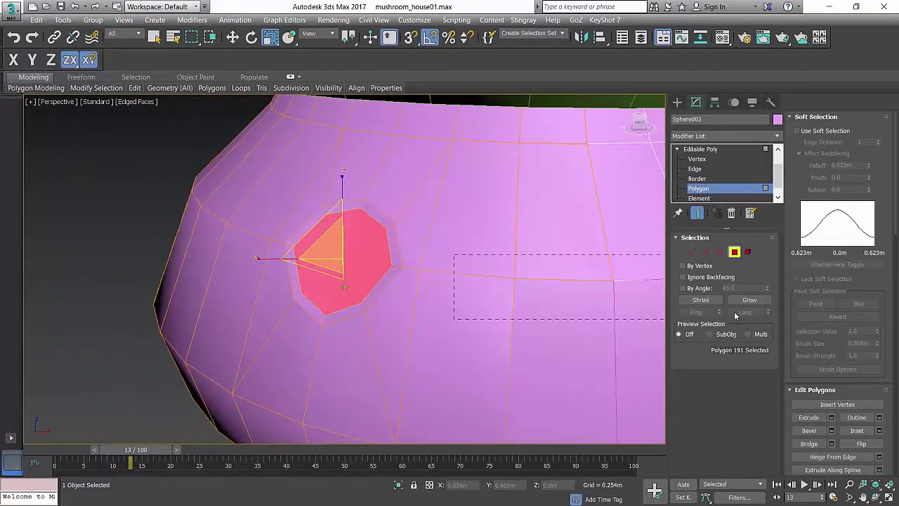
pyautogui.moveTo(741, 302); pyautogui.dragTo(439, 304)
pyautogui.click(357, 238)
pyautogui.click(749, 300)
pyautogui.keyDown('alt'); pyautogui.moveTo(476, 287); pyautogui.dragTo(480, 289, button='middle'); pyautogui.keyUp('alt')
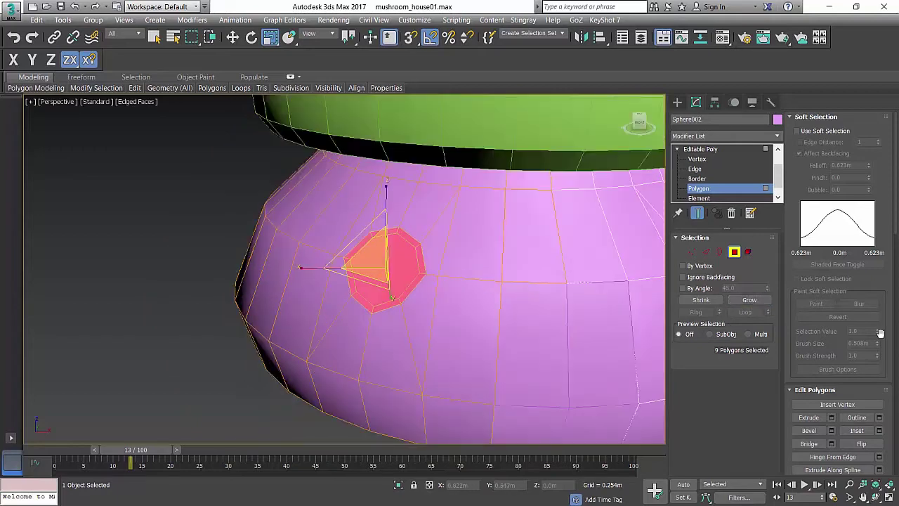
pyautogui.scroll(-5, 877, 337)
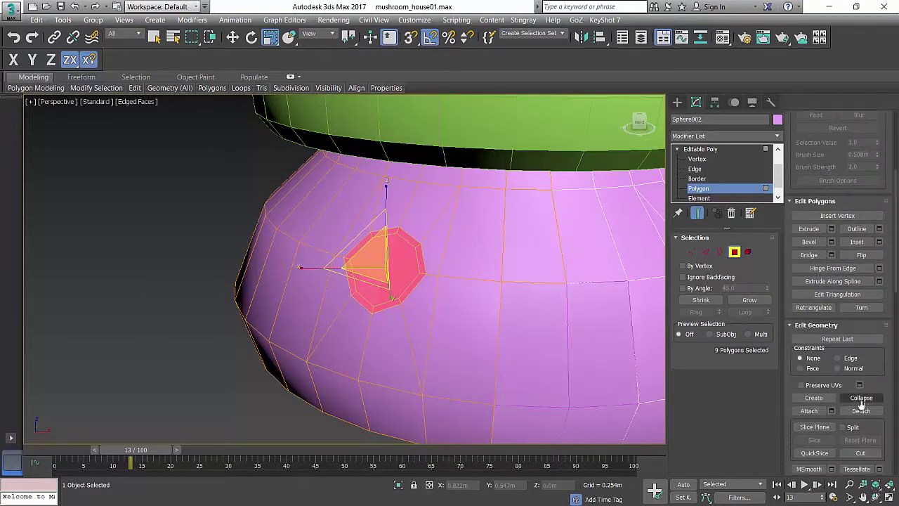
pyautogui.click(861, 408)
pyautogui.click(490, 265)
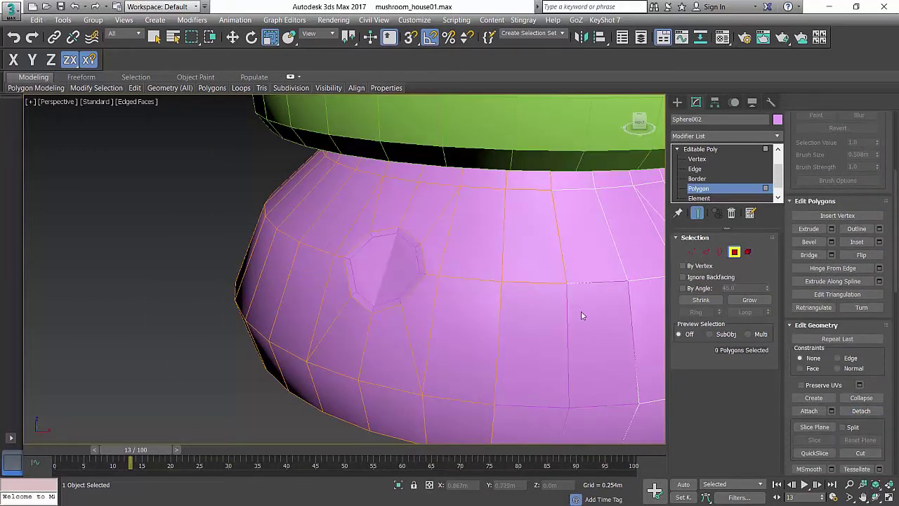
# Leave polygon level and switch the stem's Shell modifier back on
pyautogui.click(734, 253)
pyautogui.scroll(-2, 411, 285)
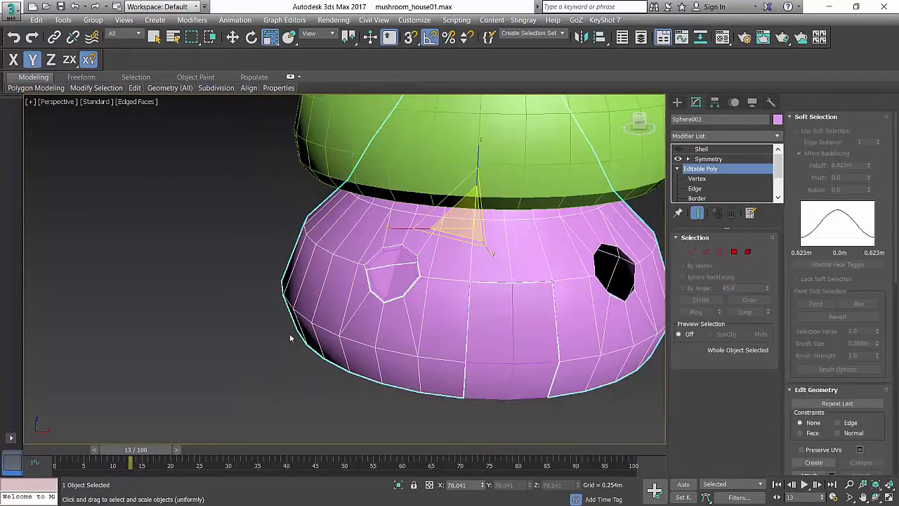
pyautogui.click(312, 434)
pyautogui.click(386, 268)
pyautogui.press('w')
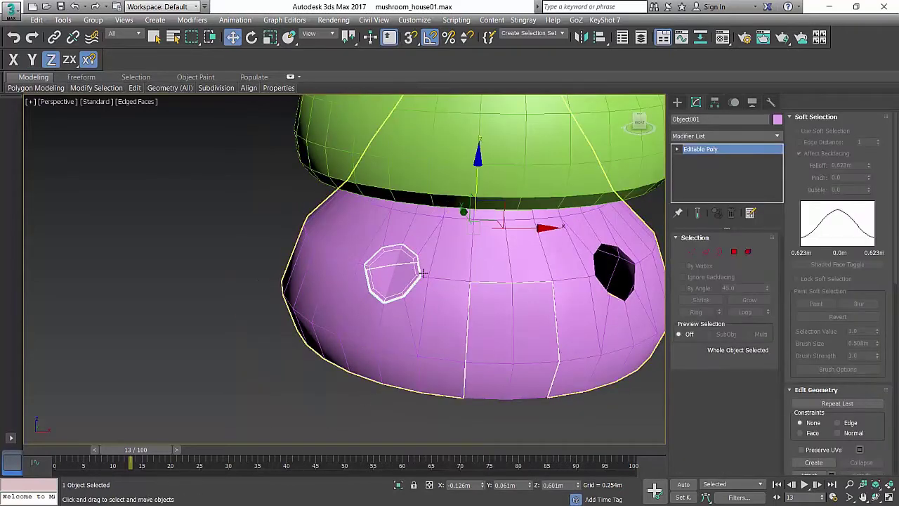
pyautogui.scroll(3, 422, 271)
pyautogui.keyDown('alt'); pyautogui.moveTo(495, 231); pyautogui.dragTo(512, 225, button='middle'); pyautogui.keyUp('alt')
pyautogui.click(431, 227)
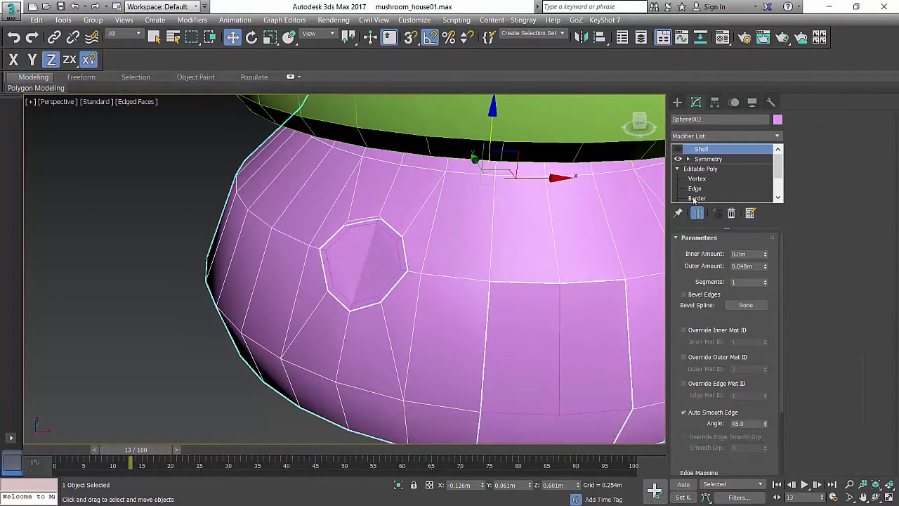
pyautogui.click(678, 150)
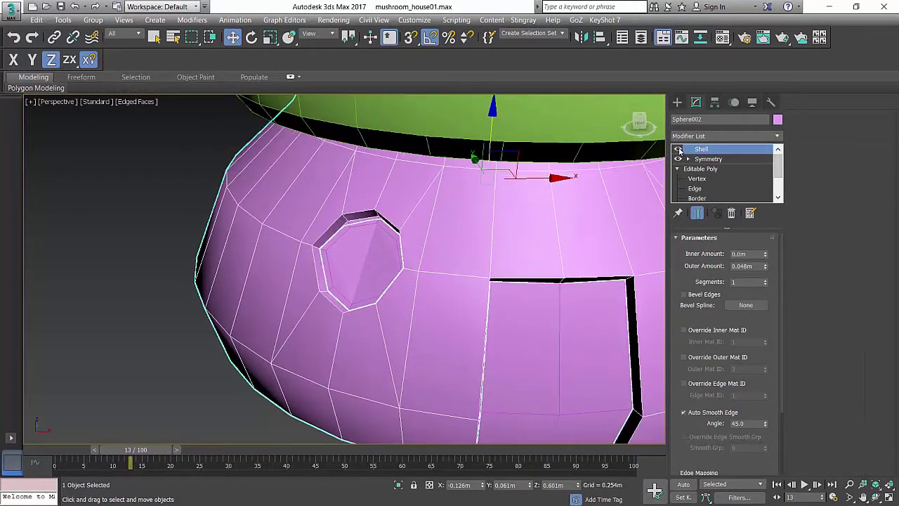
# Connect the two opposite side vertices of the detached window's inner pane with a horizontal edge
pyautogui.keyDown('alt'); pyautogui.moveTo(391, 267); pyautogui.dragTo(450, 253, button='middle'); pyautogui.keyUp('alt')
pyautogui.click(191, 376)
pyautogui.click(418, 259)
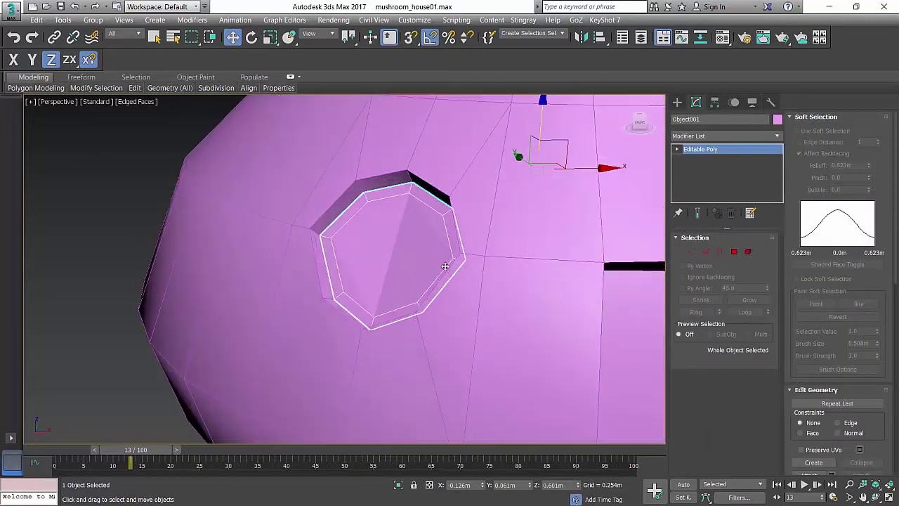
pyautogui.press('1')
pyautogui.click(453, 257)
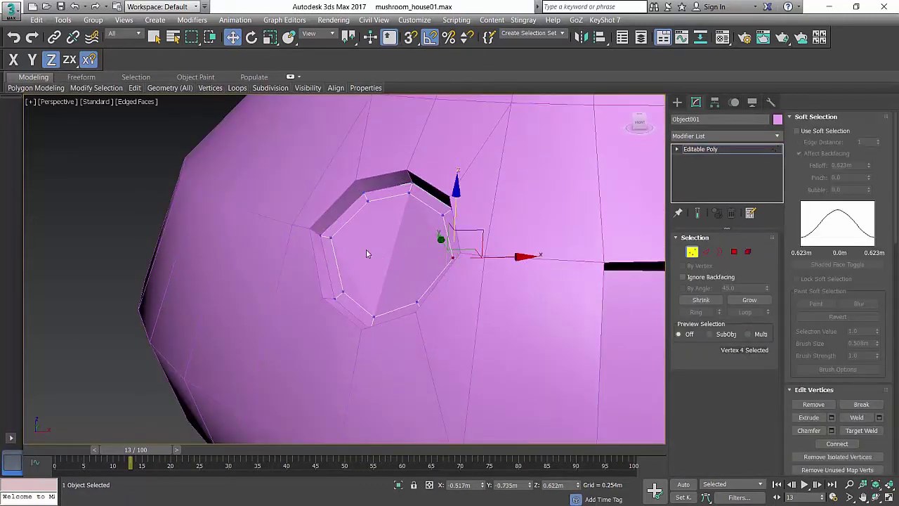
pyautogui.keyDown('ctrl'); pyautogui.click(331, 237); pyautogui.keyUp('ctrl')
pyautogui.click(837, 443)
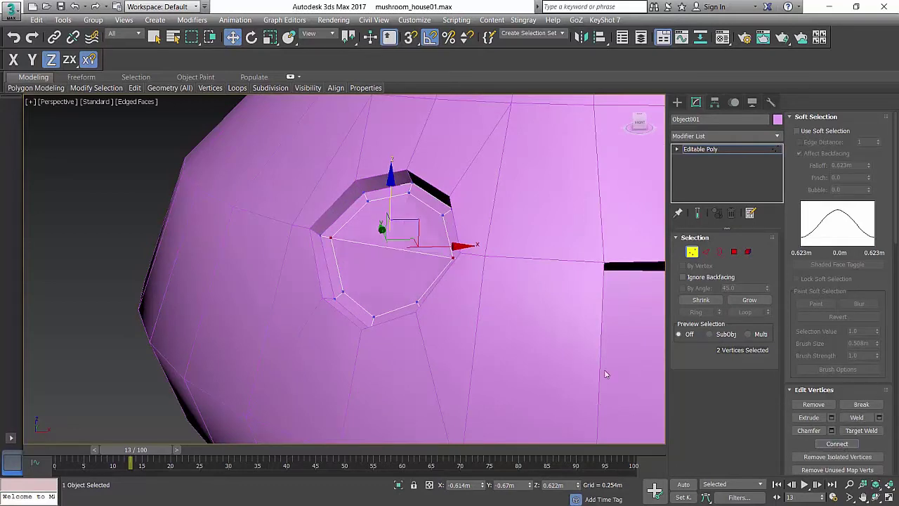
# Cut a vertical edge across the detached window's pane from its bottom vertex to its top vertex
pyautogui.keyDown('alt'); pyautogui.moveTo(370, 283); pyautogui.dragTo(391, 282, button='middle'); pyautogui.keyUp('alt')
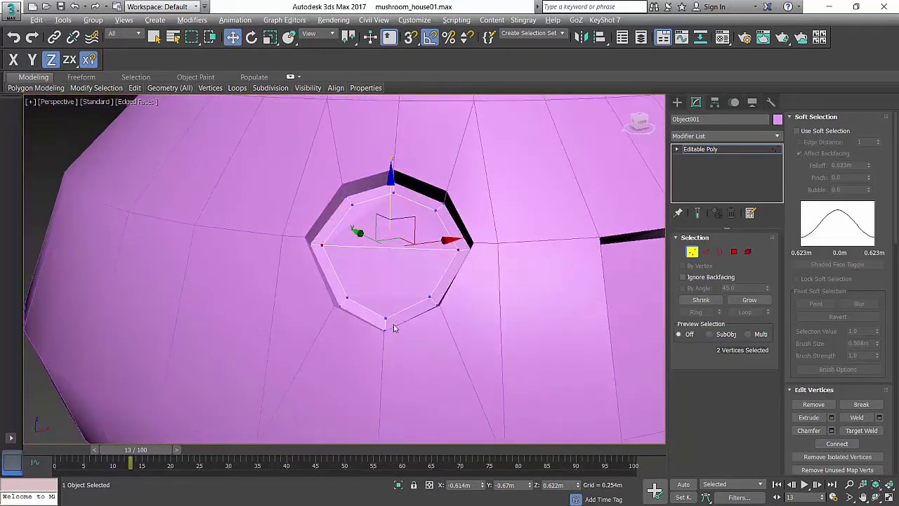
pyautogui.press('q')
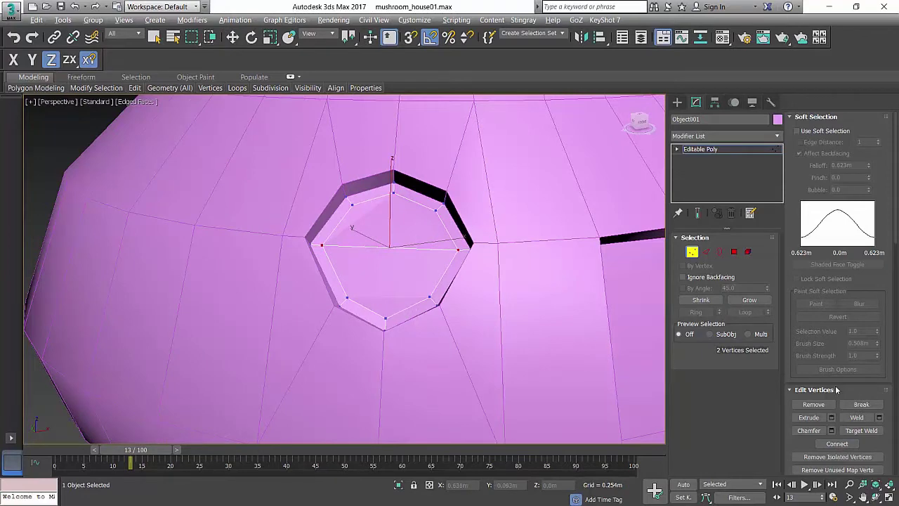
pyautogui.moveTo(842, 377); pyautogui.dragTo(833, 75)
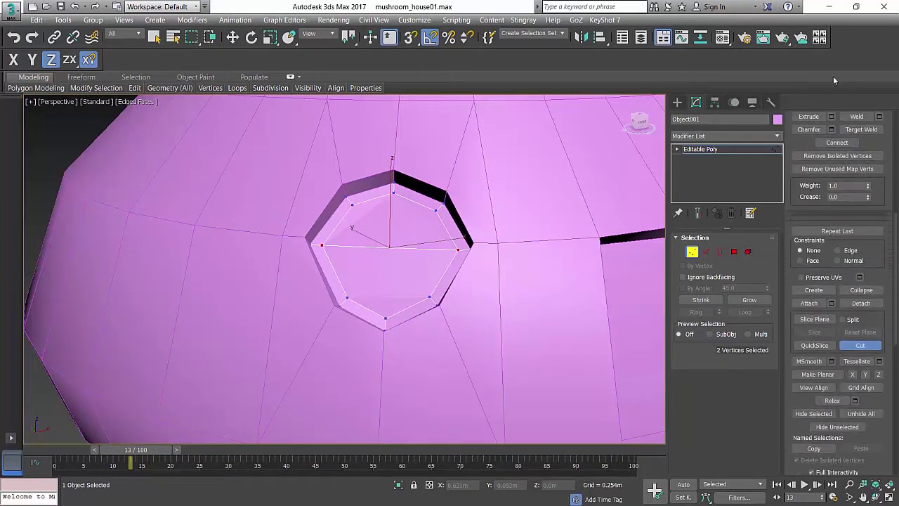
pyautogui.click(860, 346)
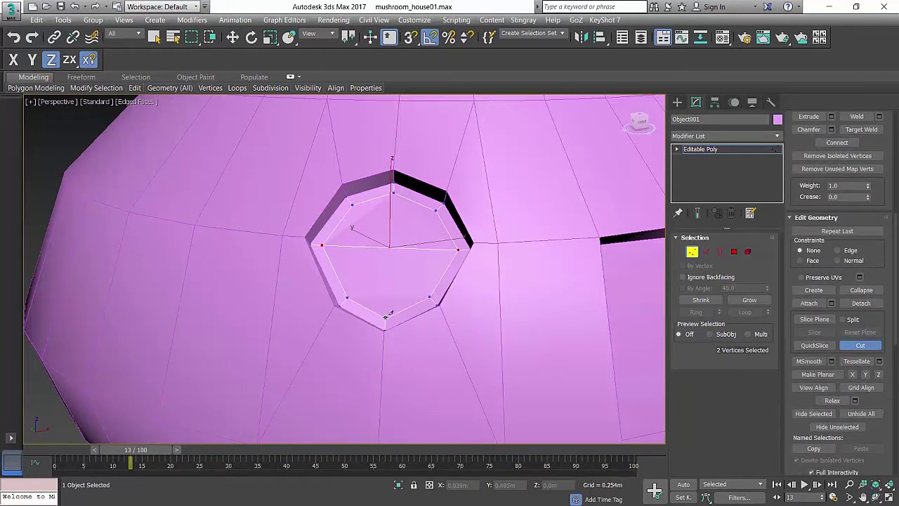
pyautogui.click(394, 191)
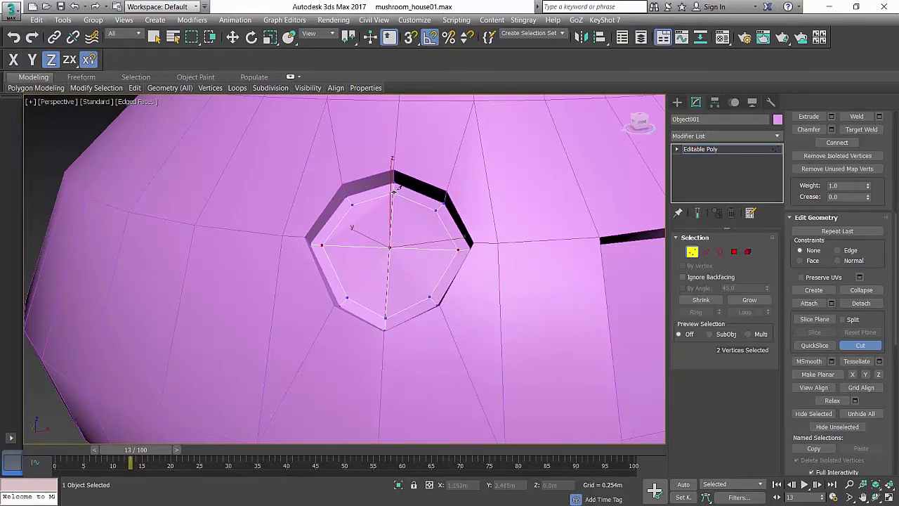
# Finish cutting the detached window's pane and leave vertex level
pyautogui.rightClick(436, 206)
pyautogui.moveTo(526, 252)
pyautogui.keyDown('alt'); pyautogui.mouseDown(button='middle')
pyautogui.moveTo(470, 246)
pyautogui.moveTo(532, 246)
pyautogui.moveTo(520, 256)
pyautogui.moveTo(543, 279)
pyautogui.moveTo(570, 247)
pyautogui.moveTo(520, 256)
pyautogui.moveTo(534, 261)
pyautogui.mouseUp(button='middle'); pyautogui.keyUp('alt')
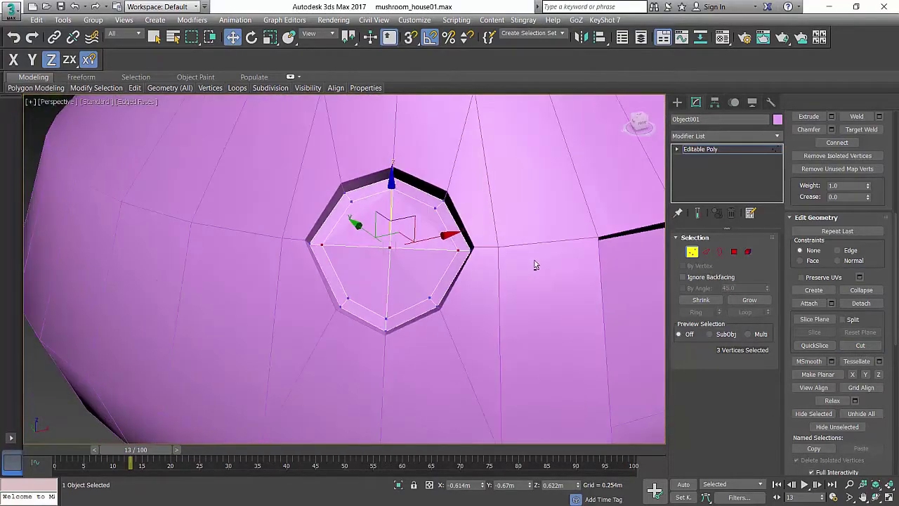
pyautogui.scroll(4, 430, 236)
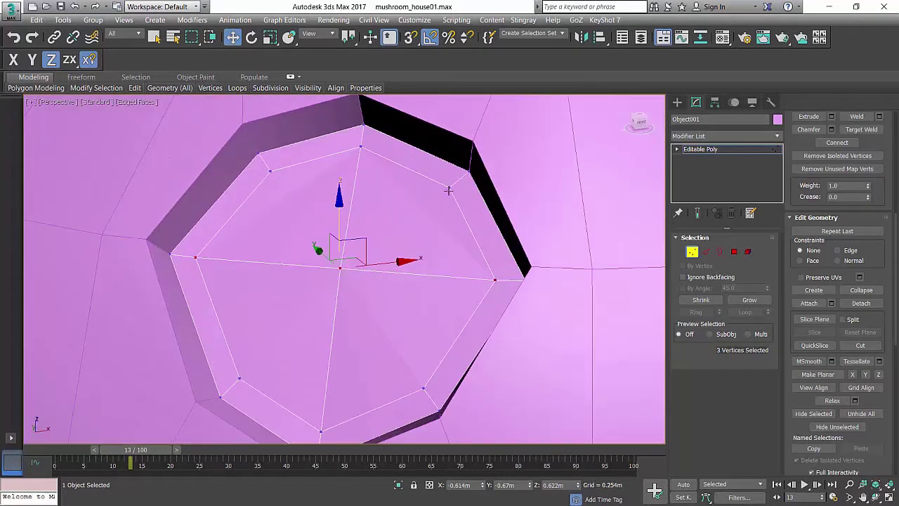
pyautogui.scroll(-5, 362, 262)
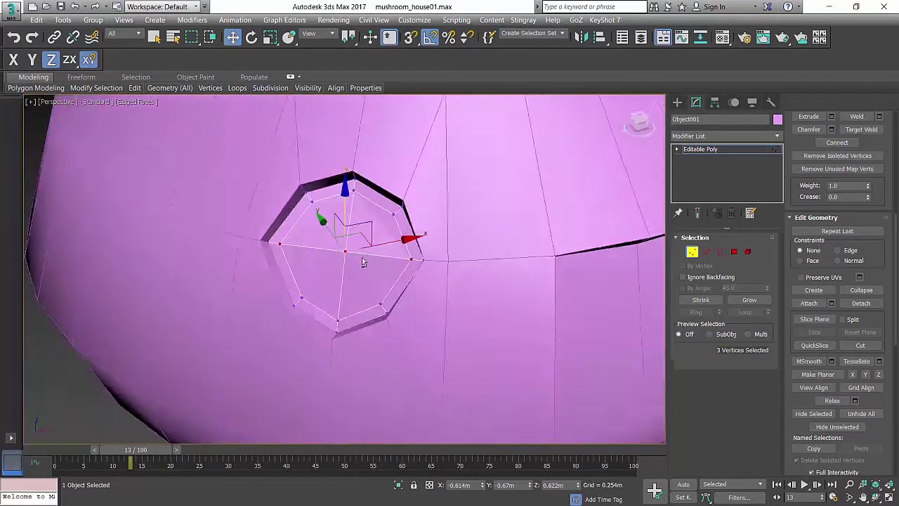
pyautogui.keyDown('alt'); pyautogui.moveTo(362, 261); pyautogui.dragTo(326, 240, button='middle'); pyautogui.keyUp('alt')
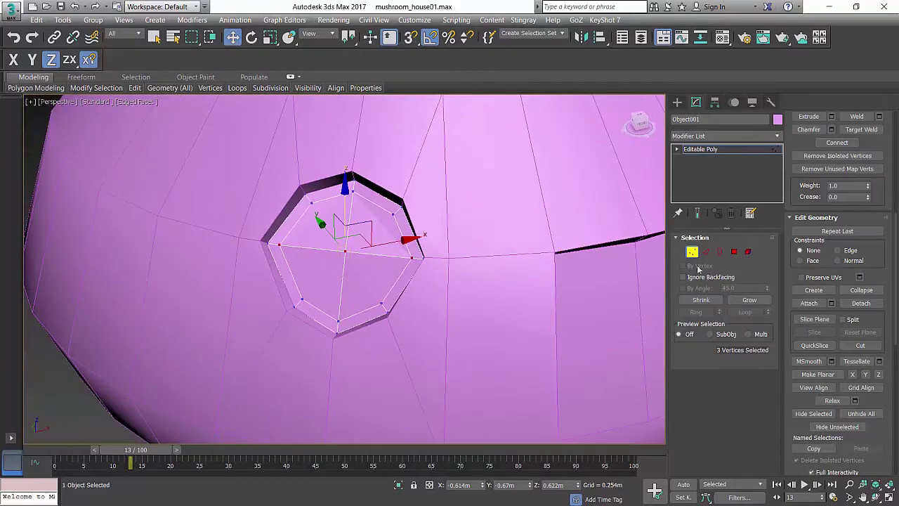
pyautogui.click(692, 252)
# Select the mushroom's stem and collapse its whole modifier stack, including Shell and Symmetry
pyautogui.scroll(-4, 436, 251)
pyautogui.moveTo(435, 251); pyautogui.dragTo(407, 282, button='middle')
pyautogui.click(454, 375)
pyautogui.click(414, 217)
pyautogui.scroll(5, 417, 226)
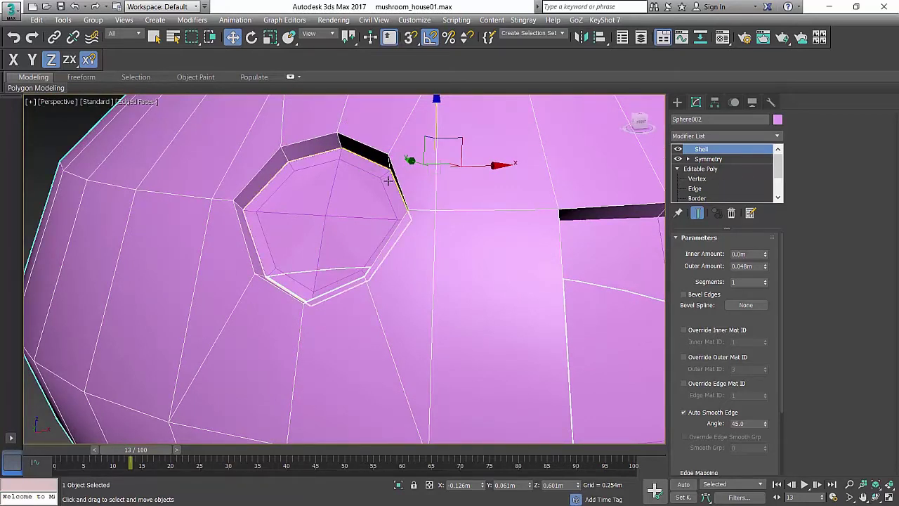
pyautogui.scroll(-2, 319, 223)
pyautogui.keyDown('alt'); pyautogui.moveTo(404, 183); pyautogui.dragTo(407, 203, button='middle'); pyautogui.keyUp('alt')
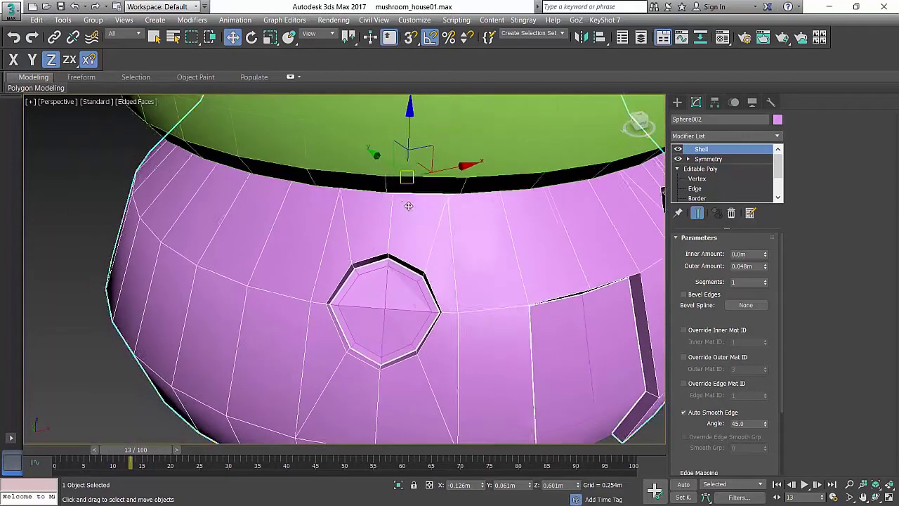
pyautogui.scroll(-2, 414, 203)
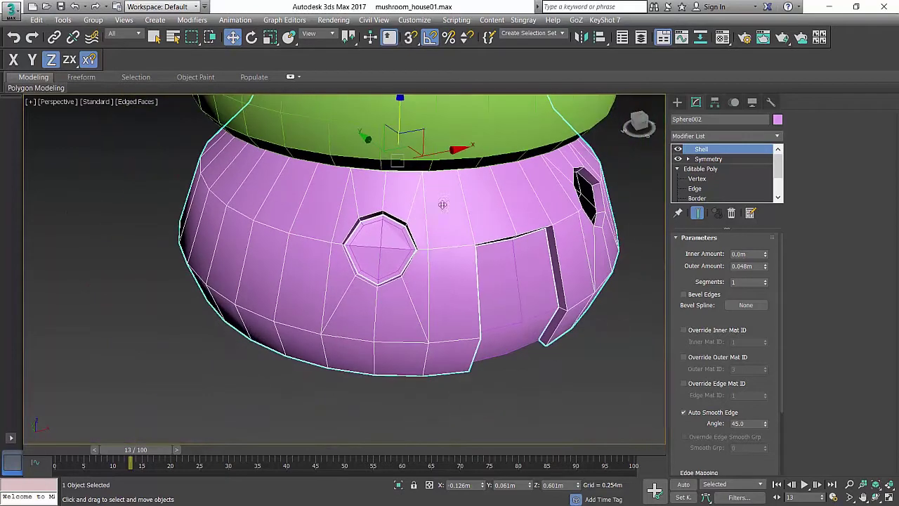
pyautogui.rightClick(719, 149)
pyautogui.click(746, 249)
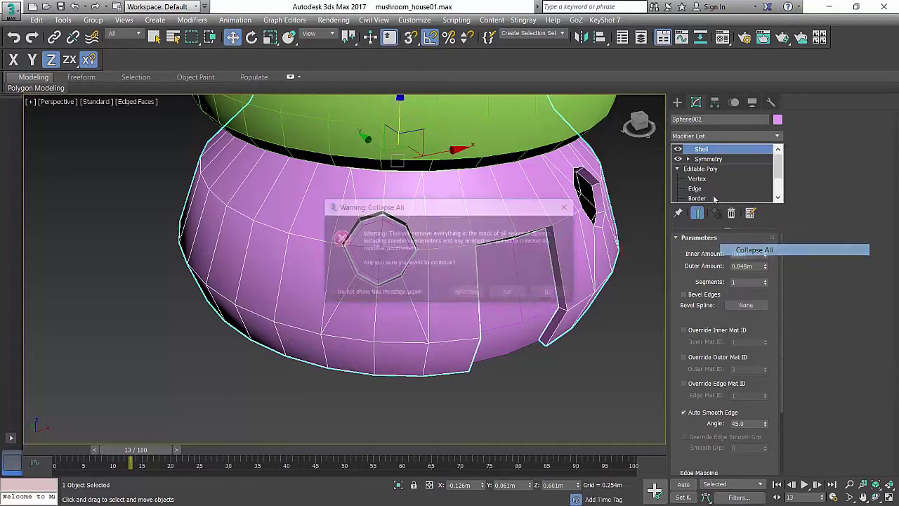
pyautogui.click(509, 292)
# Convert the collapsed stem from Editable Mesh to Editable Poly
pyautogui.scroll(6, 344, 232)
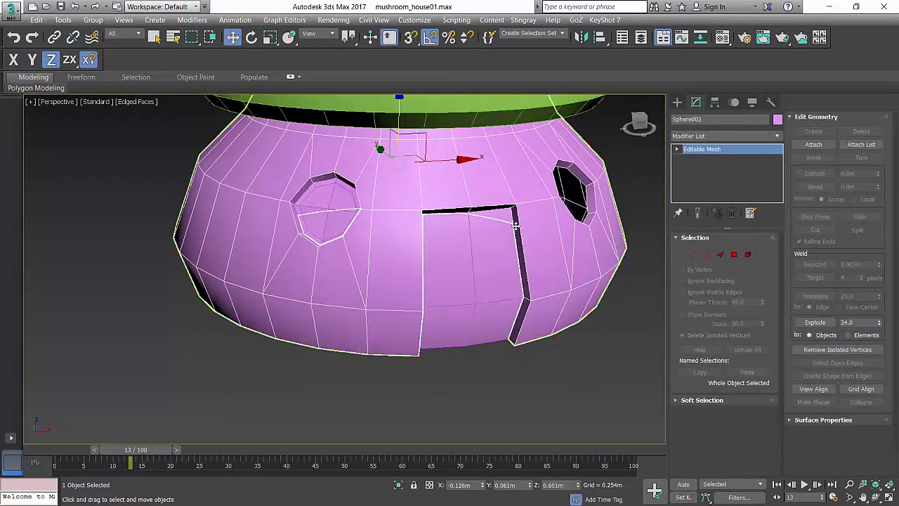
pyautogui.moveTo(344, 232); pyautogui.dragTo(359, 261, button='middle')
pyautogui.press('2')
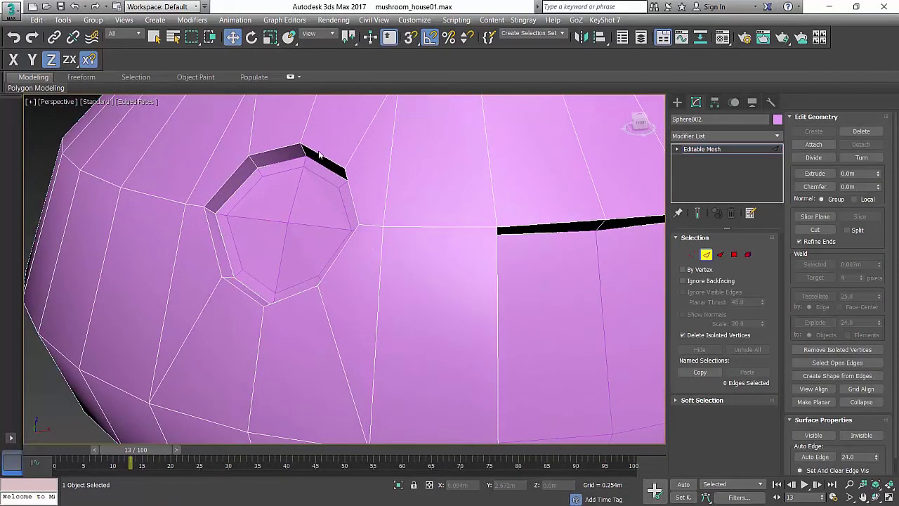
pyautogui.click(307, 152)
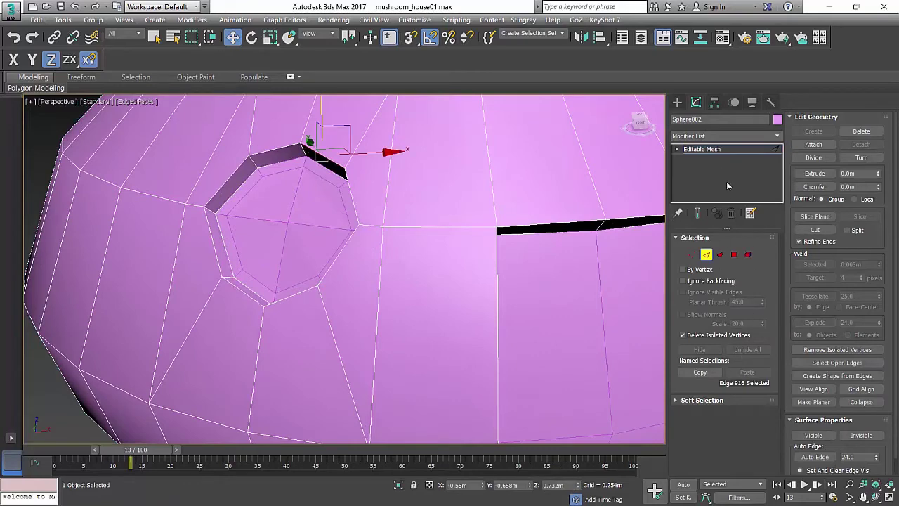
pyautogui.click(715, 151)
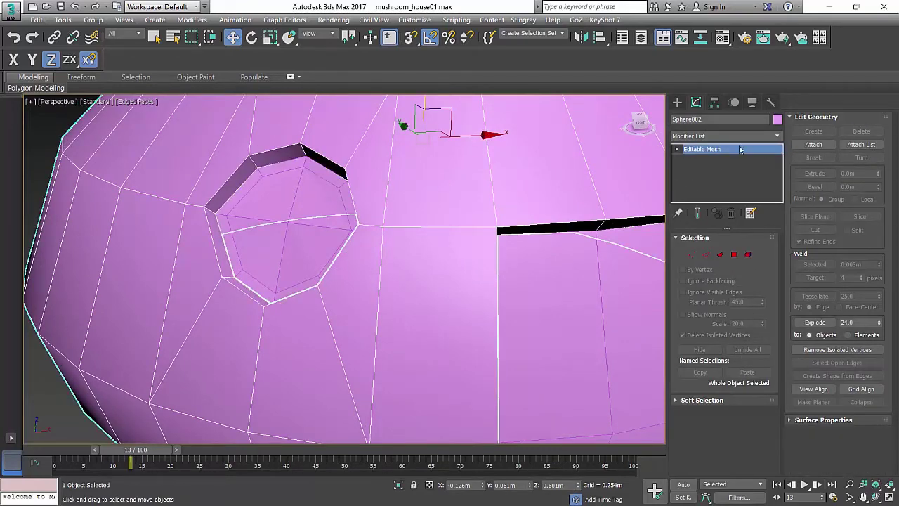
pyautogui.rightClick(709, 153)
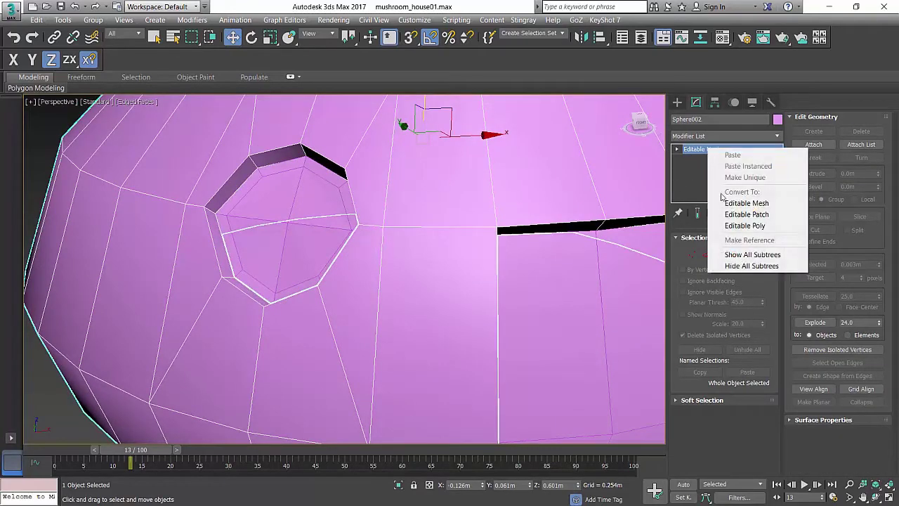
pyautogui.click(754, 232)
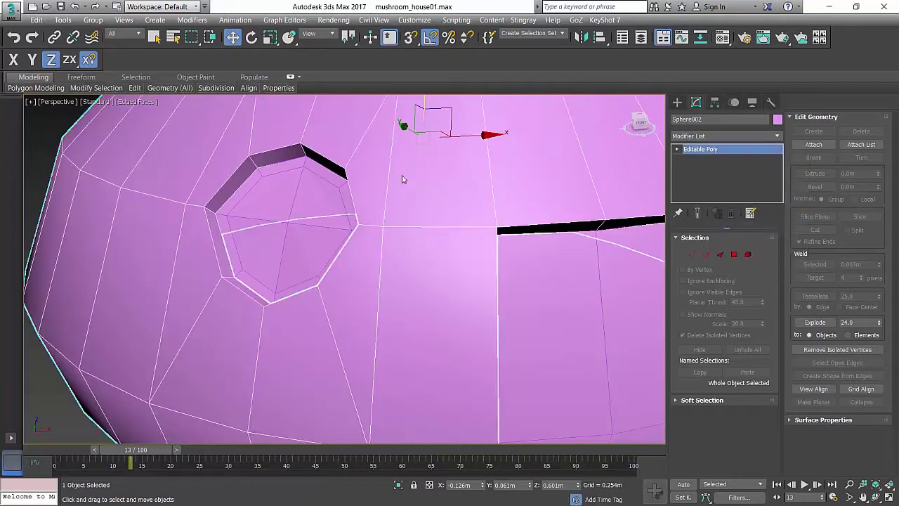
# Select the outer edge loop around the stem's window opening, create a Linear shape from it, and leave edge level
pyautogui.keyDown('alt'); pyautogui.moveTo(401, 176); pyautogui.dragTo(441, 187, button='middle'); pyautogui.keyUp('alt')
pyautogui.press('2')
pyautogui.click(369, 171)
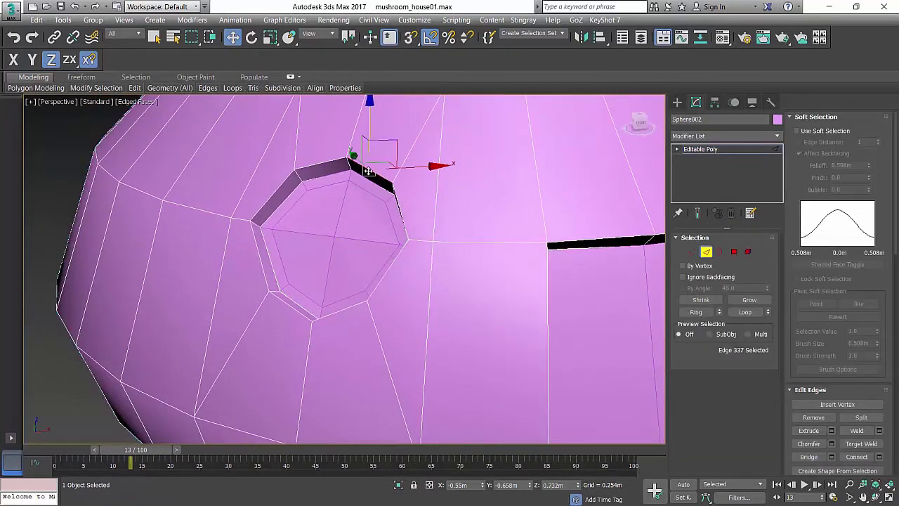
pyautogui.doubleClick(337, 182)
pyautogui.moveTo(509, 208); pyautogui.dragTo(453, 201, button='middle')
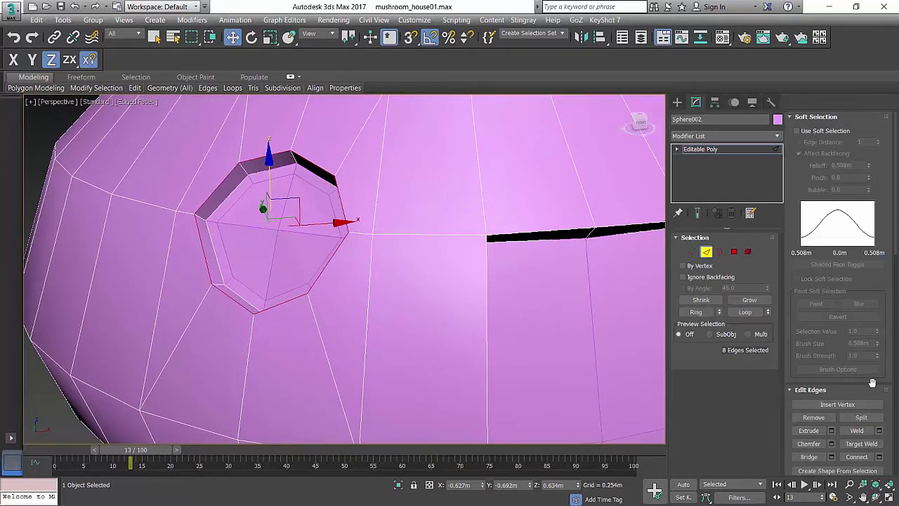
pyautogui.moveTo(871, 382); pyautogui.dragTo(862, 173)
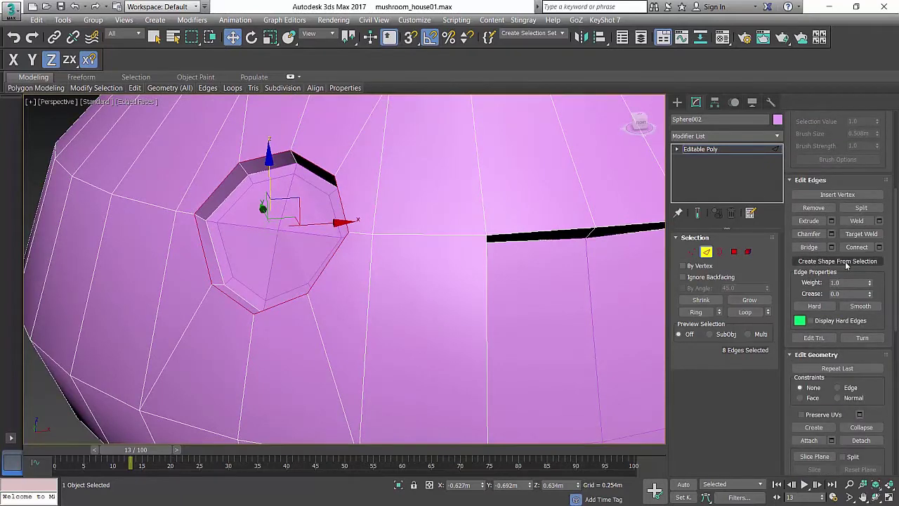
pyautogui.click(837, 261)
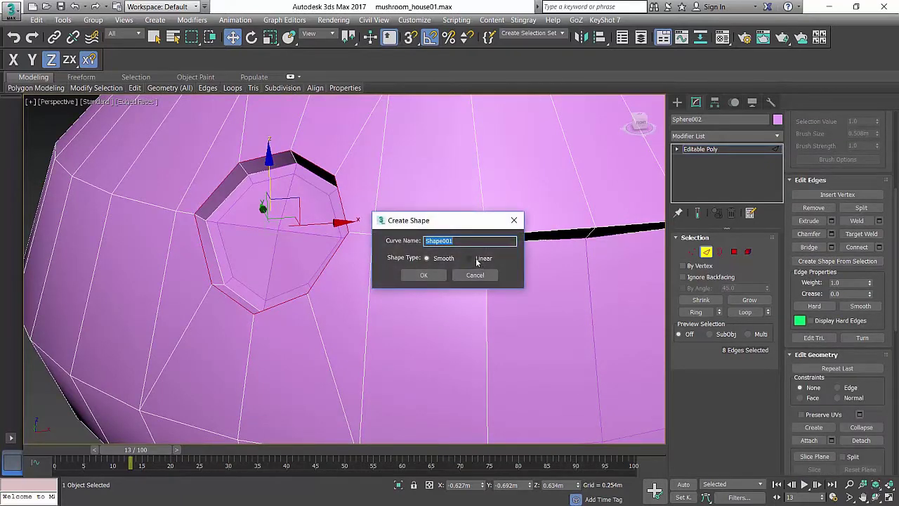
pyautogui.click(475, 257)
pyautogui.click(424, 275)
pyautogui.click(705, 251)
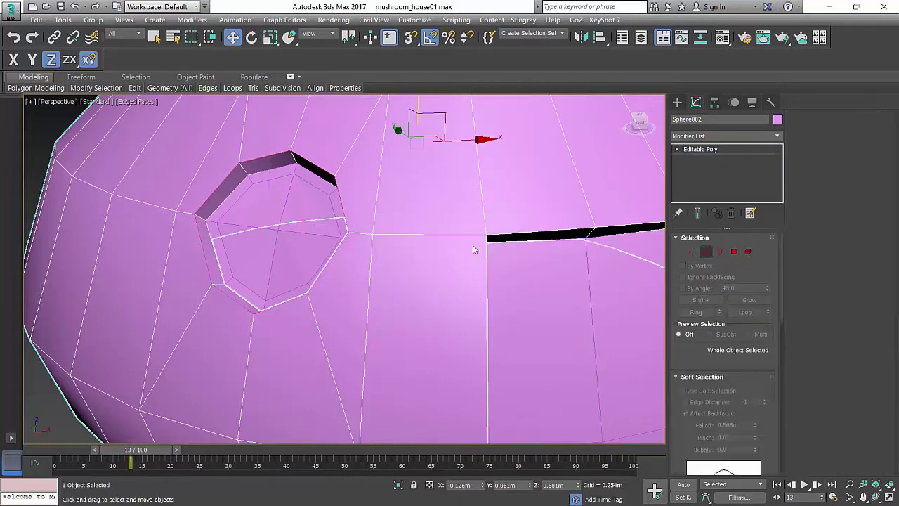
# Select the window outline spline and enable its thickness in both the renderer and the viewport
pyautogui.click(314, 169)
pyautogui.scroll(-2, 316, 204)
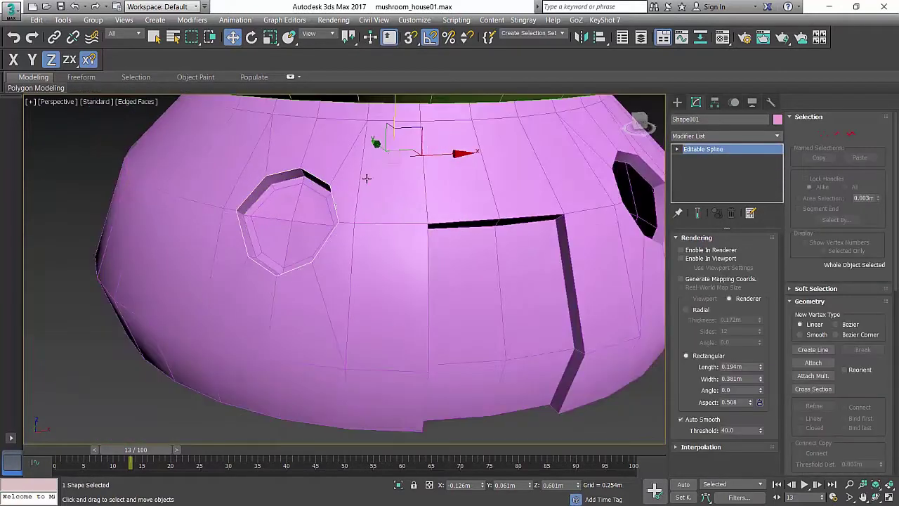
pyautogui.keyDown('alt'); pyautogui.moveTo(367, 178); pyautogui.dragTo(407, 194, button='middle'); pyautogui.keyUp('alt')
pyautogui.scroll(4, 311, 194)
pyautogui.keyDown('alt'); pyautogui.moveTo(284, 205); pyautogui.dragTo(366, 179, button='middle'); pyautogui.keyUp('alt')
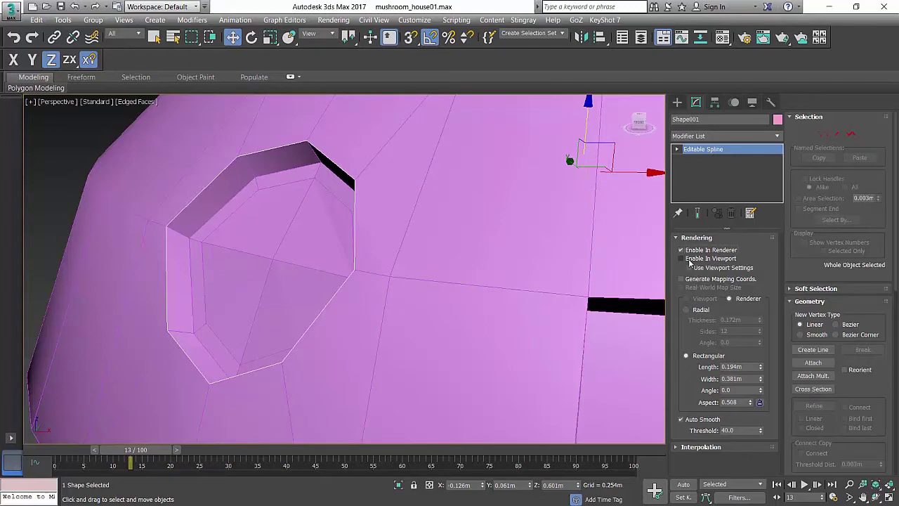
pyautogui.click(698, 259)
pyautogui.scroll(-3, 449, 243)
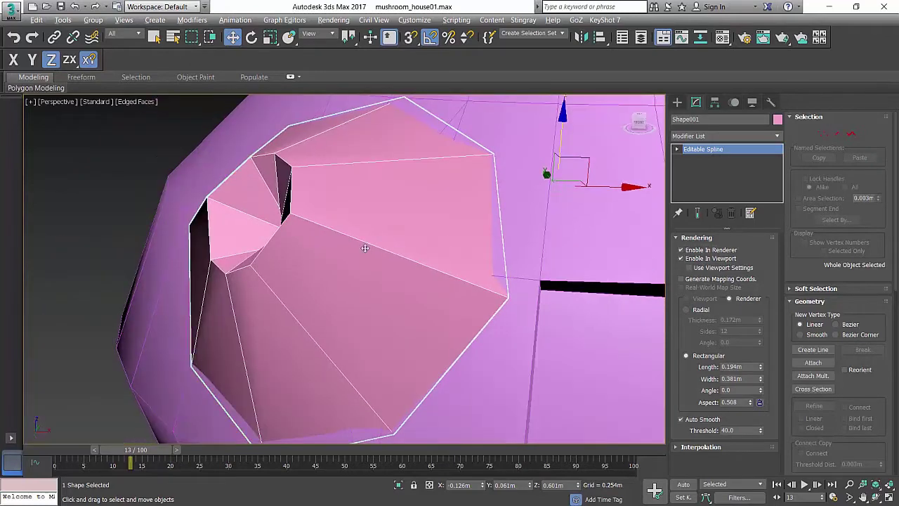
pyautogui.keyDown('alt'); pyautogui.moveTo(365, 248); pyautogui.dragTo(446, 233, button='middle'); pyautogui.keyUp('alt')
pyautogui.scroll(-2, 445, 233)
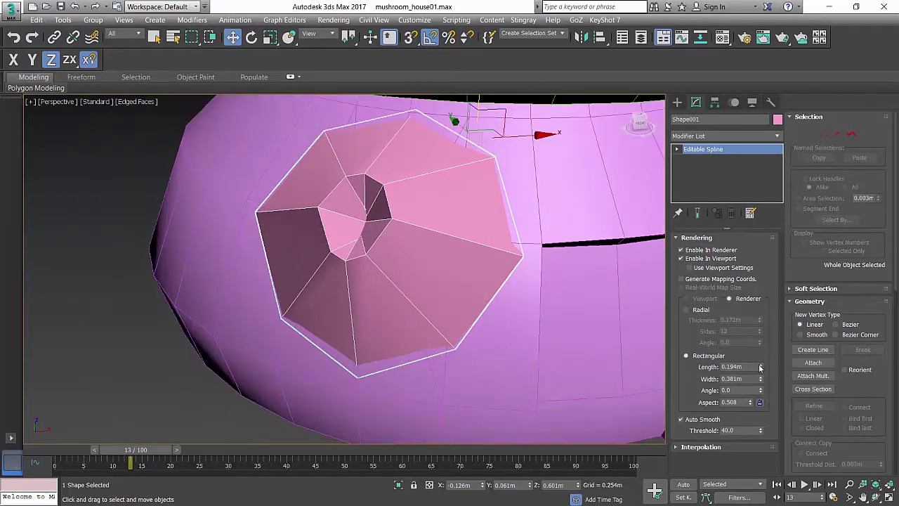
# Reduce the window frame spline's rectangular cross-section to a length of 0.029 m and a width of 0.046 m
pyautogui.moveTo(759, 368); pyautogui.dragTo(745, 390)
pyautogui.scroll(-6, 478, 264)
pyautogui.scroll(4, 464, 241)
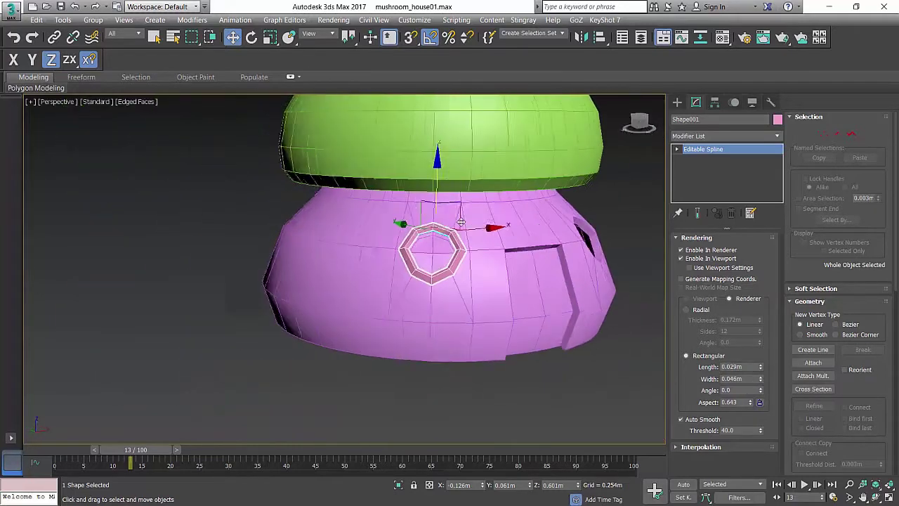
# Add a Symmetry modifier with X mirror axis and Flip to the window frame, mirroring it onto the opposite window opening
pyautogui.moveTo(510, 250); pyautogui.dragTo(476, 262, button='middle')
pyautogui.keyDown('alt'); pyautogui.moveTo(534, 262); pyautogui.dragTo(467, 264, button='middle'); pyautogui.keyUp('alt')
pyautogui.click(734, 136)
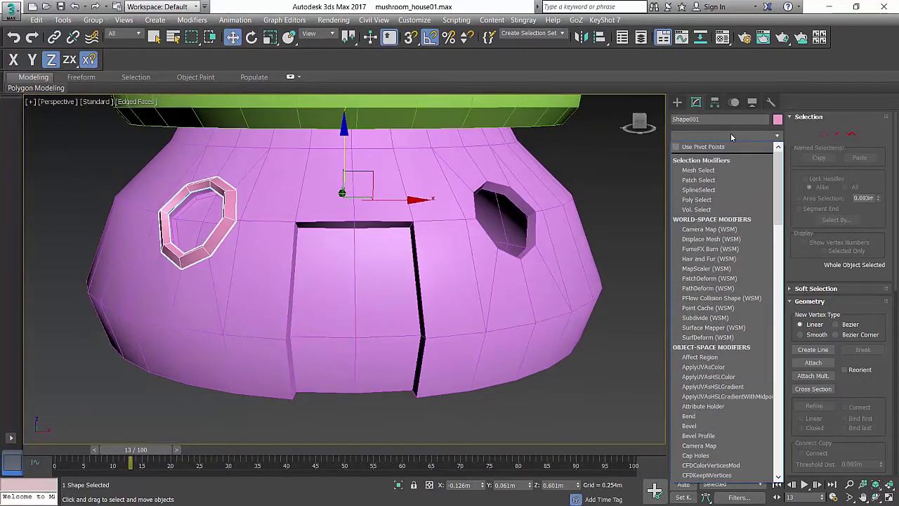
pyautogui.write('sym')
pyautogui.press('Return')
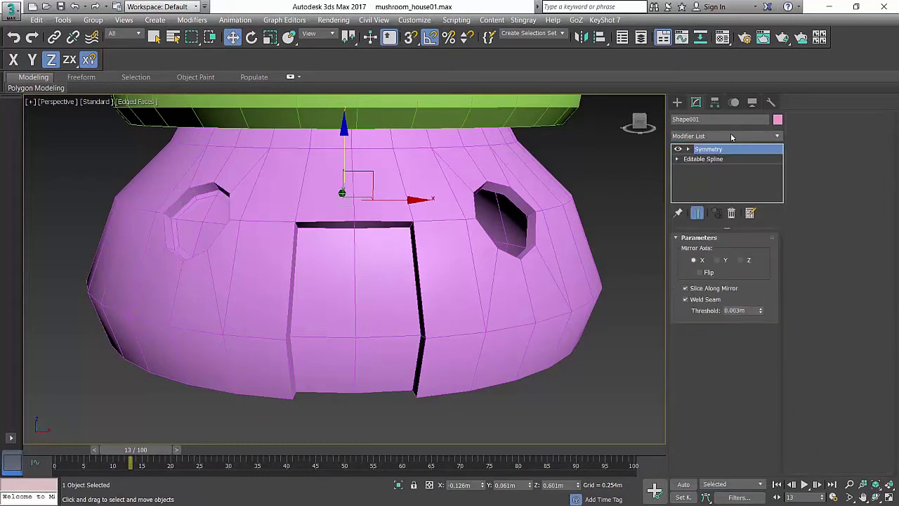
pyautogui.click(707, 275)
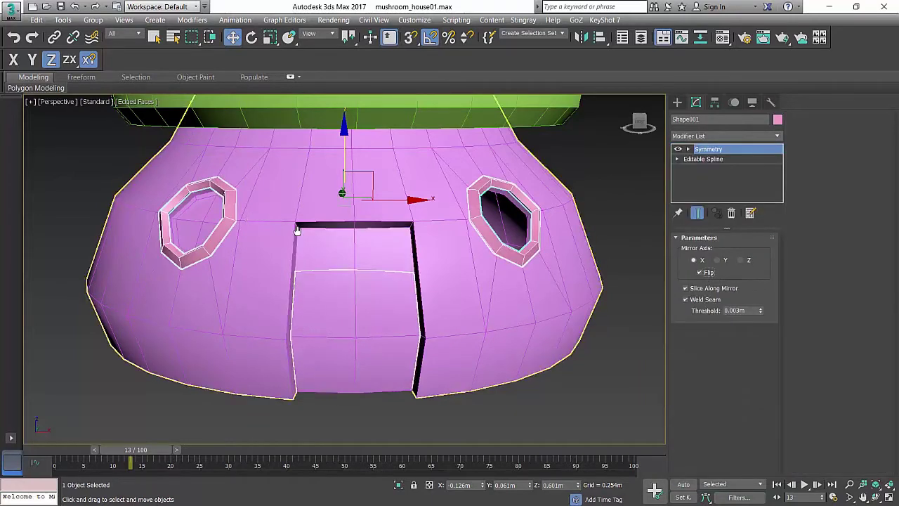
# Create a shape from the horizontal and vertical edge loops crossing the detached window's pane, and leave edge level
pyautogui.moveTo(206, 230); pyautogui.dragTo(351, 245, button='middle')
pyautogui.scroll(5, 351, 245)
pyautogui.hotkey('ctrl', 'e')
pyautogui.click(324, 217)
pyautogui.keyDown('alt'); pyautogui.moveTo(324, 218); pyautogui.dragTo(343, 201, button='middle'); pyautogui.keyUp('alt')
pyautogui.press('2')
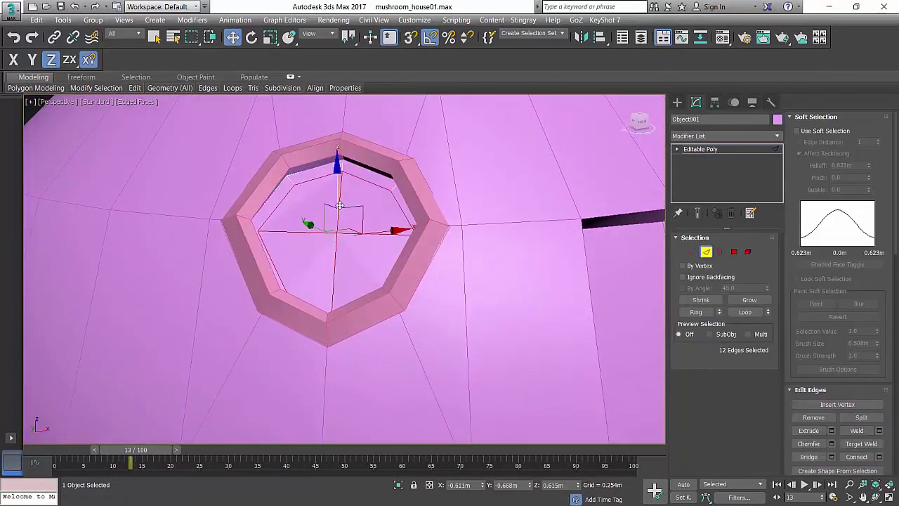
pyautogui.click(338, 242)
pyautogui.keyDown('ctrl'); pyautogui.click(312, 229); pyautogui.keyUp('ctrl')
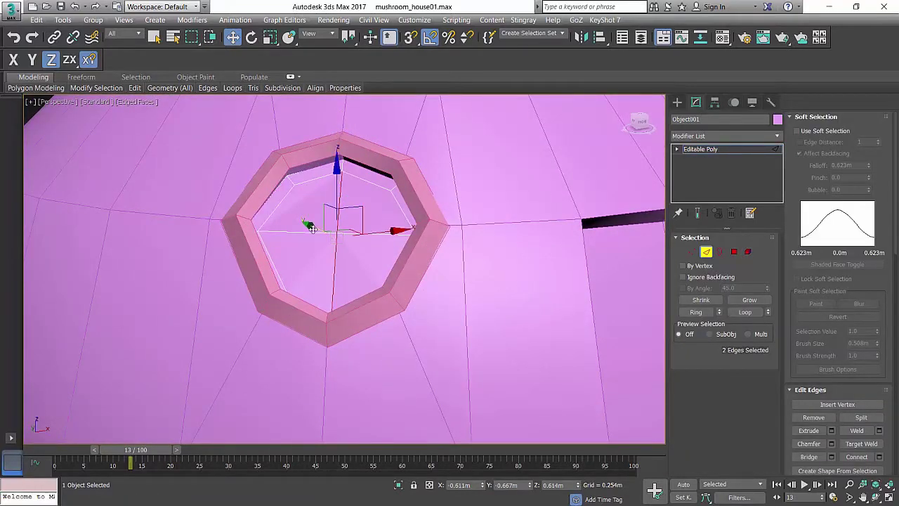
pyautogui.keyDown('ctrl'); pyautogui.click(333, 237); pyautogui.keyUp('ctrl')
pyautogui.click(745, 312)
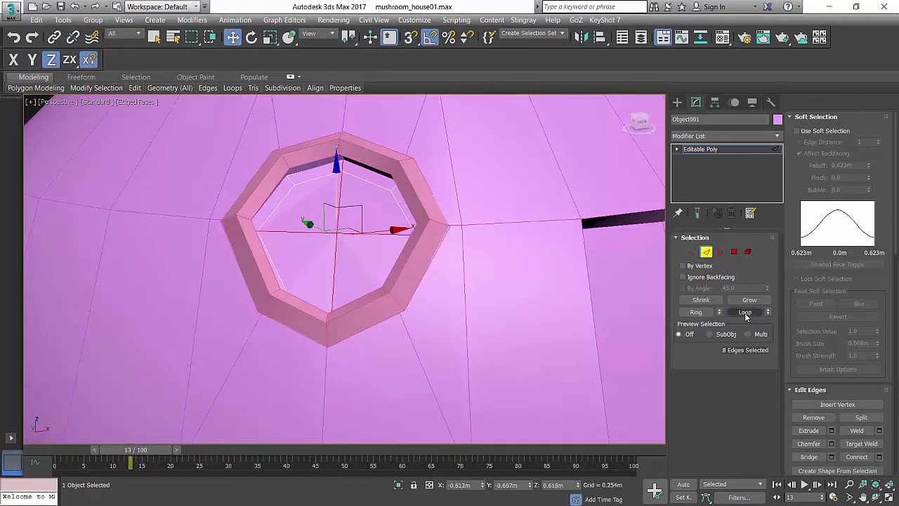
pyautogui.keyDown('alt'); pyautogui.moveTo(380, 231); pyautogui.dragTo(418, 250, button='middle'); pyautogui.keyUp('alt')
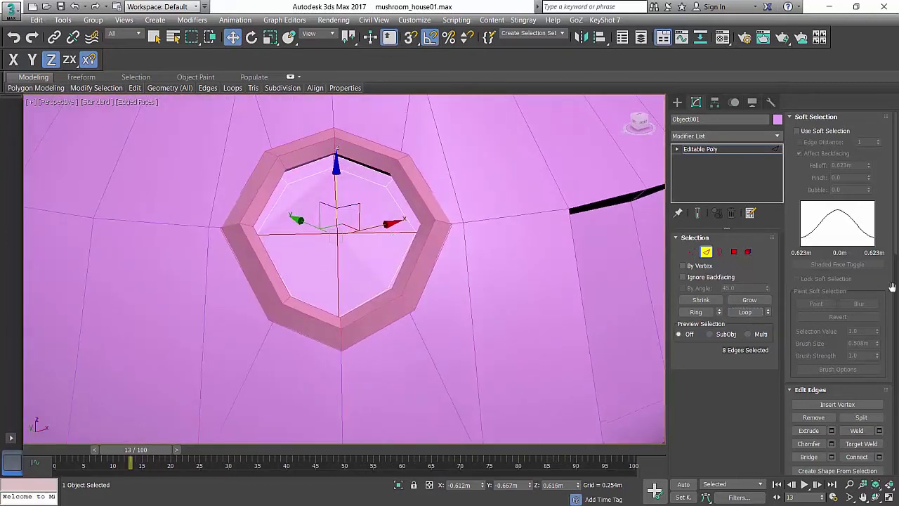
pyautogui.moveTo(880, 331); pyautogui.dragTo(880, 139)
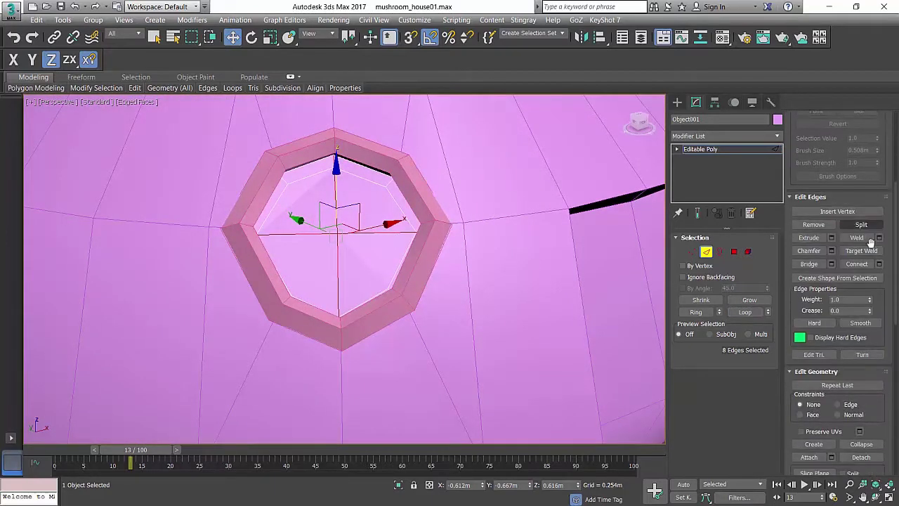
pyautogui.click(860, 278)
pyautogui.click(423, 276)
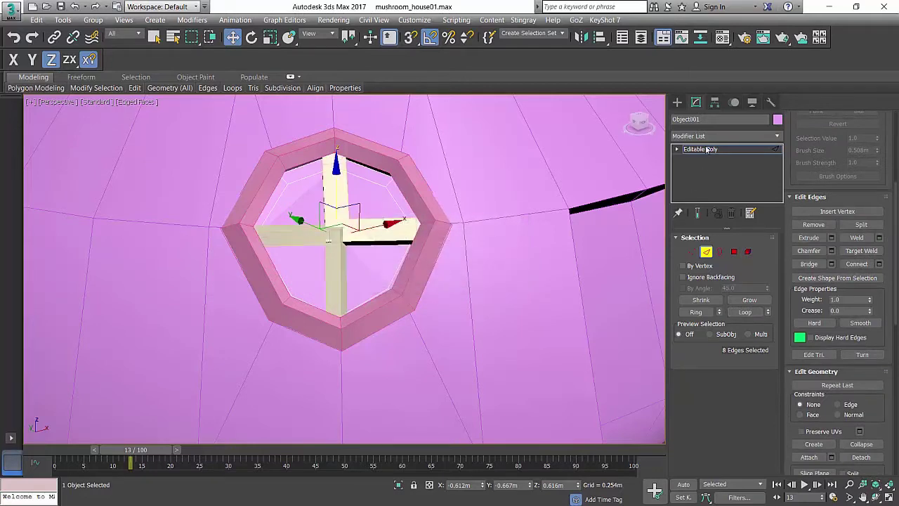
pyautogui.click(707, 149)
# Give the window crossbars a radial cross-section with a thickness of 0.028 m
pyautogui.click(345, 231)
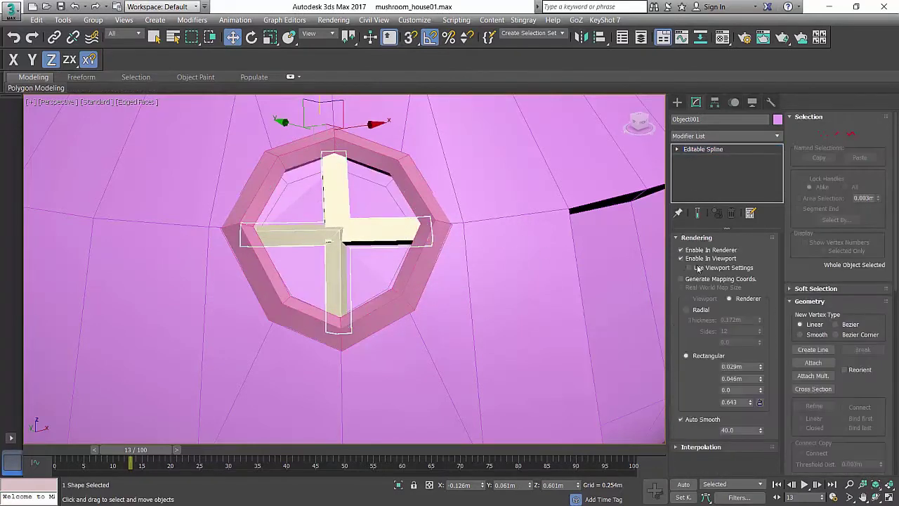
pyautogui.click(686, 310)
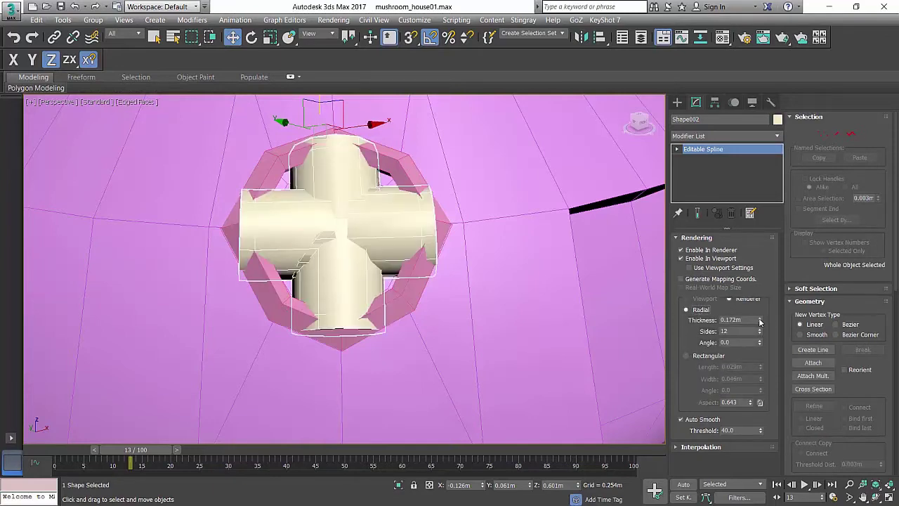
pyautogui.moveTo(759, 321); pyautogui.dragTo(745, 358)
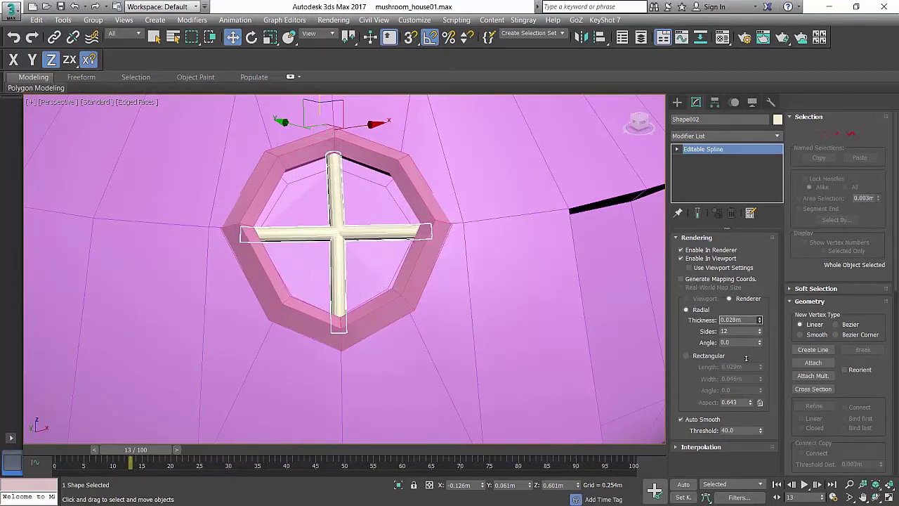
# Mirror the crossbars onto the opposite window with a Symmetry modifier using the X mirror axis and Flip, and deselect them
pyautogui.scroll(-5, 491, 271)
pyautogui.moveTo(492, 271); pyautogui.dragTo(502, 242, button='middle')
pyautogui.moveTo(502, 242); pyautogui.dragTo(520, 229, button='middle')
pyautogui.click(725, 137)
pyautogui.write('sy')
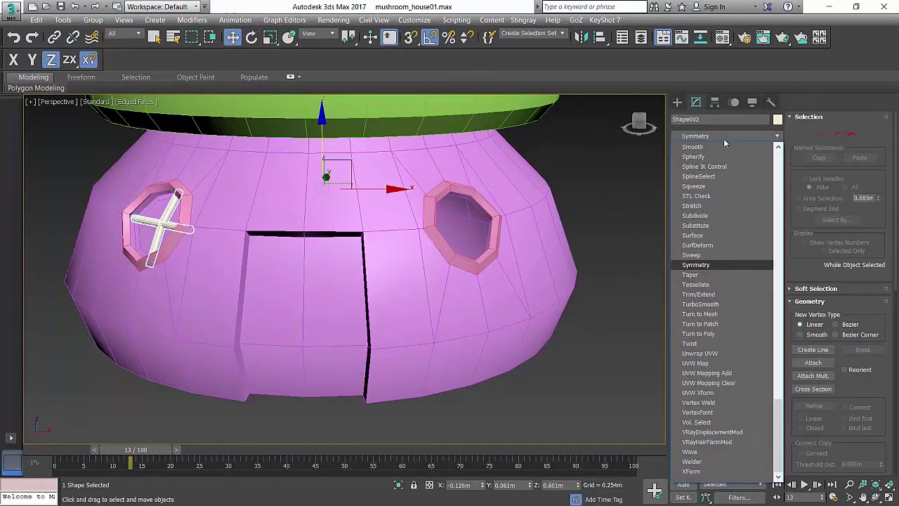
pyautogui.press('Return')
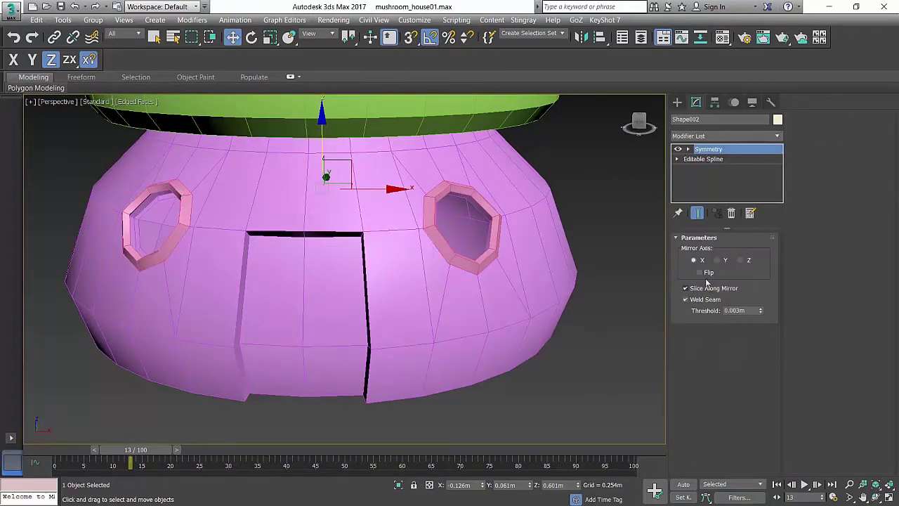
pyautogui.click(707, 274)
pyautogui.scroll(-3, 482, 258)
pyautogui.click(436, 365)
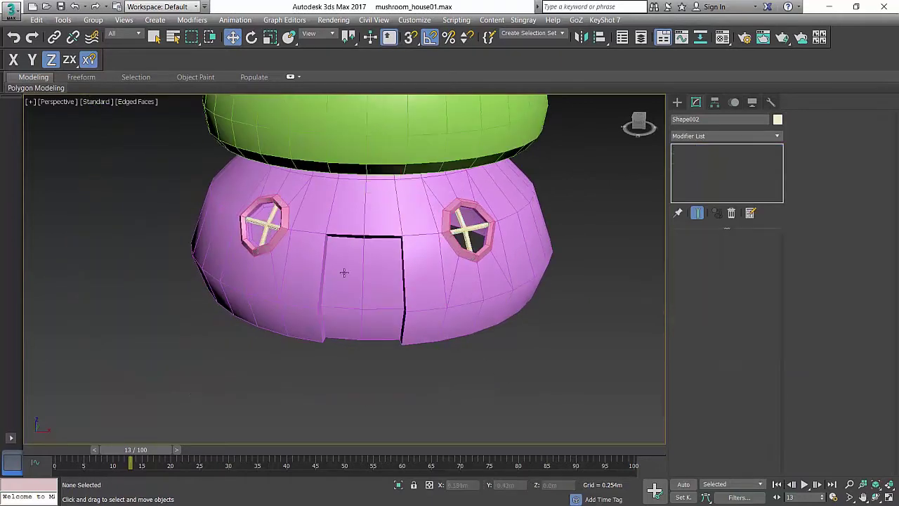
# Mirror the detached window pane to the other window opening with a Symmetry modifier using the X axis and Flip
pyautogui.click(309, 210)
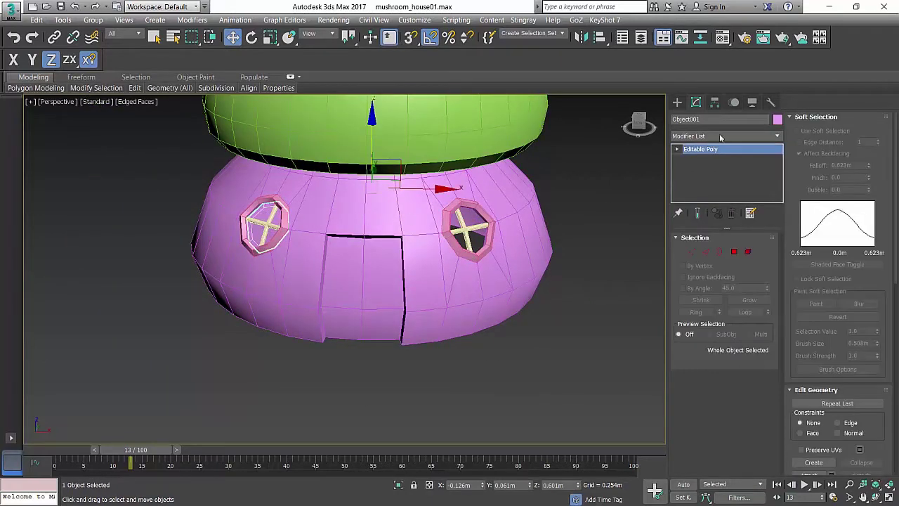
pyautogui.click(719, 134)
pyautogui.write('sym')
pyautogui.press('Return')
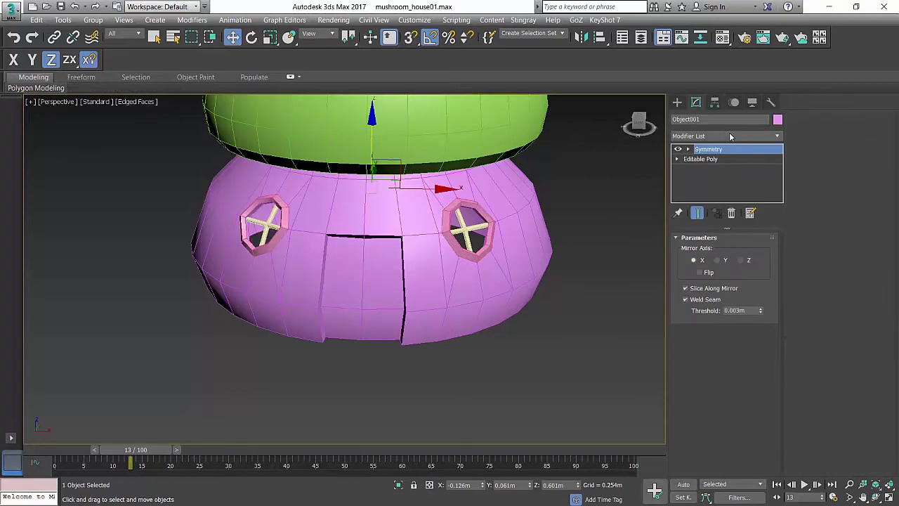
pyautogui.click(699, 272)
# Add a Shell modifier to the window panes with an outer amount of 0.011 m, and deselect them
pyautogui.scroll(4, 557, 253)
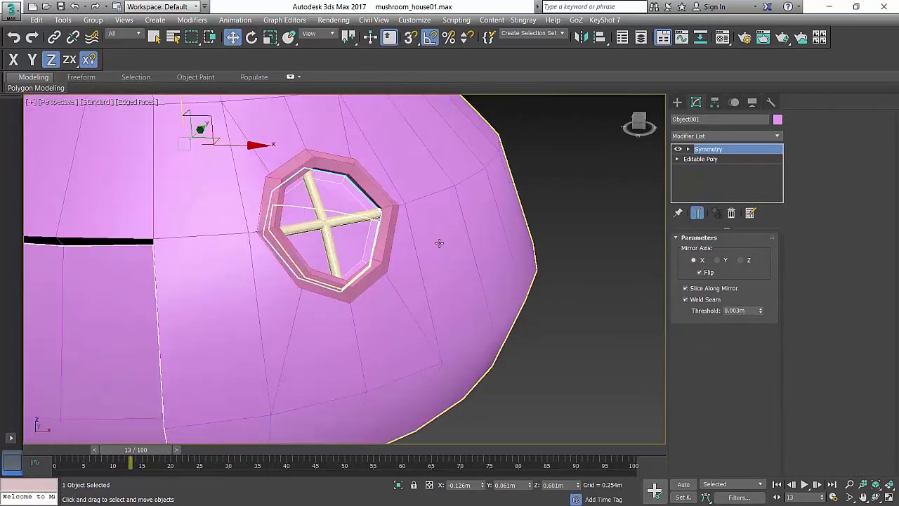
pyautogui.scroll(3, 439, 243)
pyautogui.moveTo(439, 243); pyautogui.dragTo(535, 208, button='middle')
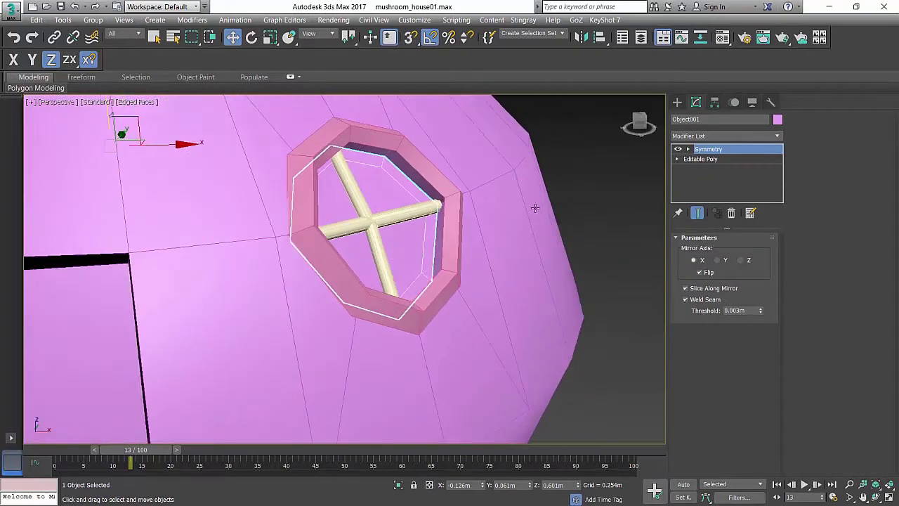
pyautogui.click(724, 135)
pyautogui.write('shell')
pyautogui.press('Return')
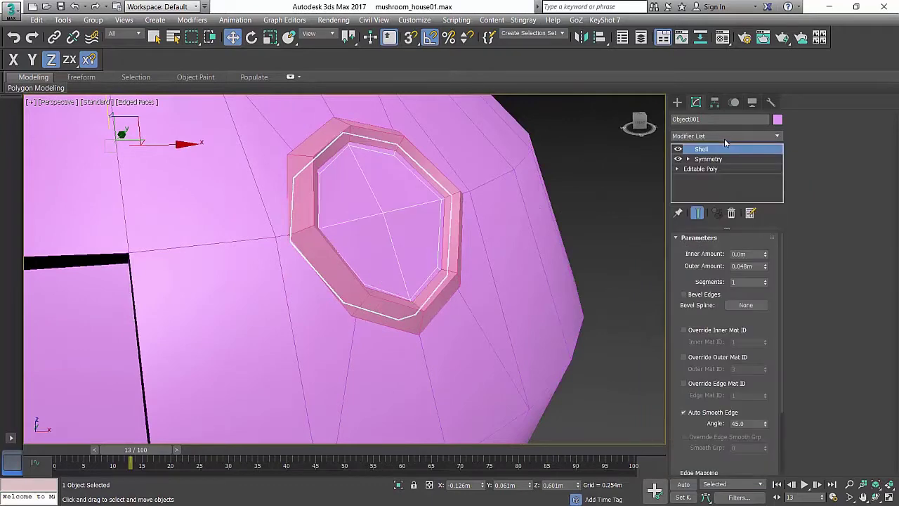
pyautogui.moveTo(765, 267); pyautogui.dragTo(764, 288)
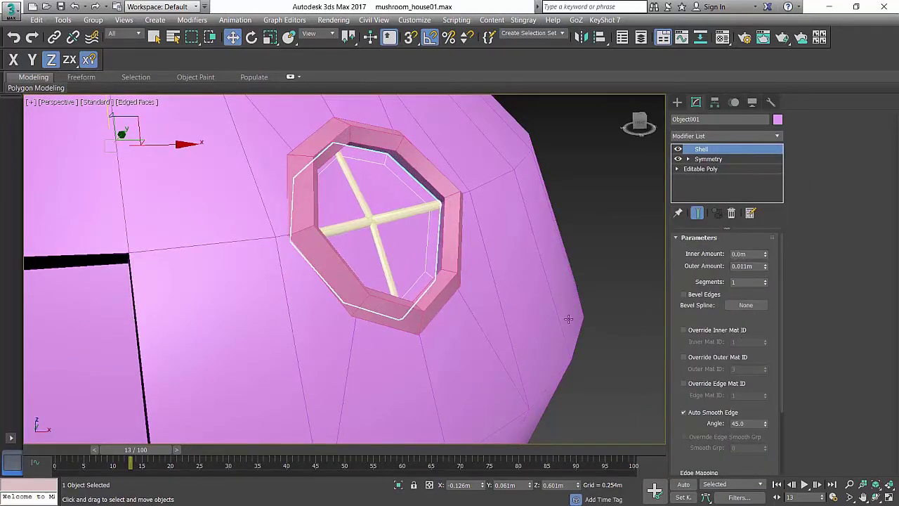
pyautogui.scroll(-5, 568, 319)
pyautogui.click(578, 235)
# Select the mushroom stem and add a TurboSmooth modifier to it
pyautogui.moveTo(450, 255); pyautogui.dragTo(475, 223, button='middle')
pyautogui.click(313, 202)
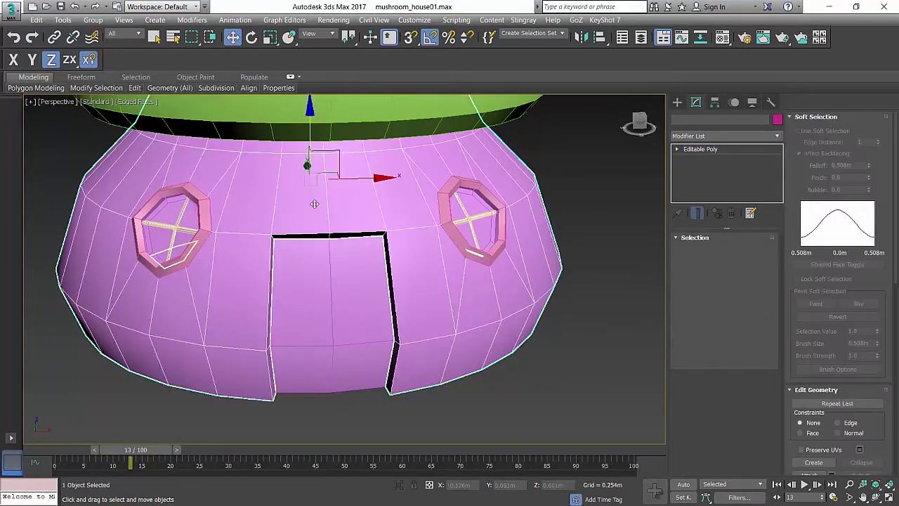
pyautogui.keyDown('alt'); pyautogui.moveTo(314, 204); pyautogui.dragTo(409, 243, button='middle'); pyautogui.keyUp('alt')
pyautogui.keyDown('alt'); pyautogui.moveTo(368, 236); pyautogui.dragTo(627, 172, button='middle'); pyautogui.keyUp('alt')
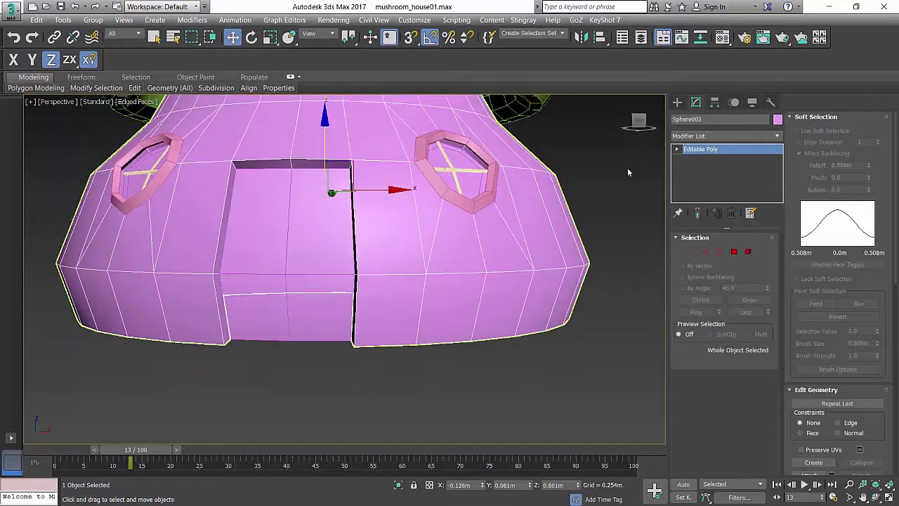
pyautogui.keyDown('alt'); pyautogui.moveTo(491, 249); pyautogui.dragTo(516, 255, button='middle'); pyautogui.keyUp('alt')
pyautogui.click(713, 137)
pyautogui.write('tu')
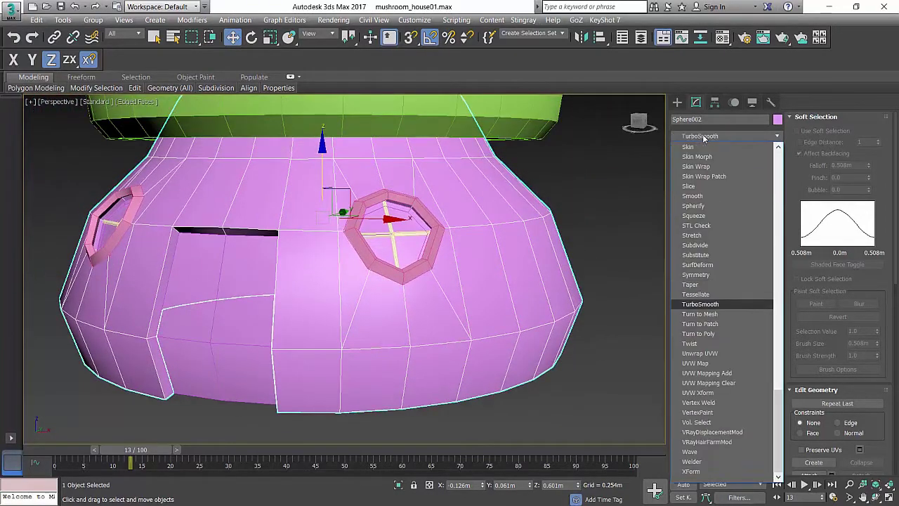
pyautogui.press('Return')
pyautogui.keyDown('alt'); pyautogui.moveTo(603, 216); pyautogui.dragTo(534, 242, button='middle'); pyautogui.keyUp('alt')
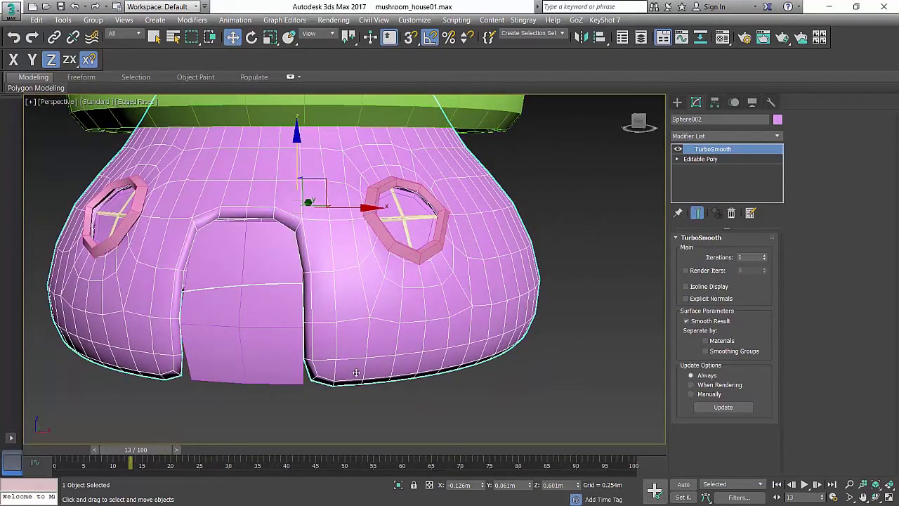
pyautogui.moveTo(355, 373); pyautogui.dragTo(382, 356, button='middle')
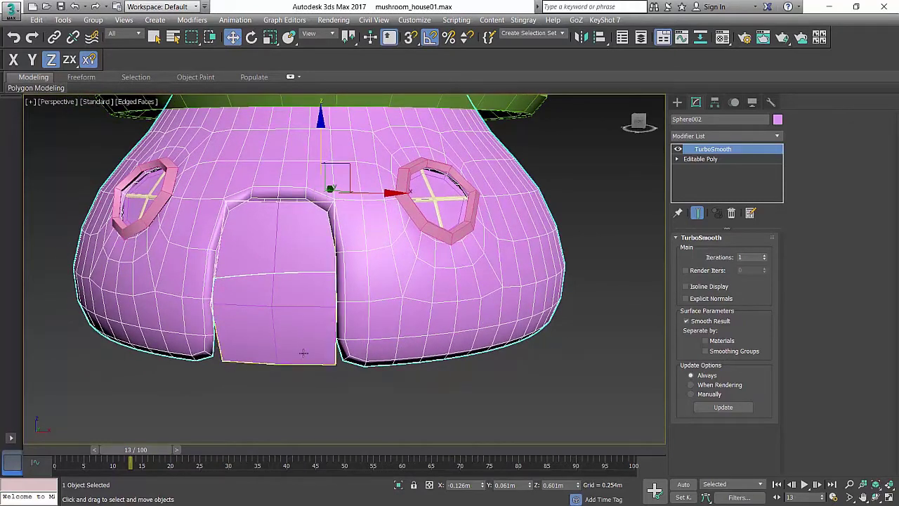
# Turn off the stem's TurboSmooth display and return to its Editable Poly level
pyautogui.click(678, 149)
pyautogui.click(700, 159)
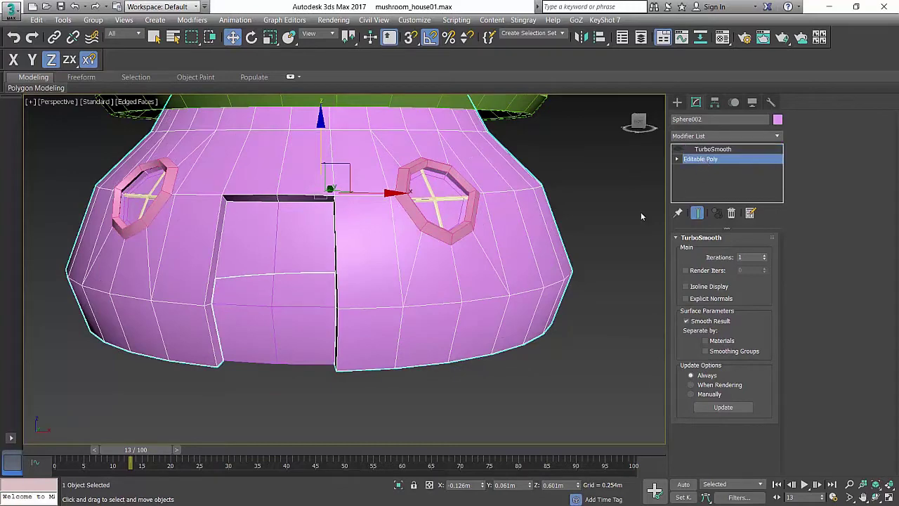
pyautogui.scroll(-3, 528, 252)
pyautogui.scroll(3, 478, 294)
pyautogui.moveTo(476, 294); pyautogui.dragTo(495, 276, button='middle')
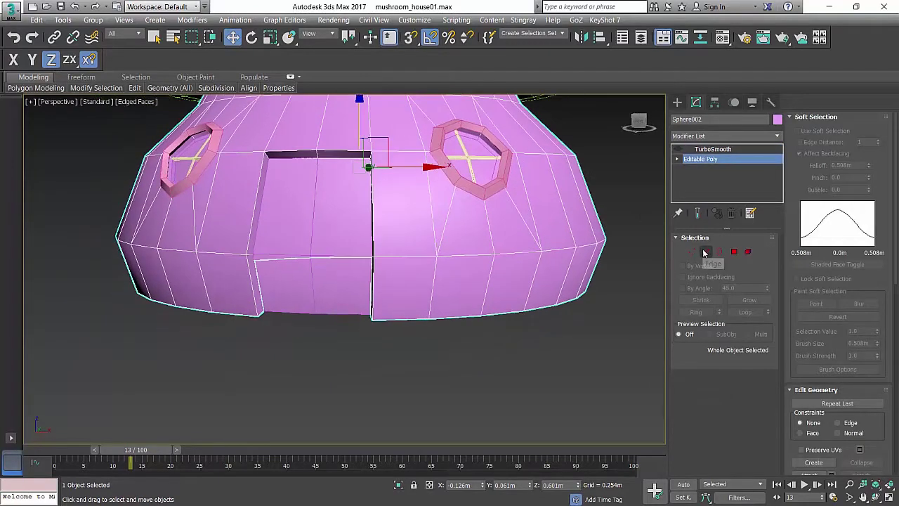
# Connect the ring of vertical edges around the stem's base with one segment and a slide of -86, and leave edge level
pyautogui.click(705, 252)
pyautogui.click(432, 289)
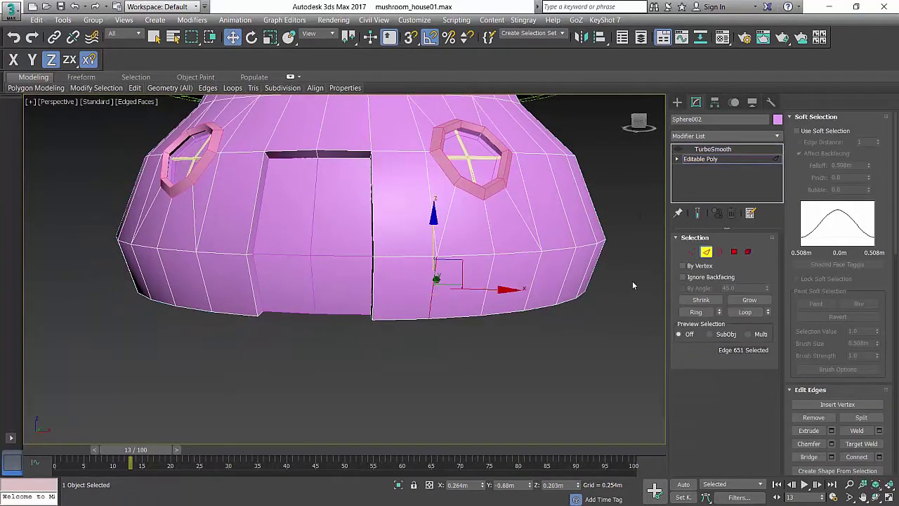
pyautogui.click(697, 313)
pyautogui.scroll(-5, 879, 375)
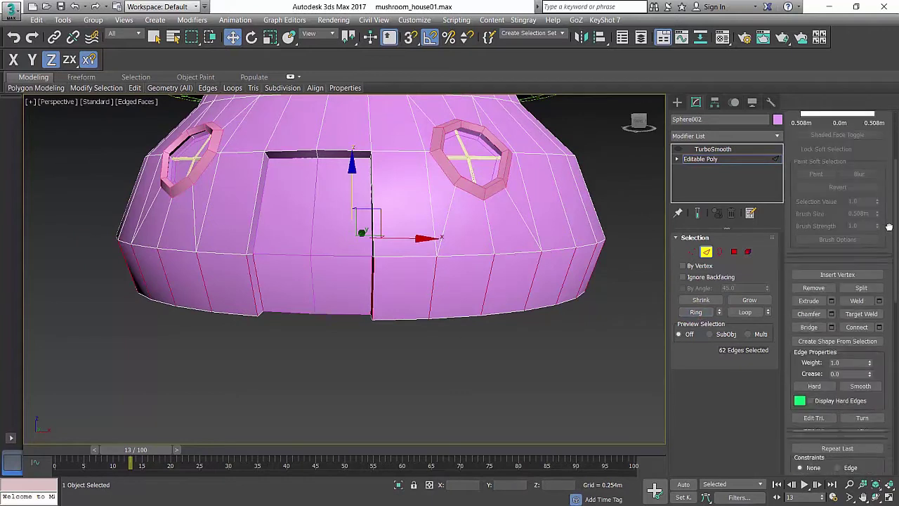
pyautogui.click(879, 303)
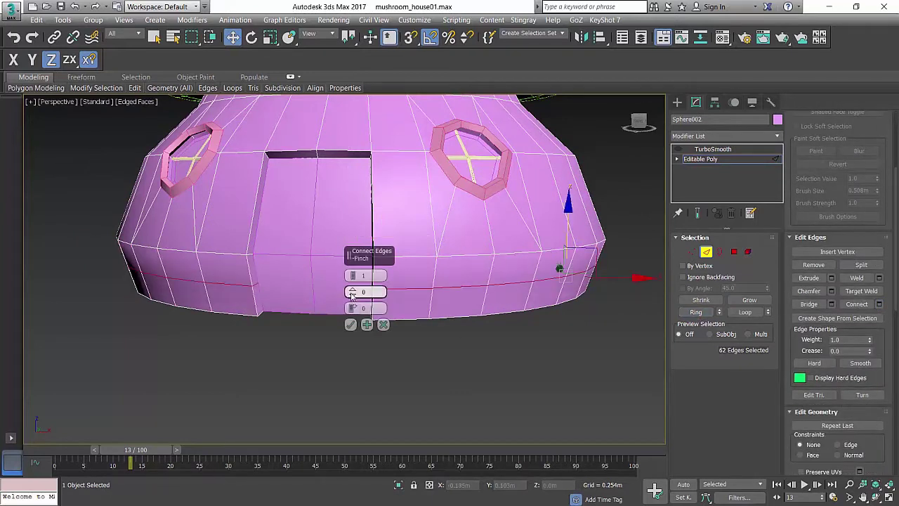
pyautogui.moveTo(351, 308); pyautogui.dragTo(316, 467)
pyautogui.click(352, 327)
pyautogui.moveTo(301, 230); pyautogui.dragTo(298, 268, button='middle')
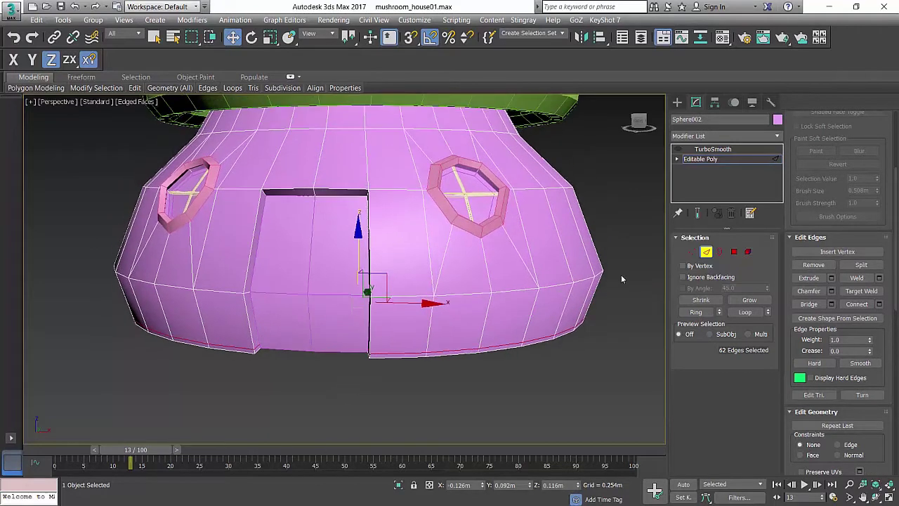
pyautogui.click(706, 252)
# Toggle the stem's TurboSmooth on and off to check how the base edge smooths
pyautogui.click(713, 149)
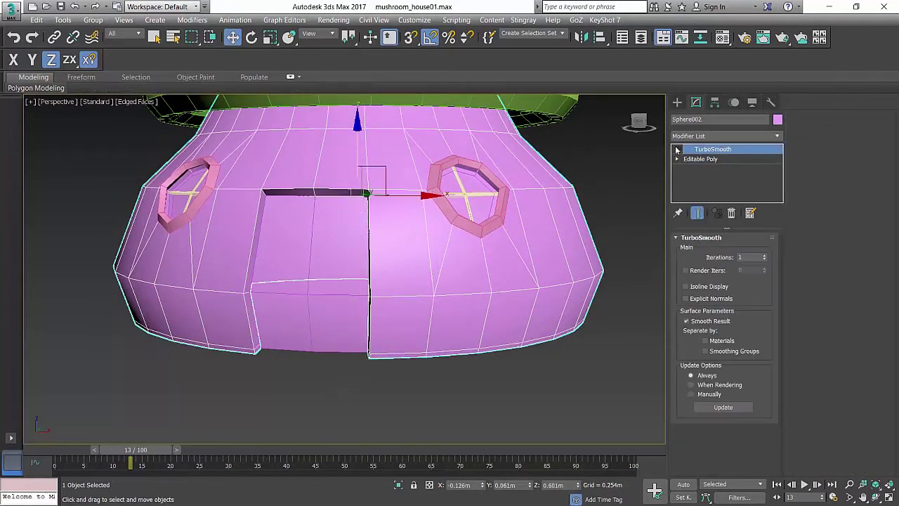
pyautogui.click(678, 149)
pyautogui.keyDown('alt'); pyautogui.moveTo(376, 322); pyautogui.dragTo(383, 302, button='middle'); pyautogui.keyUp('alt')
pyautogui.click(678, 149)
# Connect the ring of edges across the door opening's inner thickness with two segments, pinched apart toward its front and back borders
pyautogui.keyDown('alt'); pyautogui.moveTo(412, 269); pyautogui.dragTo(405, 209, button='middle'); pyautogui.keyUp('alt')
pyautogui.scroll(3, 279, 250)
pyautogui.click(703, 159)
pyautogui.moveTo(298, 194); pyautogui.dragTo(325, 174, button='middle')
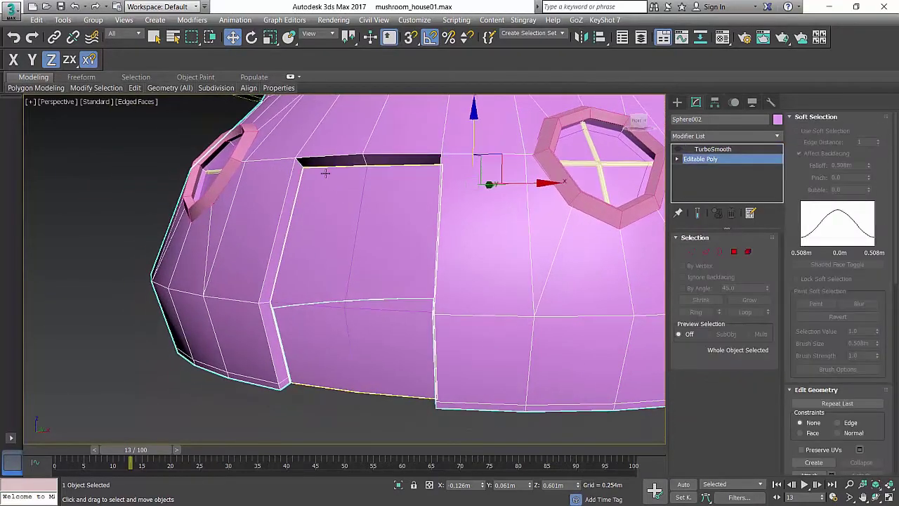
pyautogui.click(706, 253)
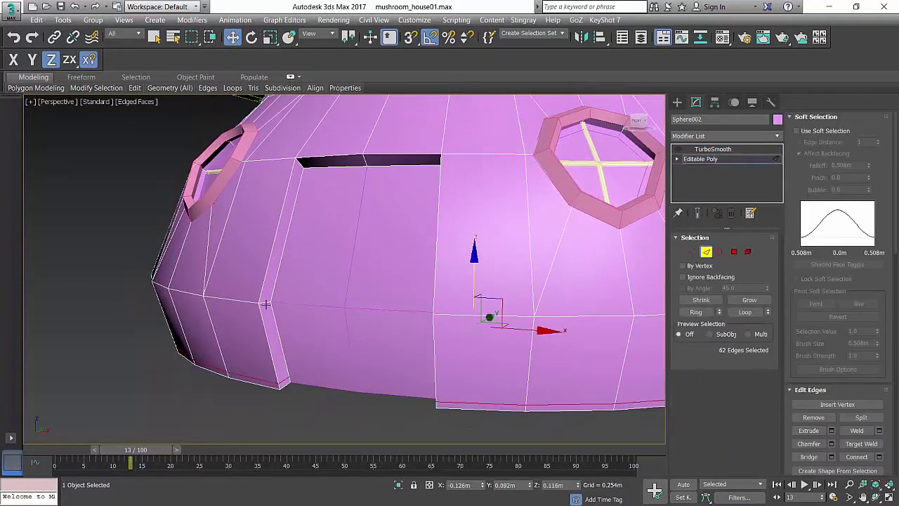
pyautogui.click(267, 302)
pyautogui.scroll(3, 304, 258)
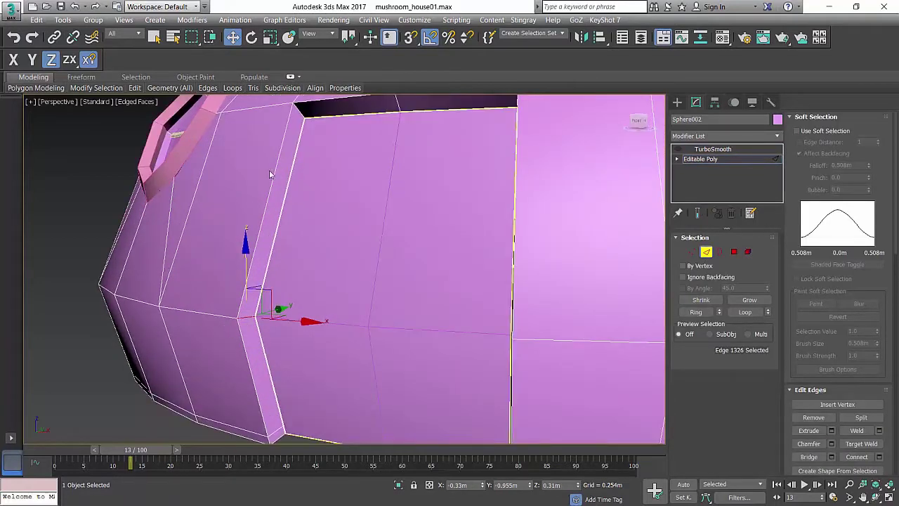
pyautogui.click(697, 313)
pyautogui.click(879, 457)
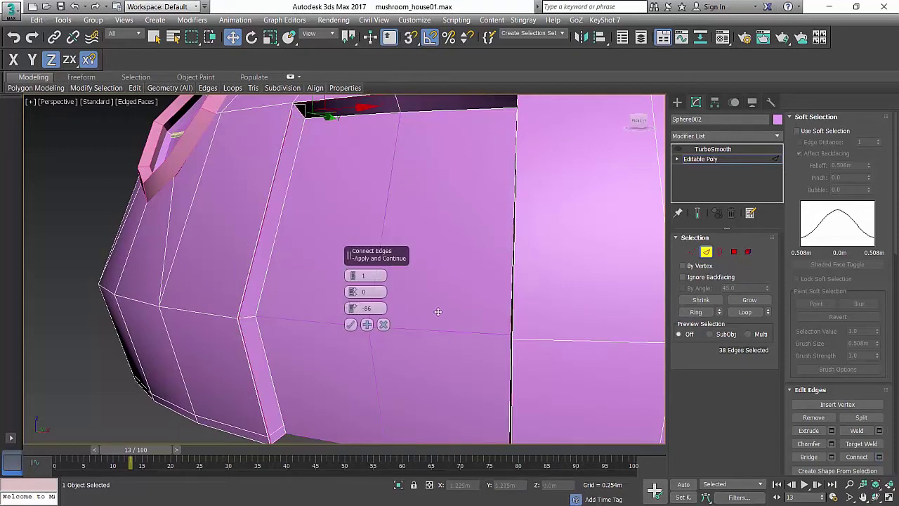
pyautogui.click(352, 273)
pyautogui.moveTo(353, 292); pyautogui.dragTo(348, 187)
pyautogui.click(350, 324)
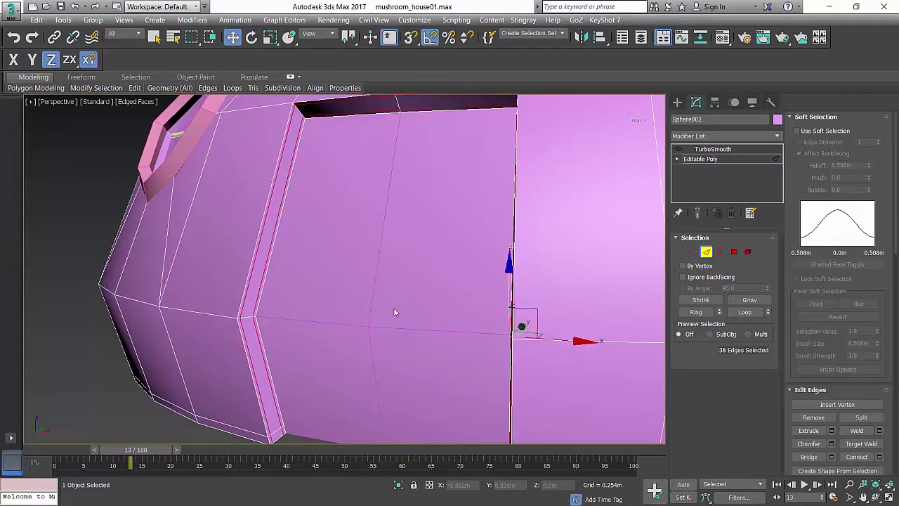
# Leave the stem's edge editing and turn its TurboSmooth back on, checking the door opening with the stem deselected
pyautogui.click(733, 162)
pyautogui.click(727, 150)
pyautogui.click(678, 150)
pyautogui.scroll(-4, 390, 205)
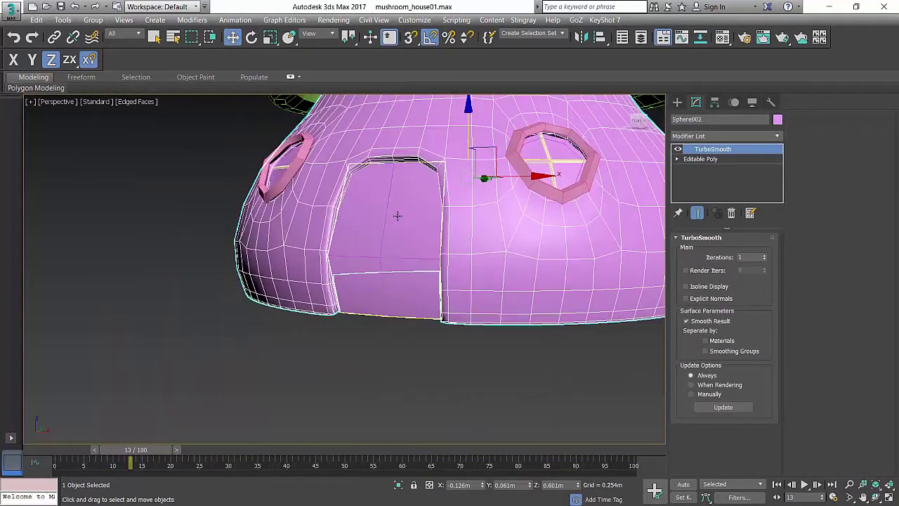
pyautogui.keyDown('alt'); pyautogui.moveTo(397, 215); pyautogui.dragTo(453, 311, button='middle'); pyautogui.keyUp('alt')
pyautogui.click(557, 356)
pyautogui.keyDown('alt'); pyautogui.moveTo(558, 356); pyautogui.dragTo(393, 271, button='middle'); pyautogui.keyUp('alt')
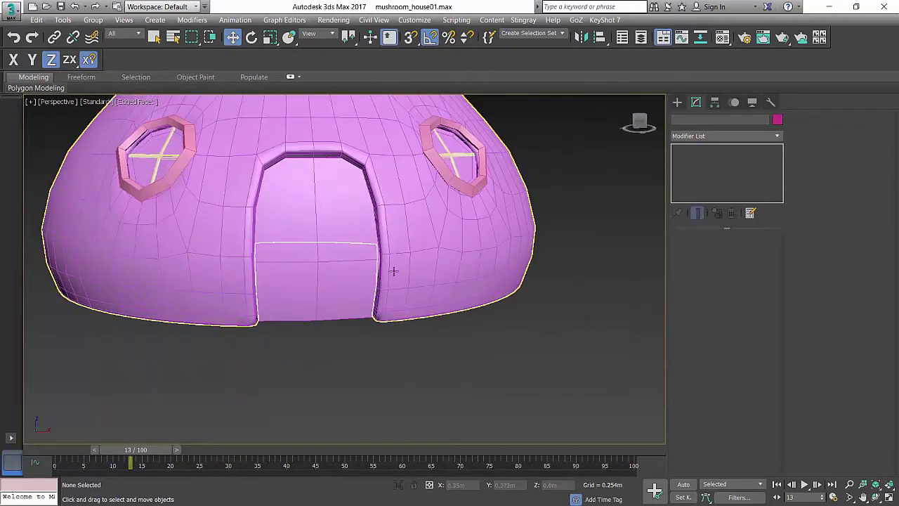
# Set the stem's TurboSmooth iterations to 2 and deselect the stem
pyautogui.click(416, 231)
pyautogui.click(764, 255)
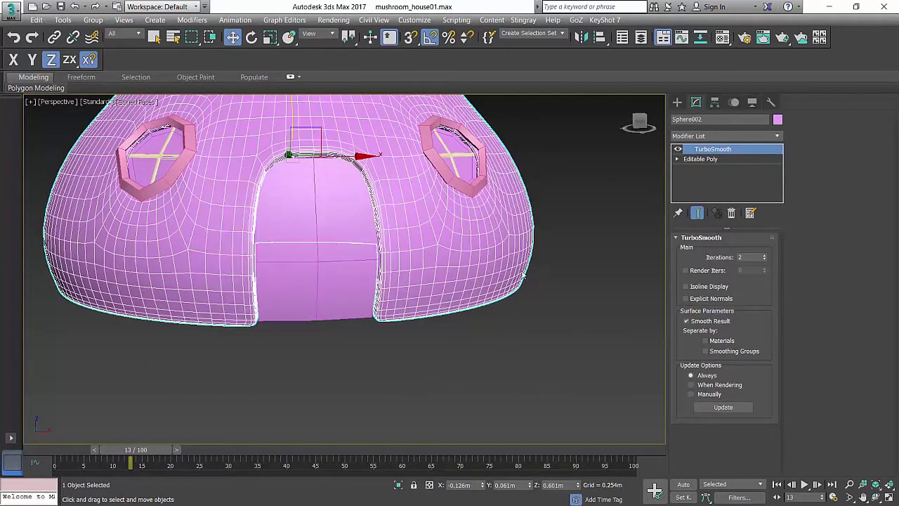
pyautogui.keyDown('alt'); pyautogui.moveTo(472, 275); pyautogui.dragTo(423, 279, button='middle'); pyautogui.keyUp('alt')
pyautogui.click(405, 334)
# Add a Shell modifier above the Symmetry modifier on the door
pyautogui.click(224, 243)
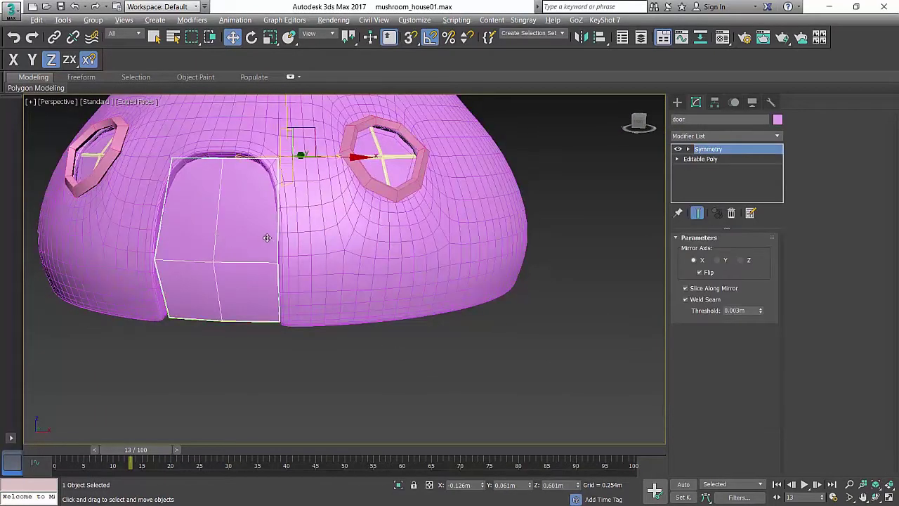
pyautogui.keyDown('alt'); pyautogui.moveTo(267, 238); pyautogui.dragTo(399, 236, button='middle'); pyautogui.keyUp('alt')
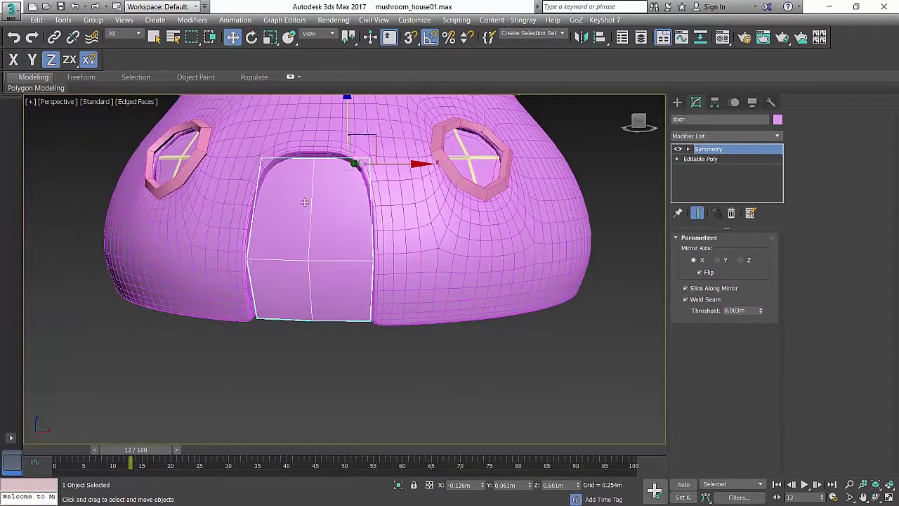
pyautogui.scroll(4, 327, 202)
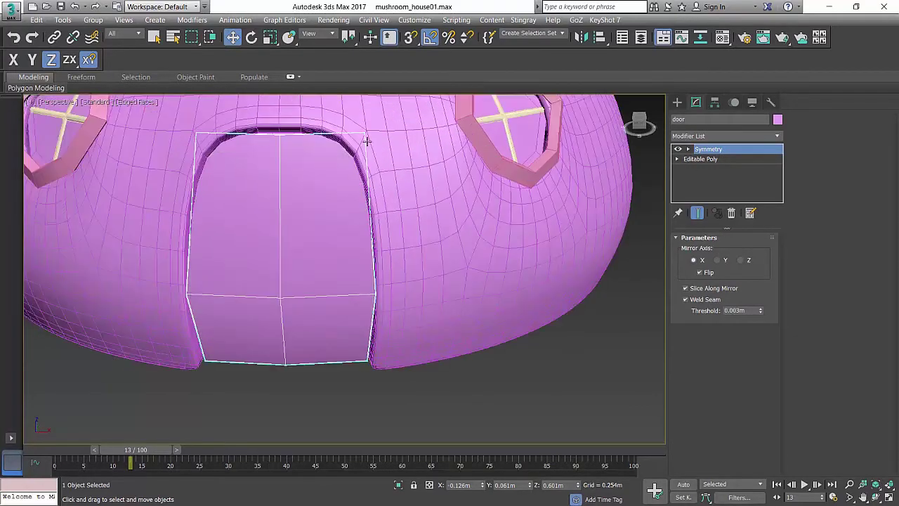
pyautogui.click(723, 159)
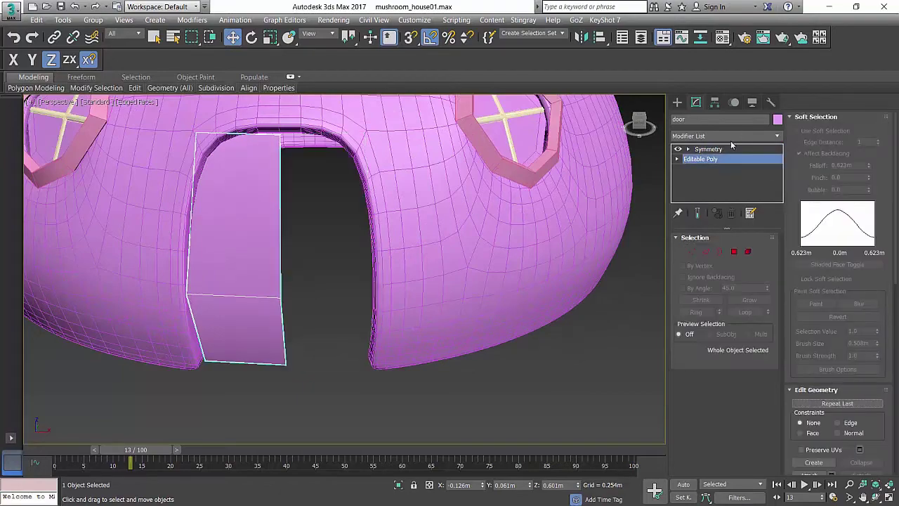
pyautogui.click(726, 150)
pyautogui.click(718, 136)
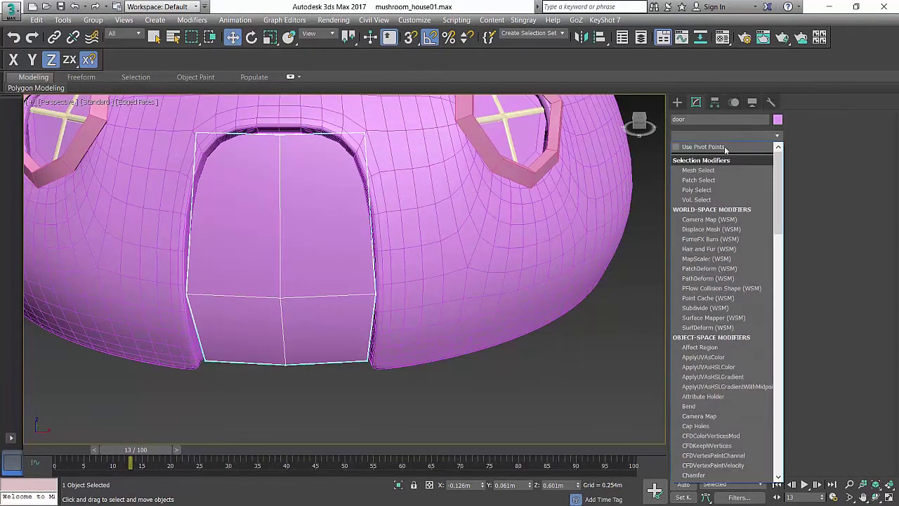
pyautogui.scroll(-15, 725, 149)
pyautogui.click(726, 148)
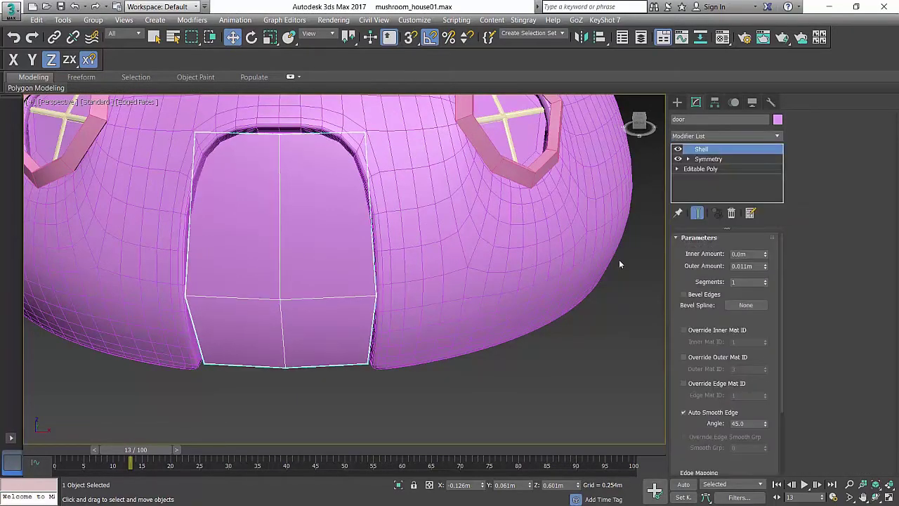
# Thicken the door by setting the Shell's outer amount to 0.029 m, checking it against the stem's wall
pyautogui.keyDown('alt'); pyautogui.moveTo(620, 264); pyautogui.dragTo(351, 190, button='middle'); pyautogui.keyUp('alt')
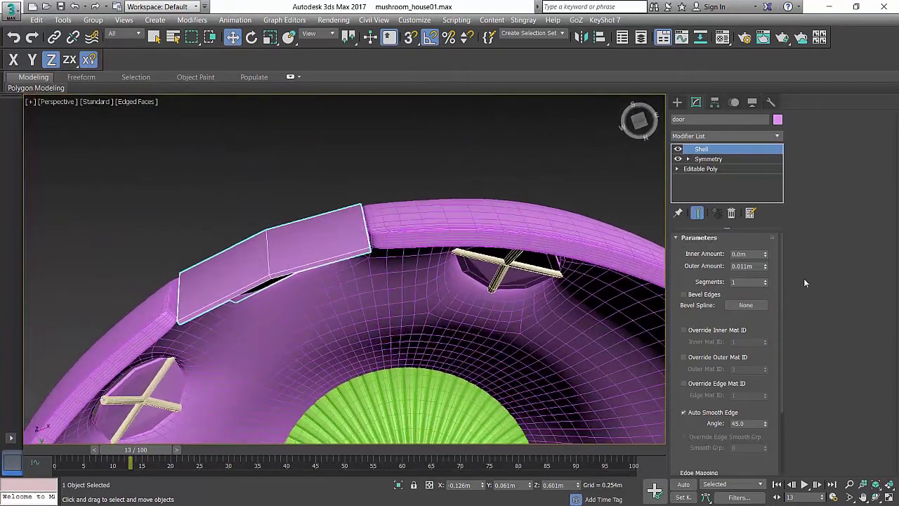
pyautogui.moveTo(765, 269); pyautogui.dragTo(760, 236)
pyautogui.keyDown('alt'); pyautogui.moveTo(302, 203); pyautogui.dragTo(319, 251, button='middle'); pyautogui.keyUp('alt')
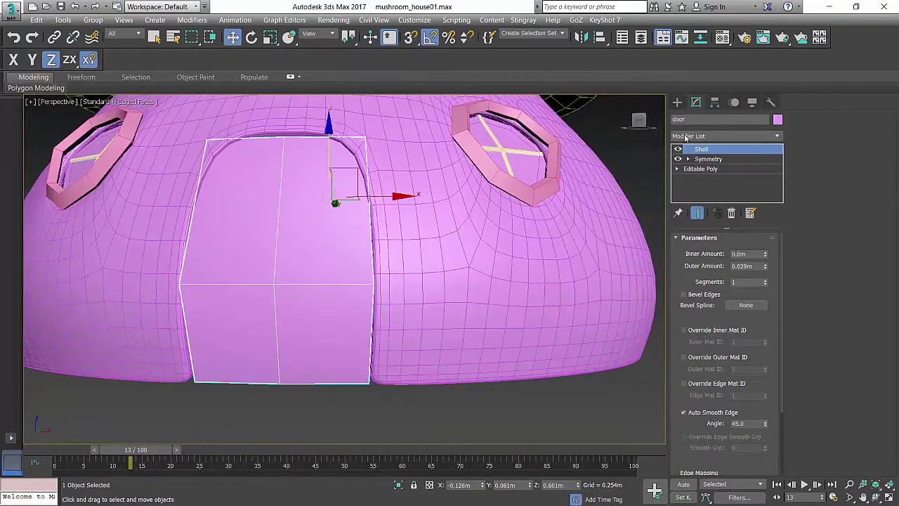
pyautogui.hotkey('shift', 'z')
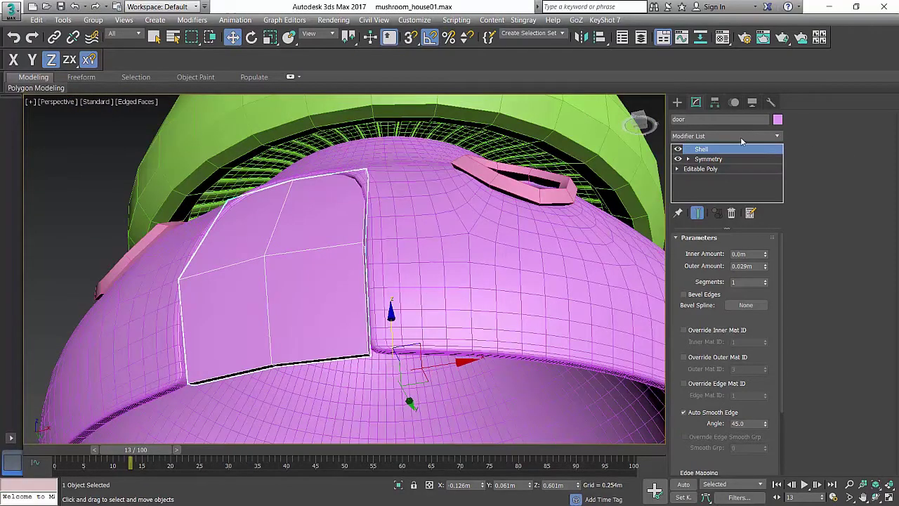
# Add an Edit Poly modifier above the door's Shell and isolate the door
pyautogui.click(740, 137)
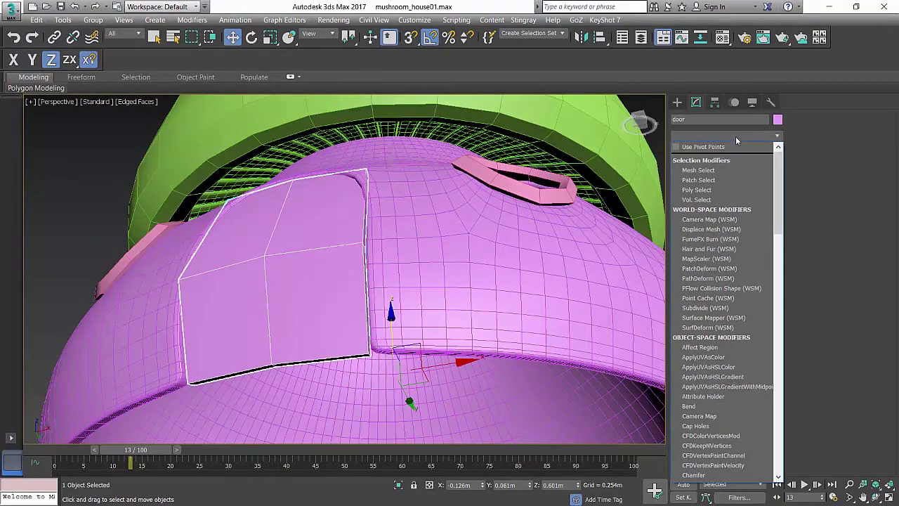
pyautogui.press('e')
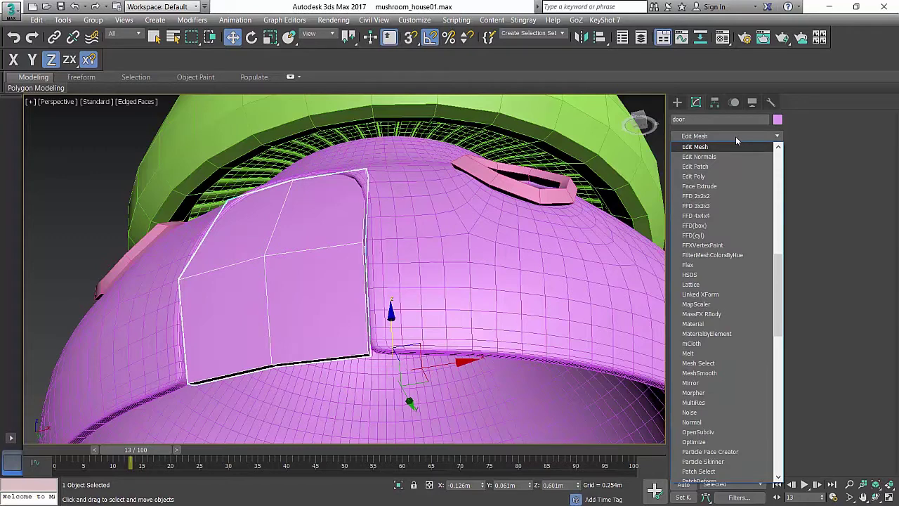
pyautogui.click(720, 177)
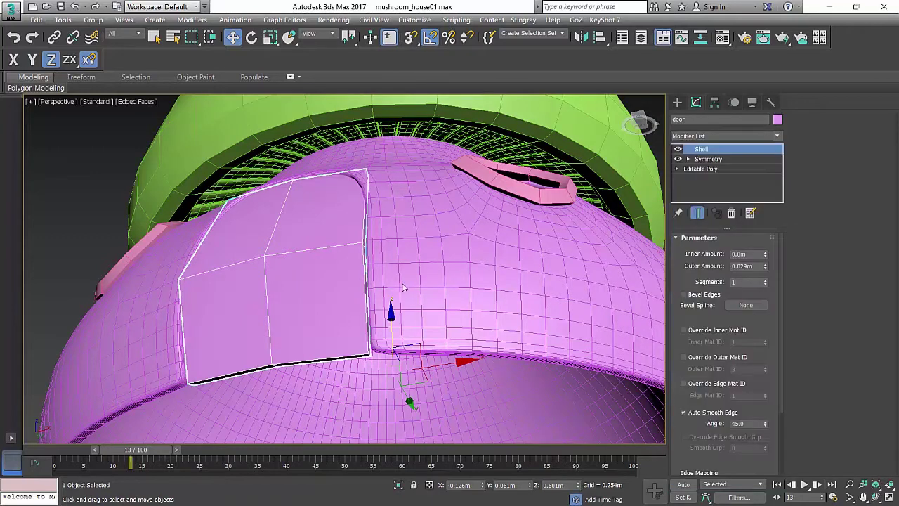
pyautogui.keyDown('alt'); pyautogui.moveTo(403, 287); pyautogui.dragTo(365, 321, button='middle'); pyautogui.keyUp('alt')
pyautogui.hotkey('alt', 'q')
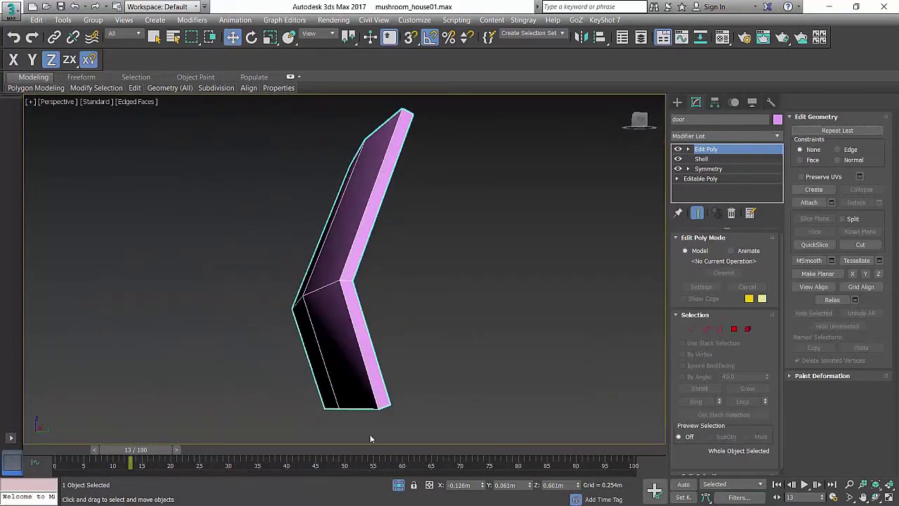
# Connect the ring of edges across the door's thickness with two segments and a pinch of 39
pyautogui.keyDown('alt'); pyautogui.moveTo(468, 337); pyautogui.dragTo(390, 470, button='middle'); pyautogui.keyUp('alt')
pyautogui.moveTo(429, 377); pyautogui.dragTo(448, 384, button='middle')
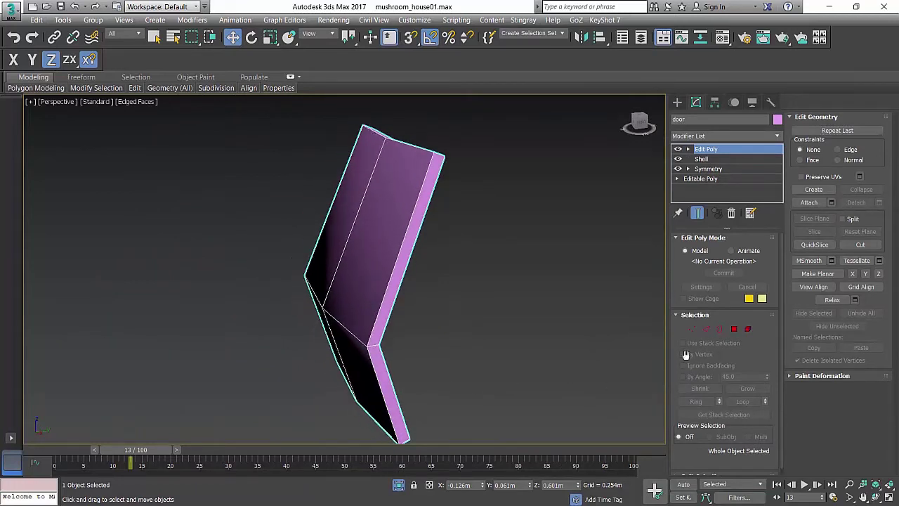
pyautogui.click(707, 330)
pyautogui.keyDown('alt'); pyautogui.moveTo(469, 278); pyautogui.dragTo(394, 240, button='middle'); pyautogui.keyUp('alt')
pyautogui.click(395, 236)
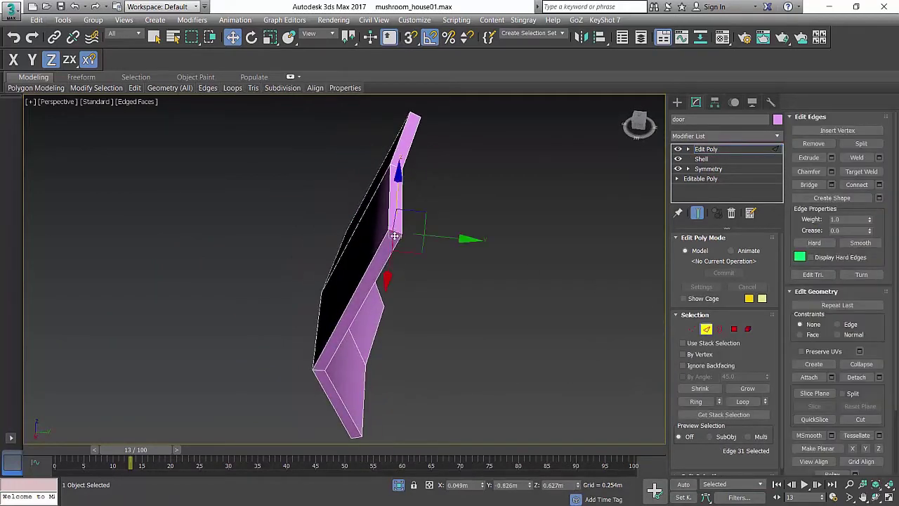
pyautogui.moveTo(511, 284); pyautogui.dragTo(510, 265, button='middle')
pyautogui.click(695, 401)
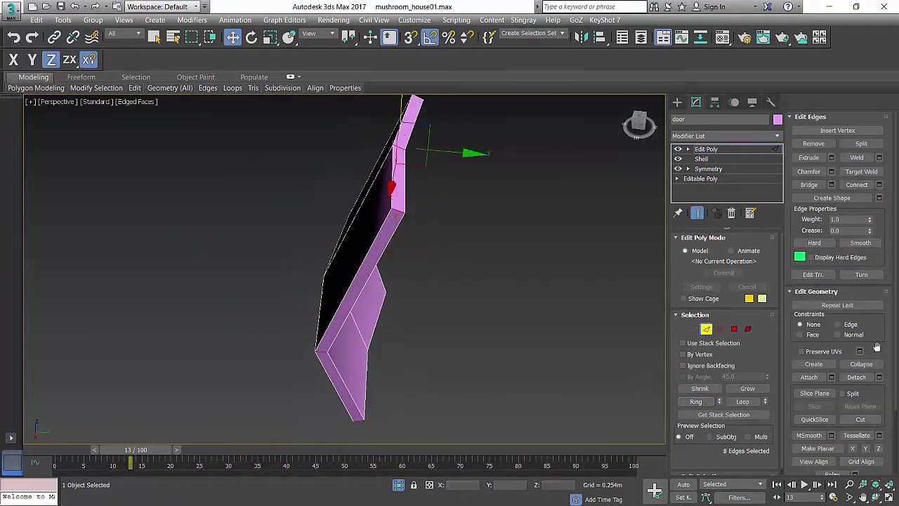
pyautogui.click(878, 185)
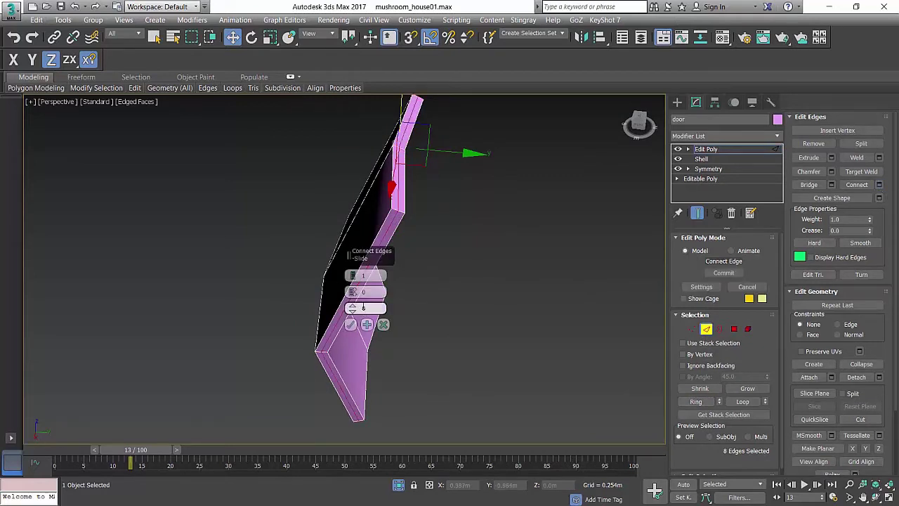
pyautogui.click(352, 274)
pyautogui.moveTo(352, 291); pyautogui.dragTo(354, 202)
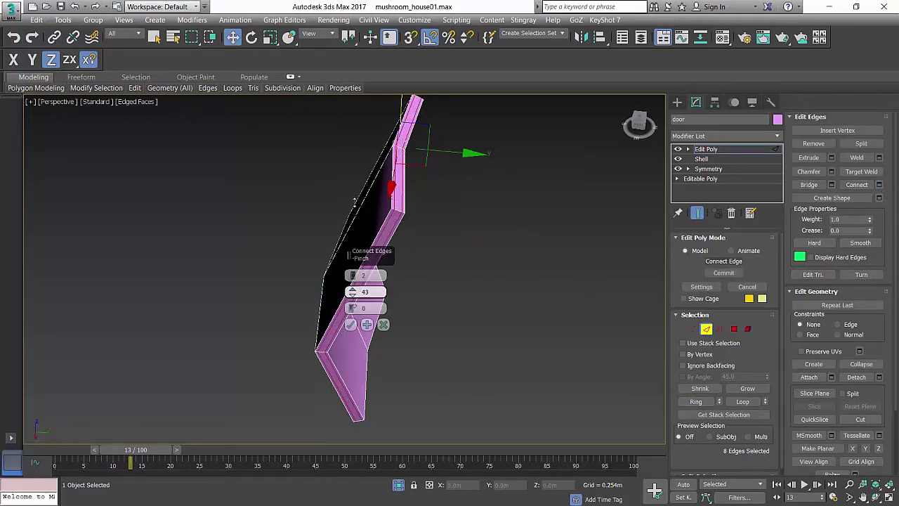
pyautogui.click(351, 324)
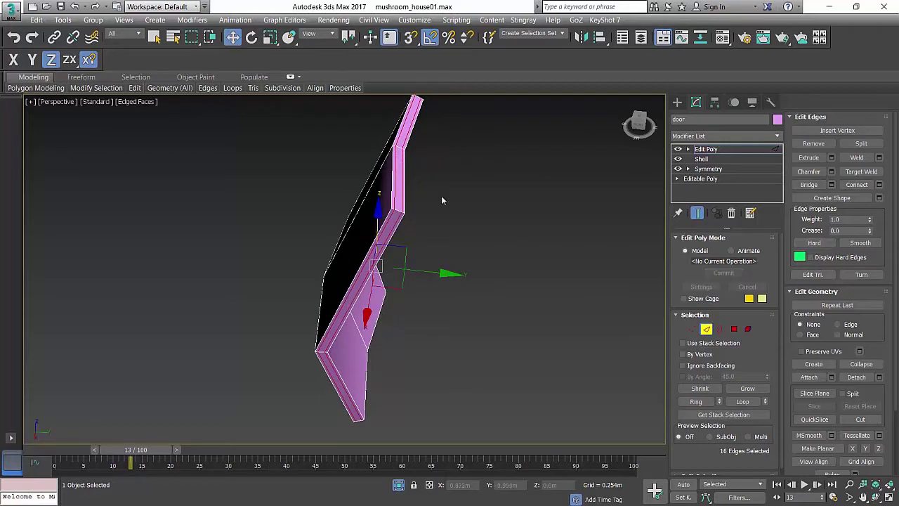
# Leave edge editing, add a TurboSmooth modifier to the door and end its isolation
pyautogui.click(717, 151)
pyautogui.click(720, 135)
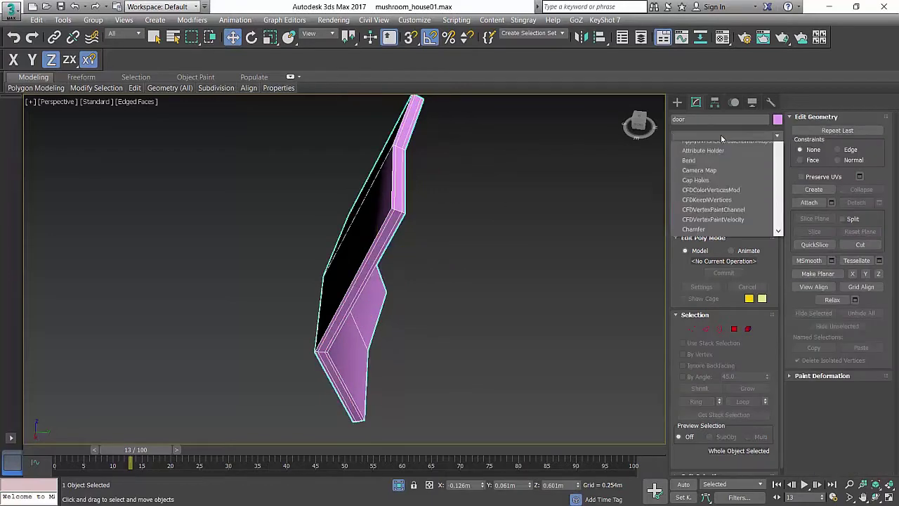
pyautogui.write('tu')
pyautogui.press('Return')
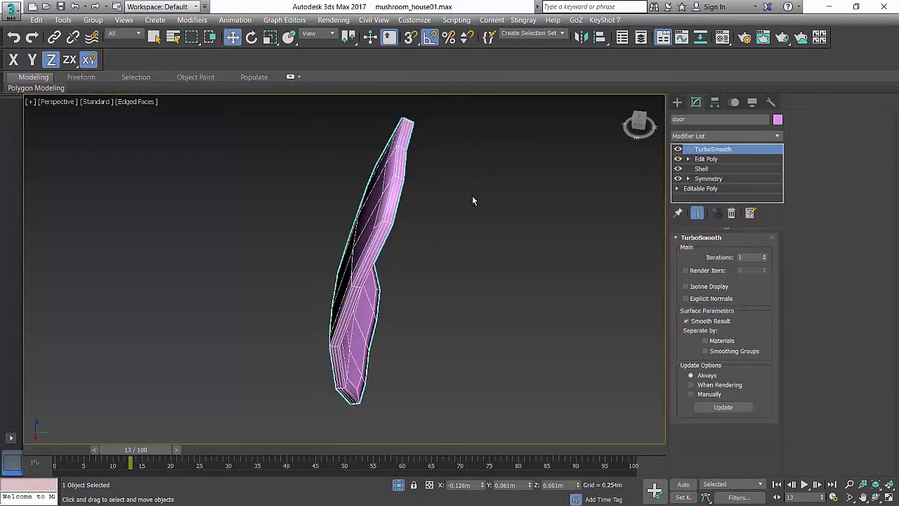
pyautogui.keyDown('alt'); pyautogui.moveTo(471, 201); pyautogui.dragTo(510, 410, button='middle'); pyautogui.keyUp('alt')
pyautogui.click(399, 484)
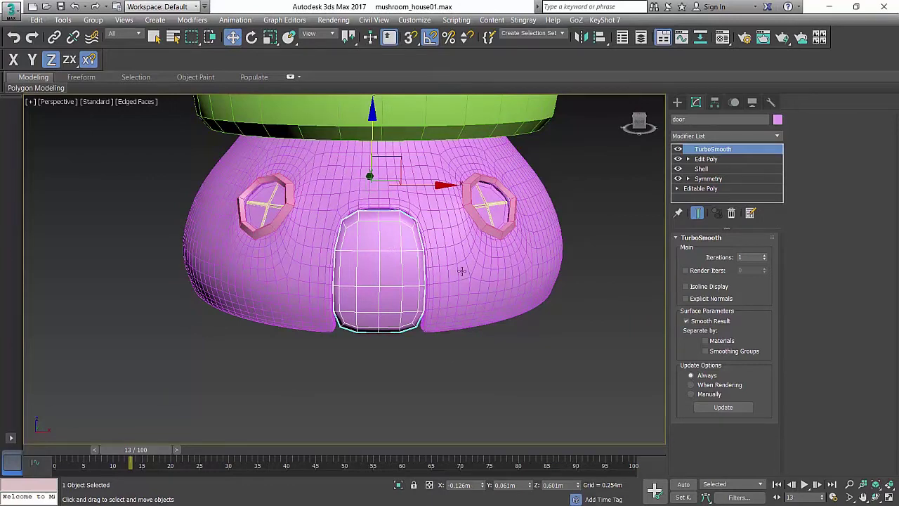
# Return to the door's Edit Poly level and turn off its TurboSmooth
pyautogui.click(704, 159)
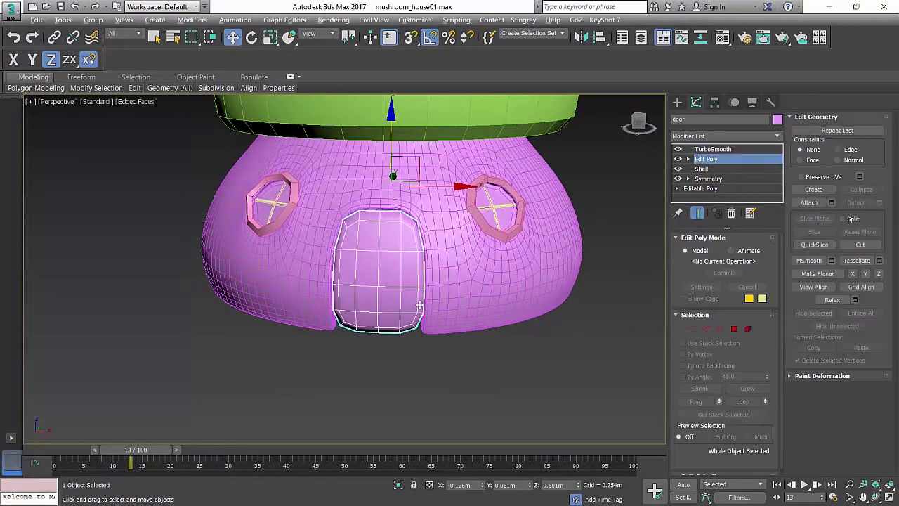
pyautogui.press('z')
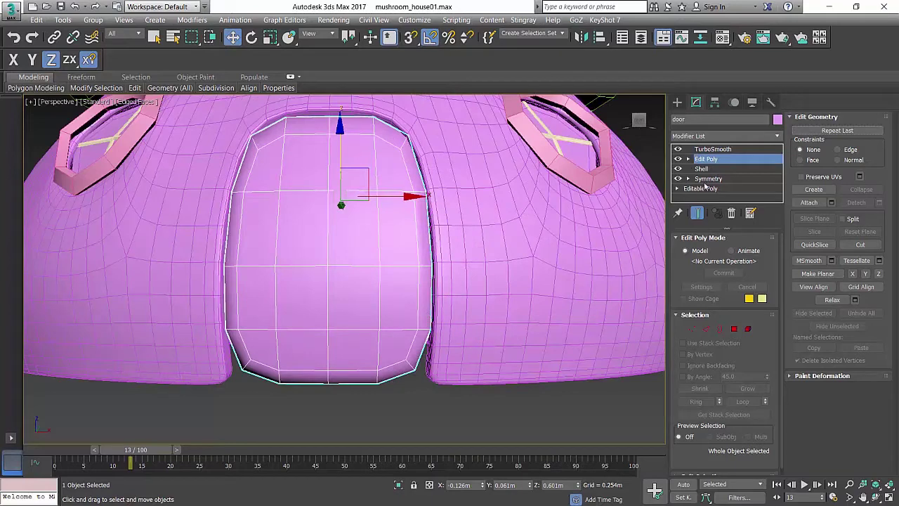
pyautogui.click(678, 149)
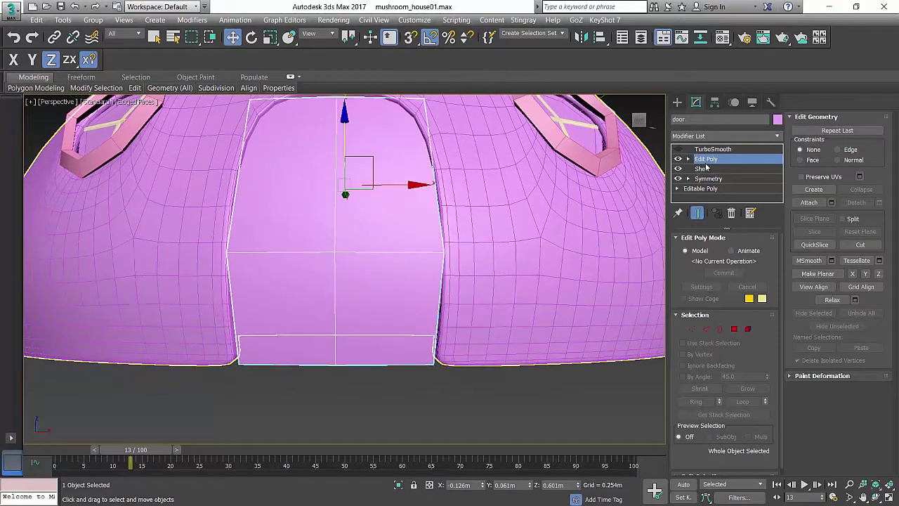
# Connect the ring of vertical edges in the door's lower half with one unpinched segment, slid down close to the bottom edge
pyautogui.press('2')
pyautogui.click(438, 324)
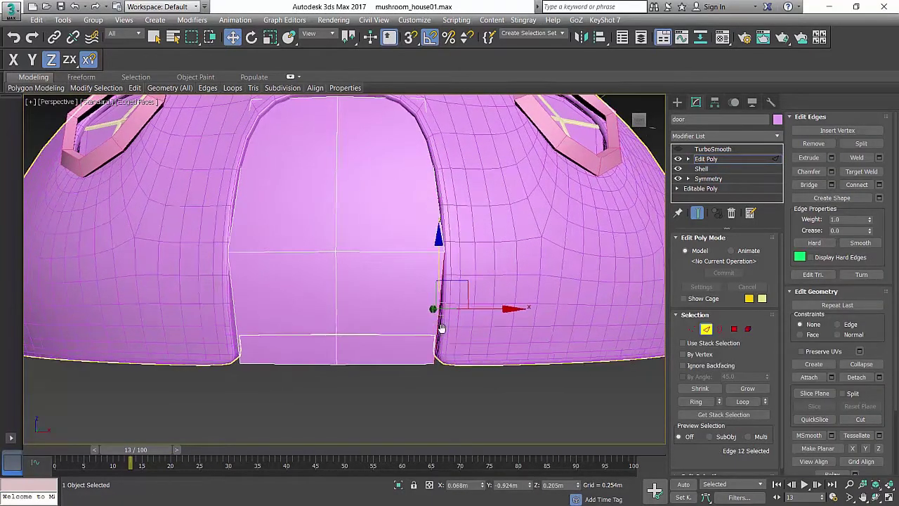
pyautogui.moveTo(377, 317); pyautogui.dragTo(378, 357, button='middle')
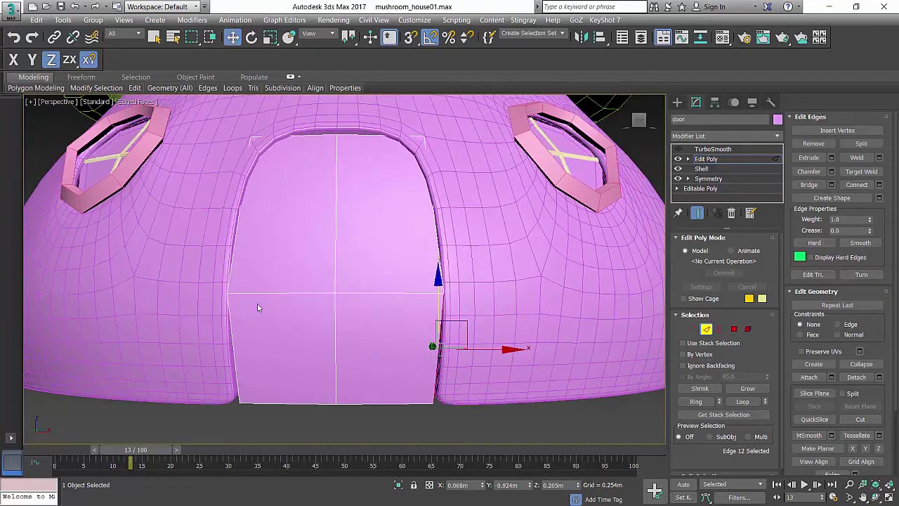
pyautogui.click(695, 401)
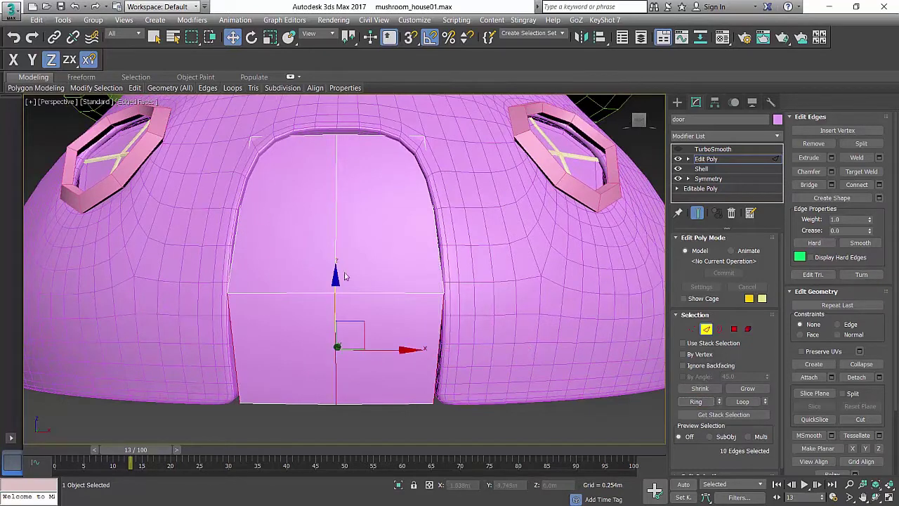
pyautogui.click(238, 375)
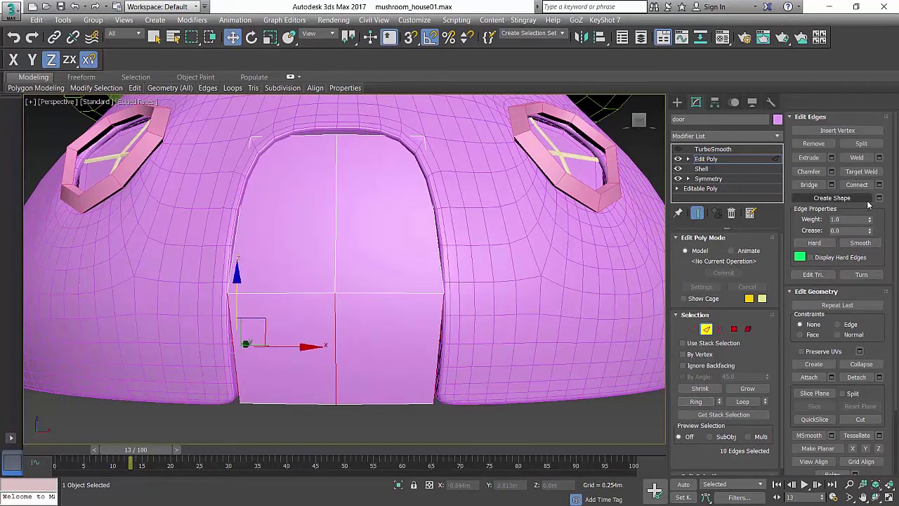
pyautogui.click(305, 302)
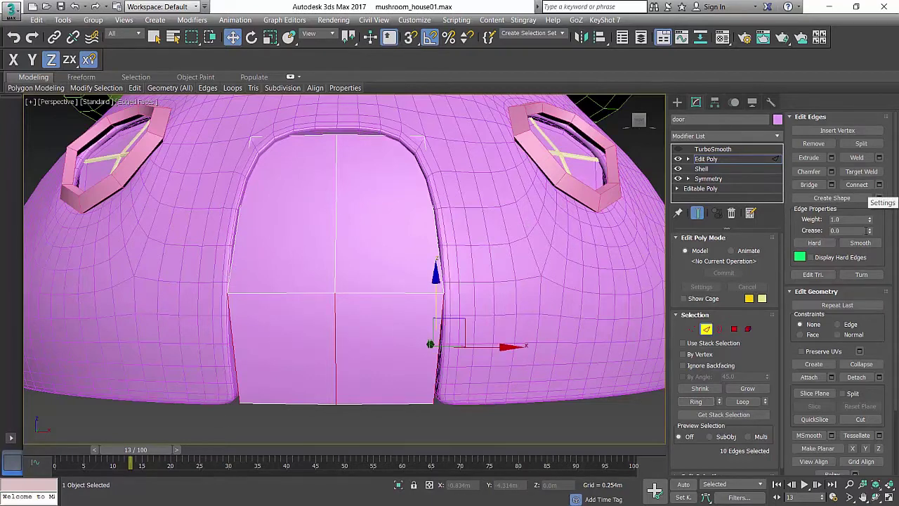
pyautogui.click(879, 184)
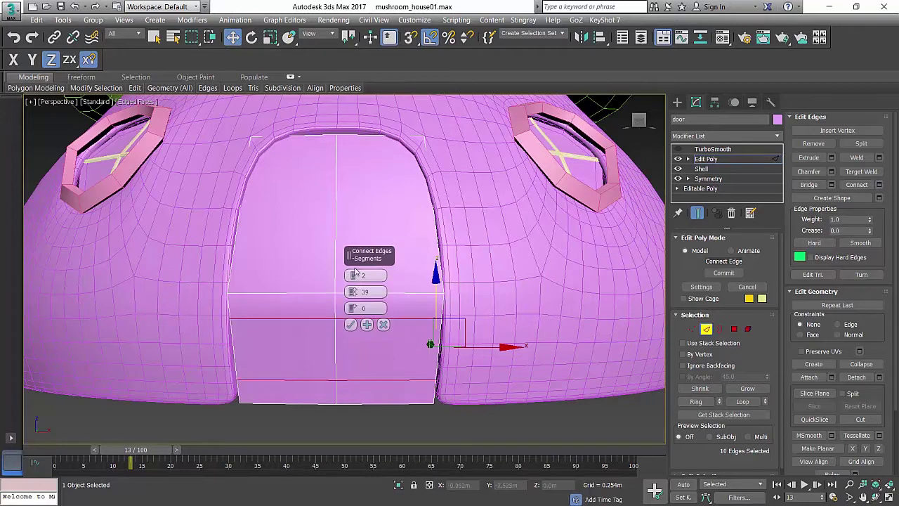
pyautogui.rightClick(351, 265)
pyautogui.click(518, 281)
pyautogui.click(353, 278)
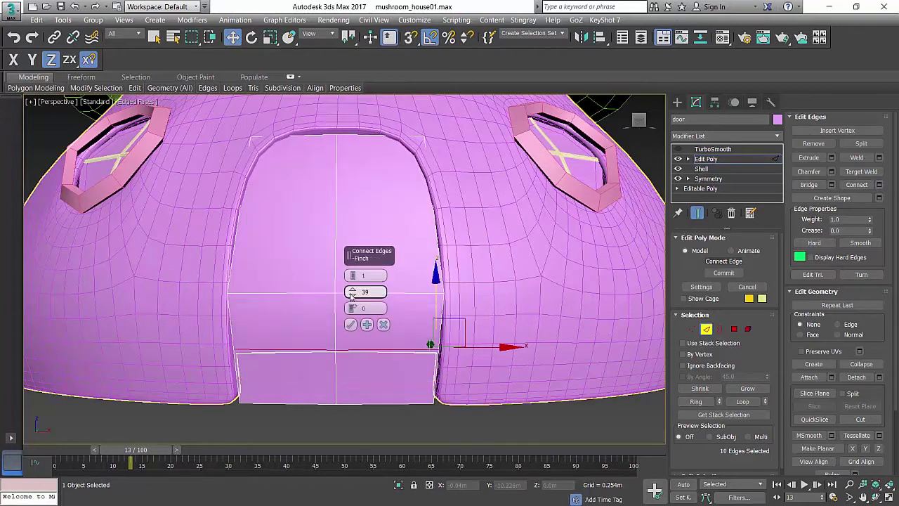
pyautogui.rightClick(352, 295)
pyautogui.moveTo(476, 306); pyautogui.dragTo(485, 299, button='middle')
pyautogui.moveTo(353, 309); pyautogui.dragTo(337, 473)
pyautogui.click(351, 325)
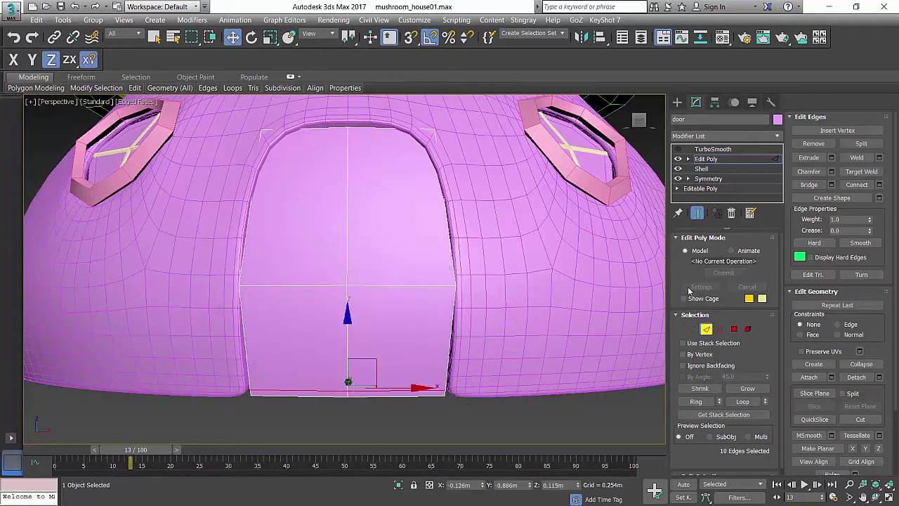
# Leave the door's edge editing and turn its TurboSmooth back on
pyautogui.click(706, 330)
pyautogui.click(716, 149)
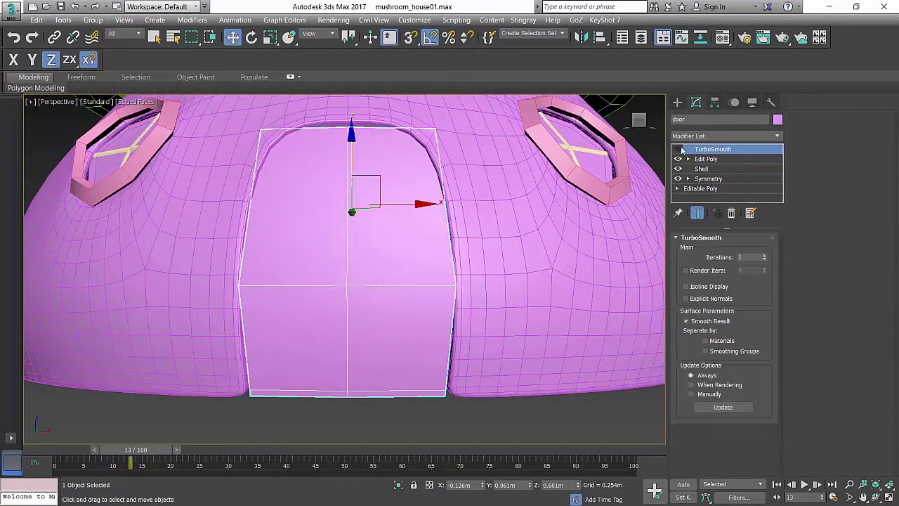
pyautogui.click(677, 149)
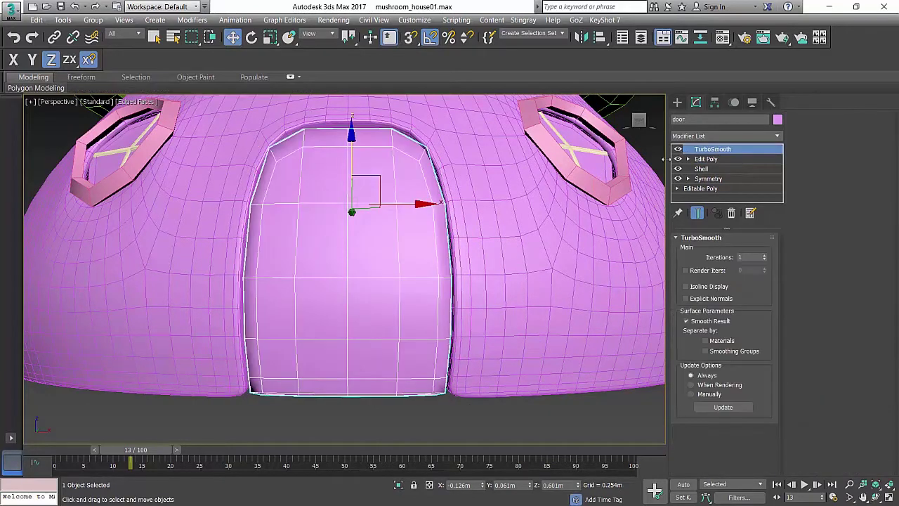
# Set the door's TurboSmooth iterations to 2 and hide the edged faces in the viewport
pyautogui.click(764, 257)
pyautogui.keyDown('alt'); pyautogui.moveTo(415, 235); pyautogui.dragTo(421, 251, button='middle'); pyautogui.keyUp('alt')
pyautogui.press('F4')
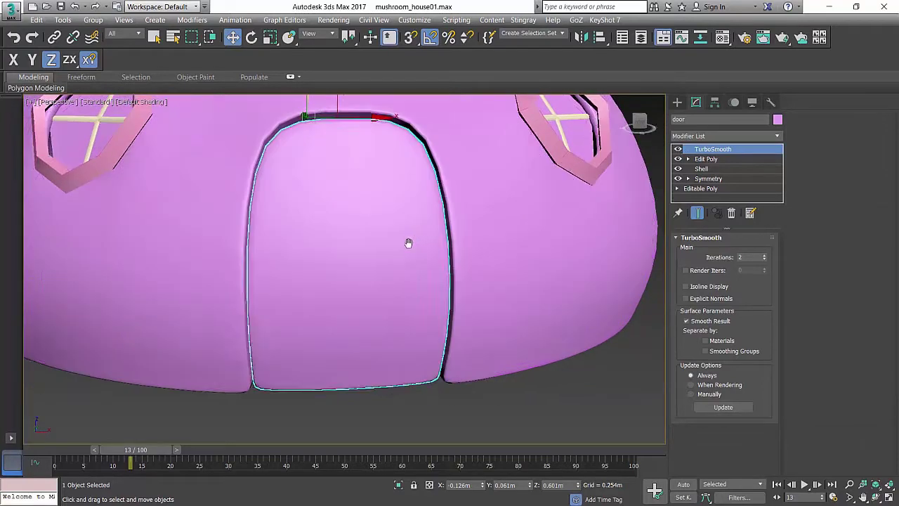
# Examine how the smoothed door sits in the stem's opening, and show the edged faces again
pyautogui.scroll(-2, 408, 245)
pyautogui.keyDown('alt'); pyautogui.moveTo(474, 235); pyautogui.dragTo(450, 226, button='middle'); pyautogui.keyUp('alt')
pyautogui.scroll(-3, 320, 216)
pyautogui.scroll(3, 309, 230)
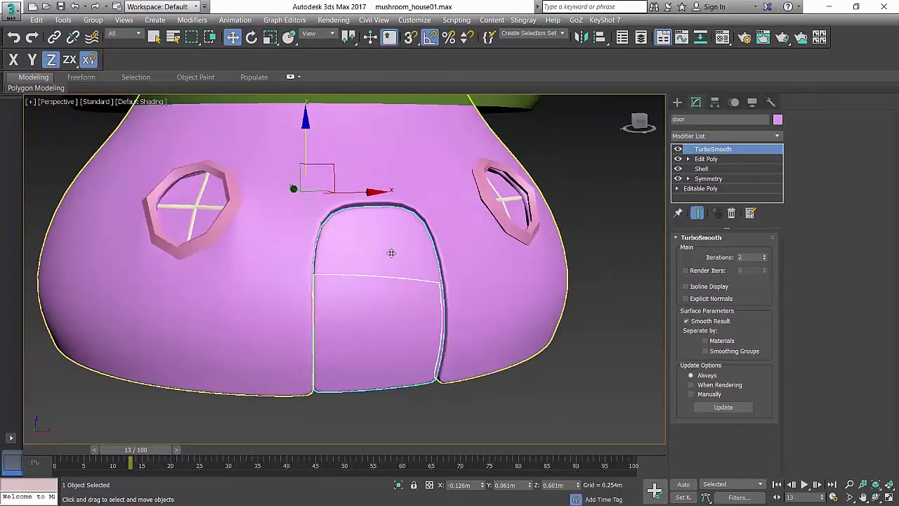
pyautogui.moveTo(419, 269); pyautogui.dragTo(401, 244, button='middle')
pyautogui.scroll(-4, 401, 244)
pyautogui.press('F4')
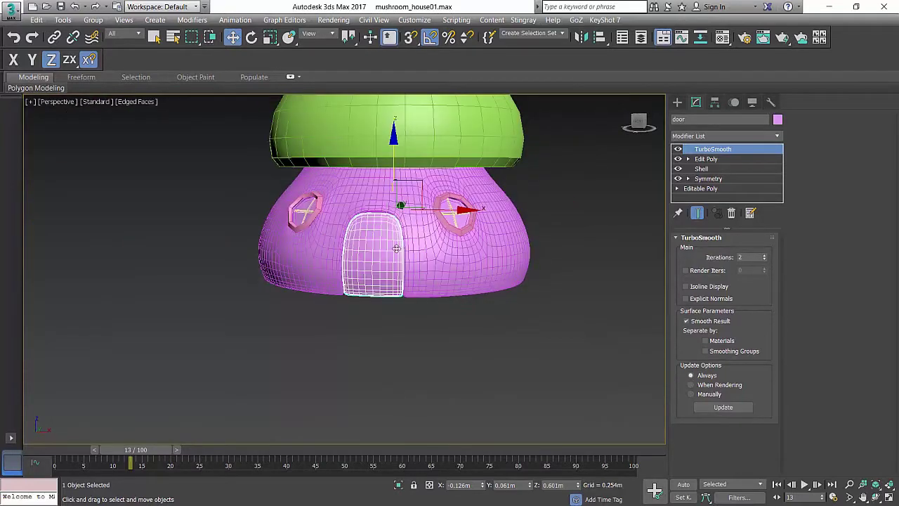
pyautogui.scroll(-1, 385, 258)
pyautogui.scroll(4, 385, 257)
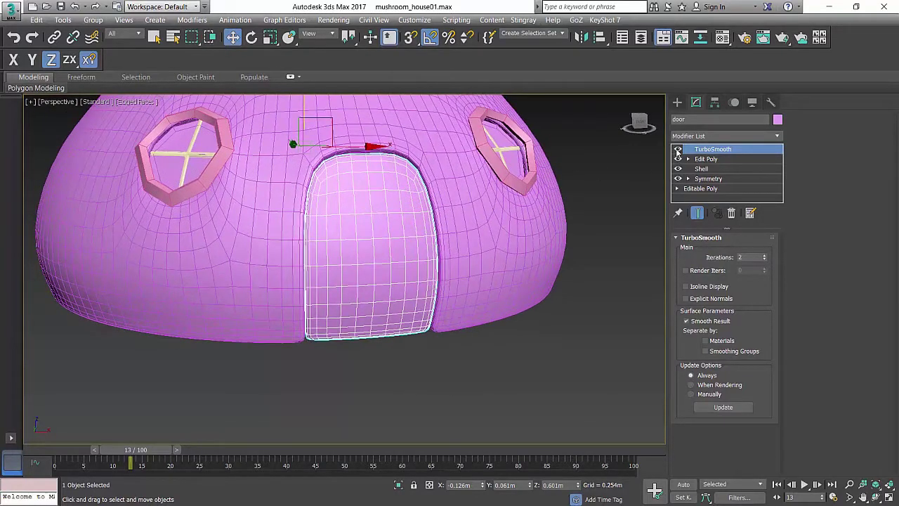
# Switch the door's TurboSmooth, Edit Poly and Shell modifiers off and back on to compare their effect on its shape
pyautogui.click(678, 149)
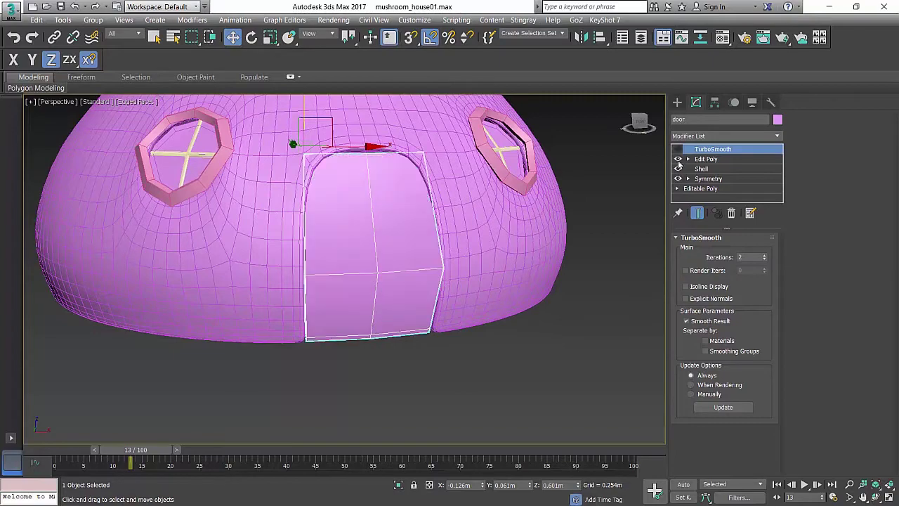
pyautogui.click(678, 160)
pyautogui.click(678, 169)
pyautogui.moveTo(533, 259)
pyautogui.keyDown('alt'); pyautogui.mouseDown(button='middle')
pyautogui.moveTo(498, 260)
pyautogui.moveTo(484, 281)
pyautogui.moveTo(582, 256)
pyautogui.moveTo(527, 244)
pyautogui.mouseUp(button='middle'); pyautogui.keyUp('alt')
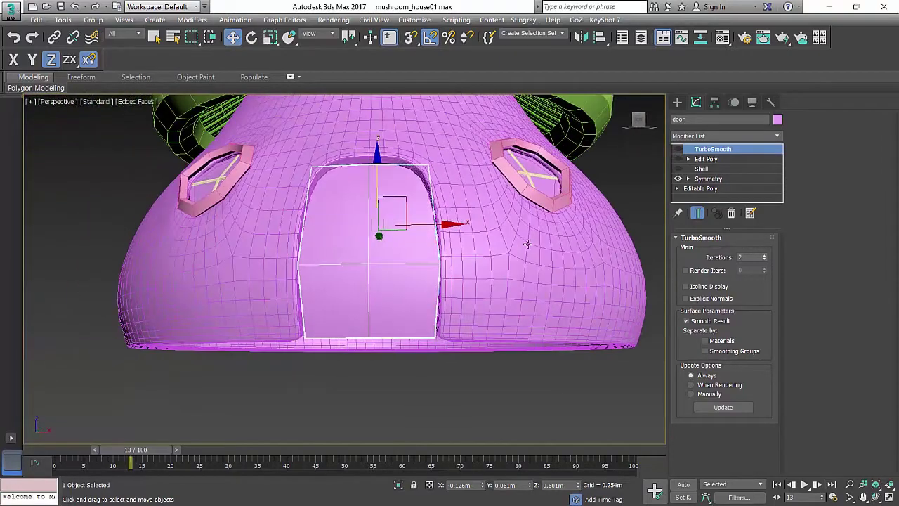
pyautogui.click(705, 160)
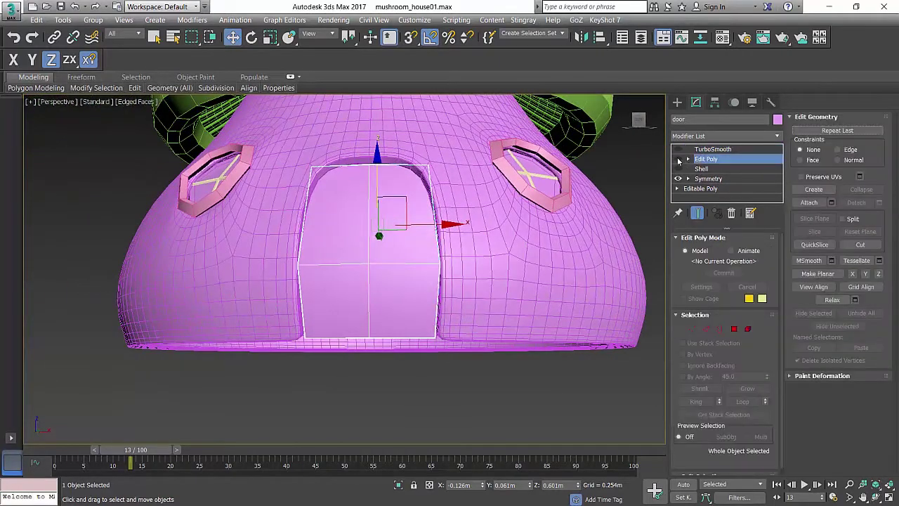
pyautogui.click(678, 159)
pyautogui.click(705, 149)
pyautogui.click(678, 149)
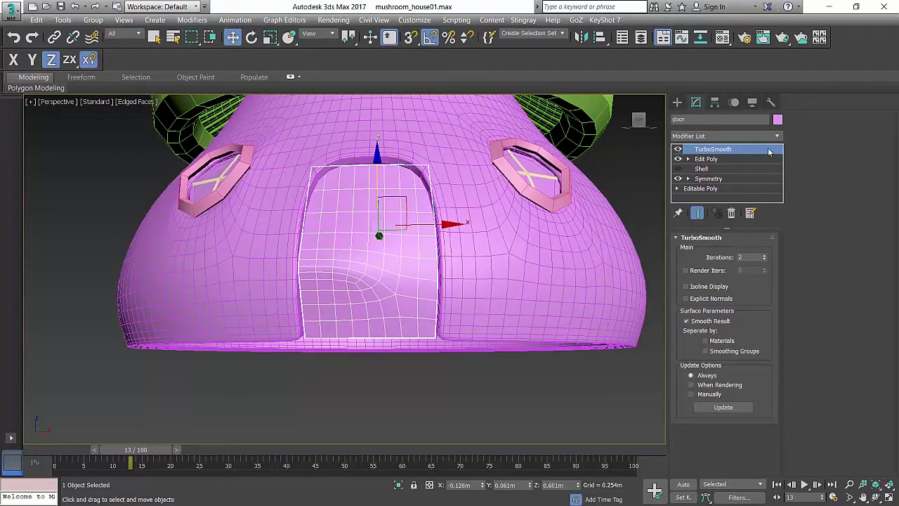
pyautogui.click(678, 169)
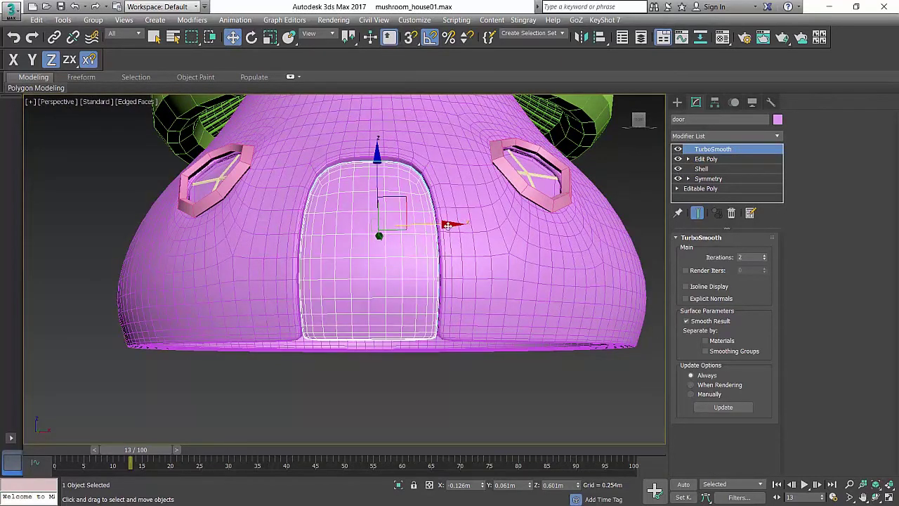
pyautogui.keyDown('alt'); pyautogui.moveTo(447, 226); pyautogui.dragTo(536, 180, button='middle'); pyautogui.keyUp('alt')
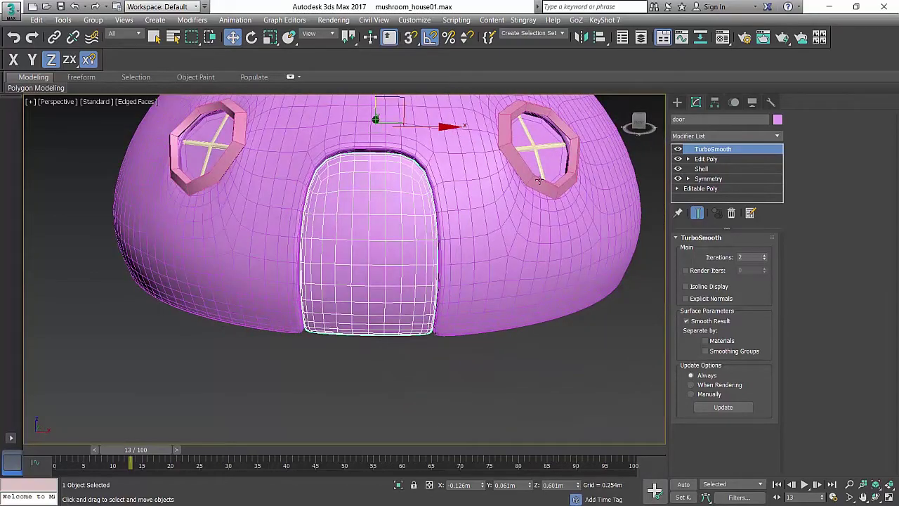
# Isolate the door and collapse its whole modifier stack
pyautogui.hotkey('alt', 'q')
pyautogui.keyDown('alt'); pyautogui.moveTo(371, 229); pyautogui.dragTo(371, 169, button='middle'); pyautogui.keyUp('alt')
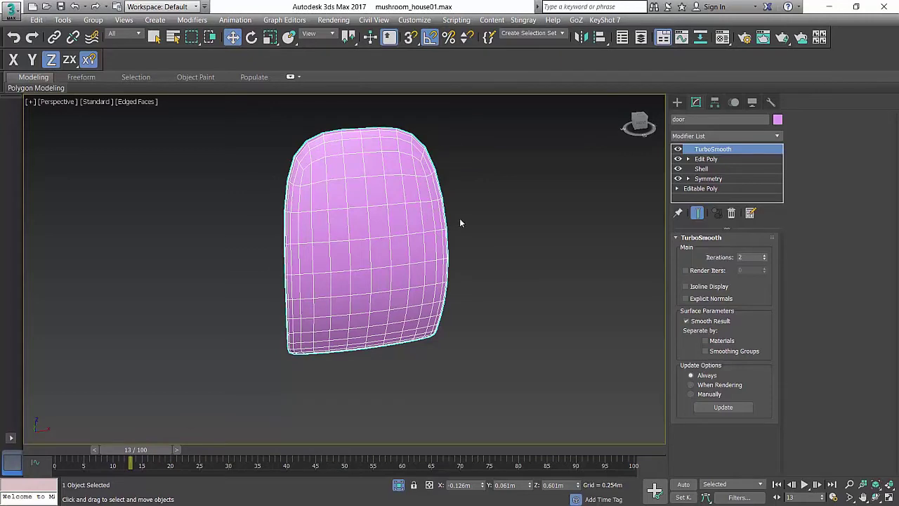
pyautogui.keyDown('alt'); pyautogui.moveTo(460, 223); pyautogui.dragTo(387, 214, button='middle'); pyautogui.keyUp('alt')
pyautogui.rightClick(709, 150)
pyautogui.click(737, 251)
pyautogui.click(509, 292)
# Try to select an edge on the thin side of the collapsed door mesh
pyautogui.scroll(4, 300, 184)
pyautogui.keyDown('alt'); pyautogui.moveTo(301, 185); pyautogui.dragTo(336, 239, button='middle'); pyautogui.keyUp('alt')
pyautogui.scroll(3, 346, 197)
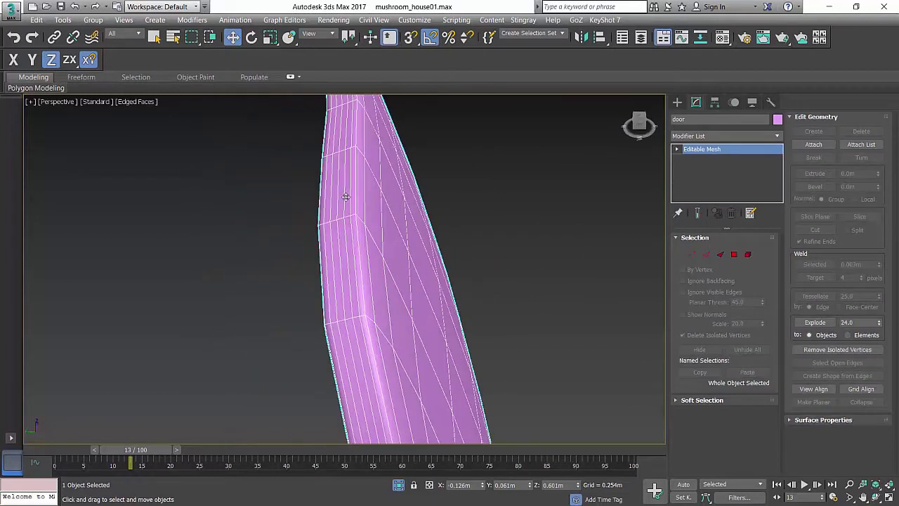
pyautogui.keyDown('alt'); pyautogui.moveTo(345, 196); pyautogui.dragTo(356, 204, button='middle'); pyautogui.keyUp('alt')
pyautogui.press('4')
pyautogui.press('2')
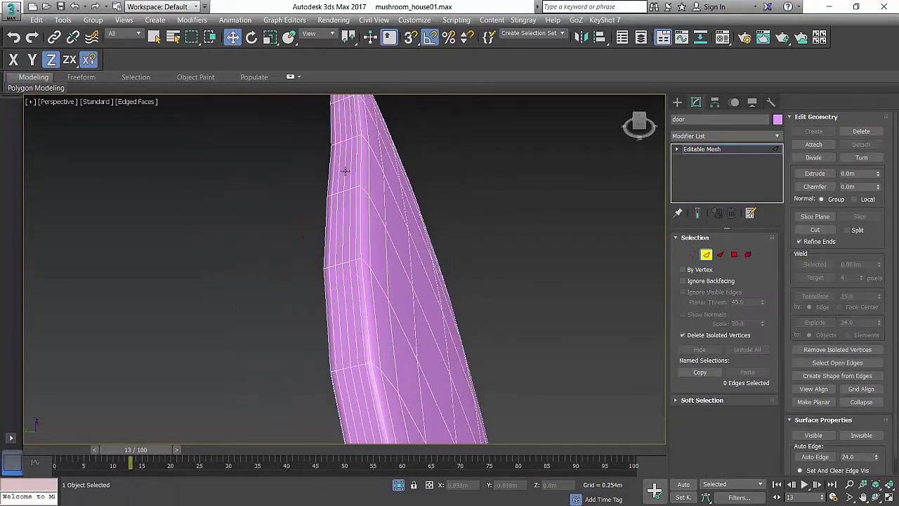
pyautogui.click(345, 171)
# Convert the door from Editable Mesh to Editable Poly
pyautogui.rightClick(699, 149)
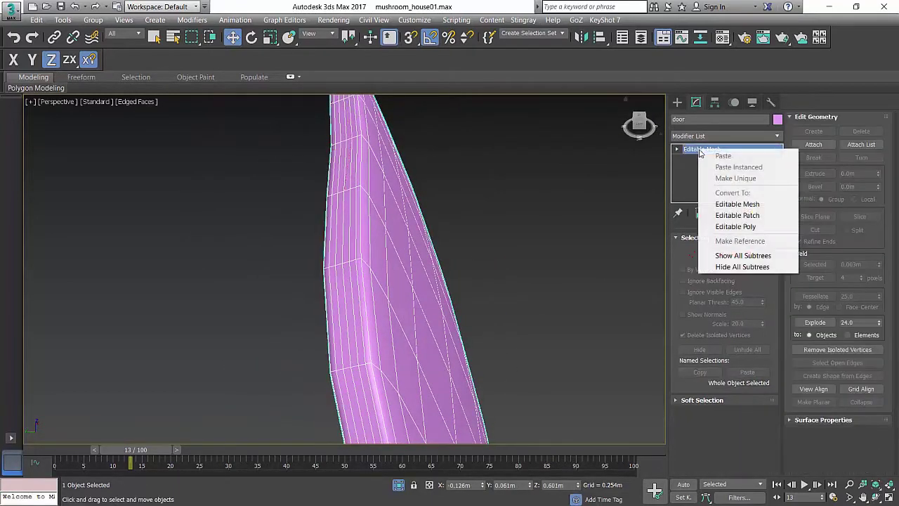
pyautogui.click(712, 225)
pyautogui.keyDown('alt'); pyautogui.moveTo(354, 214); pyautogui.dragTo(369, 210, button='middle'); pyautogui.keyUp('alt')
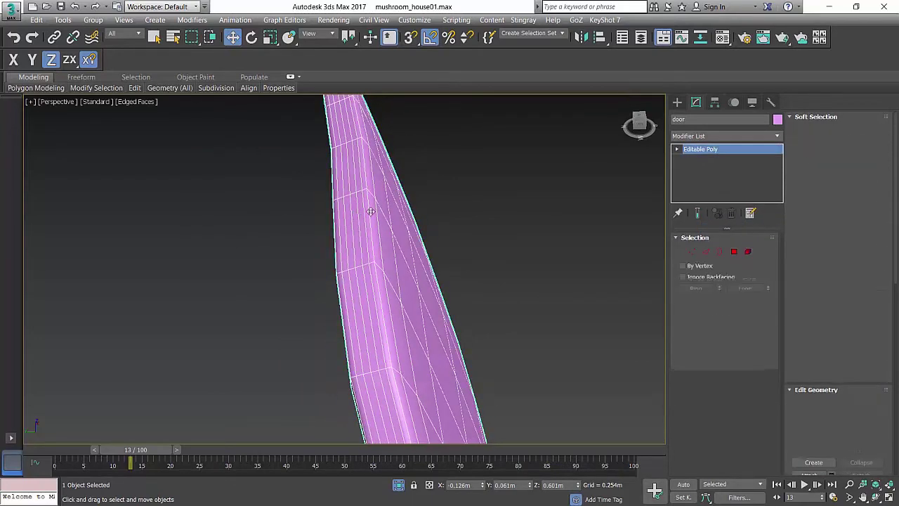
# Delete the full loop of narrow polygons on the door's rim, bordering its front face
pyautogui.press('4')
pyautogui.click(366, 207)
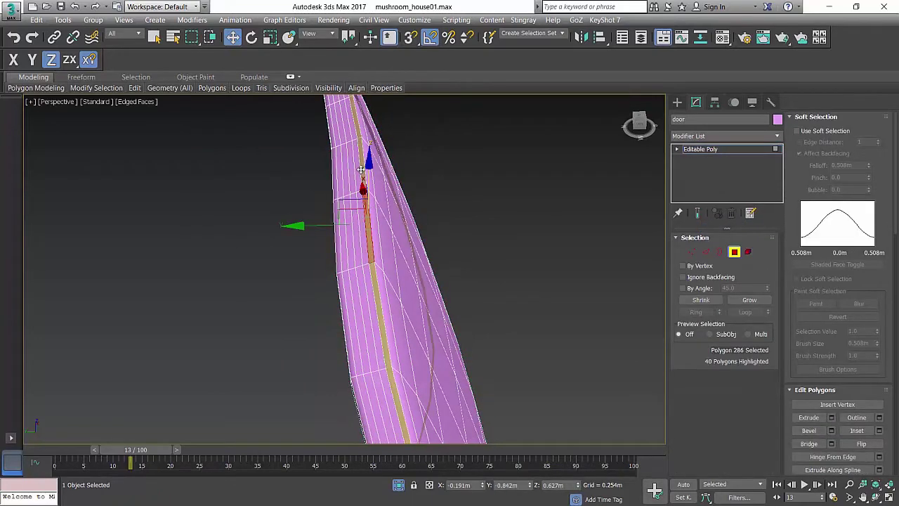
pyautogui.keyDown('shift'); pyautogui.click(360, 174); pyautogui.keyUp('shift')
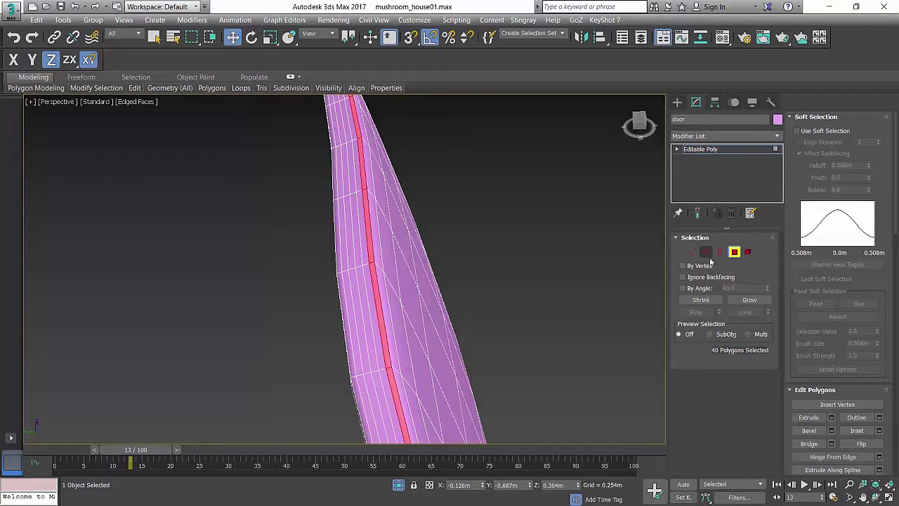
pyautogui.press('Delete')
# Delete the separated rim element behind the door's front face
pyautogui.press('5')
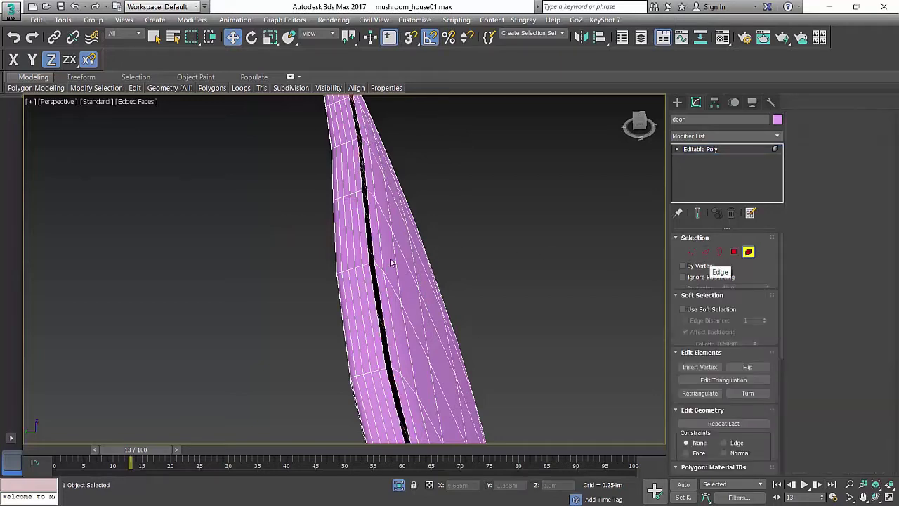
pyautogui.click(353, 260)
pyautogui.press('Delete')
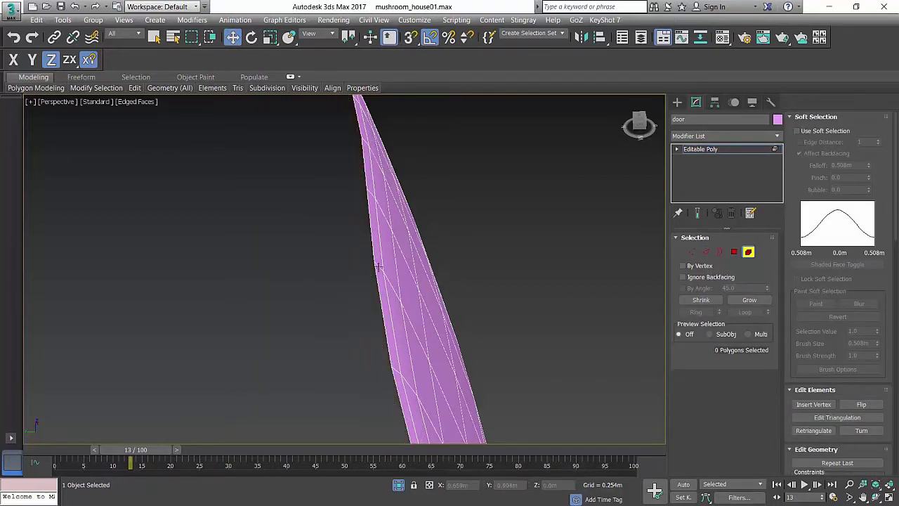
# Select the door's leftmost vertical strip of polygons, covering both the front and back faces
pyautogui.keyDown('alt'); pyautogui.moveTo(378, 267); pyautogui.dragTo(517, 278, button='middle'); pyautogui.keyUp('alt')
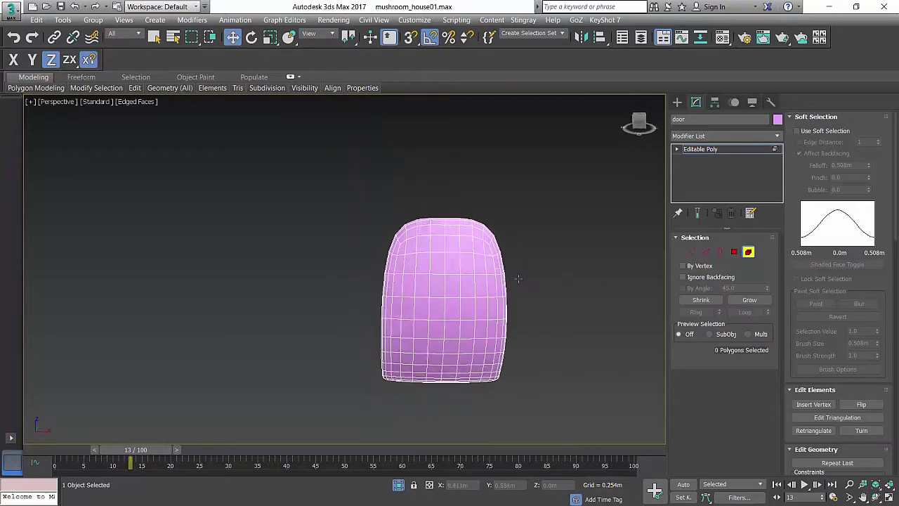
pyautogui.scroll(4, 517, 279)
pyautogui.scroll(-2, 427, 290)
pyautogui.moveTo(406, 259); pyautogui.dragTo(410, 254, button='middle')
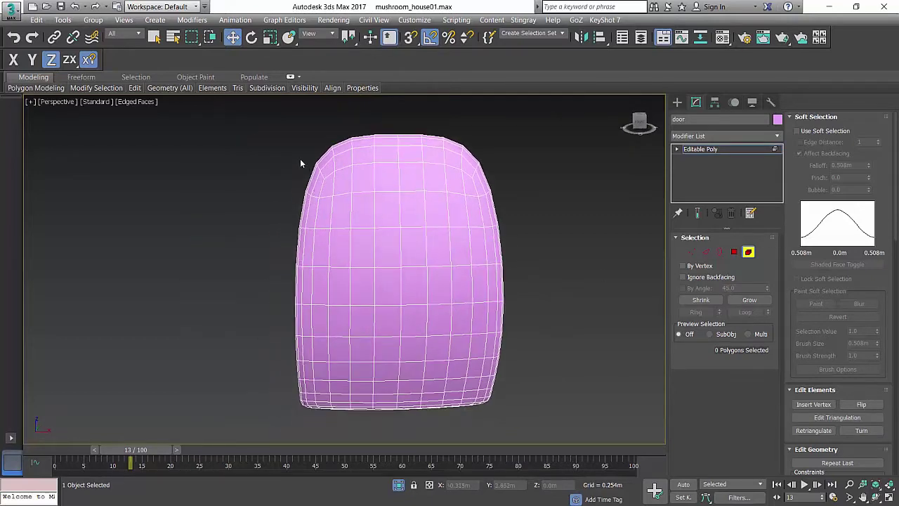
pyautogui.moveTo(316, 423); pyautogui.dragTo(323, 426)
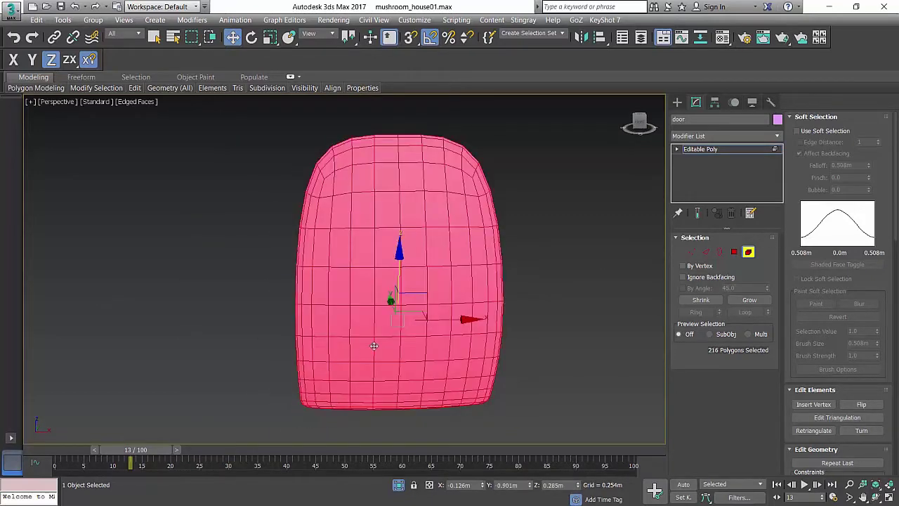
pyautogui.press('4')
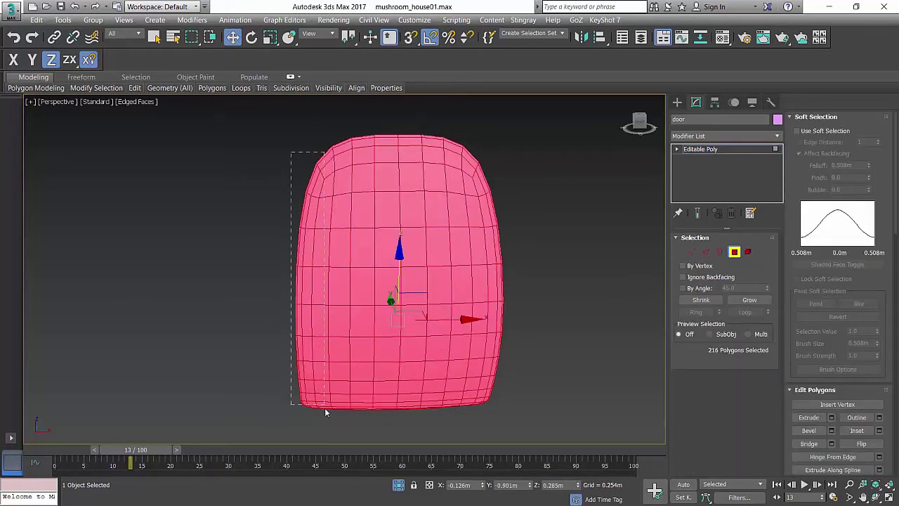
pyautogui.moveTo(325, 407); pyautogui.dragTo(324, 407)
# Add the door's rightmost vertical strip to the polygon selection, including its lower corner faces
pyautogui.keyDown('alt'); pyautogui.moveTo(324, 407); pyautogui.dragTo(481, 186, button='middle'); pyautogui.keyUp('alt')
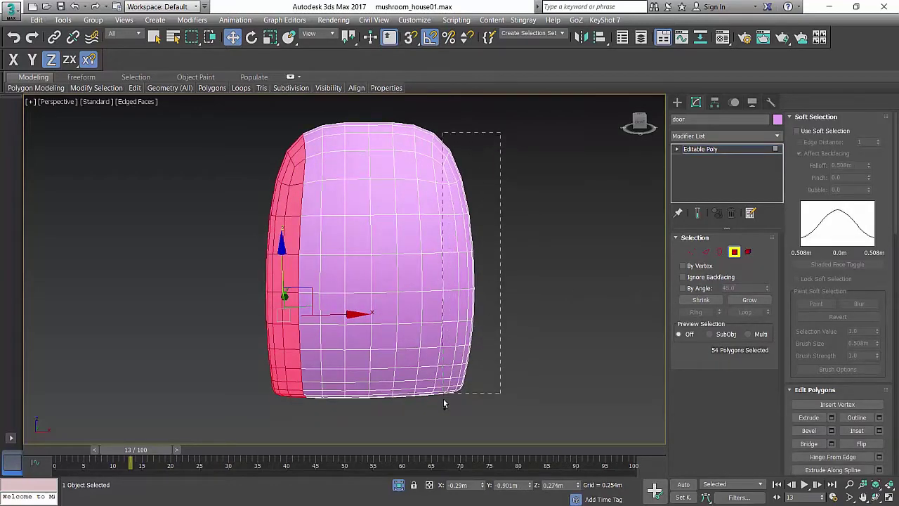
pyautogui.keyDown('ctrl'); pyautogui.moveTo(447, 411); pyautogui.dragTo(446, 411); pyautogui.keyUp('ctrl')
pyautogui.keyDown('alt'); pyautogui.moveTo(446, 411); pyautogui.dragTo(477, 387, button='middle'); pyautogui.keyUp('alt')
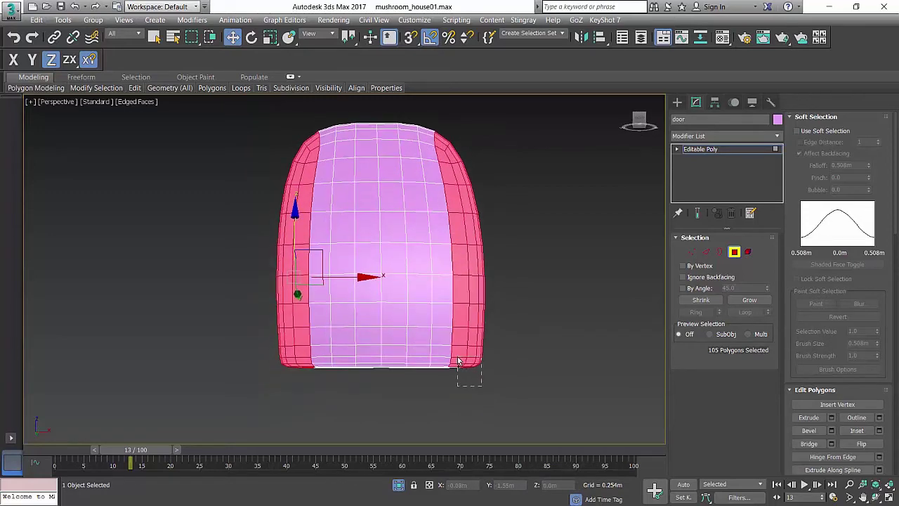
pyautogui.keyDown('alt'); pyautogui.moveTo(404, 367); pyautogui.dragTo(347, 356, button='middle'); pyautogui.keyUp('alt')
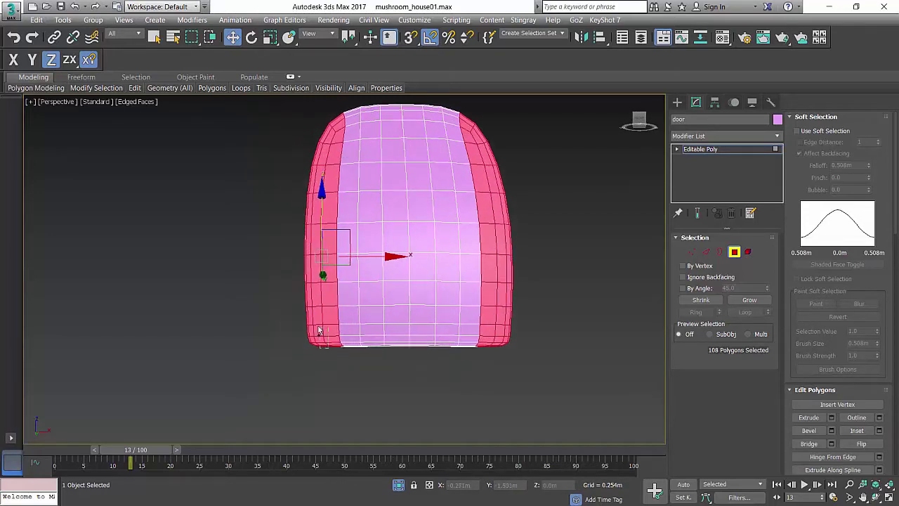
pyautogui.keyDown('alt'); pyautogui.moveTo(328, 289); pyautogui.dragTo(366, 293, button='middle'); pyautogui.keyUp('alt')
pyautogui.moveTo(378, 215); pyautogui.dragTo(379, 231, button='middle')
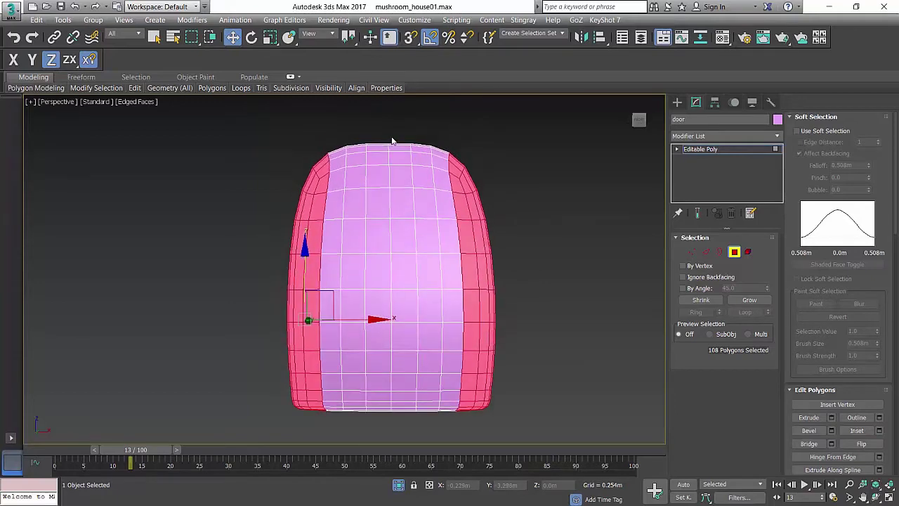
# Add the door's central vertical strip to the selection and detach the selected polygons as a separate object
pyautogui.moveTo(374, 132); pyautogui.dragTo(391, 391)
pyautogui.keyDown('ctrl'); pyautogui.moveTo(406, 431); pyautogui.dragTo(407, 432); pyautogui.keyUp('ctrl')
pyautogui.moveTo(590, 357); pyautogui.dragTo(592, 340, button='middle')
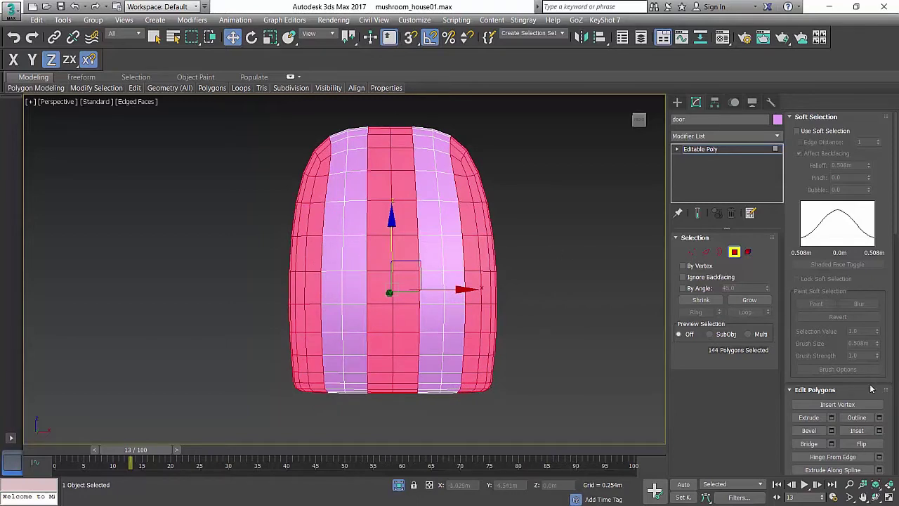
pyautogui.scroll(-5, 870, 393)
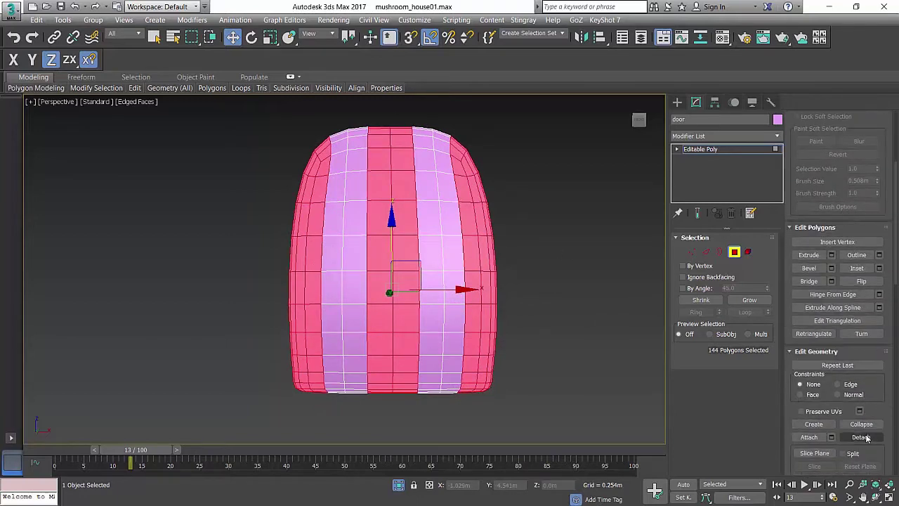
pyautogui.click(861, 437)
pyautogui.click(488, 262)
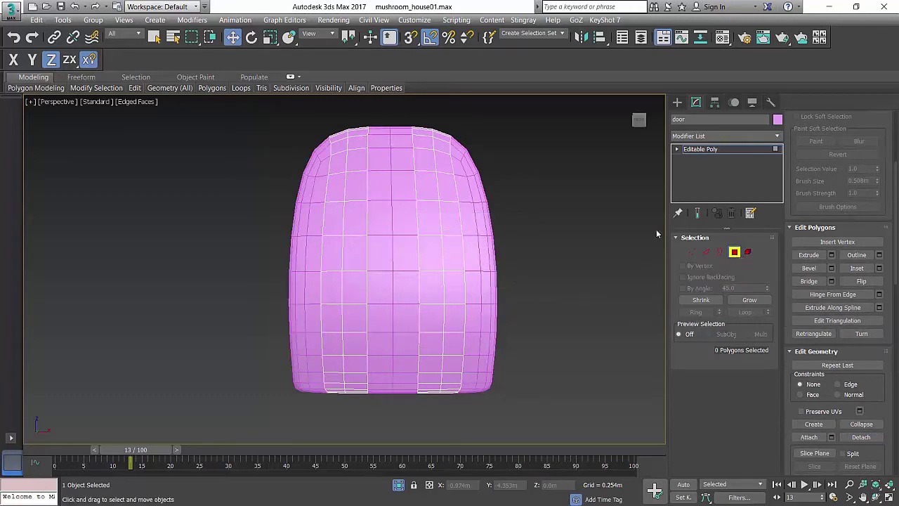
# Detach the leftmost strip element from the newly separated strips object as its own object
pyautogui.click(604, 238)
pyautogui.click(387, 237)
pyautogui.press('5')
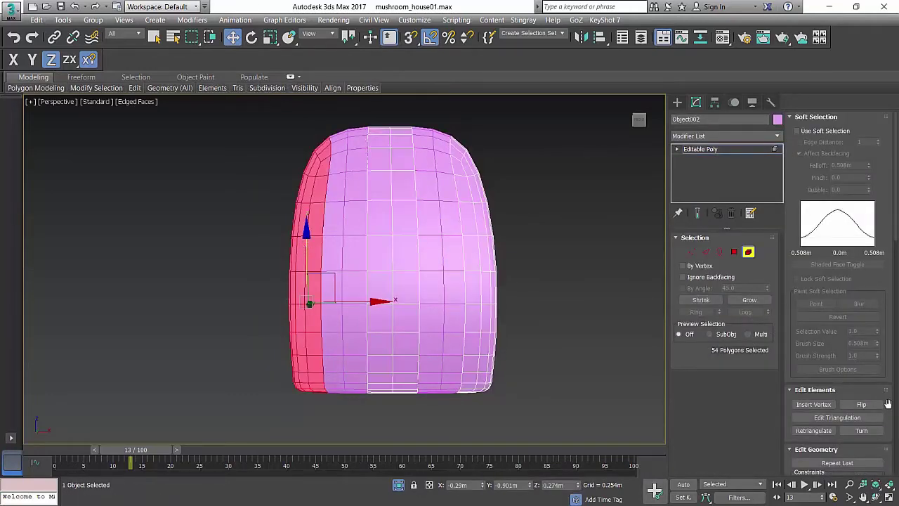
pyautogui.scroll(-5, 888, 403)
pyautogui.click(861, 334)
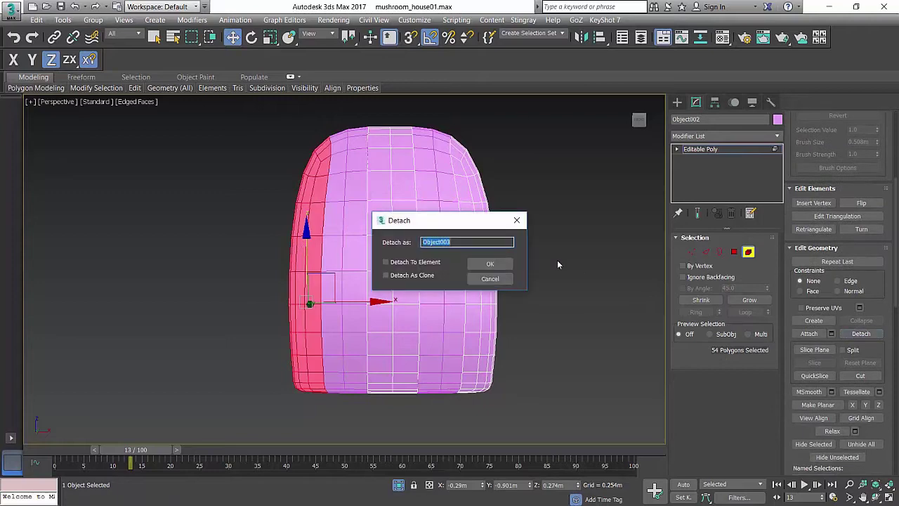
pyautogui.click(479, 264)
pyautogui.click(707, 149)
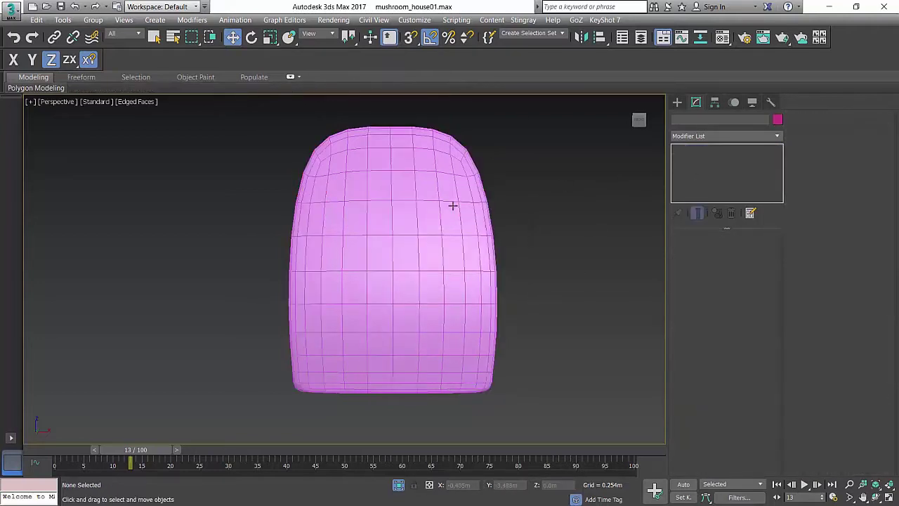
# Detach the central strip element as its own object, leaving the rightmost strip separate
pyautogui.click(398, 196)
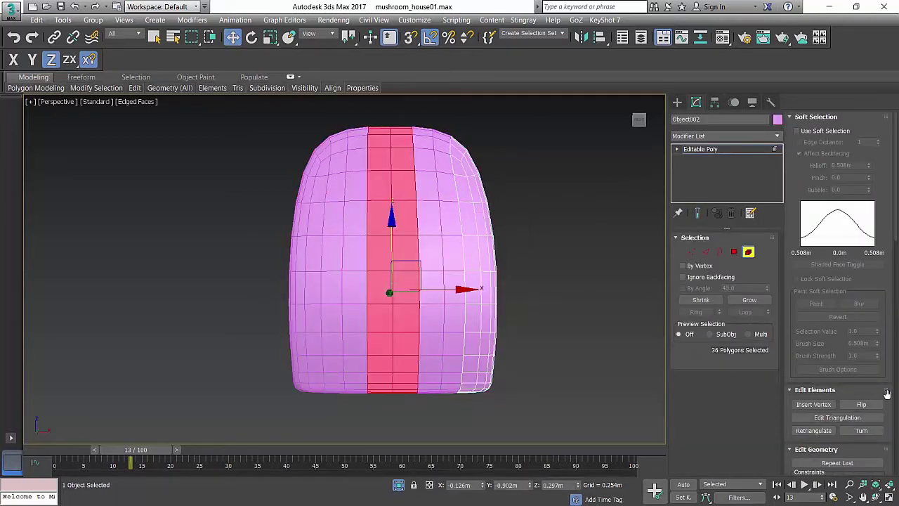
pyautogui.moveTo(887, 392); pyautogui.dragTo(851, 317)
pyautogui.scroll(-2, 892, 384)
pyautogui.scroll(-3, 892, 385)
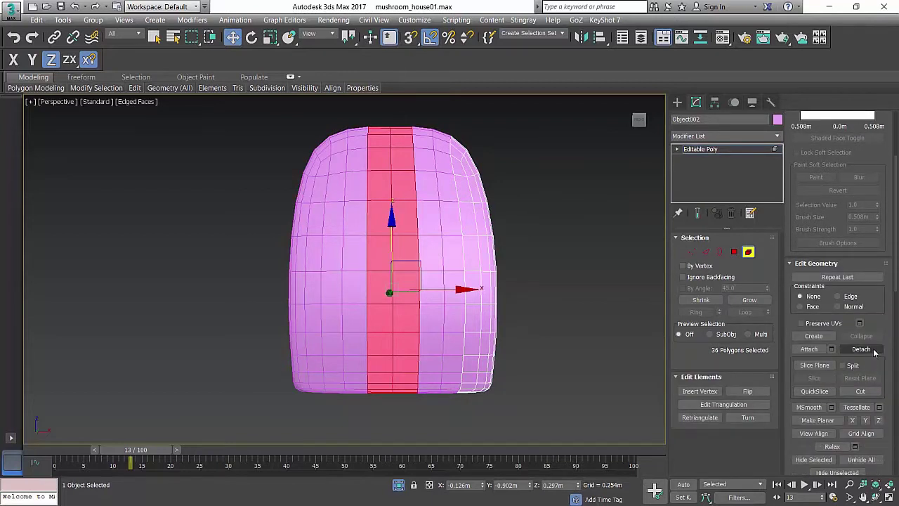
pyautogui.click(861, 349)
pyautogui.click(482, 263)
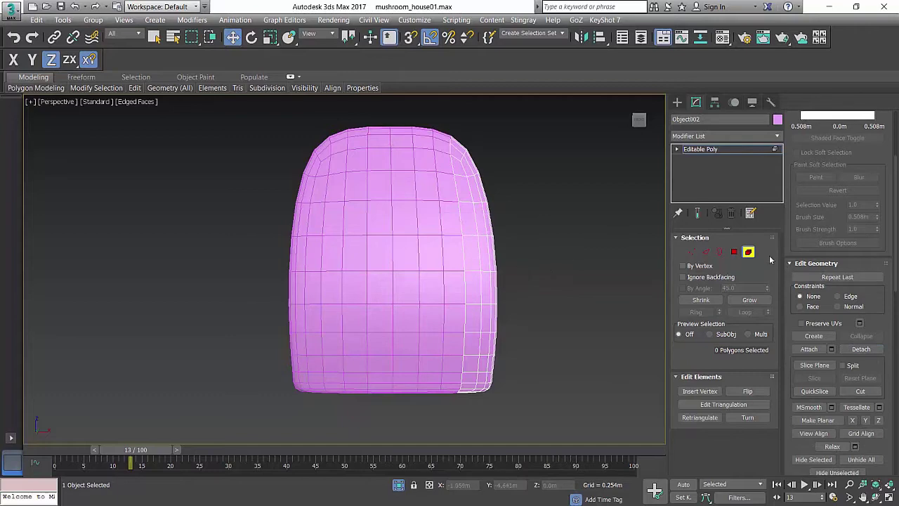
pyautogui.click(748, 251)
# Detach the strip between the centre and the rightmost strip from the door object as its own object
pyautogui.click(444, 250)
pyautogui.press('5')
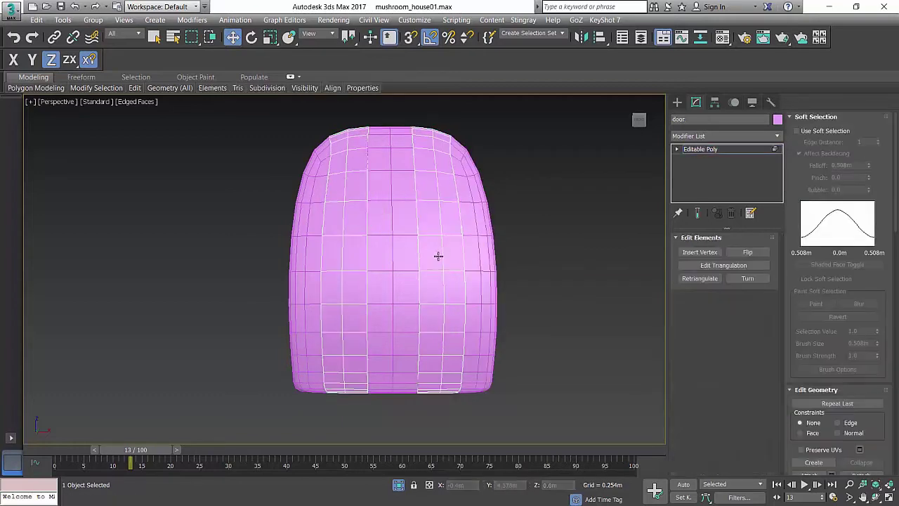
pyautogui.click(438, 255)
pyautogui.scroll(-8, 862, 392)
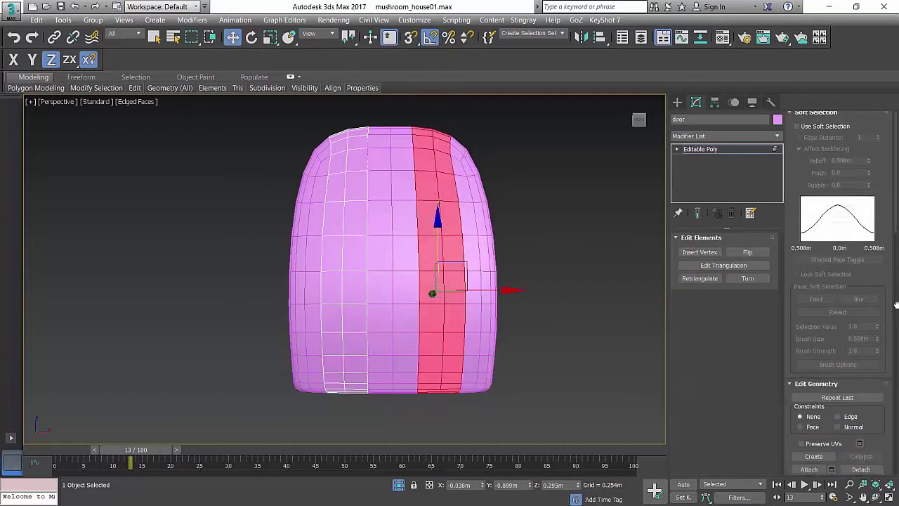
pyautogui.click(861, 222)
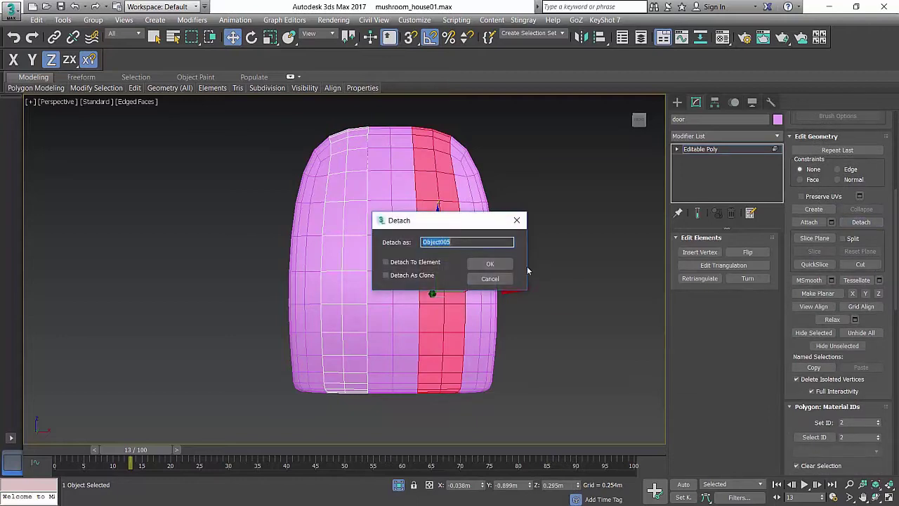
pyautogui.click(489, 263)
pyautogui.click(722, 153)
pyautogui.click(517, 197)
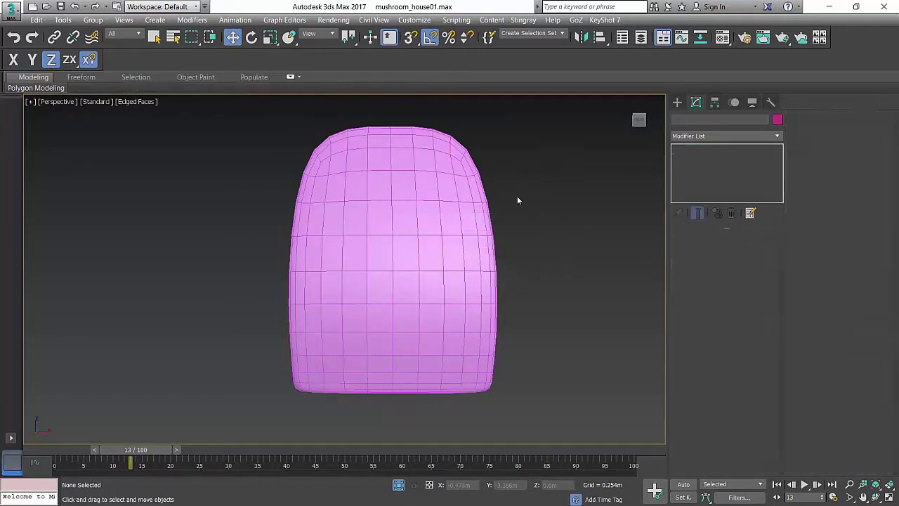
# Select all five separated door strips and isolate them from the rest of the mushroom house
pyautogui.click(295, 243)
pyautogui.hotkey('alt', 'q')
pyautogui.keyDown('alt'); pyautogui.moveTo(346, 205); pyautogui.dragTo(413, 337, button='middle'); pyautogui.keyUp('alt')
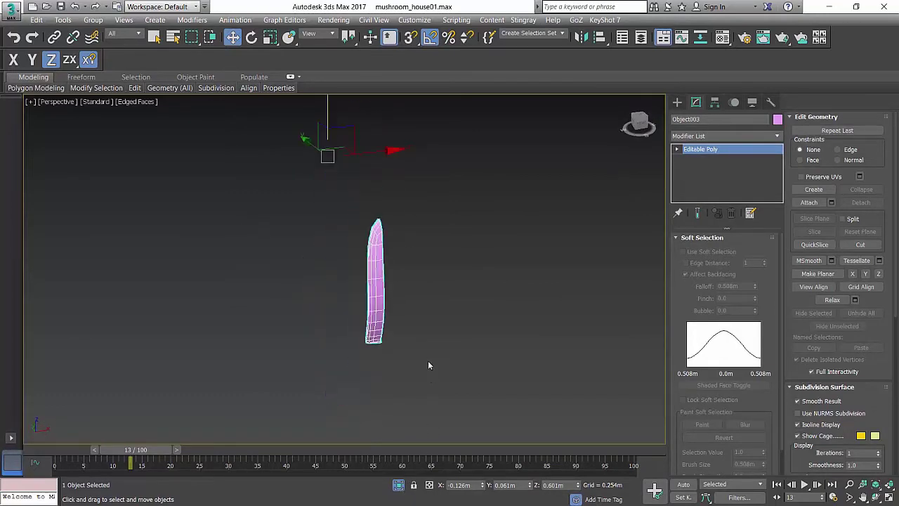
pyautogui.click(398, 484)
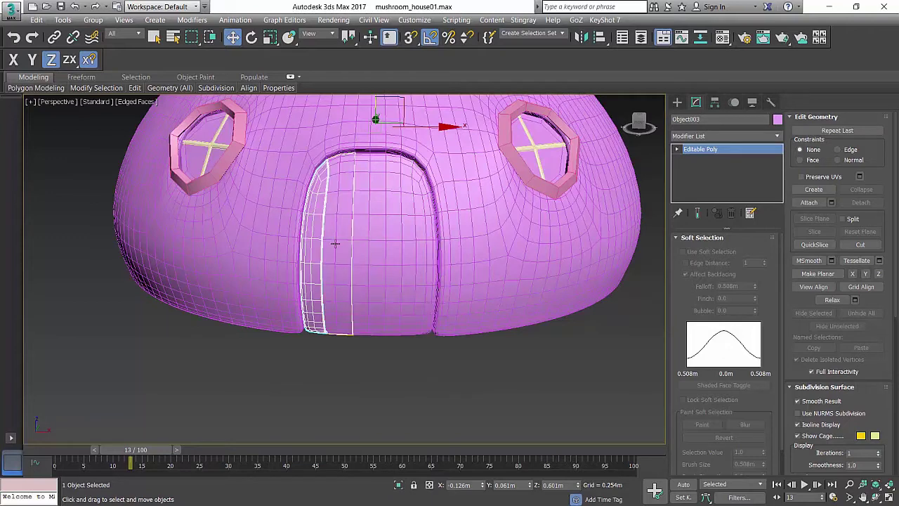
pyautogui.keyDown('ctrl'); pyautogui.click(364, 240); pyautogui.keyUp('ctrl')
pyautogui.keyDown('ctrl'); pyautogui.click(385, 232); pyautogui.keyUp('ctrl')
pyautogui.keyDown('ctrl'); pyautogui.click(408, 226); pyautogui.keyUp('ctrl')
pyautogui.keyDown('ctrl'); pyautogui.click(425, 226); pyautogui.keyUp('ctrl')
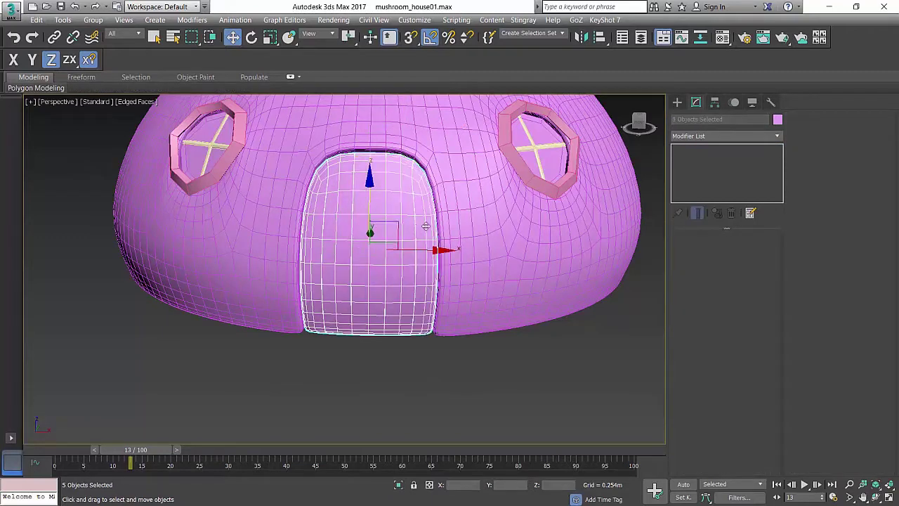
pyautogui.hotkey('alt', 'q')
pyautogui.keyDown('alt'); pyautogui.moveTo(457, 274); pyautogui.dragTo(469, 271, button='middle'); pyautogui.keyUp('alt')
# Apply a Shell modifier to the leftmost door strip to give it thickness
pyautogui.click(532, 232)
pyautogui.click(249, 243)
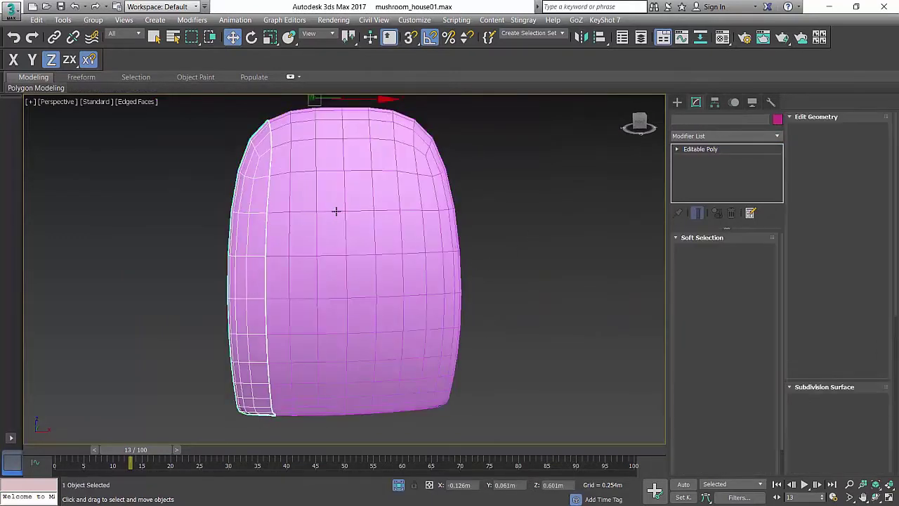
pyautogui.keyDown('alt'); pyautogui.moveTo(335, 211); pyautogui.dragTo(382, 214, button='middle'); pyautogui.keyUp('alt')
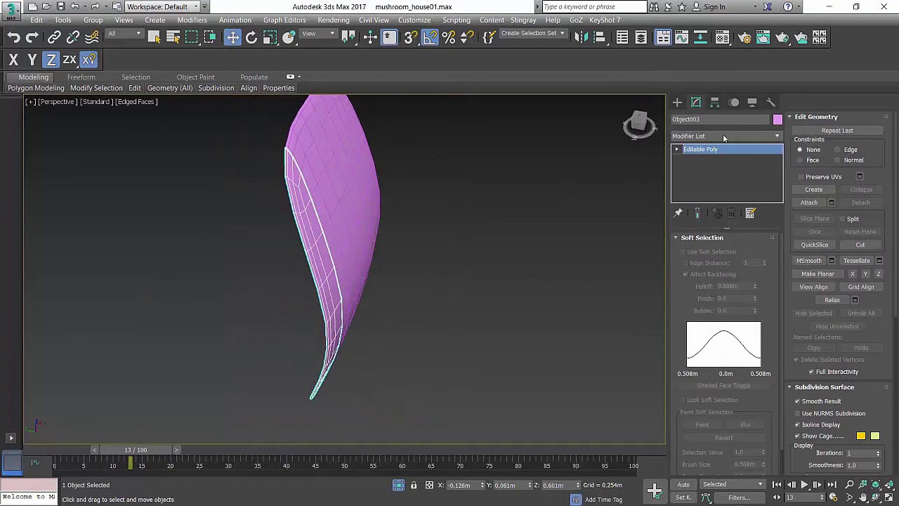
pyautogui.click(723, 136)
pyautogui.scroll(-15, 723, 135)
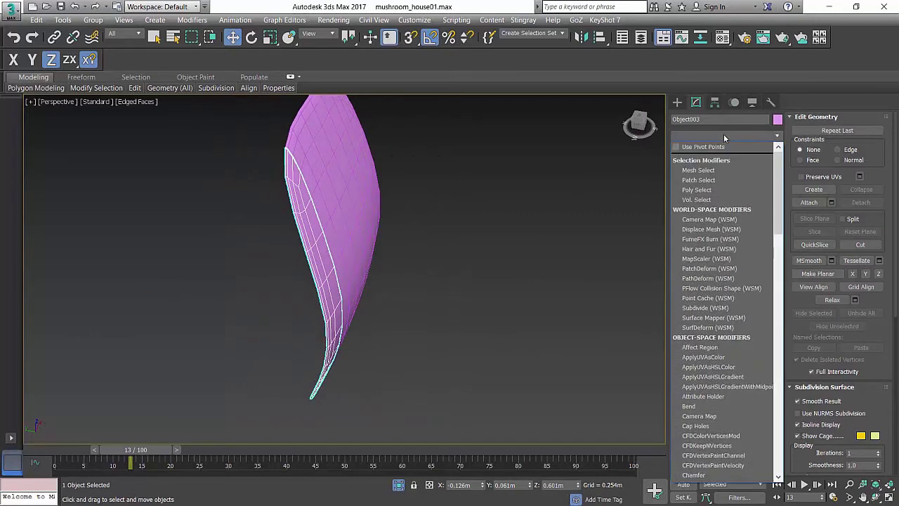
pyautogui.press('Return')
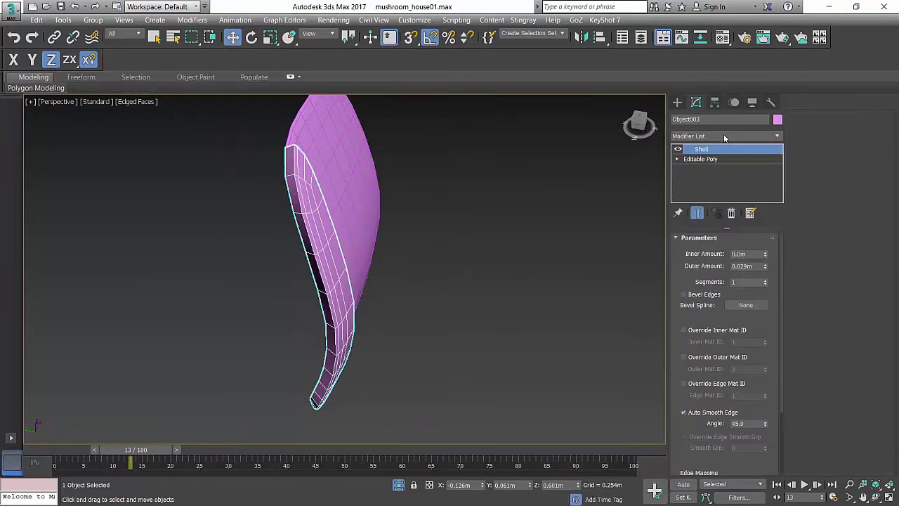
# Apply a Shell modifier to the second door strip from the left
pyautogui.click(321, 168)
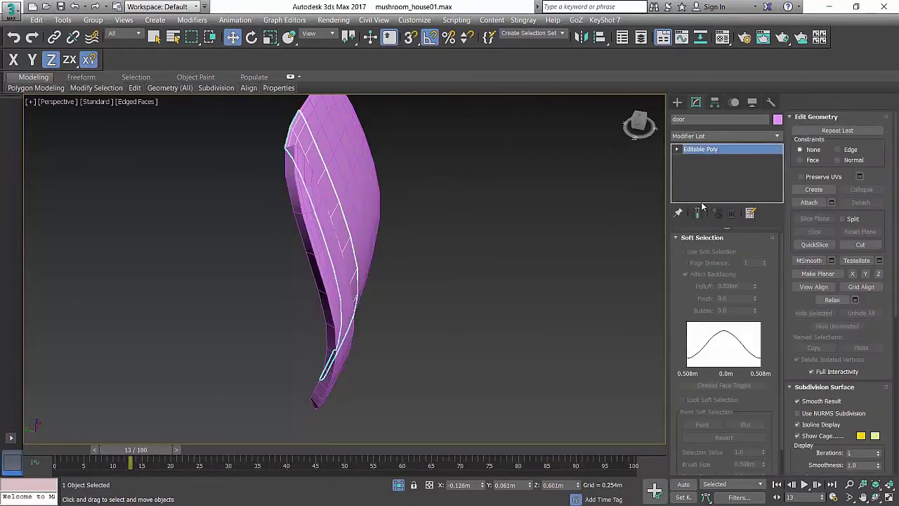
pyautogui.click(711, 138)
pyautogui.write('sh')
pyautogui.press('Return')
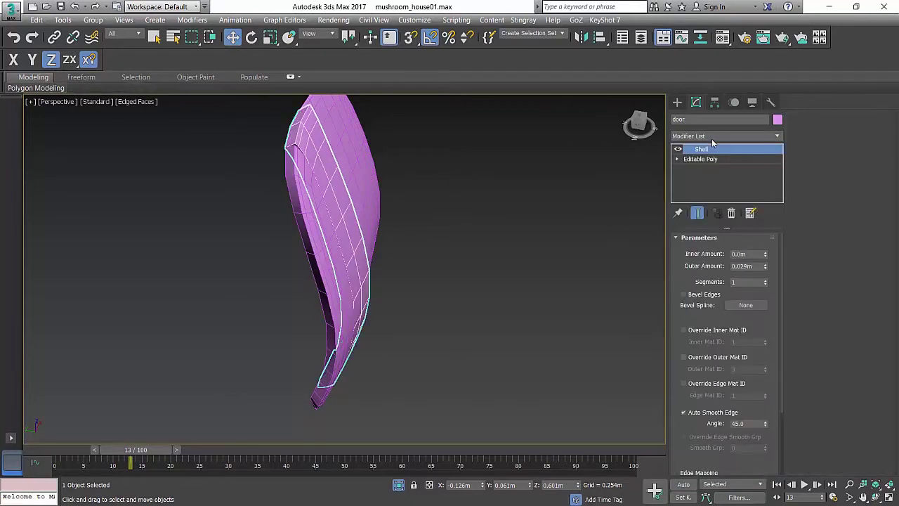
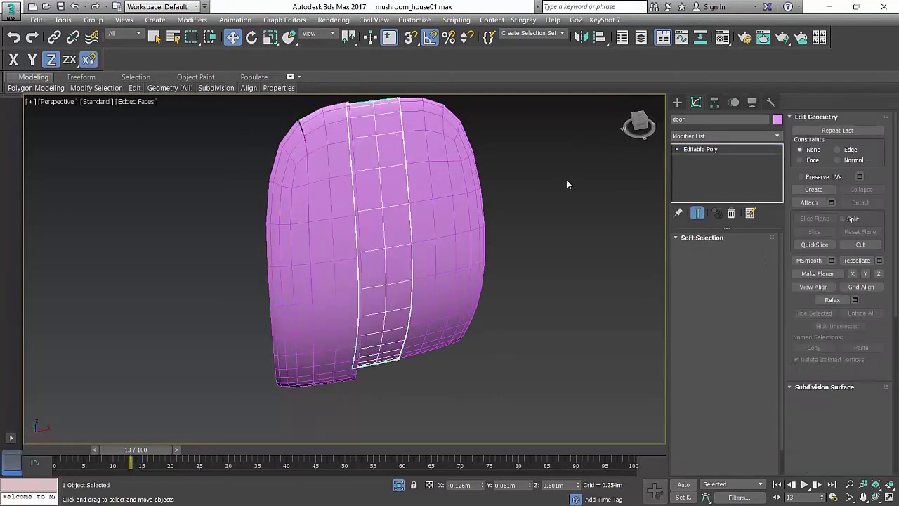
# Select the central strip and the two strips to its right and apply a Shell modifier to them together
pyautogui.keyDown('ctrl'); pyautogui.click(433, 171); pyautogui.keyUp('ctrl')
pyautogui.keyDown('ctrl'); pyautogui.click(462, 168); pyautogui.keyUp('ctrl')
pyautogui.click(729, 139)
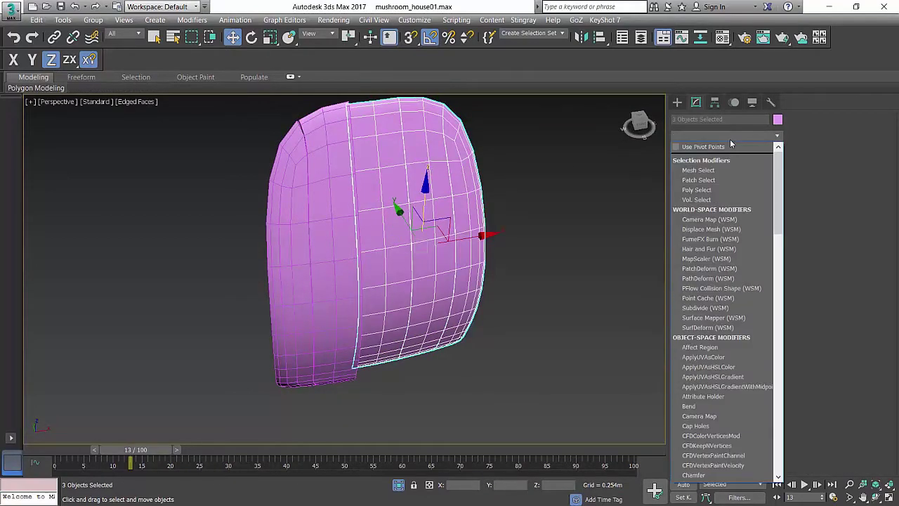
pyautogui.write('sh')
pyautogui.press('Return')
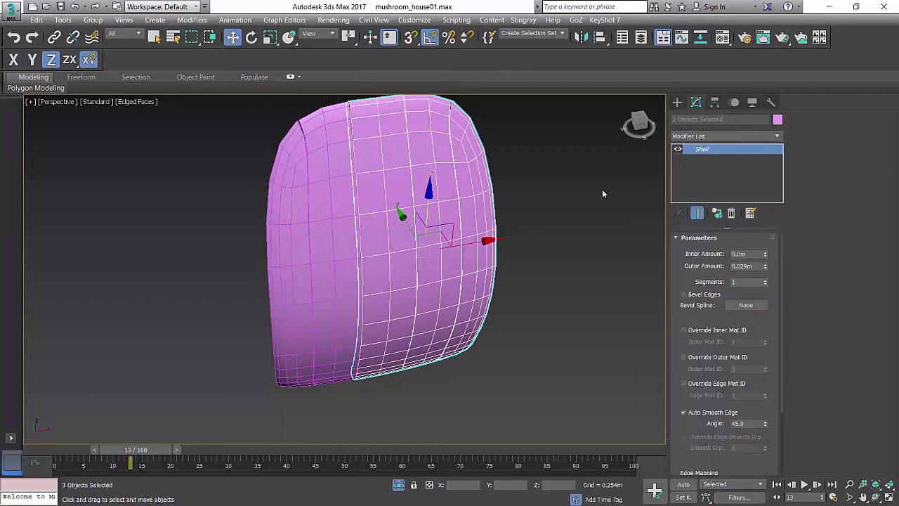
pyautogui.click(602, 189)
# Select all five door strips and apply a TurboSmooth modifier to round them into planks
pyautogui.keyDown('alt'); pyautogui.moveTo(602, 189); pyautogui.dragTo(390, 197, button='middle'); pyautogui.keyUp('alt')
pyautogui.click(389, 196)
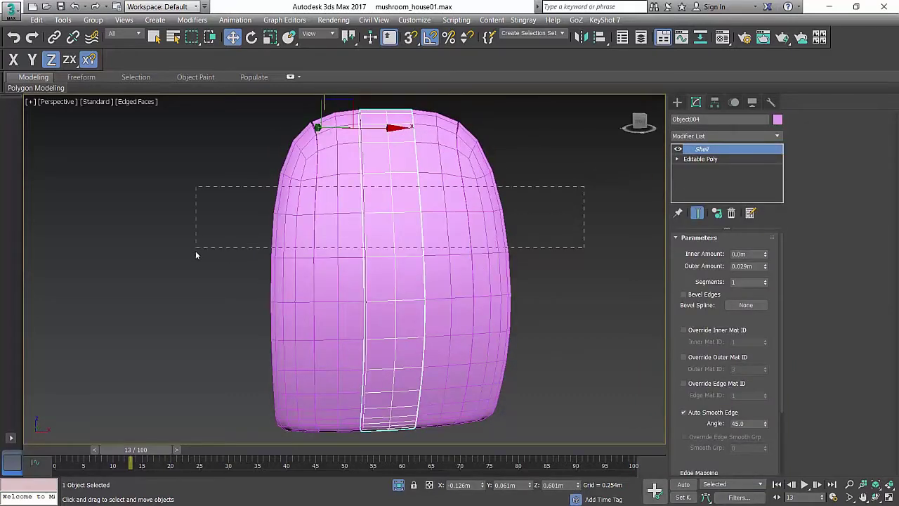
pyautogui.moveTo(195, 255); pyautogui.dragTo(196, 256)
pyautogui.click(751, 134)
pyautogui.write('tu')
pyautogui.press('Return')
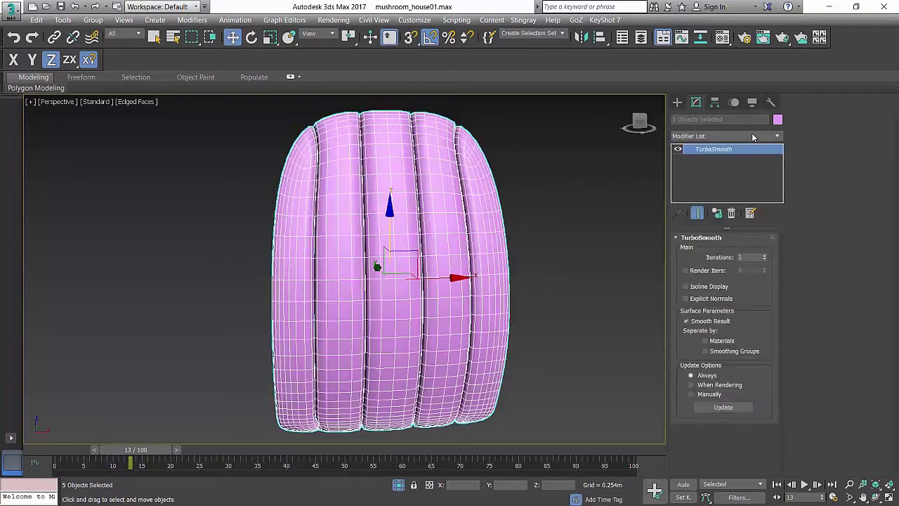
# Apply a Noise modifier to the second door plank from the left
pyautogui.click(573, 201)
pyautogui.press('F4')
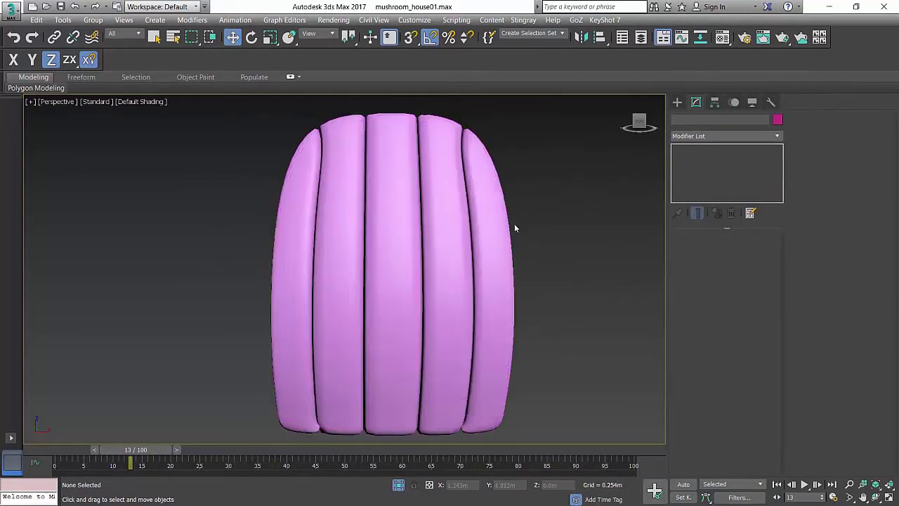
pyautogui.scroll(-3, 514, 228)
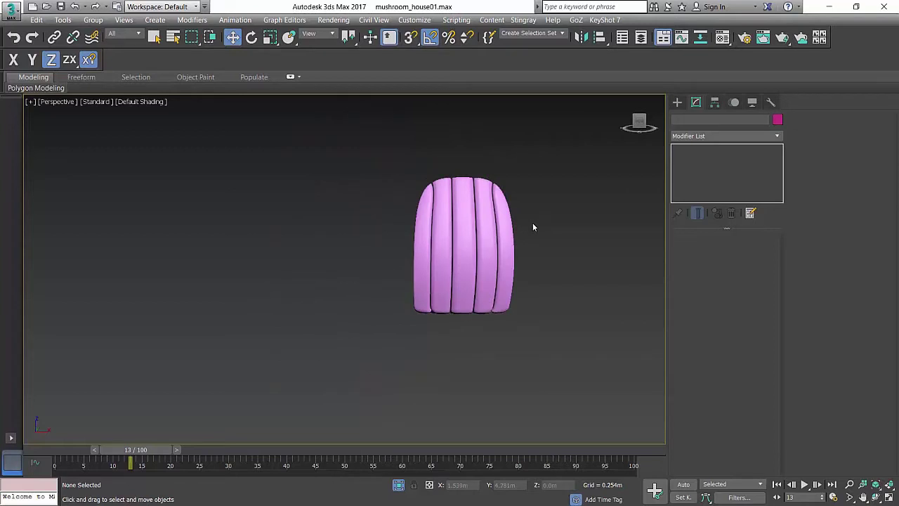
pyautogui.scroll(4, 461, 250)
pyautogui.click(438, 246)
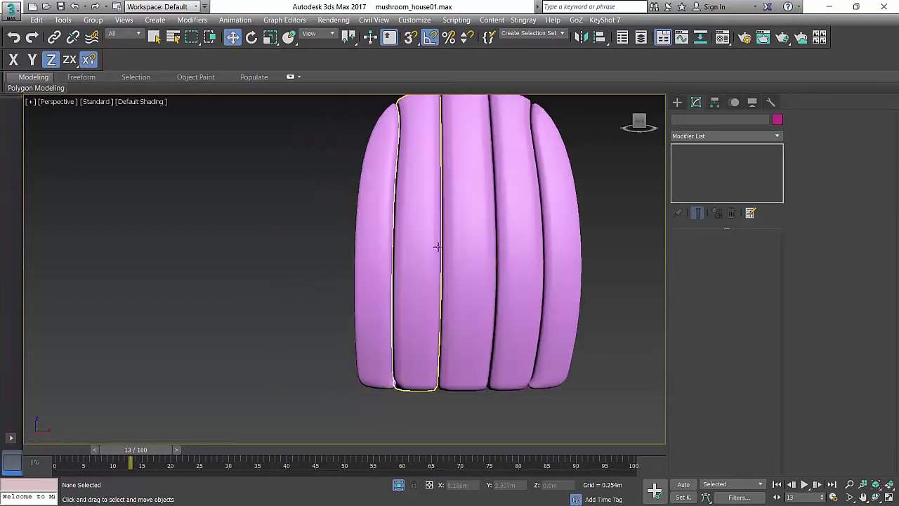
pyautogui.moveTo(410, 296); pyautogui.dragTo(416, 255, button='middle')
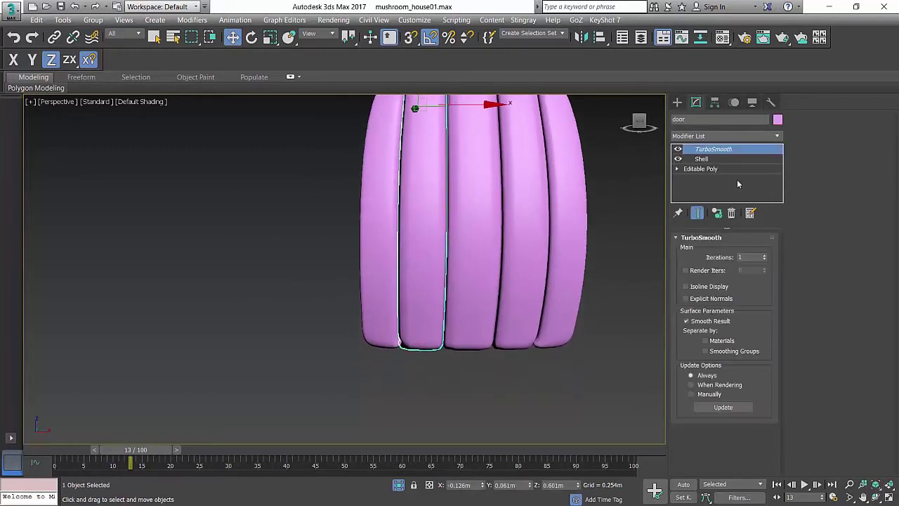
pyautogui.click(715, 136)
pyautogui.press('e')
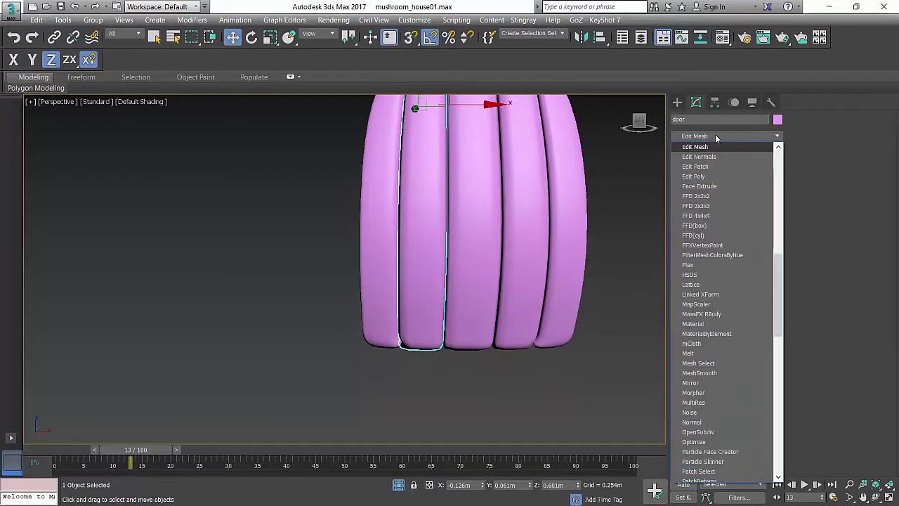
pyautogui.press('n')
pyautogui.press('Return')
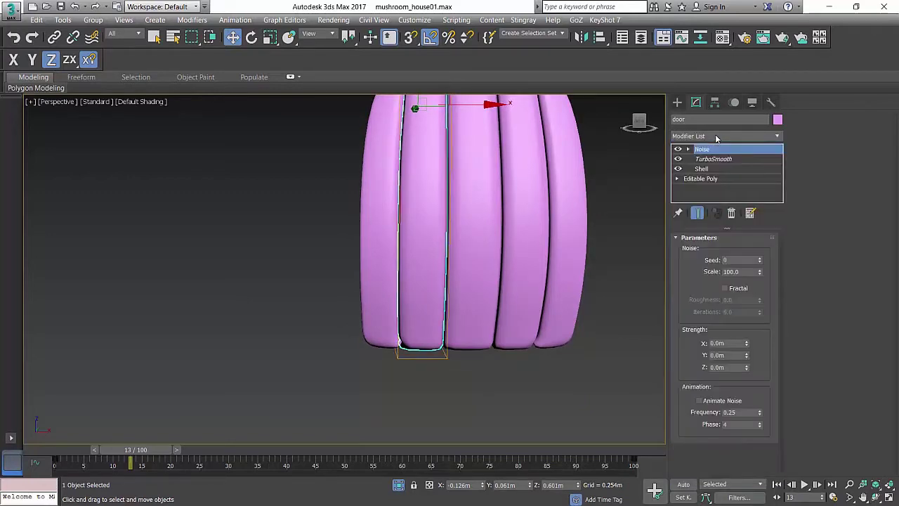
# Warp the plank by setting the Noise scale to 7.0 and its strength to X 0.006 m, Y 0.001 m and Z 0.043 m
pyautogui.scroll(-3, 508, 226)
pyautogui.moveTo(508, 226); pyautogui.dragTo(432, 291, button='middle')
pyautogui.press('F4')
pyautogui.scroll(-2, 434, 290)
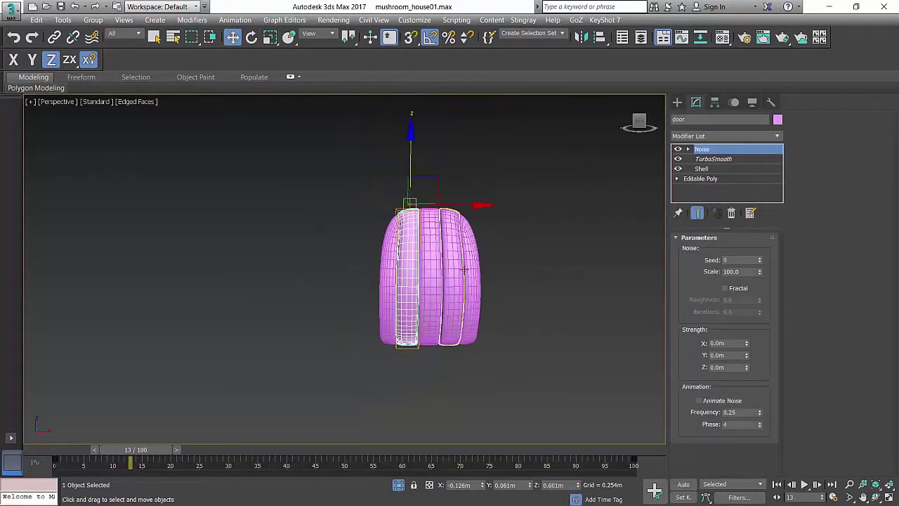
pyautogui.scroll(4, 435, 289)
pyautogui.moveTo(745, 344); pyautogui.dragTo(737, 289)
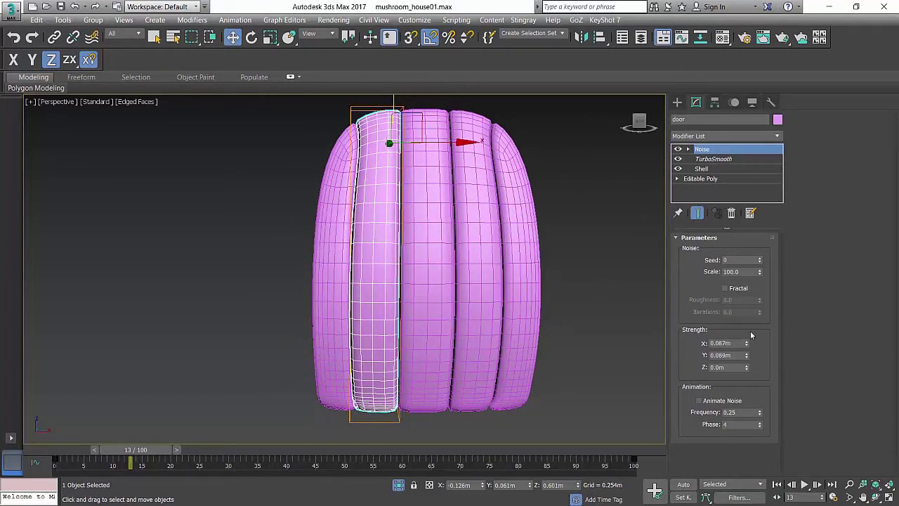
pyautogui.moveTo(746, 369); pyautogui.dragTo(769, 162)
pyautogui.moveTo(758, 275); pyautogui.dragTo(742, 401)
pyautogui.keyDown('alt'); pyautogui.moveTo(443, 289); pyautogui.dragTo(425, 224, button='middle'); pyautogui.keyUp('alt')
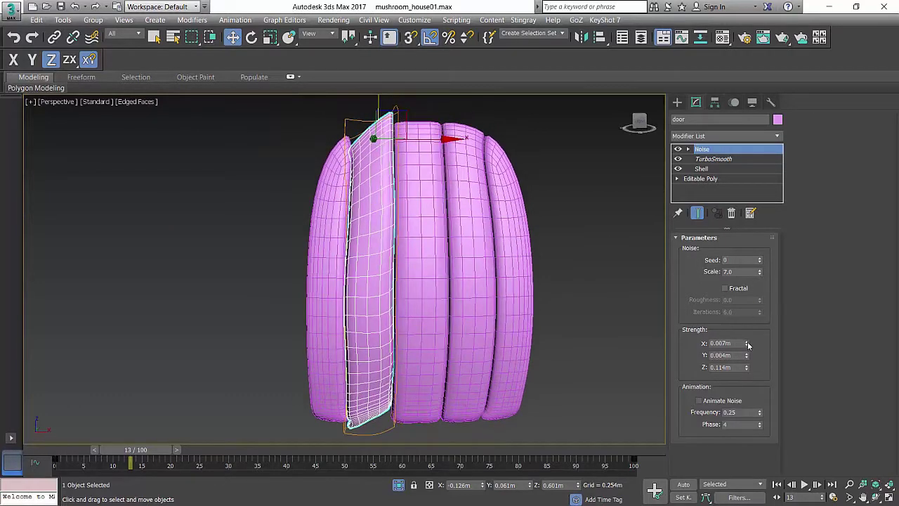
pyautogui.moveTo(747, 345); pyautogui.dragTo(744, 399)
pyautogui.moveTo(518, 338); pyautogui.dragTo(519, 313, button='middle')
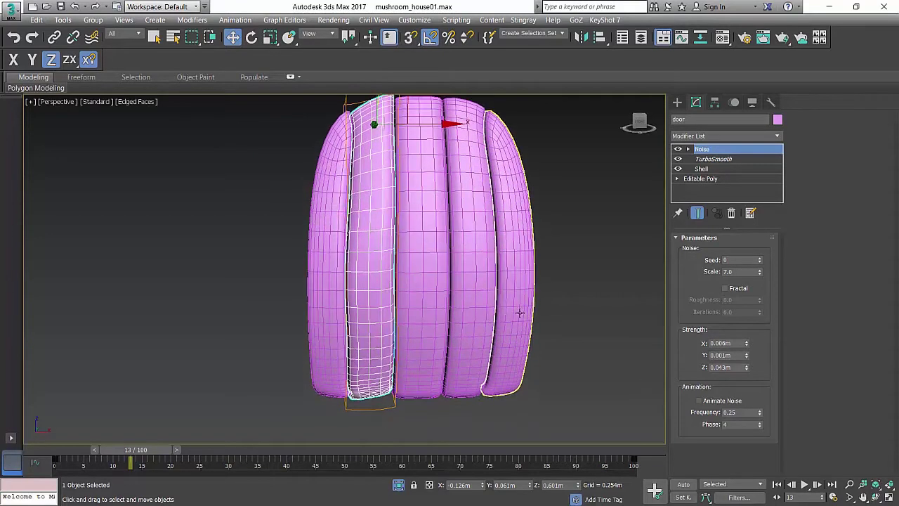
# Apply an Edit Poly modifier to the fourth door plank from the left
pyautogui.click(463, 234)
pyautogui.moveTo(545, 243); pyautogui.dragTo(496, 243, button='middle')
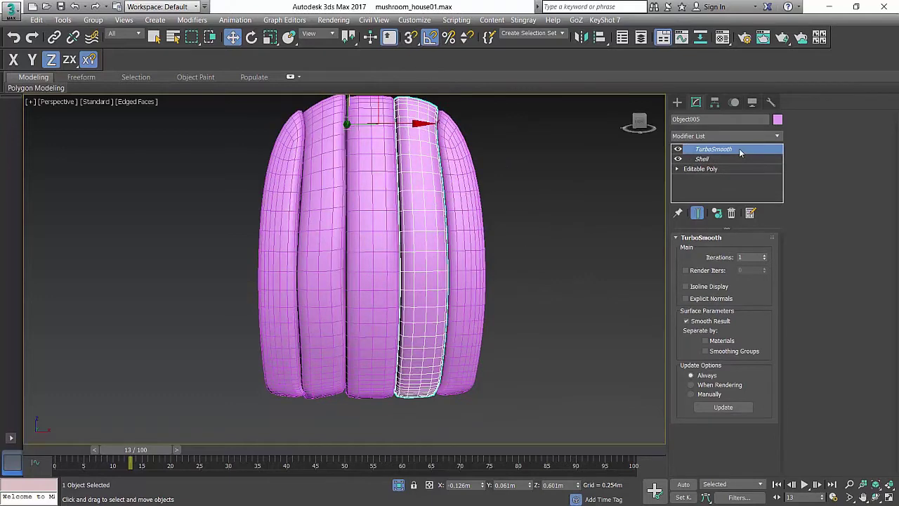
pyautogui.click(732, 137)
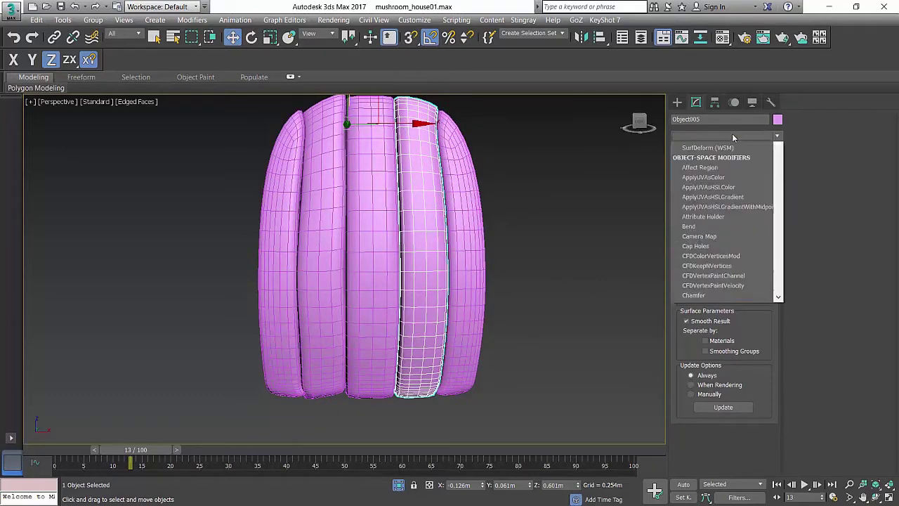
pyautogui.press('e')
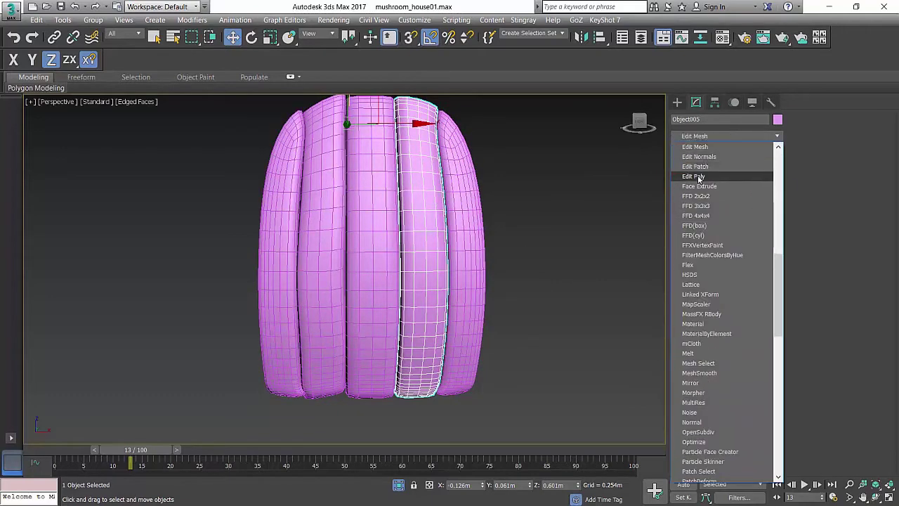
pyautogui.click(697, 176)
# Cut a slightly slanted edge down the lower front of the fourth plank and across its bottom end
pyautogui.scroll(5, 438, 400)
pyautogui.keyDown('alt'); pyautogui.moveTo(600, 213); pyautogui.dragTo(617, 206, button='middle'); pyautogui.keyUp('alt')
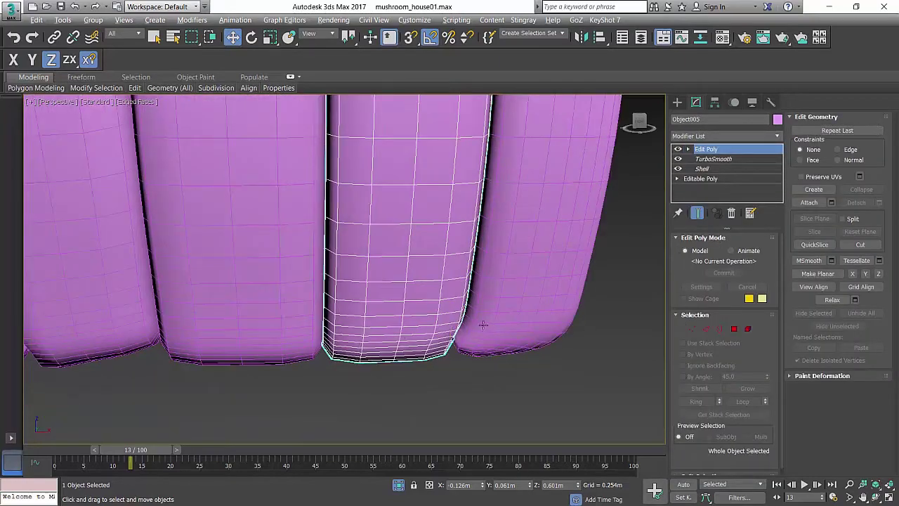
pyautogui.scroll(3, 483, 325)
pyautogui.keyDown('alt'); pyautogui.moveTo(483, 326); pyautogui.dragTo(453, 308, button='middle'); pyautogui.keyUp('alt')
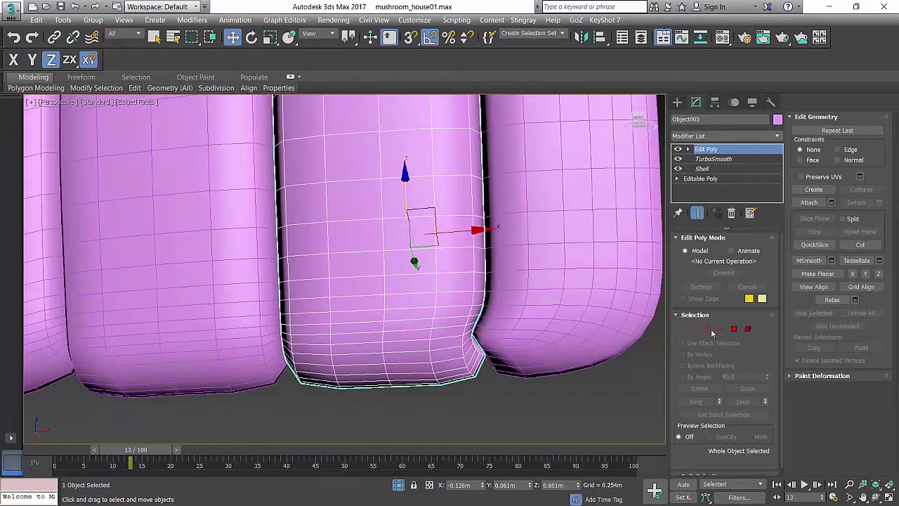
pyautogui.click(867, 245)
pyautogui.keyDown('alt'); pyautogui.moveTo(401, 271); pyautogui.dragTo(420, 260, button='middle'); pyautogui.keyUp('alt')
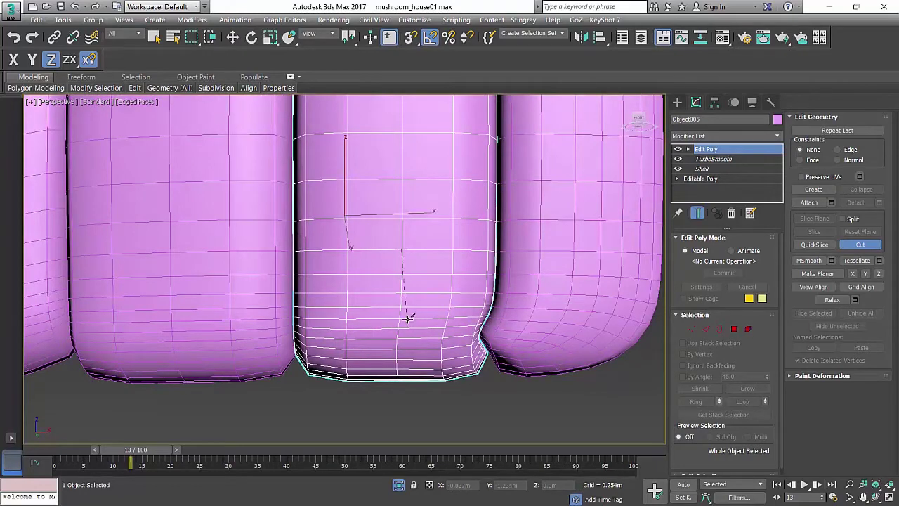
pyautogui.scroll(4, 411, 319)
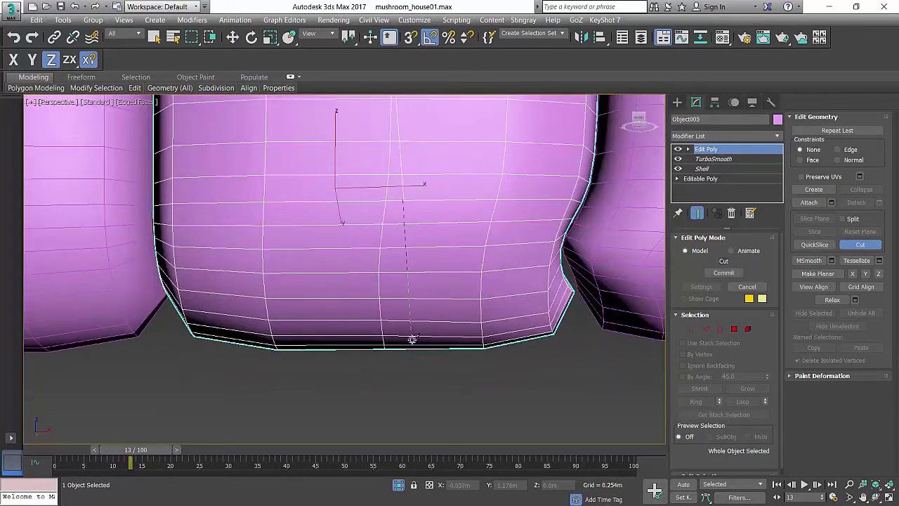
pyautogui.click(413, 336)
pyautogui.keyDown('alt'); pyautogui.moveTo(435, 335); pyautogui.dragTo(351, 260, button='middle'); pyautogui.keyUp('alt')
pyautogui.scroll(-5, 440, 287)
pyautogui.scroll(4, 422, 264)
pyautogui.rightClick(366, 174)
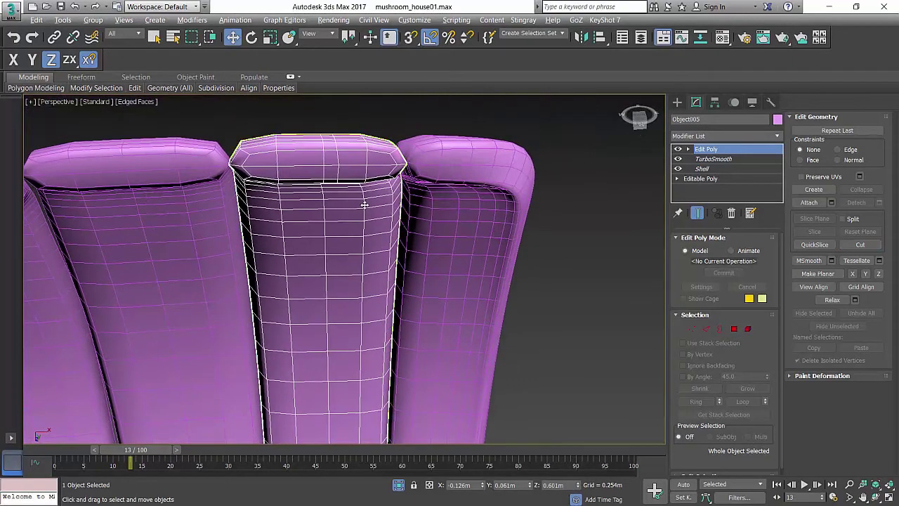
# Cut a slanted edge on the back of the plank that meets the cut across its bottom end
pyautogui.hotkey('alt', 'c')
pyautogui.keyDown('alt'); pyautogui.moveTo(364, 204); pyautogui.dragTo(347, 141, button='middle'); pyautogui.keyUp('alt')
pyautogui.scroll(4, 351, 167)
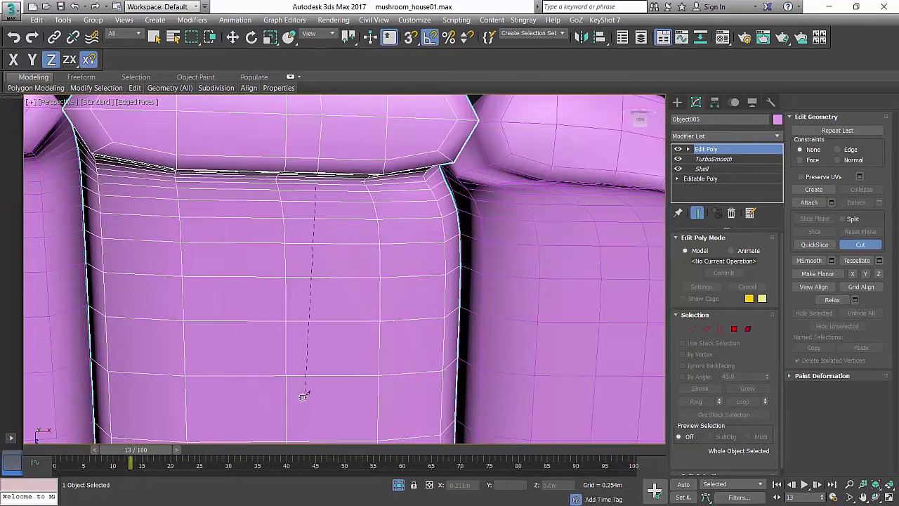
pyautogui.click(287, 374)
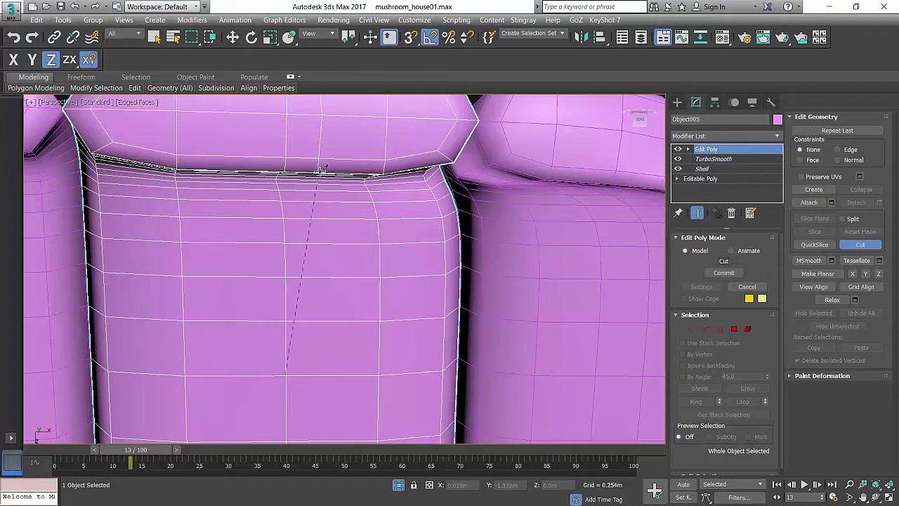
pyautogui.scroll(-5, 327, 211)
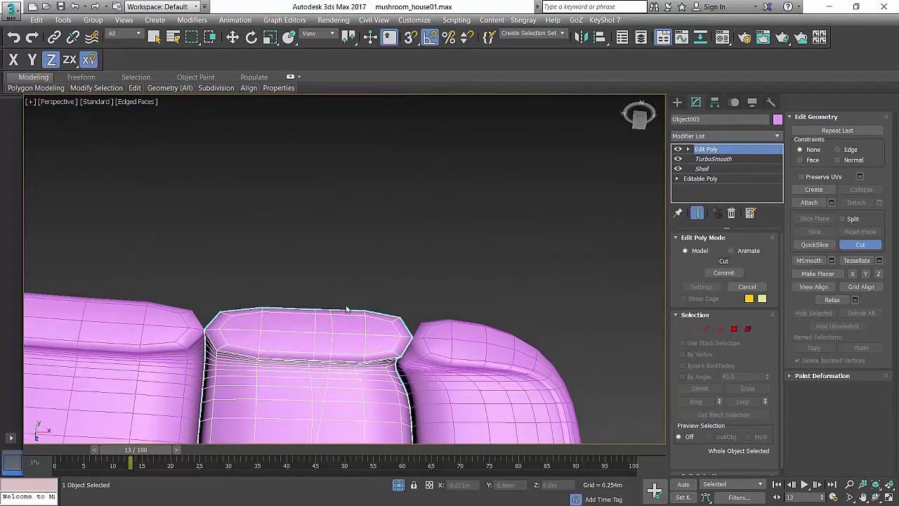
pyautogui.rightClick(371, 309)
# Select the ring of short edges between the new cut and the neighbouring edge line and connect them with a middle line
pyautogui.scroll(5, 371, 309)
pyautogui.press('2')
pyautogui.click(317, 172)
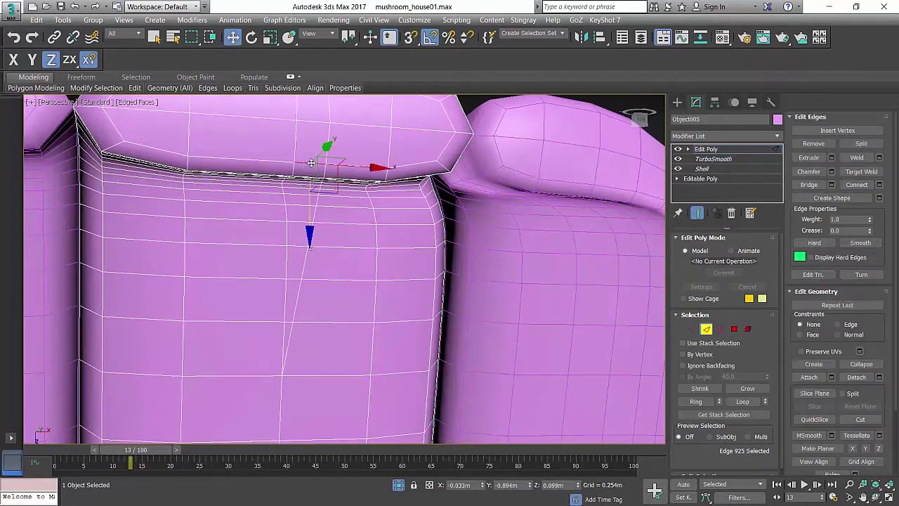
pyautogui.click(695, 403)
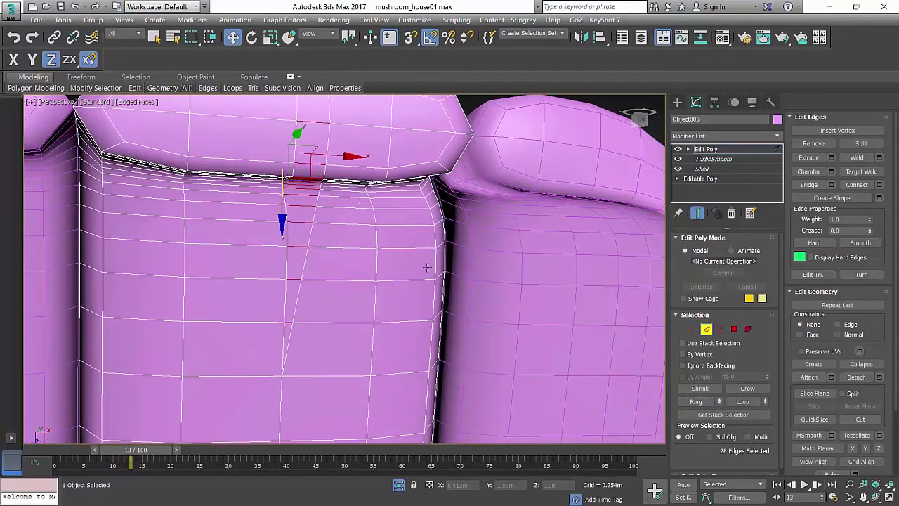
pyautogui.scroll(-4, 427, 268)
pyautogui.moveTo(427, 267)
pyautogui.keyDown('alt'); pyautogui.mouseDown(button='middle')
pyautogui.moveTo(440, 306)
pyautogui.moveTo(421, 337)
pyautogui.moveTo(437, 270)
pyautogui.mouseUp(button='middle'); pyautogui.keyUp('alt')
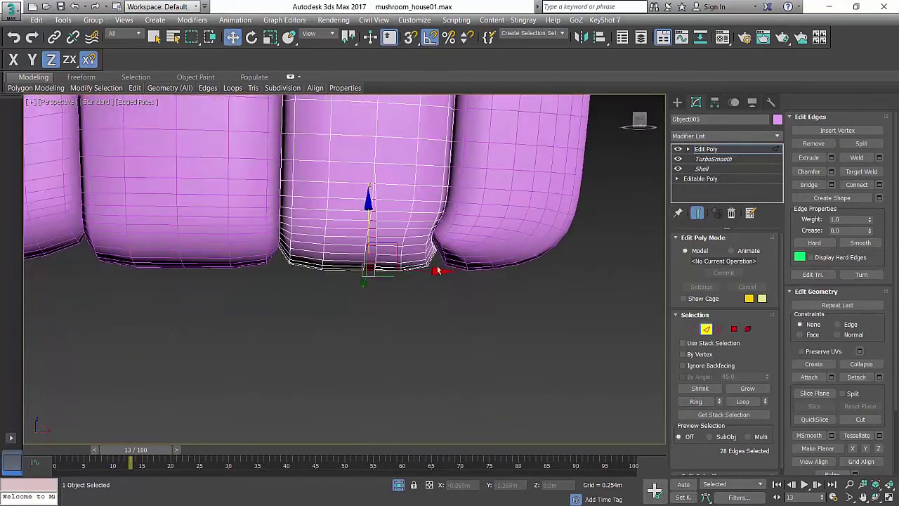
pyautogui.click(862, 186)
pyautogui.keyDown('alt'); pyautogui.moveTo(461, 234); pyautogui.dragTo(462, 239, button='middle'); pyautogui.keyUp('alt')
pyautogui.scroll(4, 384, 229)
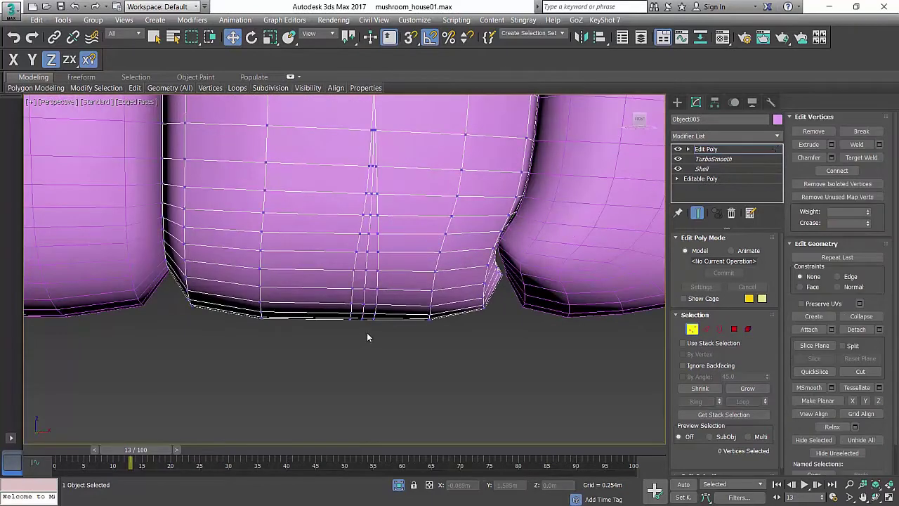
# Scale the connecting middle edges inward and shift them slightly upward to form a crack at the plank's bottom
pyautogui.press('r')
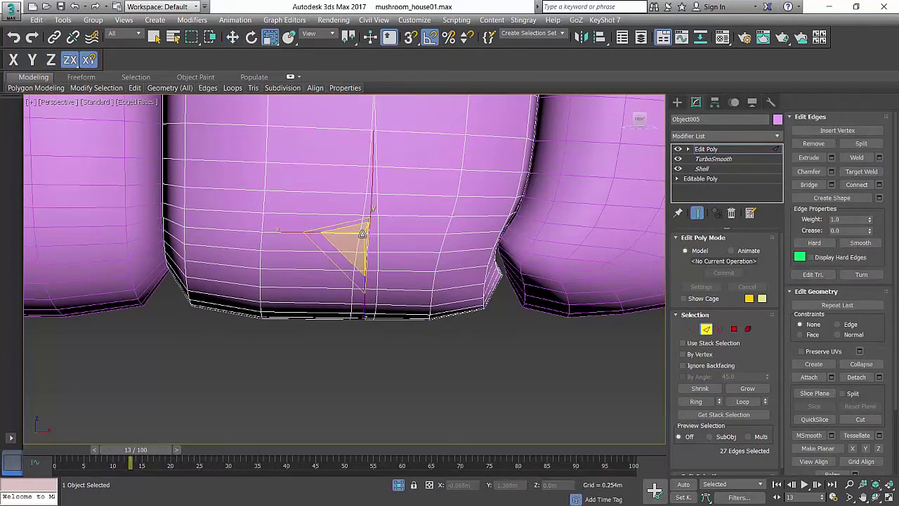
pyautogui.moveTo(360, 235); pyautogui.dragTo(351, 246)
pyautogui.press('w')
pyautogui.moveTo(365, 178); pyautogui.dragTo(365, 171)
pyautogui.scroll(-3, 366, 172)
pyautogui.keyDown('alt'); pyautogui.moveTo(372, 183); pyautogui.dragTo(393, 225, button='middle'); pyautogui.keyUp('alt')
pyautogui.press('F4')
pyautogui.click(529, 345)
pyautogui.scroll(-5, 456, 282)
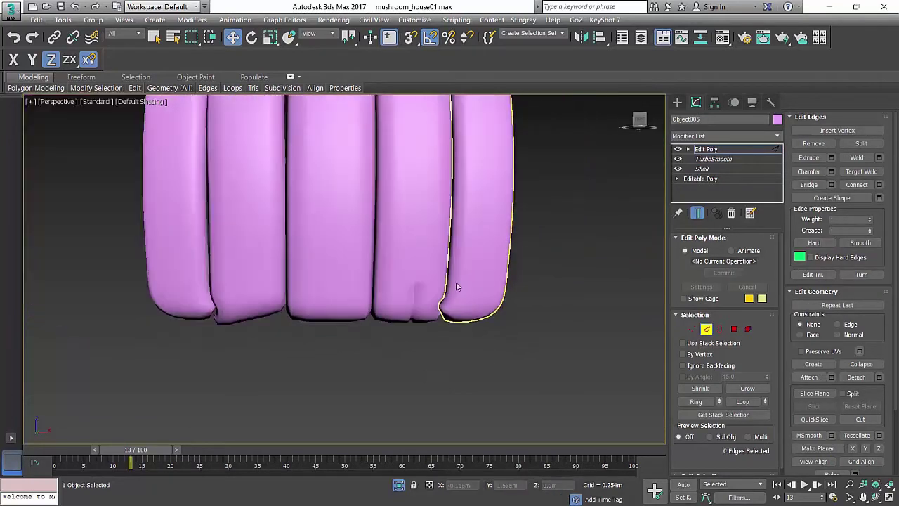
pyautogui.scroll(3, 442, 302)
pyautogui.scroll(-2, 453, 248)
# Select the fourth plank's whole element and reassign its smoothing groups with Auto Smooth at 45.0
pyautogui.press('5')
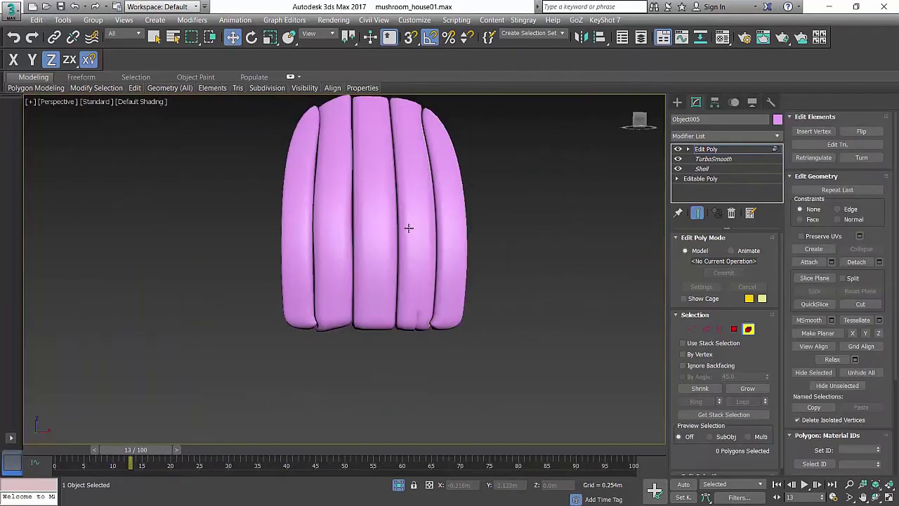
pyautogui.click(410, 227)
pyautogui.moveTo(484, 267); pyautogui.dragTo(485, 235, button='middle')
pyautogui.scroll(-4, 876, 279)
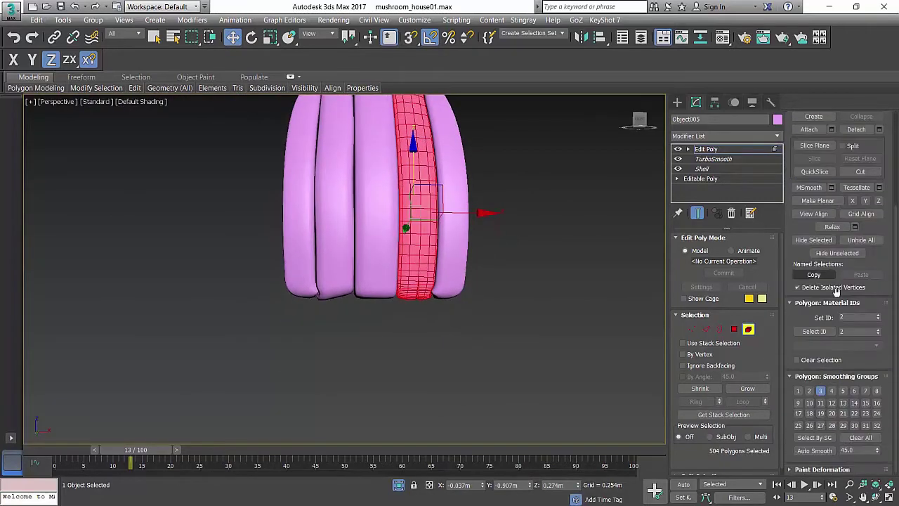
pyautogui.click(750, 330)
pyautogui.click(510, 327)
pyautogui.moveTo(482, 299); pyautogui.dragTo(471, 363, button='middle')
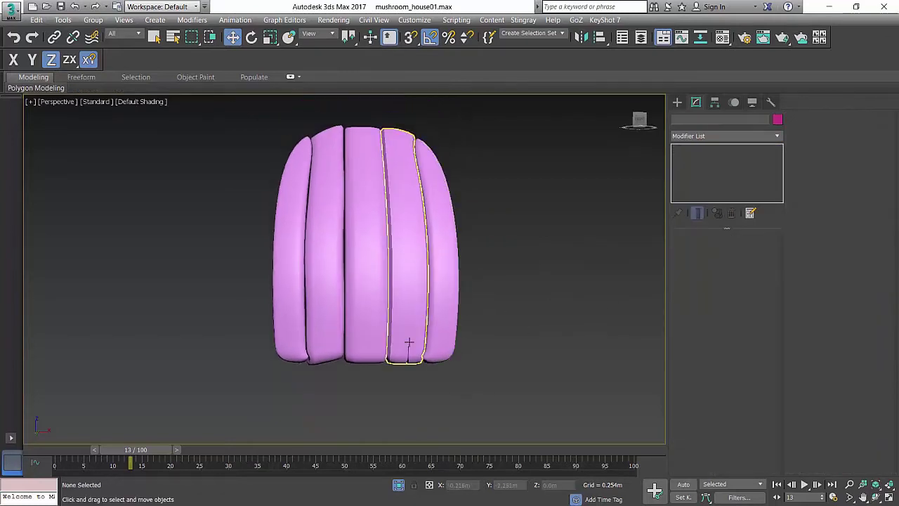
# Isolate the fourth plank with its wireframe edges displayed
pyautogui.scroll(5, 437, 281)
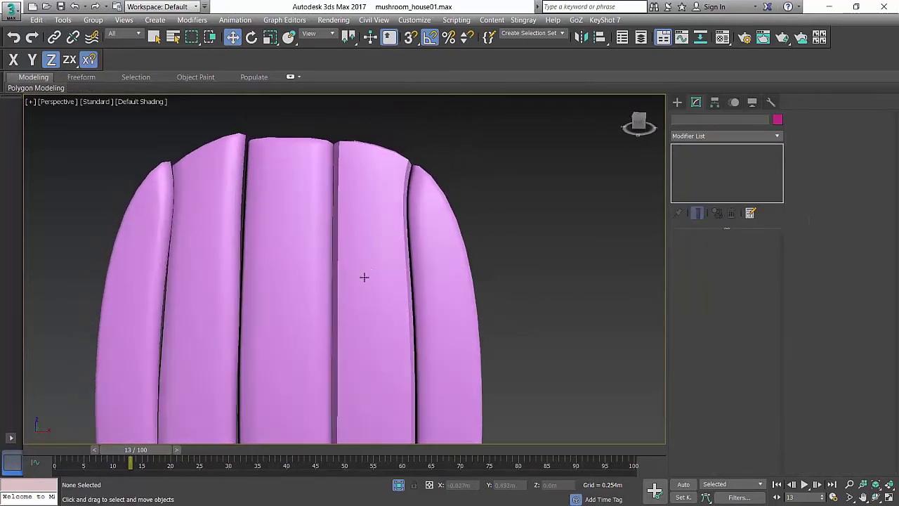
pyautogui.scroll(5, 363, 277)
pyautogui.press('F4')
pyautogui.click(391, 232)
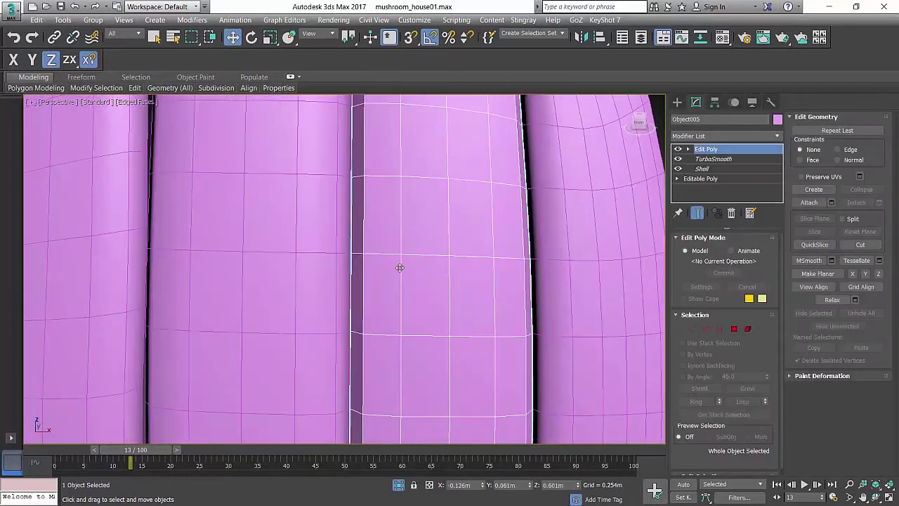
pyautogui.keyDown('alt'); pyautogui.moveTo(400, 268); pyautogui.dragTo(403, 273, button='middle'); pyautogui.keyUp('alt')
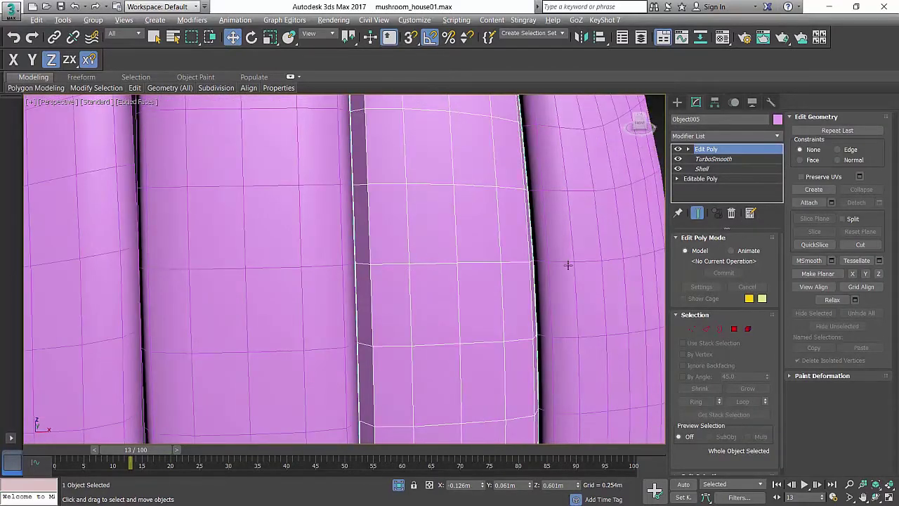
pyautogui.hotkey('alt', 'q')
pyautogui.scroll(5, 447, 229)
# Cut a bent line from the left side edge across the upper front of the isolated plank and switch to edge editing
pyautogui.hotkey('alt', 'c')
pyautogui.keyDown('alt'); pyautogui.moveTo(448, 229); pyautogui.dragTo(412, 189, button='middle'); pyautogui.keyUp('alt')
pyautogui.click(442, 191)
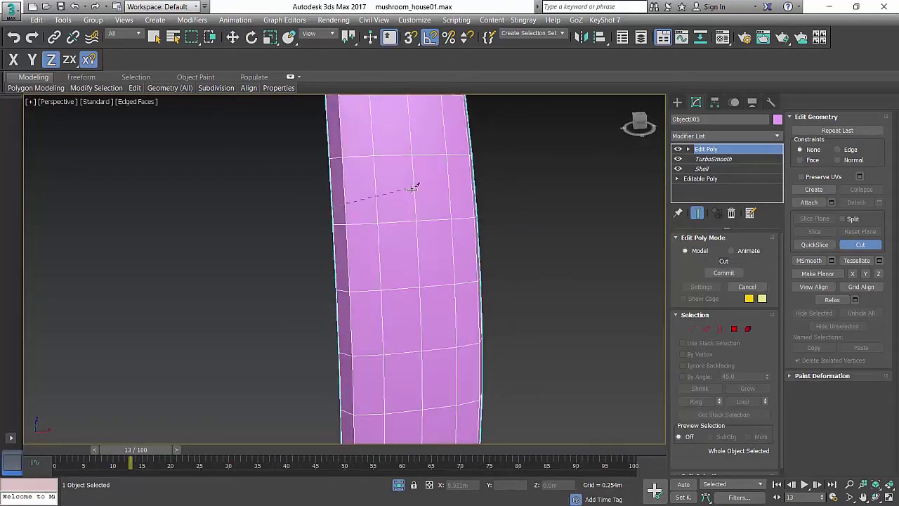
pyautogui.click(452, 220)
pyautogui.rightClick(480, 196)
pyautogui.rightClick(486, 181)
pyautogui.keyDown('alt'); pyautogui.moveTo(406, 207); pyautogui.dragTo(442, 204, button='middle'); pyautogui.keyUp('alt')
pyautogui.press('2')
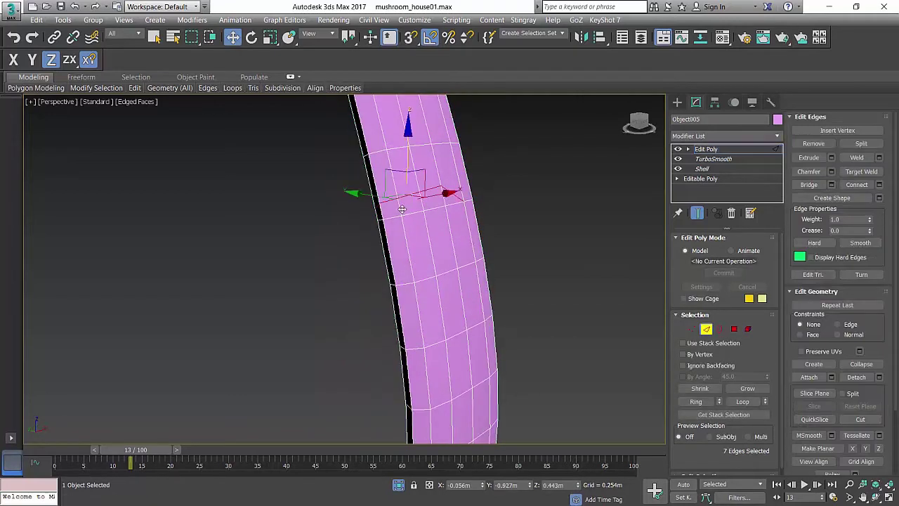
# Select the ring of short edges between the cut line and the row below it and connect them with a middle line
pyautogui.click(401, 207)
pyautogui.click(696, 402)
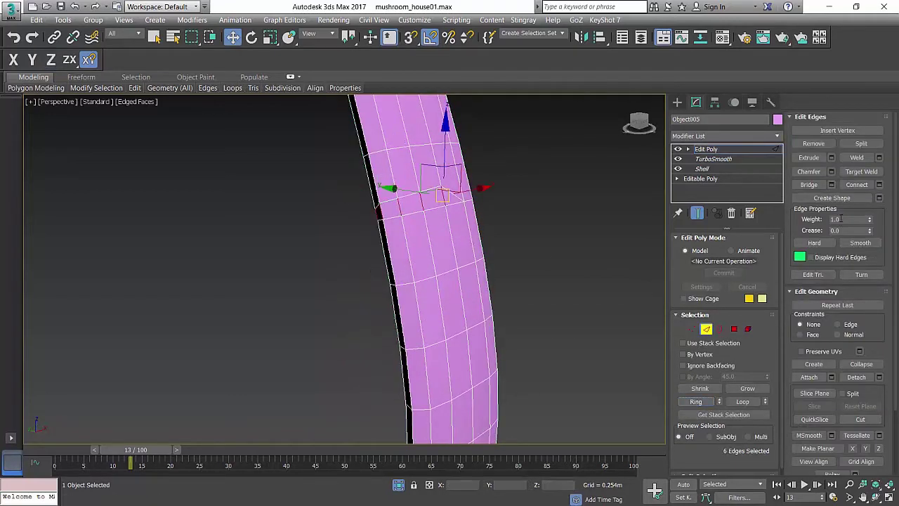
pyautogui.click(857, 185)
# Scale the new middle edges slightly and move them into the plank to form a crack at its side, then leave edge editing
pyautogui.scroll(5, 404, 246)
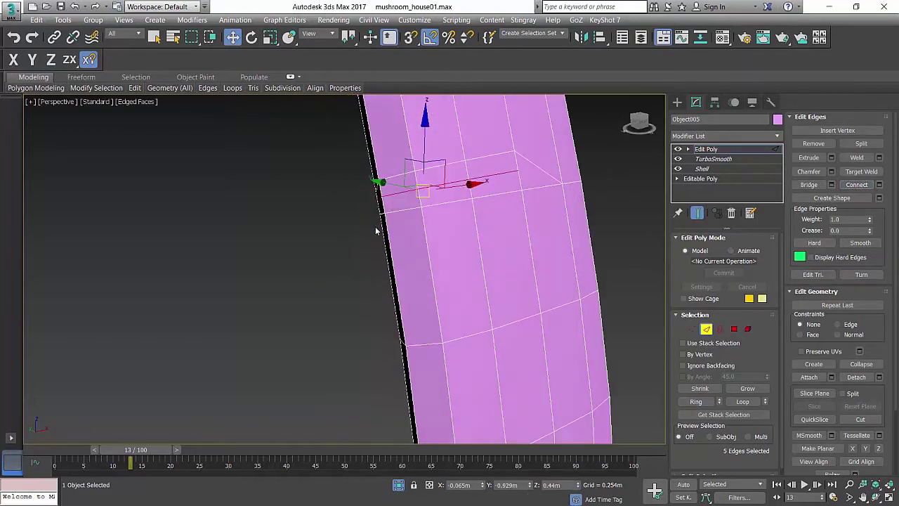
pyautogui.press('r')
pyautogui.moveTo(394, 247); pyautogui.dragTo(388, 253)
pyautogui.press('w')
pyautogui.keyDown('alt'); pyautogui.moveTo(487, 245); pyautogui.dragTo(435, 254, button='middle'); pyautogui.keyUp('alt')
pyautogui.moveTo(416, 236); pyautogui.dragTo(439, 233)
pyautogui.scroll(-6, 454, 231)
pyautogui.moveTo(453, 231); pyautogui.dragTo(535, 229, button='middle')
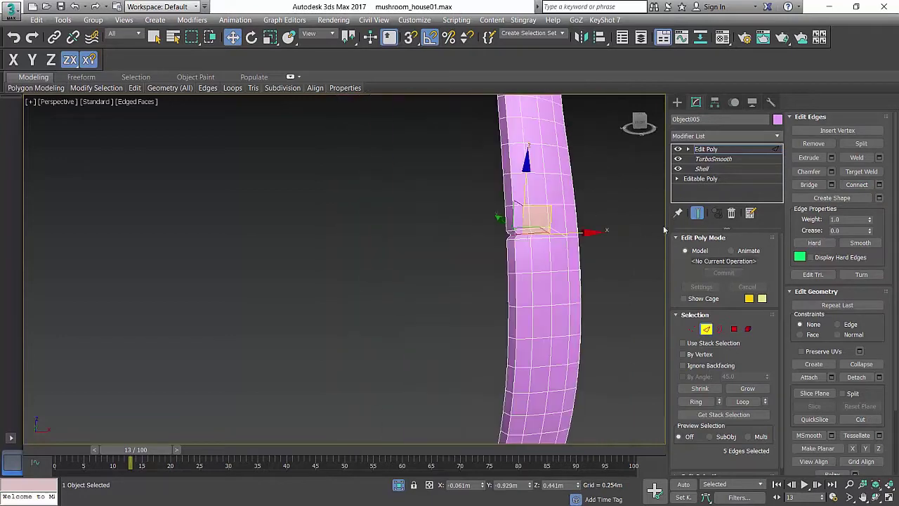
pyautogui.click(707, 330)
pyautogui.click(614, 311)
# Hide the wireframe edges, select the fourth plank's whole element and reassign its smoothing groups with Auto Smooth at 45.0
pyautogui.press('F4')
pyautogui.scroll(-3, 478, 279)
pyautogui.moveTo(593, 265); pyautogui.dragTo(460, 282, button='middle')
pyautogui.click(450, 290)
pyautogui.press('5')
pyautogui.click(449, 290)
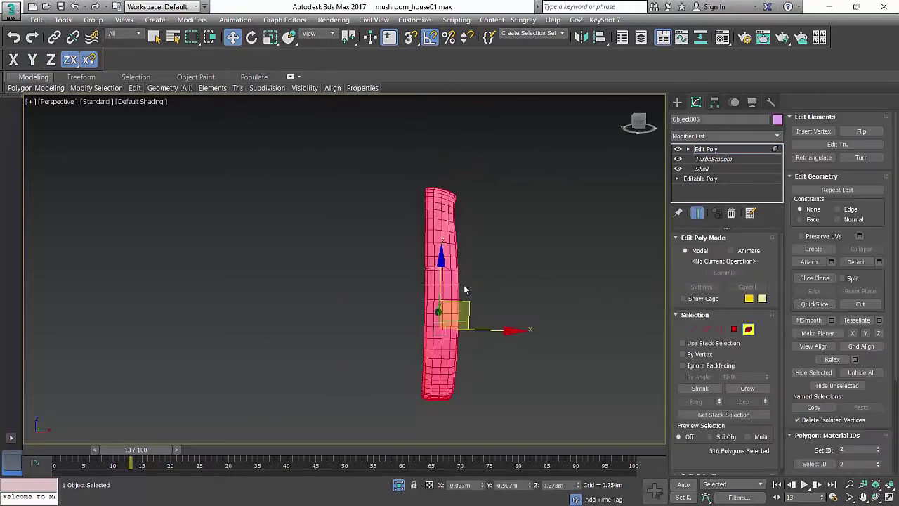
pyautogui.scroll(-4, 886, 394)
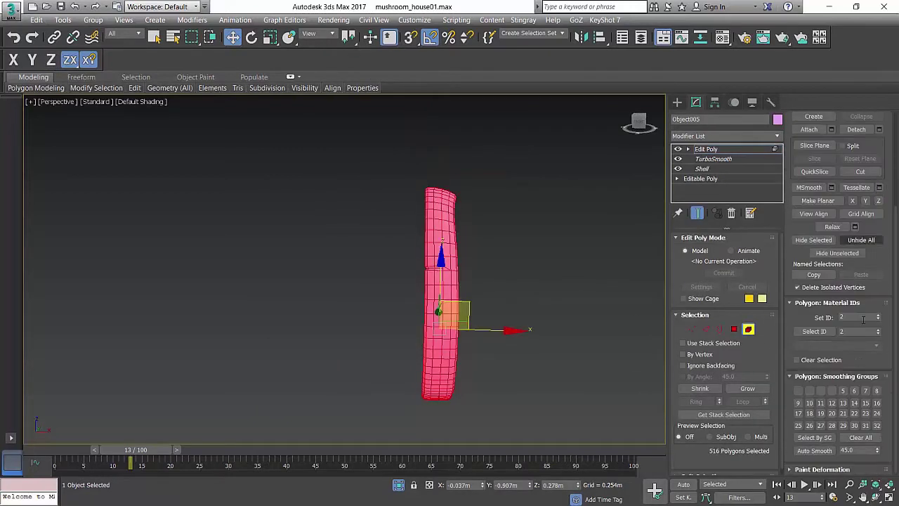
pyautogui.click(816, 450)
pyautogui.click(749, 329)
pyautogui.click(482, 276)
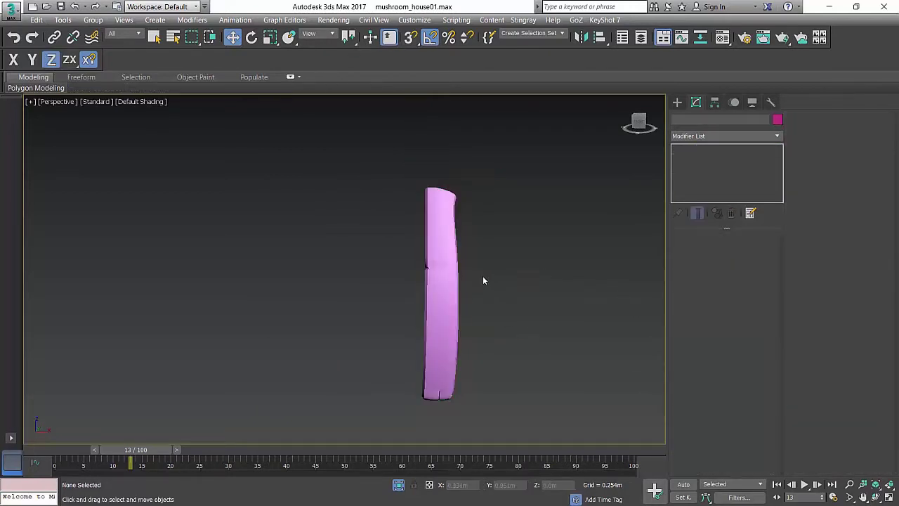
# End the isolation of the fourth plank to bring back the whole mushroom house
pyautogui.scroll(6, 483, 275)
pyautogui.moveTo(302, 281); pyautogui.dragTo(471, 309, button='middle')
pyautogui.scroll(-10, 358, 284)
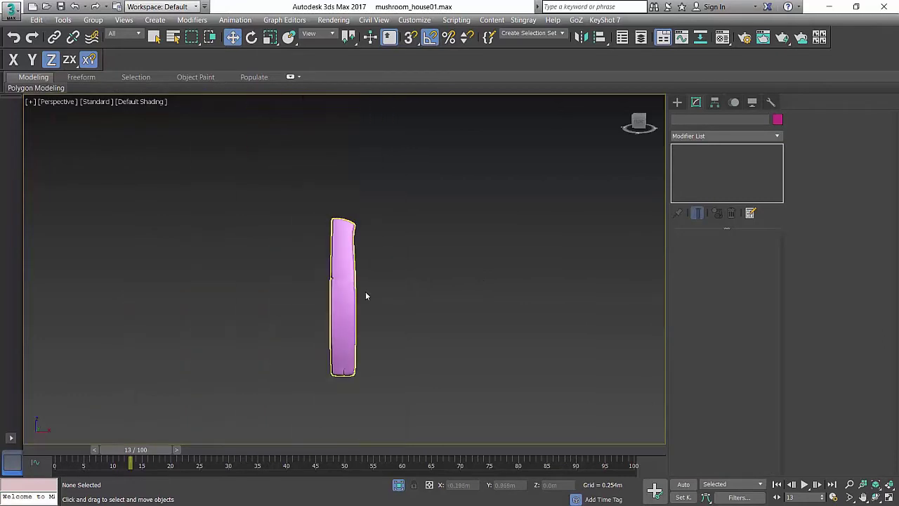
pyautogui.click(401, 485)
pyautogui.moveTo(395, 327); pyautogui.dragTo(390, 378, button='middle')
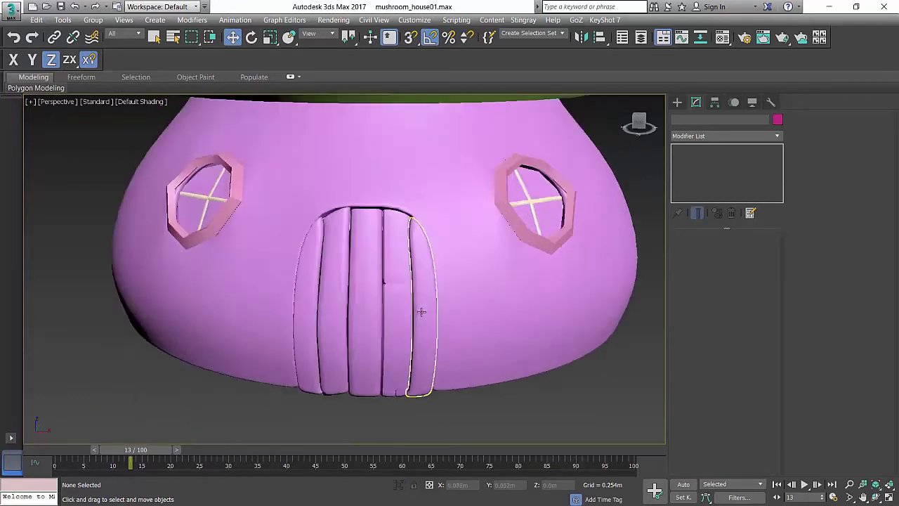
# Select the second door plank from the left and isolate it
pyautogui.scroll(3, 400, 303)
pyautogui.keyDown('alt'); pyautogui.moveTo(329, 295); pyautogui.dragTo(440, 280, button='middle'); pyautogui.keyUp('alt')
pyautogui.moveTo(540, 278); pyautogui.dragTo(390, 291, button='middle')
pyautogui.moveTo(390, 290); pyautogui.dragTo(509, 382, button='middle')
pyautogui.keyDown('alt'); pyautogui.moveTo(307, 306); pyautogui.dragTo(361, 278, button='middle'); pyautogui.keyUp('alt')
pyautogui.click(327, 300)
pyautogui.hotkey('alt', 'q')
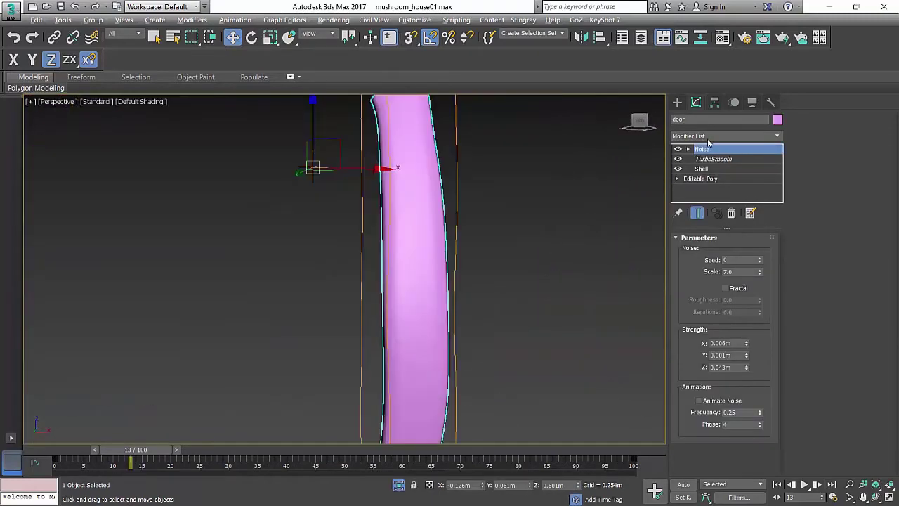
# Add an Edit Poly modifier above Noise on the isolated plank and display its wireframe edges
pyautogui.click(707, 138)
pyautogui.press('e')
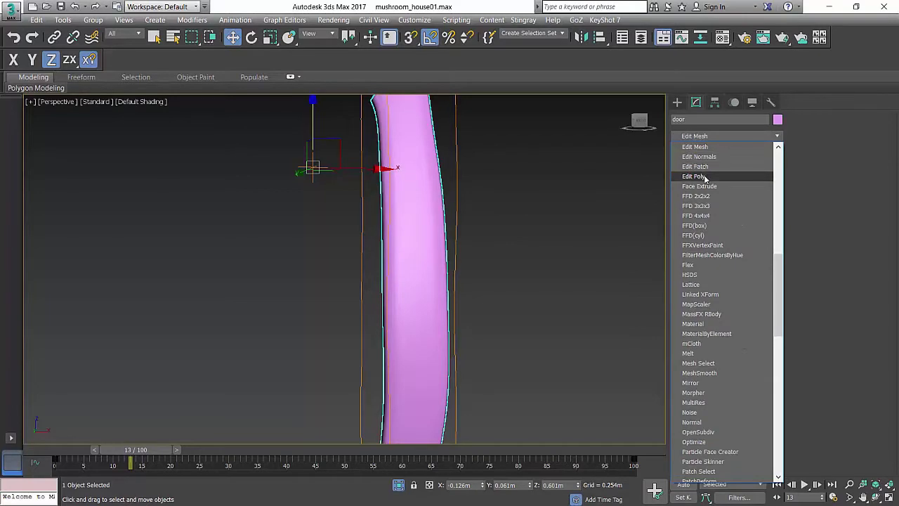
pyautogui.click(705, 177)
pyautogui.press('F4')
pyautogui.keyDown('alt'); pyautogui.moveTo(497, 263); pyautogui.dragTo(395, 262, button='middle'); pyautogui.keyUp('alt')
pyautogui.scroll(4, 420, 307)
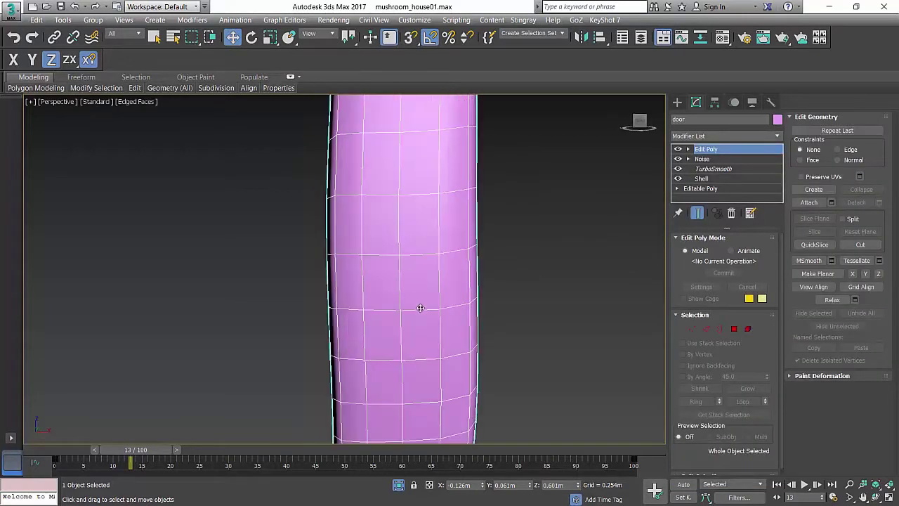
pyautogui.keyDown('alt'); pyautogui.moveTo(420, 308); pyautogui.dragTo(433, 222, button='middle'); pyautogui.keyUp('alt')
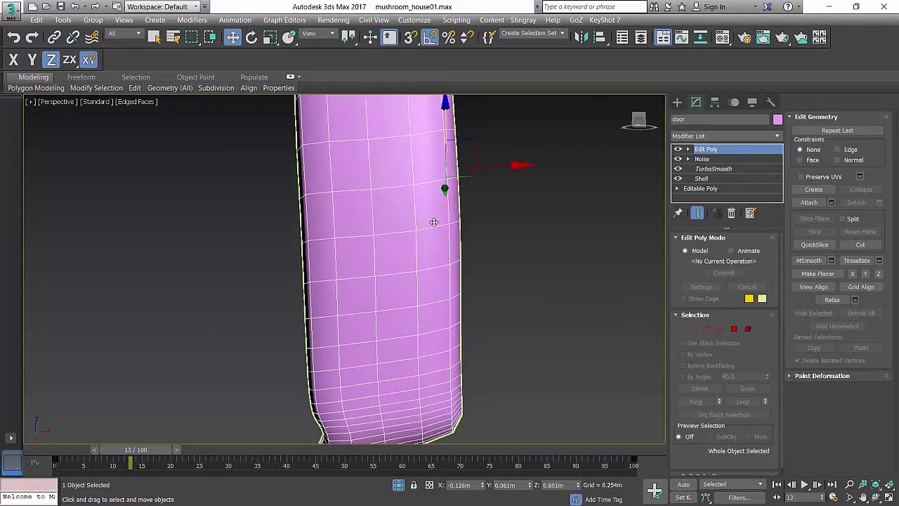
# Select four consecutive vertical edges on the plank's lower front and rotate them -10 degrees about the Y axis
pyautogui.press('2')
pyautogui.click(415, 213)
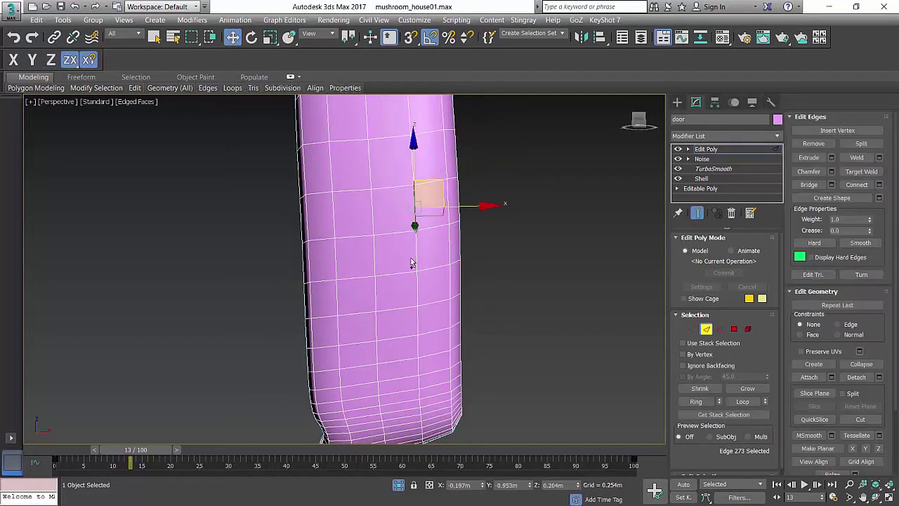
pyautogui.keyDown('ctrl'); pyautogui.click(415, 256); pyautogui.keyUp('ctrl')
pyautogui.keyDown('ctrl'); pyautogui.click(417, 289); pyautogui.keyUp('ctrl')
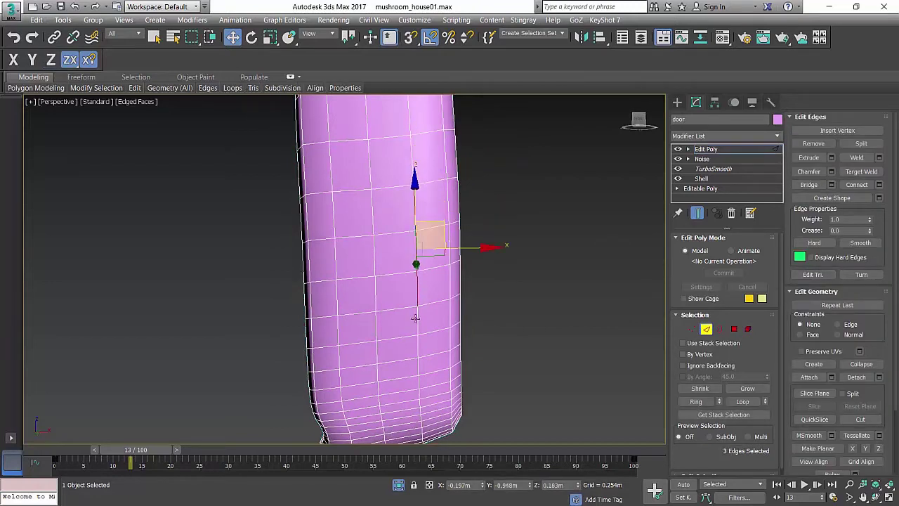
pyautogui.keyDown('ctrl'); pyautogui.click(415, 318); pyautogui.keyUp('ctrl')
pyautogui.press('e')
pyautogui.moveTo(462, 225); pyautogui.dragTo(458, 221)
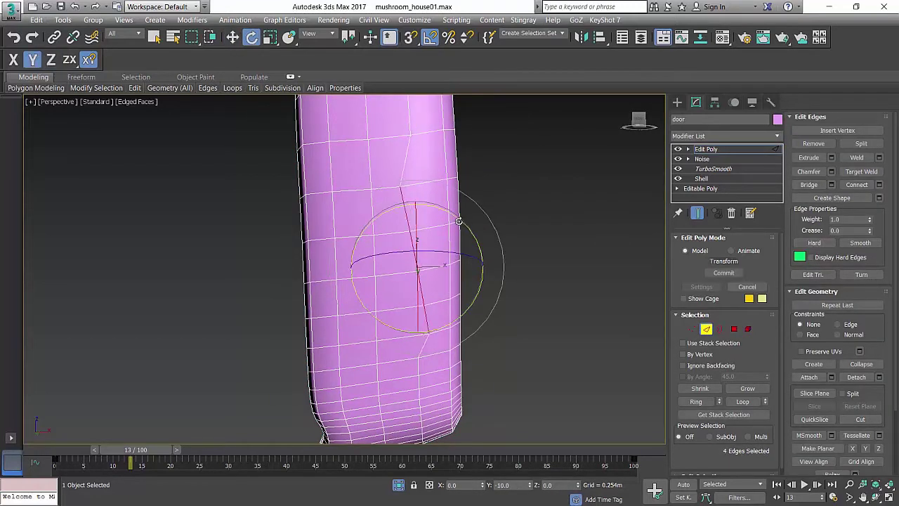
pyautogui.press('q')
pyautogui.click(533, 202)
# Cut a bent line beside the tilted edges, starting at their upper vertex and rejoining the same edge column near the plank's bottom
pyautogui.scroll(4, 461, 239)
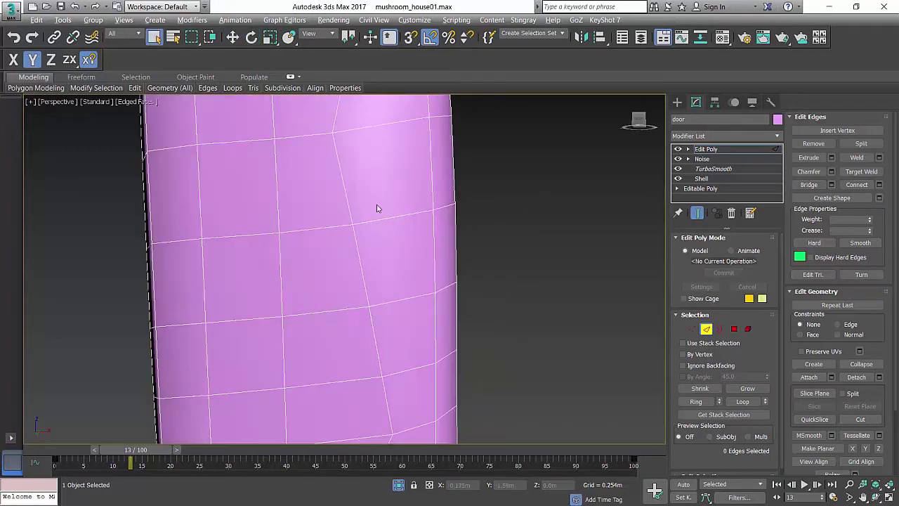
pyautogui.hotkey('alt', 'c')
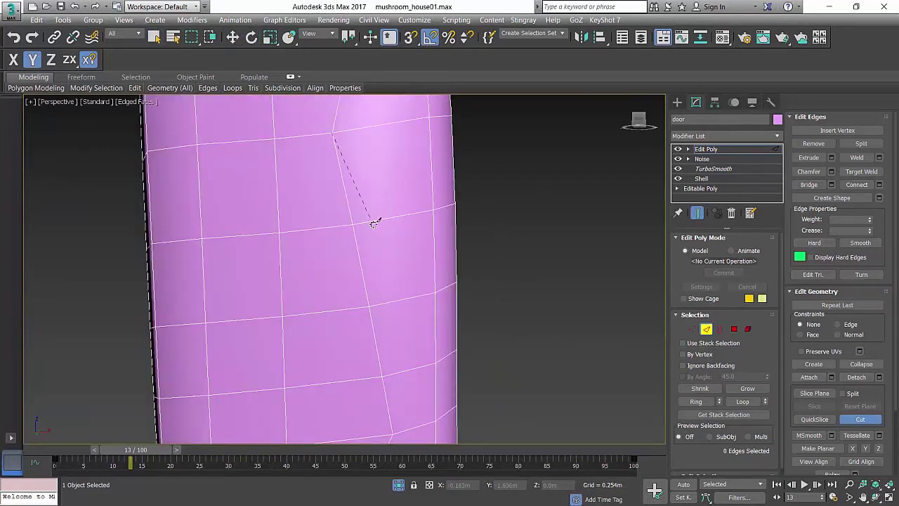
pyautogui.click(375, 220)
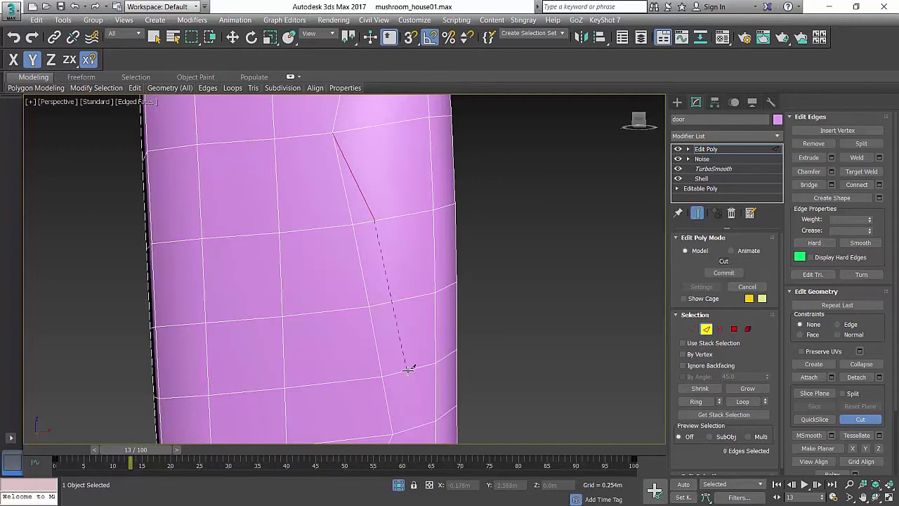
pyautogui.moveTo(437, 380); pyautogui.dragTo(411, 255, button='middle')
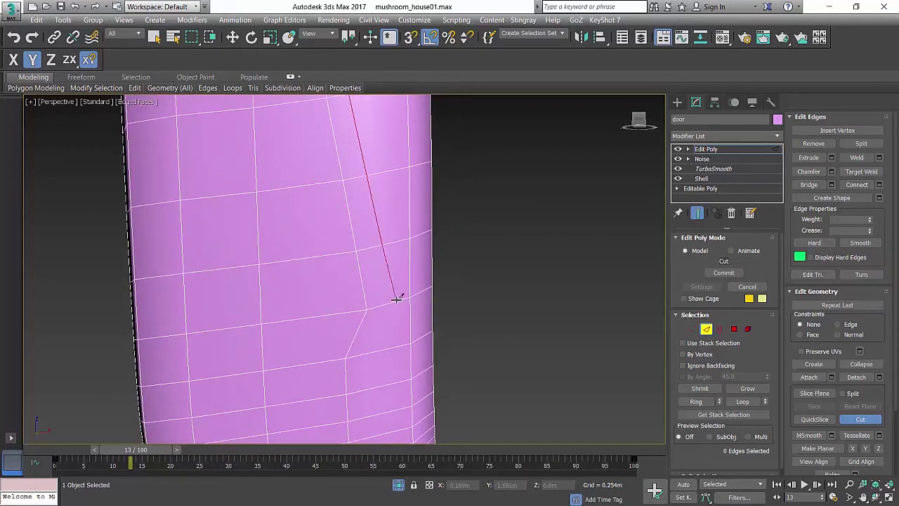
pyautogui.click(396, 299)
pyautogui.moveTo(395, 333); pyautogui.dragTo(390, 263, button='middle')
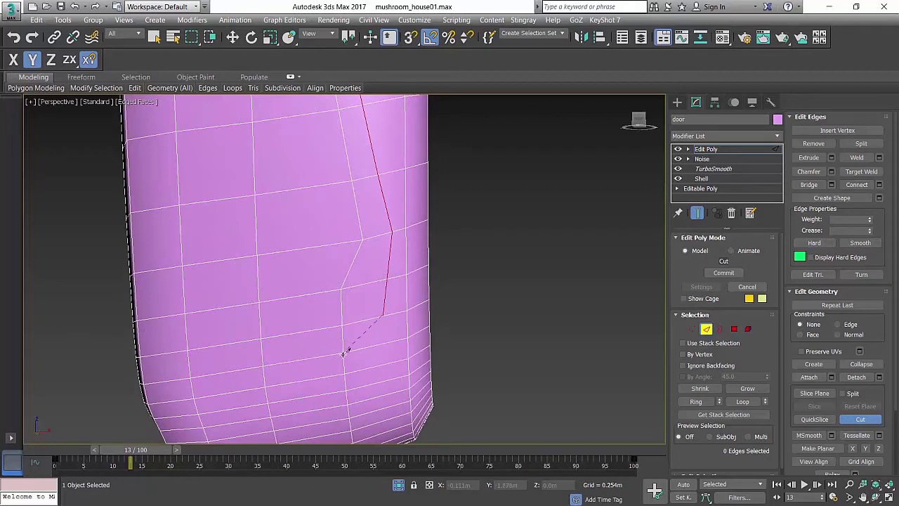
pyautogui.rightClick(392, 281)
# Connect the ring of short edges between the two bent lines and push the new middle edges into the plank to form a crack
pyautogui.press('2')
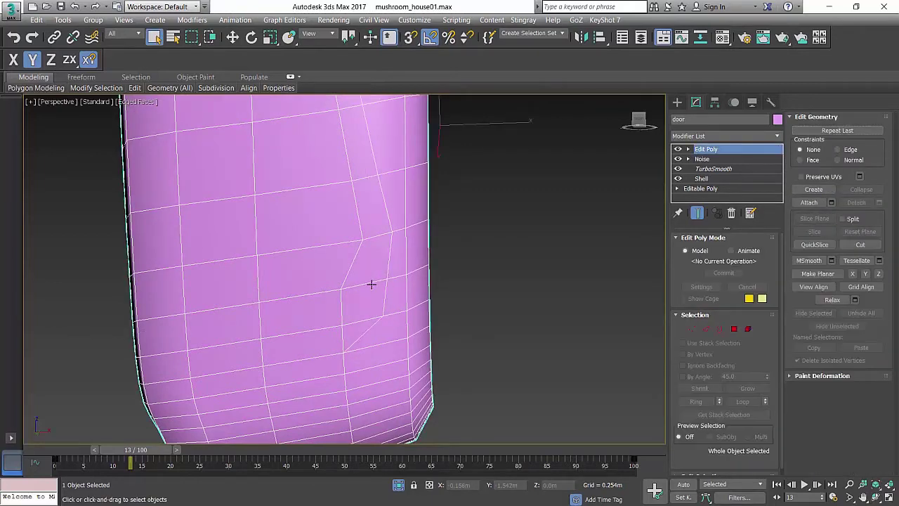
pyautogui.press('2')
pyautogui.click(366, 282)
pyautogui.click(695, 401)
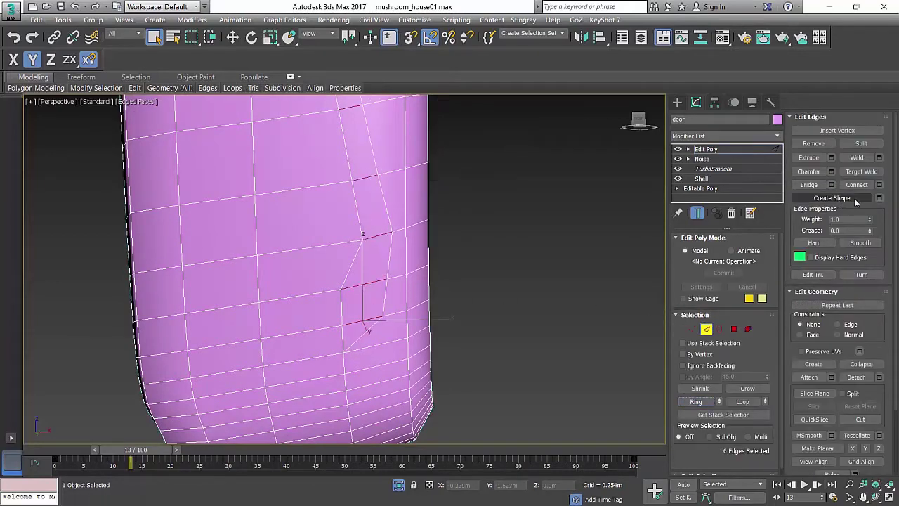
pyautogui.moveTo(464, 261); pyautogui.dragTo(426, 288, button='middle')
pyautogui.press('w')
pyautogui.moveTo(429, 261); pyautogui.dragTo(433, 246)
pyautogui.scroll(-4, 432, 220)
pyautogui.keyDown('alt'); pyautogui.moveTo(433, 218); pyautogui.dragTo(593, 225, button='middle'); pyautogui.keyUp('alt')
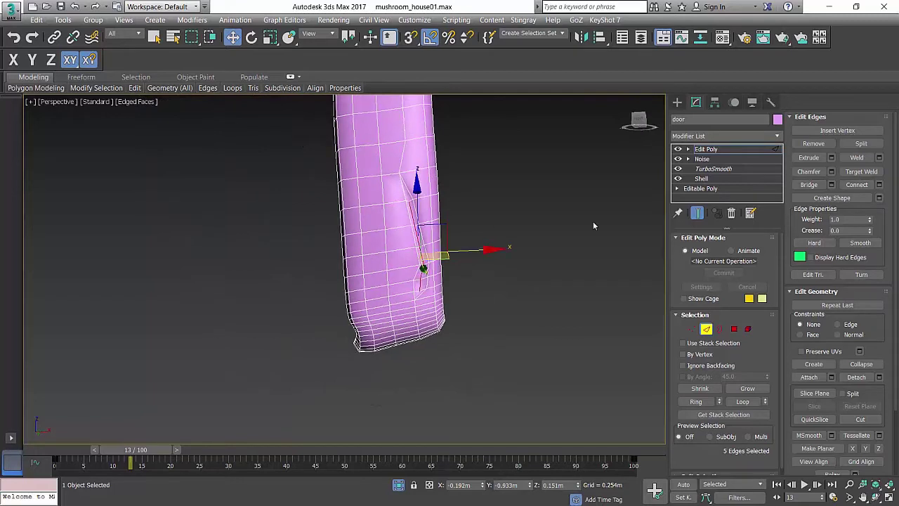
pyautogui.click(708, 327)
pyautogui.click(520, 271)
# Hide the wireframe edges, select the second plank's whole element and reassign its smoothing groups with Auto Smooth at 45.0
pyautogui.moveTo(481, 261); pyautogui.dragTo(469, 277, button='middle')
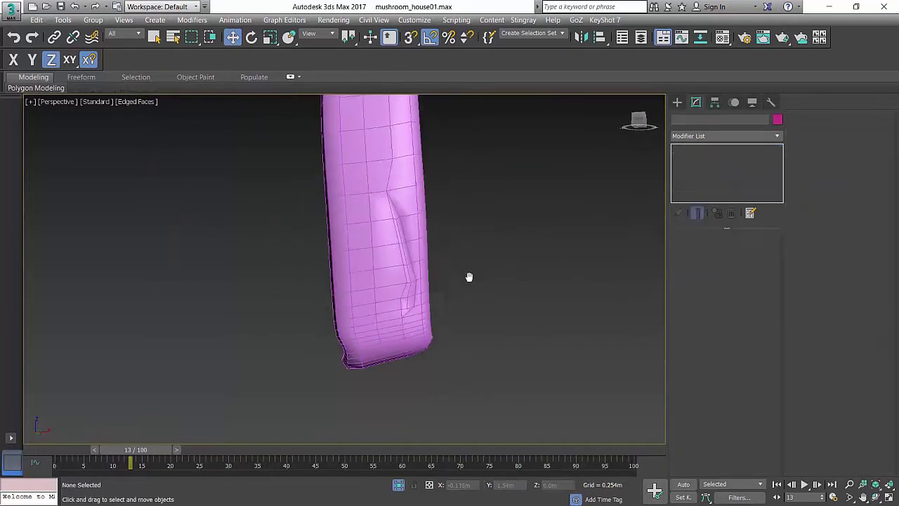
pyautogui.press('F4')
pyautogui.scroll(-2, 469, 277)
pyautogui.scroll(2, 451, 295)
pyautogui.moveTo(434, 226); pyautogui.dragTo(437, 286, button='middle')
pyautogui.scroll(-2, 451, 295)
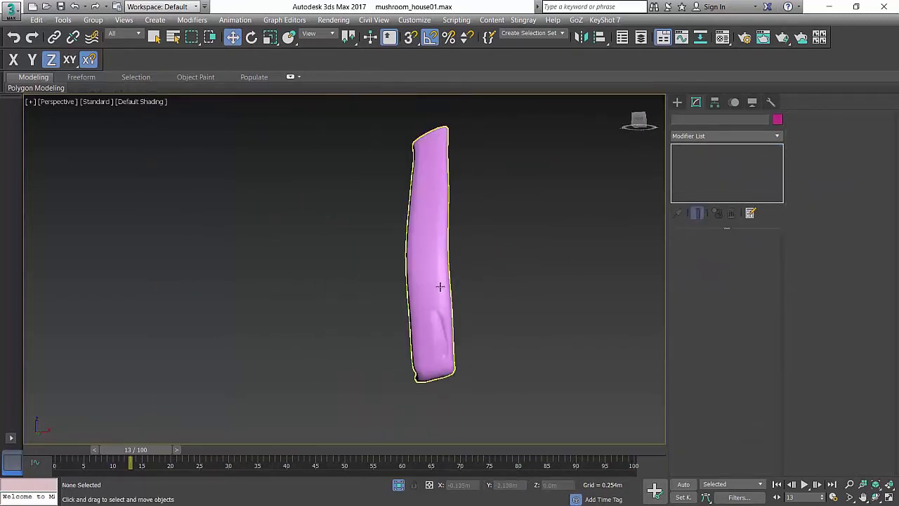
pyautogui.click(437, 287)
pyautogui.press('5')
pyautogui.click(431, 245)
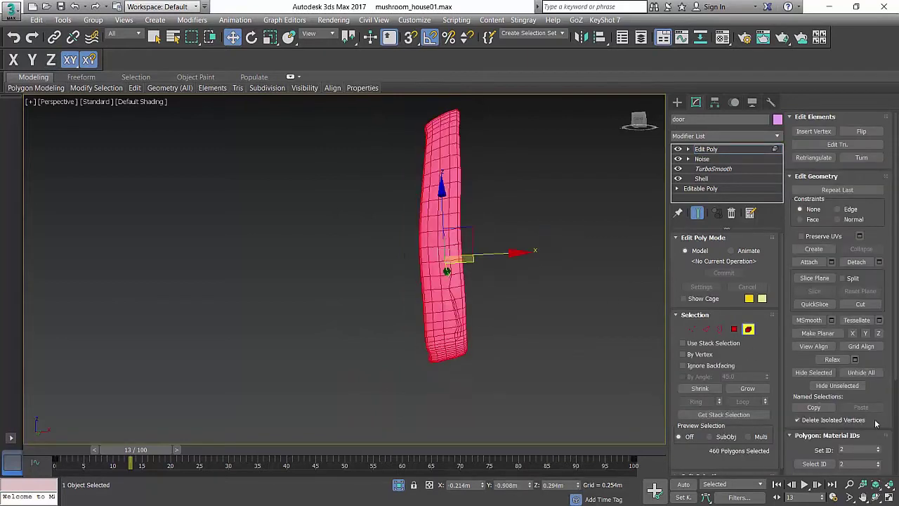
pyautogui.scroll(-5, 875, 423)
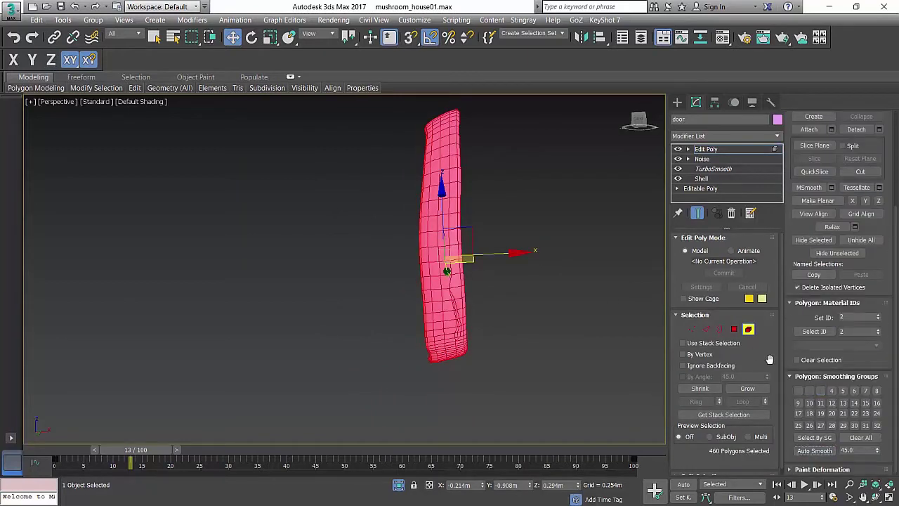
pyautogui.click(748, 329)
pyautogui.click(521, 317)
# End the isolation of the second plank and show the whole mushroom house with wireframe edges
pyautogui.scroll(-3, 498, 317)
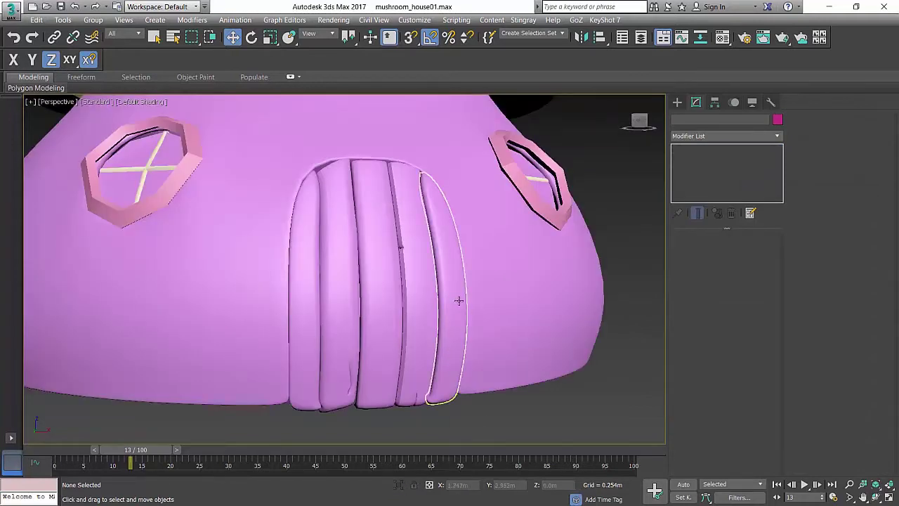
pyautogui.scroll(-3, 522, 297)
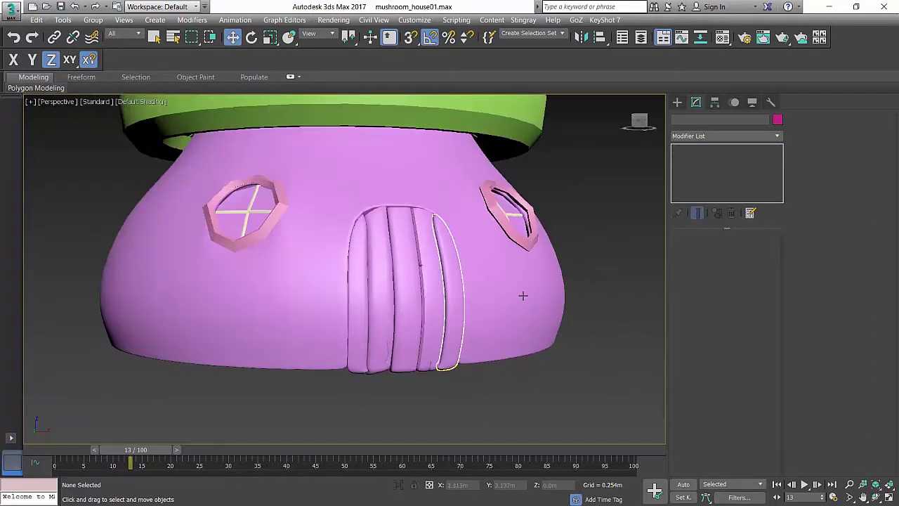
pyautogui.keyDown('alt'); pyautogui.moveTo(522, 297); pyautogui.dragTo(530, 283, button='middle'); pyautogui.keyUp('alt')
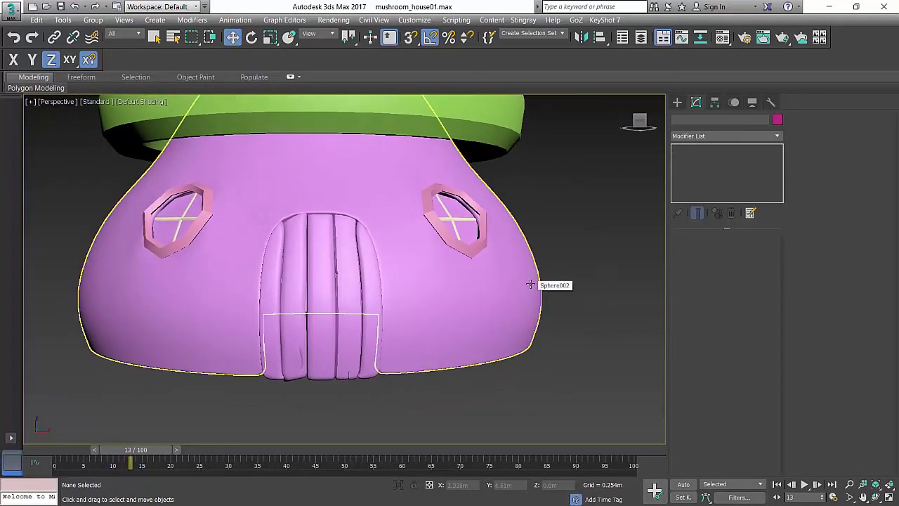
pyautogui.press('F4')
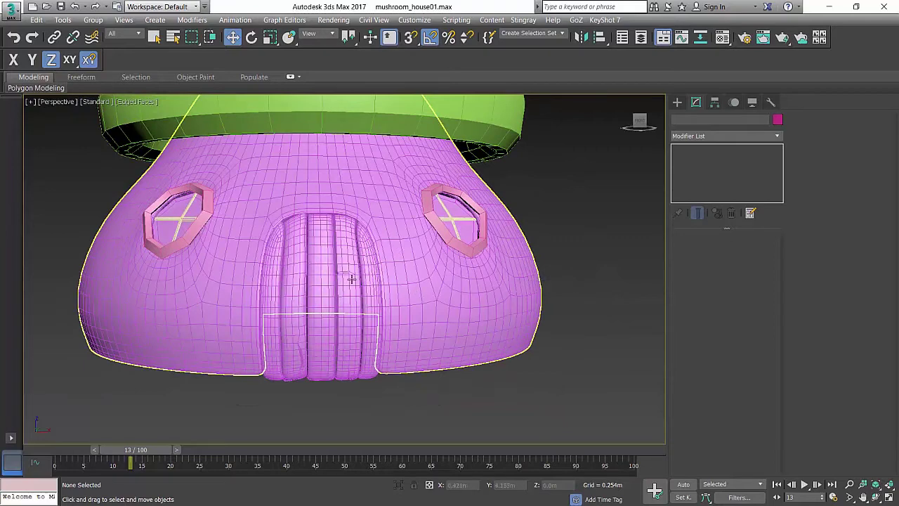
pyautogui.keyDown('alt'); pyautogui.moveTo(325, 315); pyautogui.dragTo(462, 345, button='middle'); pyautogui.keyUp('alt')
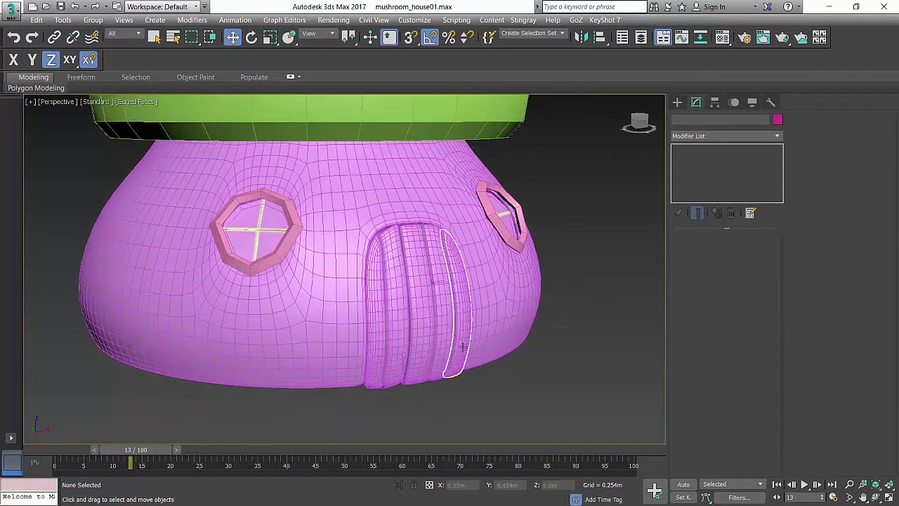
# Select all five door planks, isolate them together and clear the selection
pyautogui.click(462, 345)
pyautogui.keyDown('ctrl'); pyautogui.click(442, 338); pyautogui.keyUp('ctrl')
pyautogui.keyDown('ctrl'); pyautogui.click(422, 336); pyautogui.keyUp('ctrl')
pyautogui.keyDown('ctrl'); pyautogui.click(382, 335); pyautogui.keyUp('ctrl')
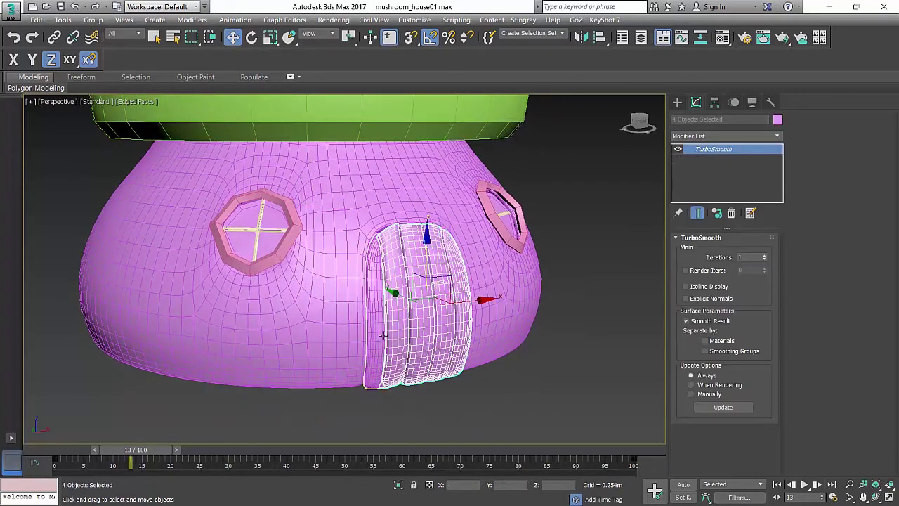
pyautogui.keyDown('ctrl'); pyautogui.click(376, 335); pyautogui.keyUp('ctrl')
pyautogui.hotkey('alt', 'q')
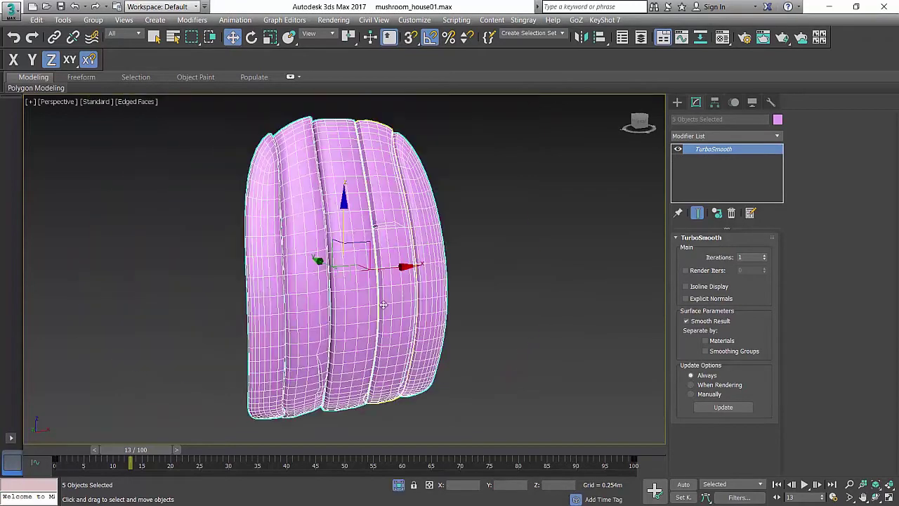
pyautogui.keyDown('alt'); pyautogui.moveTo(397, 286); pyautogui.dragTo(342, 290, button='middle'); pyautogui.keyUp('alt')
pyautogui.moveTo(516, 272); pyautogui.dragTo(519, 250, button='middle')
pyautogui.click(519, 250)
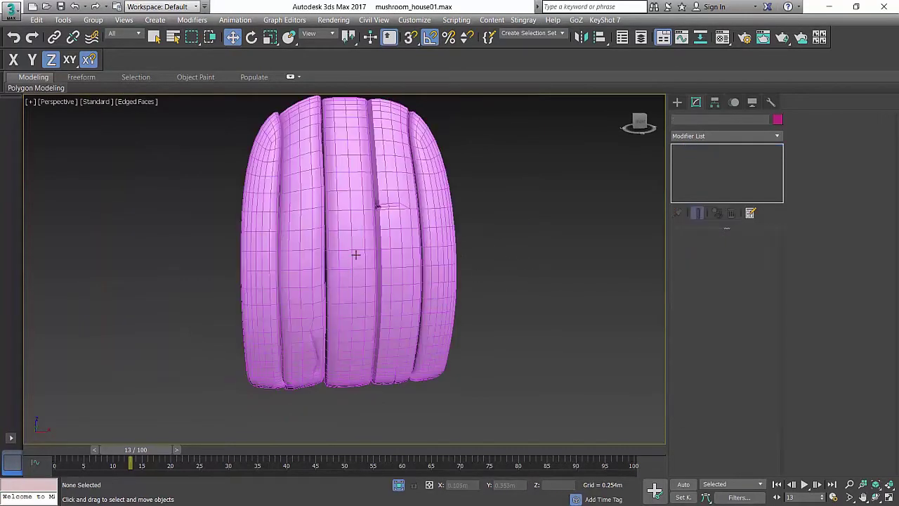
pyautogui.click(355, 256)
pyautogui.keyDown('alt'); pyautogui.moveTo(346, 267); pyautogui.dragTo(375, 266, button='middle'); pyautogui.keyUp('alt')
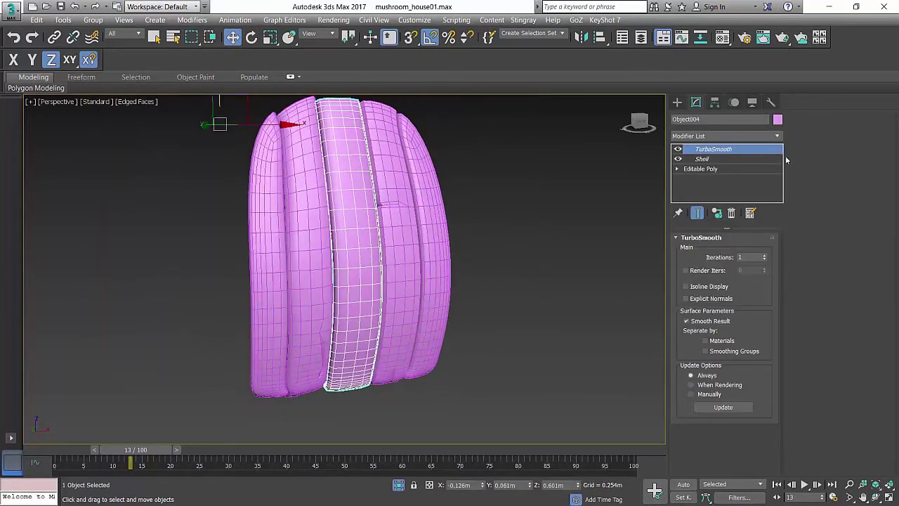
pyautogui.click(738, 138)
pyautogui.click(738, 138)
# In the Top view, create a box about 0.407 m wide and 0.029 m long across the front of the five planks
pyautogui.click(679, 104)
pyautogui.keyDown('alt'); pyautogui.moveTo(638, 175); pyautogui.dragTo(623, 179, button='middle'); pyautogui.keyUp('alt')
pyautogui.click(697, 171)
pyautogui.click(700, 171)
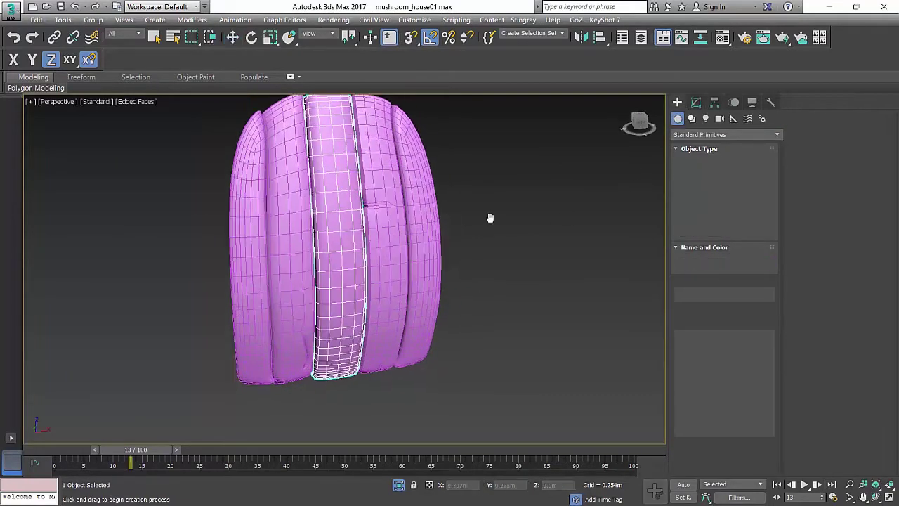
pyautogui.press('t')
pyautogui.scroll(-3, 409, 281)
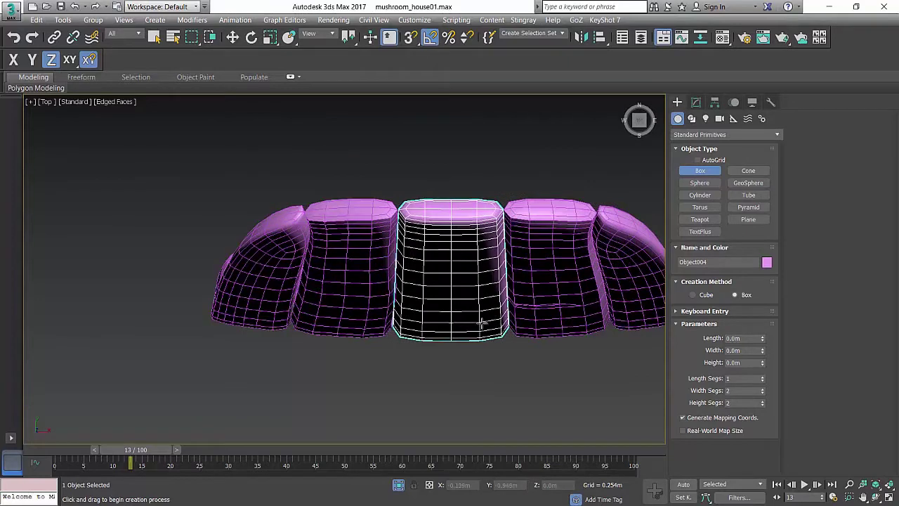
pyautogui.scroll(-2, 319, 290)
pyautogui.moveTo(176, 280); pyautogui.dragTo(511, 306)
pyautogui.click(511, 281)
pyautogui.press('w')
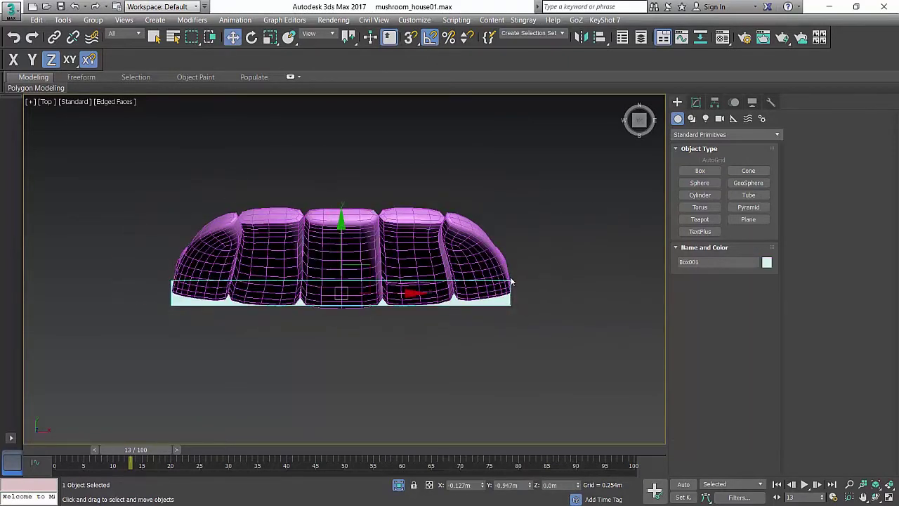
# In the Perspective view, raise the box along Z to about 0.328 m so it crosses the door planks
pyautogui.scroll(-4, 496, 298)
pyautogui.moveTo(511, 281); pyautogui.dragTo(424, 400, button='middle')
pyautogui.press('p')
pyautogui.press('z')
pyautogui.scroll(-4, 458, 243)
pyautogui.keyDown('alt'); pyautogui.moveTo(424, 400); pyautogui.dragTo(435, 390, button='middle'); pyautogui.keyUp('alt')
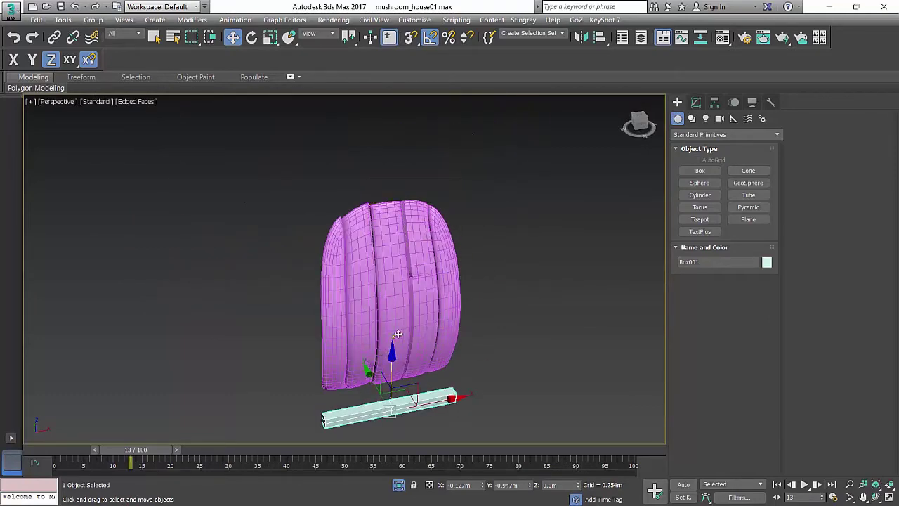
pyautogui.moveTo(395, 339); pyautogui.dragTo(396, 240)
# Move the box along Y to about -0.958 m so it sits in front of the planks
pyautogui.scroll(5, 416, 326)
pyautogui.moveTo(415, 325); pyautogui.dragTo(413, 295, button='middle')
pyautogui.scroll(-3, 383, 294)
pyautogui.keyDown('alt'); pyautogui.moveTo(309, 278); pyautogui.dragTo(360, 268, button='middle'); pyautogui.keyUp('alt')
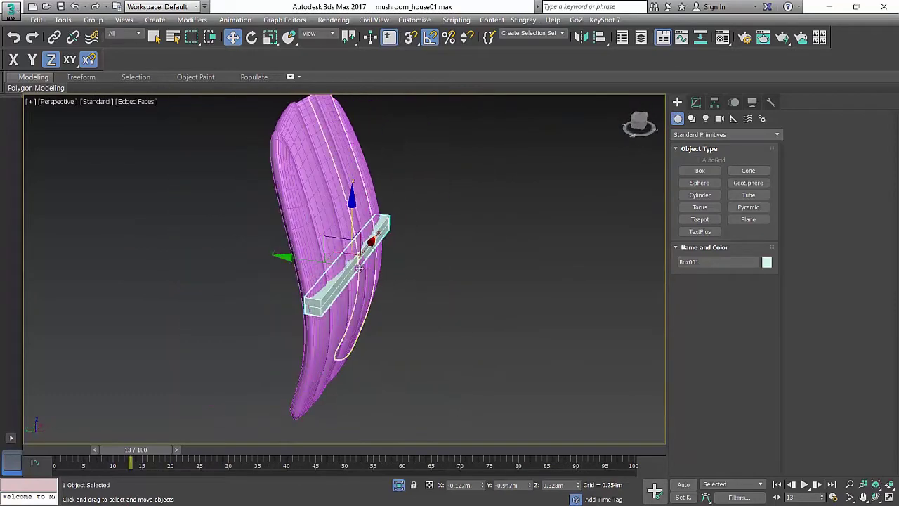
pyautogui.moveTo(313, 262); pyautogui.dragTo(319, 263)
pyautogui.scroll(3, 460, 213)
pyautogui.moveTo(460, 214); pyautogui.dragTo(496, 191, button='middle')
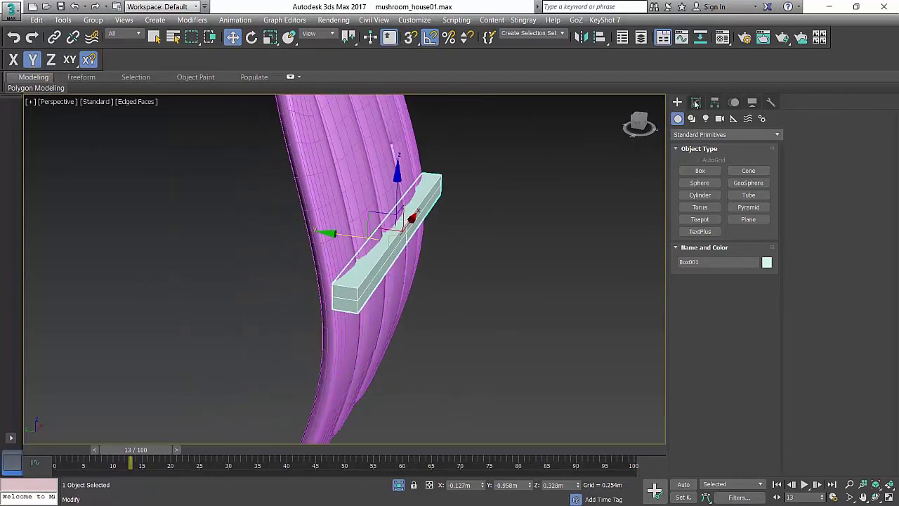
# Set the box's height to 0.061 m, with 2 length segments and 5 width segments
pyautogui.click(695, 103)
pyautogui.keyDown('alt'); pyautogui.moveTo(562, 211); pyautogui.dragTo(440, 153, button='middle'); pyautogui.keyUp('alt')
pyautogui.moveTo(763, 279); pyautogui.dragTo(769, 228)
pyautogui.keyDown('alt'); pyautogui.moveTo(388, 273); pyautogui.dragTo(834, 273, button='middle'); pyautogui.keyUp('alt')
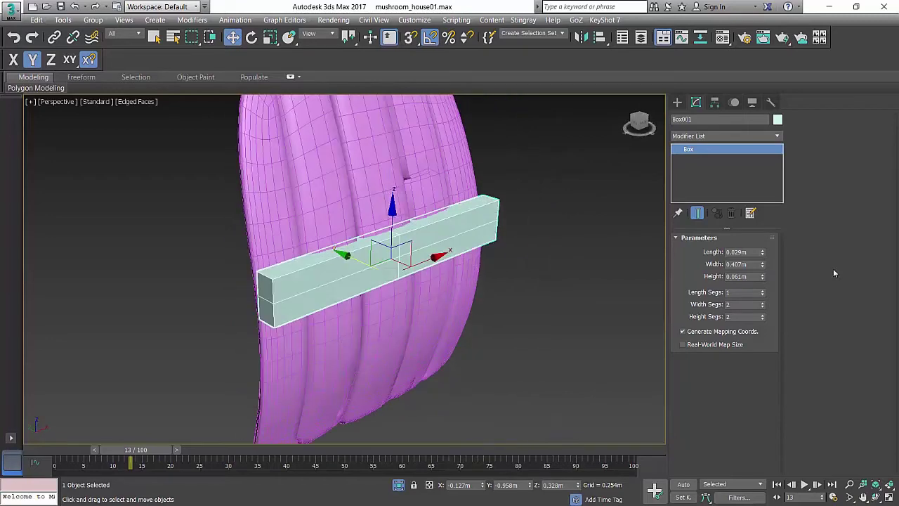
pyautogui.click(763, 291)
pyautogui.click(764, 291)
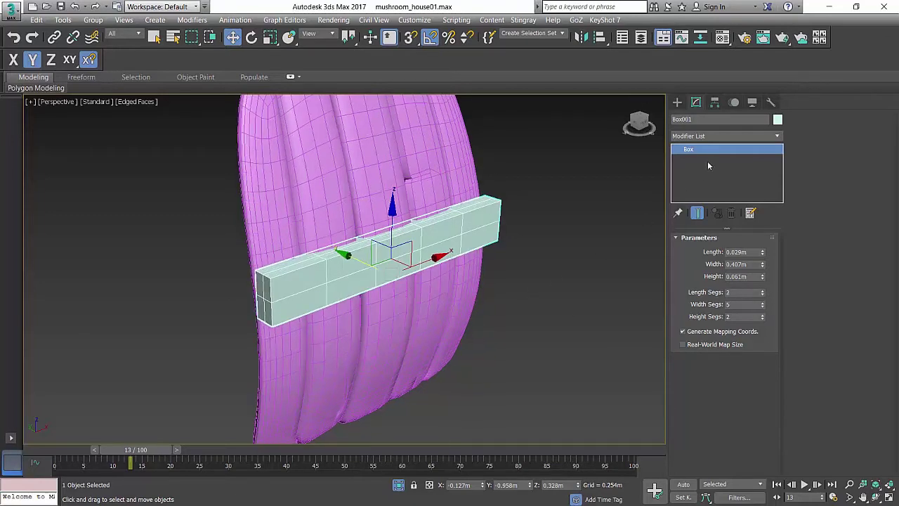
# Add a TurboSmooth modifier to the box crossbar to round its edges
pyautogui.click(713, 136)
pyautogui.write('tu')
pyautogui.press('Return')
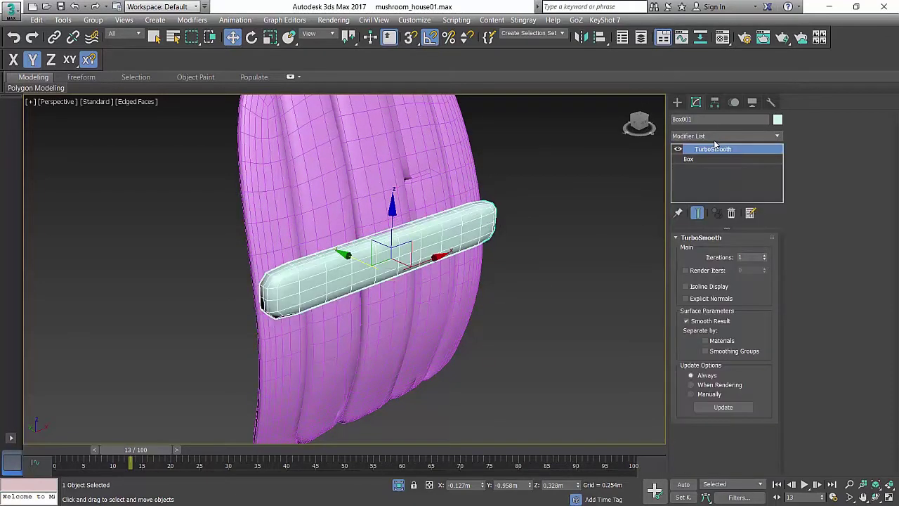
pyautogui.moveTo(551, 209)
pyautogui.keyDown('alt'); pyautogui.mouseDown(button='middle')
pyautogui.moveTo(509, 202)
pyautogui.moveTo(526, 267)
pyautogui.moveTo(556, 218)
pyautogui.moveTo(548, 213)
pyautogui.moveTo(554, 204)
pyautogui.mouseUp(button='middle'); pyautogui.keyUp('alt')
# Add a Bend modifier to the crossbar with an angle of 42.0 on the X axis and inspect its fit against the planks
pyautogui.click(708, 136)
pyautogui.write('b')
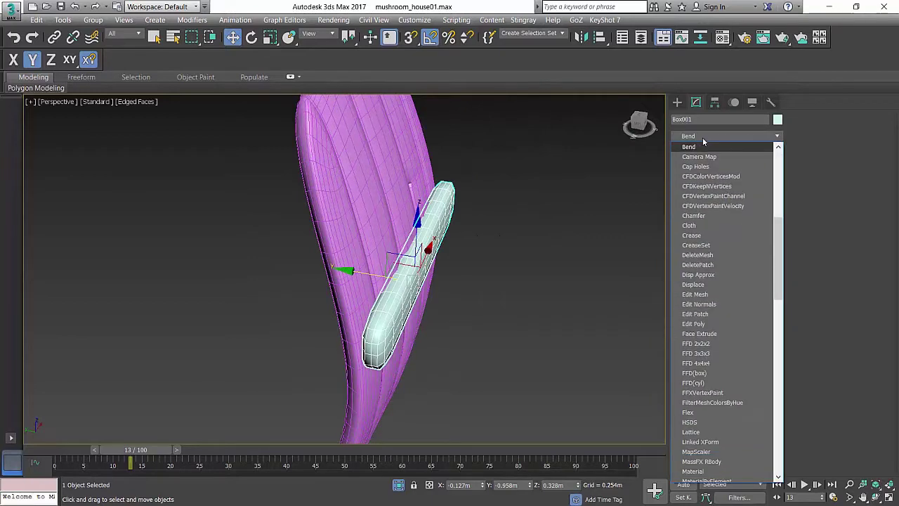
pyautogui.press('Return')
pyautogui.keyDown('alt'); pyautogui.moveTo(506, 232); pyautogui.dragTo(464, 260, button='middle'); pyautogui.keyUp('alt')
pyautogui.moveTo(756, 261); pyautogui.dragTo(756, 244)
pyautogui.click(723, 303)
pyautogui.click(704, 303)
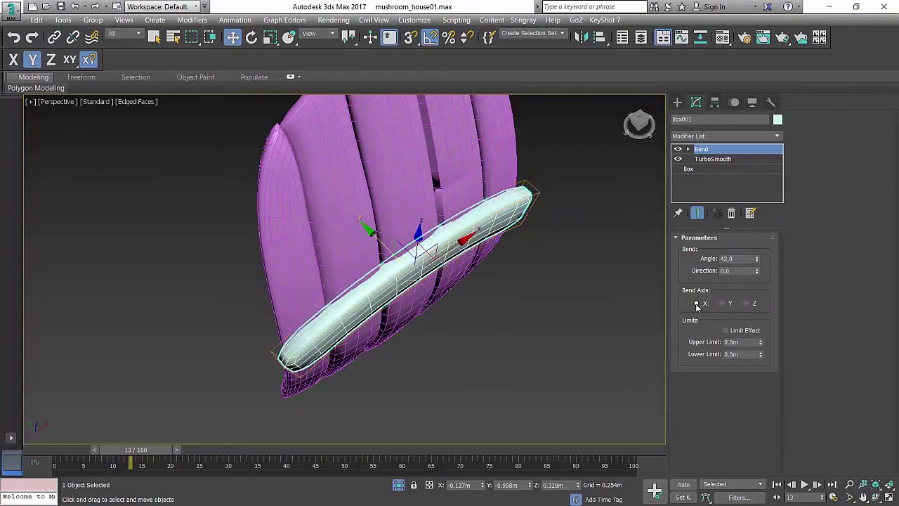
pyautogui.keyDown('alt'); pyautogui.moveTo(555, 309); pyautogui.dragTo(514, 267, button='middle'); pyautogui.keyUp('alt')
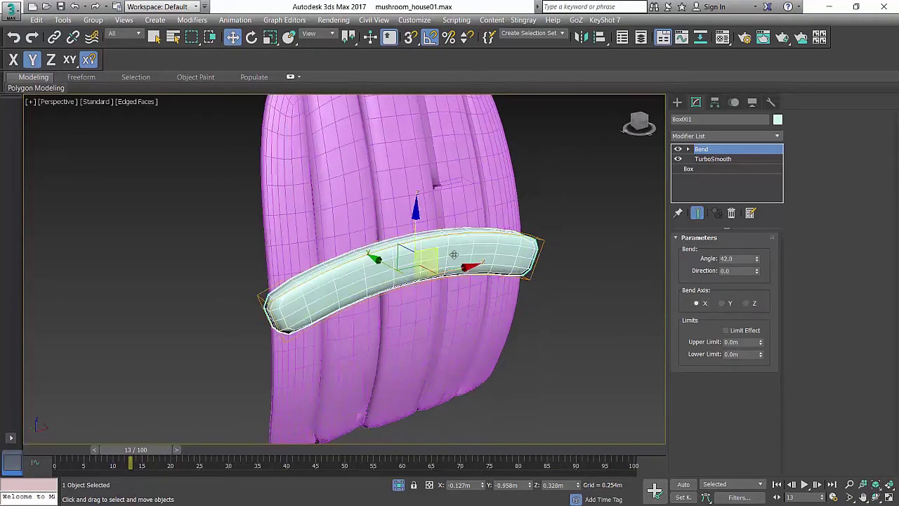
pyautogui.scroll(4, 462, 256)
pyautogui.moveTo(454, 257); pyautogui.dragTo(484, 250, button='middle')
pyautogui.scroll(-4, 464, 243)
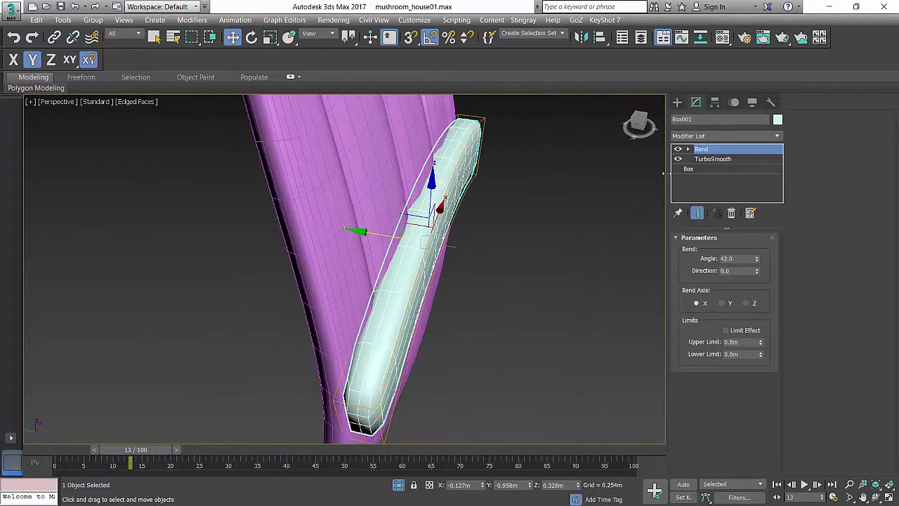
# Try a Bend direction of -45.0 on the crossbar
pyautogui.click(689, 150)
pyautogui.click(706, 160)
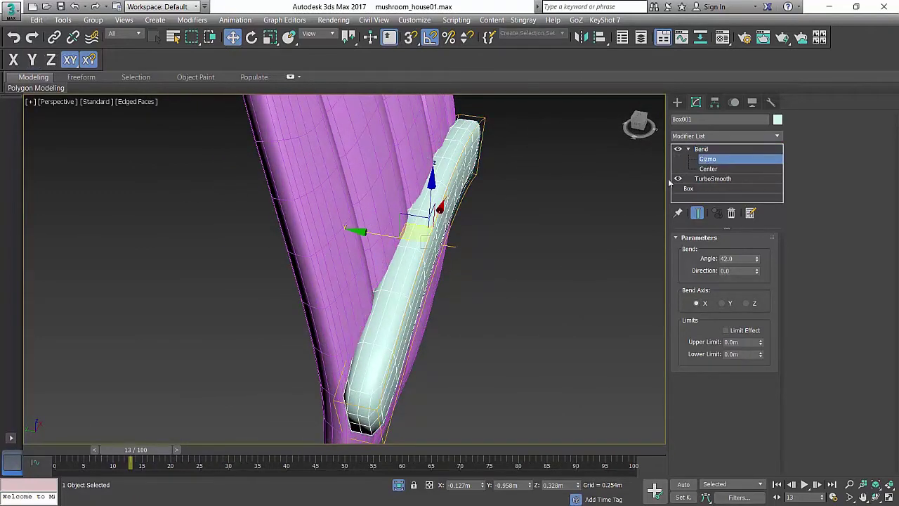
pyautogui.keyDown('alt'); pyautogui.moveTo(635, 222); pyautogui.dragTo(617, 229, button='middle'); pyautogui.keyUp('alt')
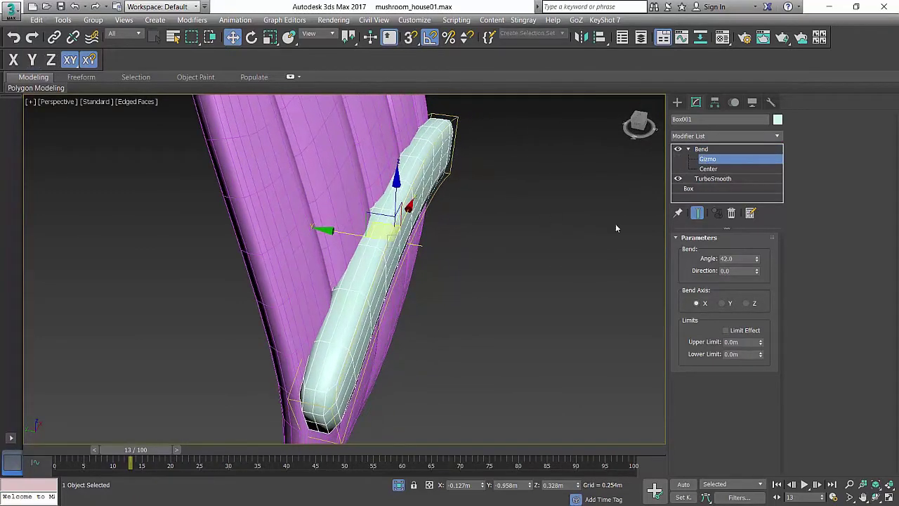
pyautogui.click(718, 160)
pyautogui.moveTo(756, 270); pyautogui.dragTo(737, 293)
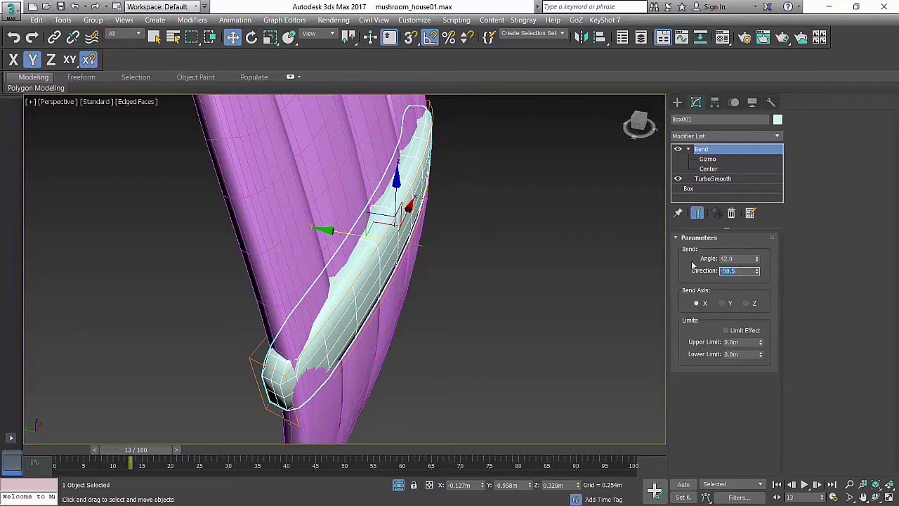
pyautogui.press('Return')
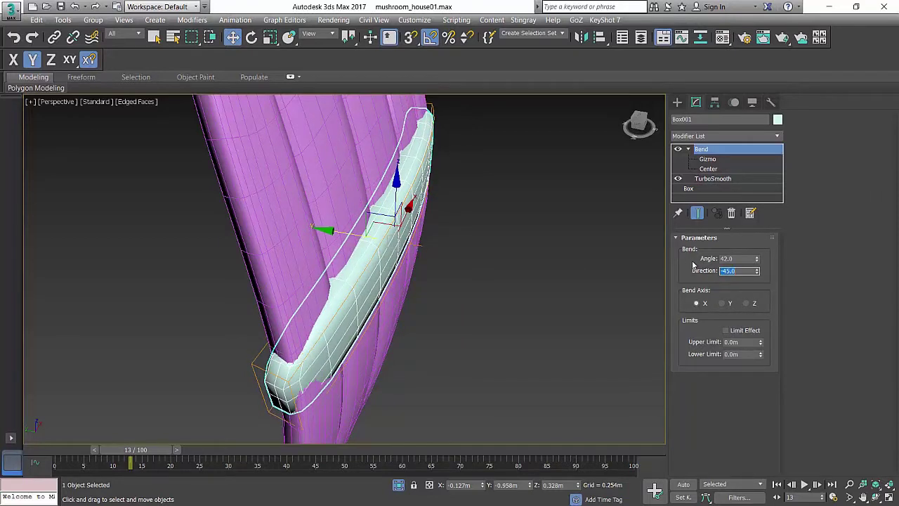
# Set the crossbar's Bend angle to 28.5 and its direction to -90.0 so it curves around the door
pyautogui.moveTo(757, 261); pyautogui.dragTo(748, 274)
pyautogui.scroll(-4, 486, 262)
pyautogui.keyDown('alt'); pyautogui.moveTo(486, 263); pyautogui.dragTo(422, 232, button='middle'); pyautogui.keyUp('alt')
pyautogui.scroll(2, 436, 243)
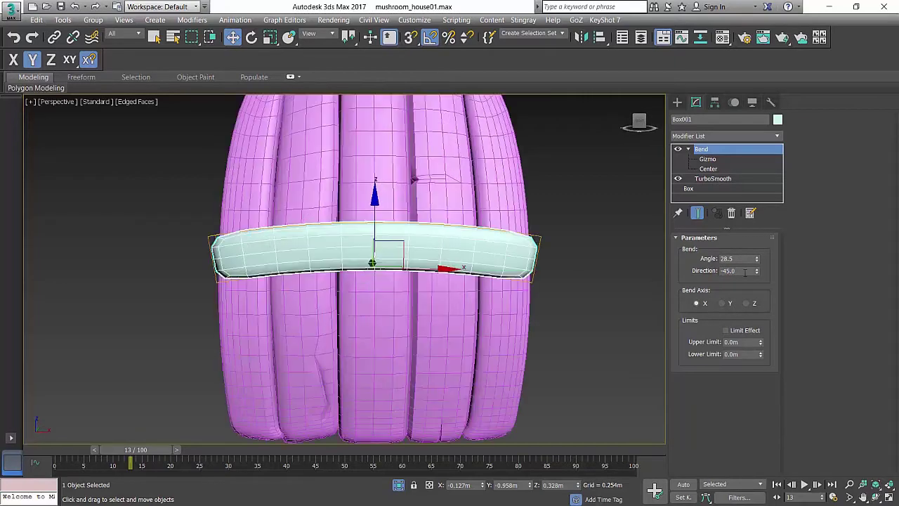
pyautogui.moveTo(756, 274); pyautogui.dragTo(751, 302)
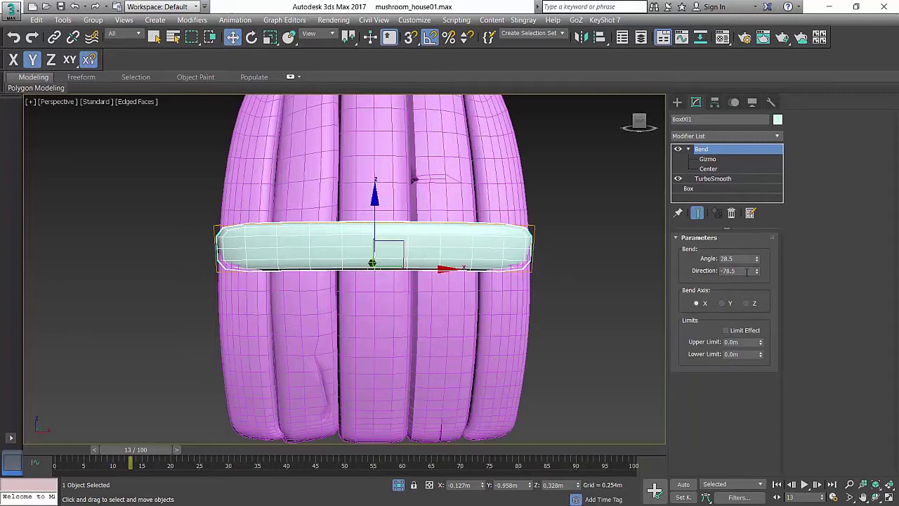
pyautogui.write('-90')
pyautogui.press('Return')
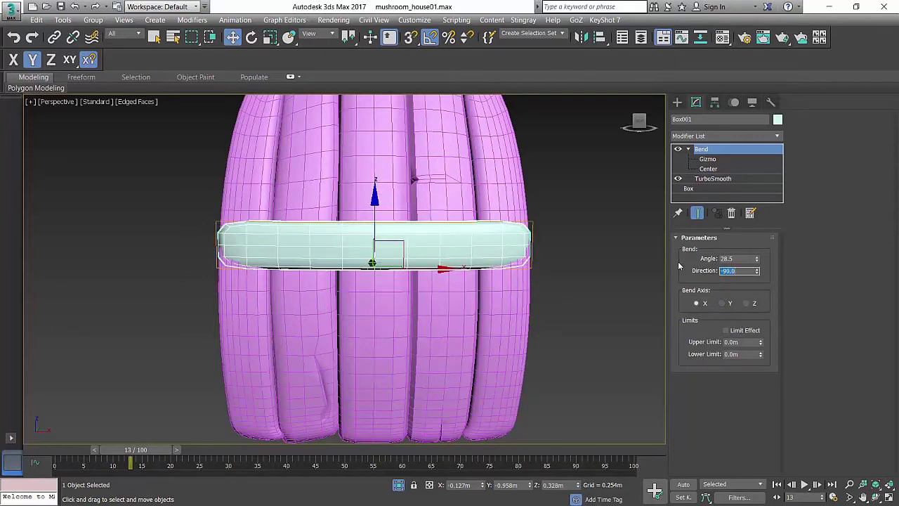
# Tilt the bent crossbar to follow the door's slope and move it along Y to about -0.971 m
pyautogui.keyDown('alt'); pyautogui.moveTo(454, 267); pyautogui.dragTo(399, 228, button='middle'); pyautogui.keyUp('alt')
pyautogui.press('e')
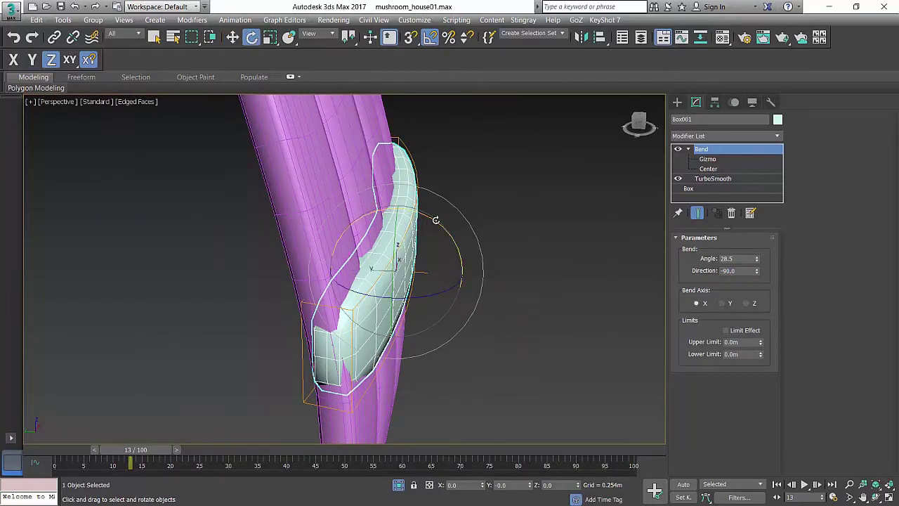
pyautogui.moveTo(435, 222); pyautogui.dragTo(432, 215)
pyautogui.press('w')
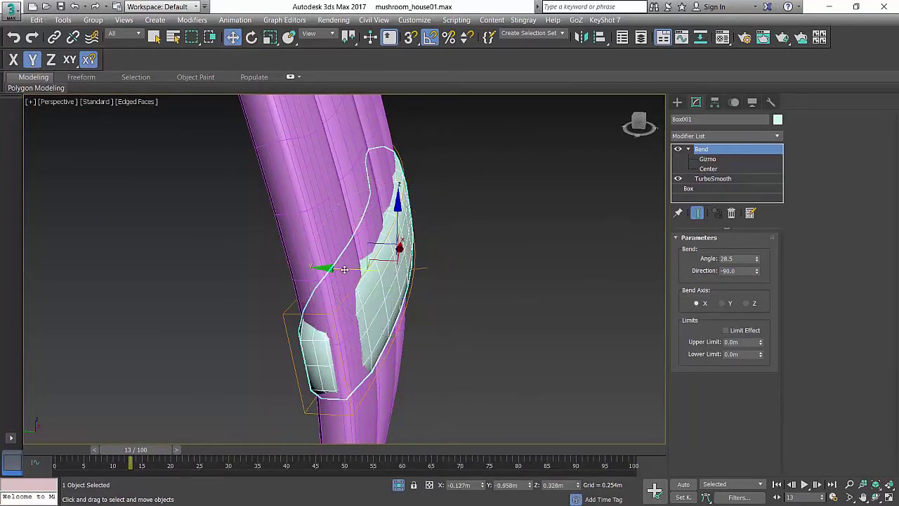
pyautogui.keyDown('alt'); pyautogui.moveTo(344, 269); pyautogui.dragTo(424, 247, button='middle'); pyautogui.keyUp('alt')
pyautogui.moveTo(563, 236); pyautogui.dragTo(502, 279, button='middle')
# Collapse the crossbar's whole modifier stack and convert the resulting mesh to Editable Poly
pyautogui.rightClick(712, 152)
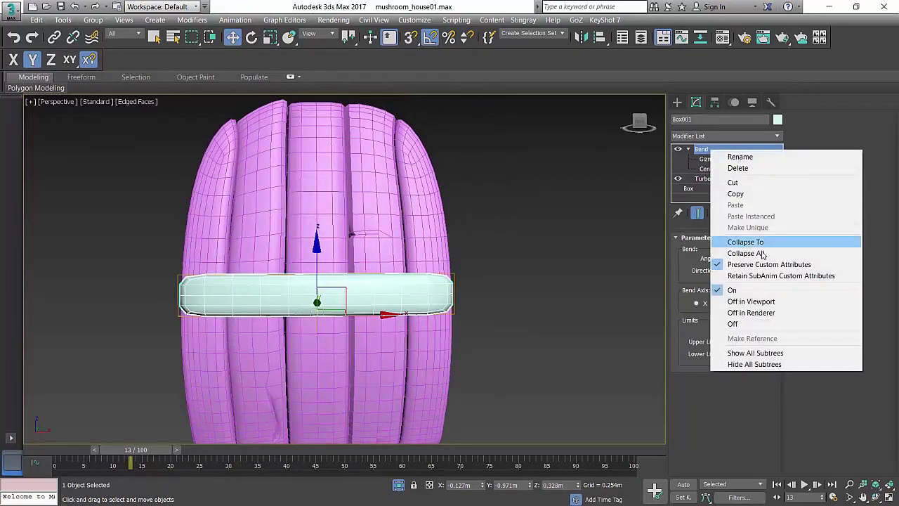
pyautogui.click(730, 250)
pyautogui.click(502, 293)
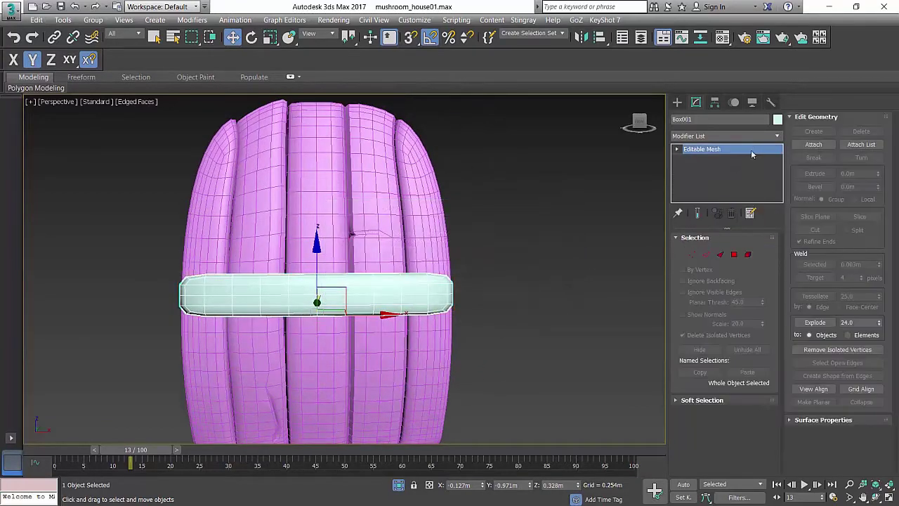
pyautogui.rightClick(707, 158)
pyautogui.click(755, 215)
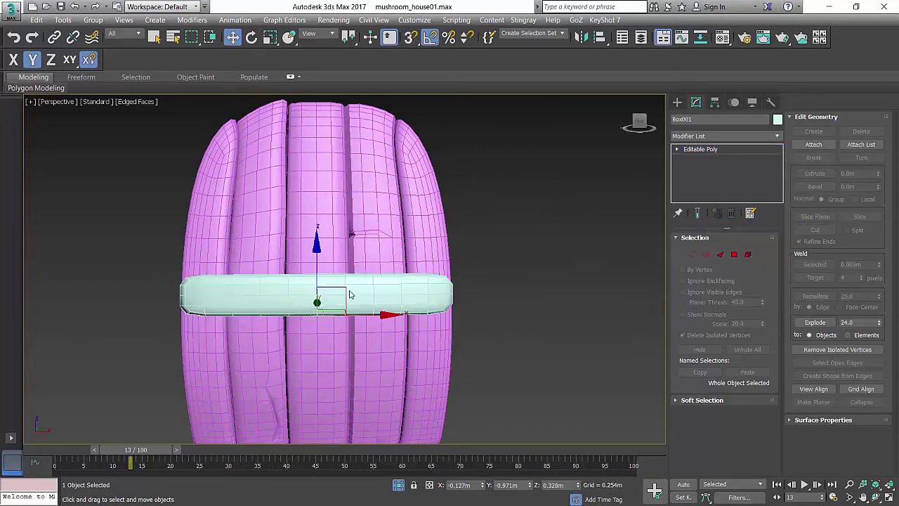
# Pull the crossbar's lower-left end vertices outward and down, and lower the upper-edge vertices near that end to form a dent
pyautogui.keyDown('alt'); pyautogui.moveTo(346, 291); pyautogui.dragTo(552, 262, button='middle'); pyautogui.keyUp('alt')
pyautogui.scroll(5, 423, 263)
pyautogui.press('1')
pyautogui.moveTo(318, 315); pyautogui.dragTo(365, 333)
pyautogui.moveTo(363, 291); pyautogui.dragTo(351, 302)
pyautogui.moveTo(469, 280); pyautogui.dragTo(367, 280, button='middle')
pyautogui.click(344, 236)
pyautogui.moveTo(372, 212); pyautogui.dragTo(372, 215)
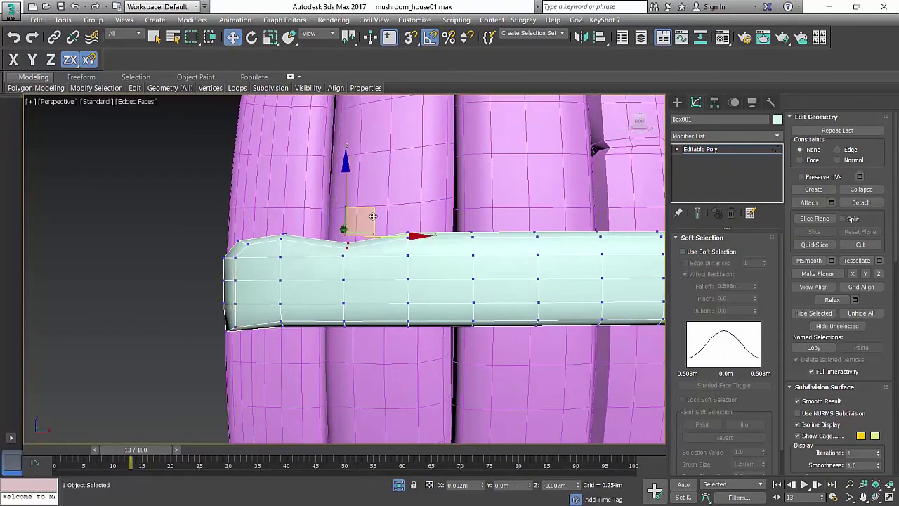
pyautogui.keyDown('alt'); pyautogui.moveTo(368, 214); pyautogui.dragTo(383, 226, button='middle'); pyautogui.keyUp('alt')
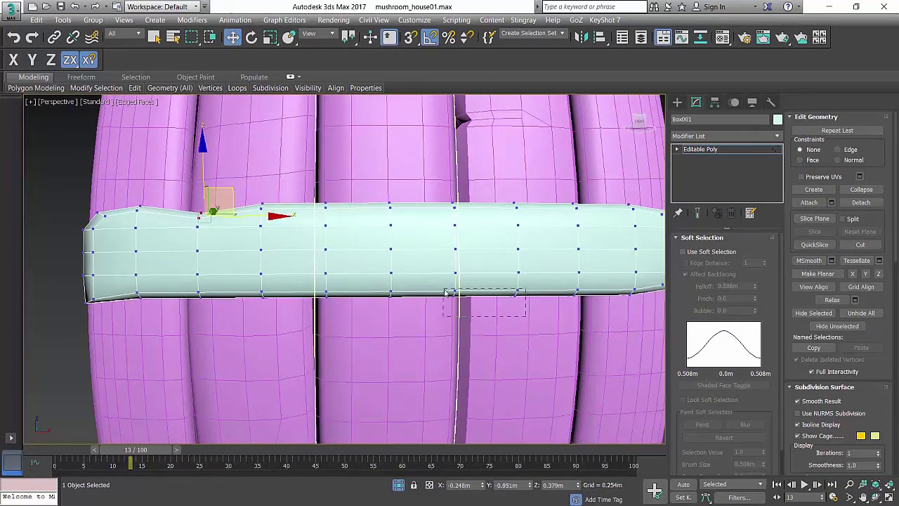
# Raise the two neighbouring lower-edge vertex groups right of the crossbar's middle slightly to make that edge uneven
pyautogui.moveTo(444, 289); pyautogui.dragTo(444, 288)
pyautogui.moveTo(498, 269); pyautogui.dragTo(497, 264)
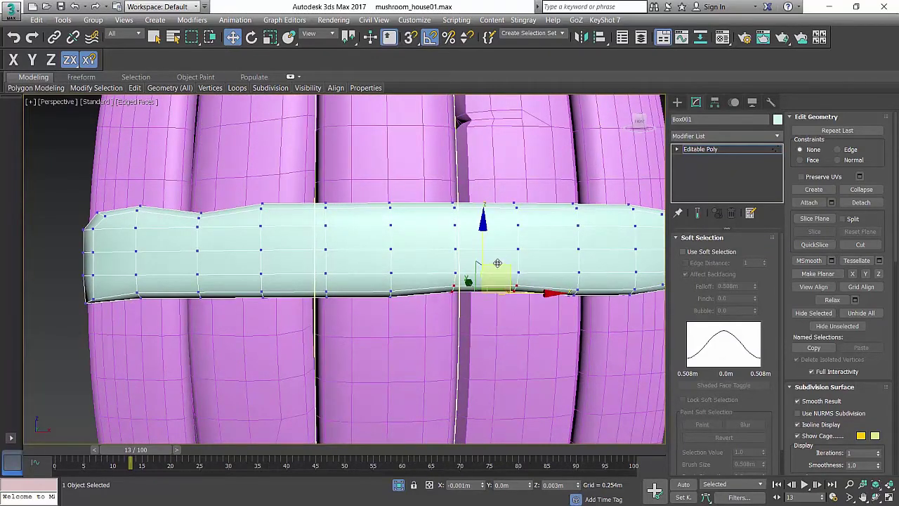
pyautogui.keyDown('alt'); pyautogui.moveTo(497, 263); pyautogui.dragTo(401, 290, button='middle'); pyautogui.keyUp('alt')
pyautogui.scroll(4, 495, 268)
pyautogui.scroll(-4, 520, 271)
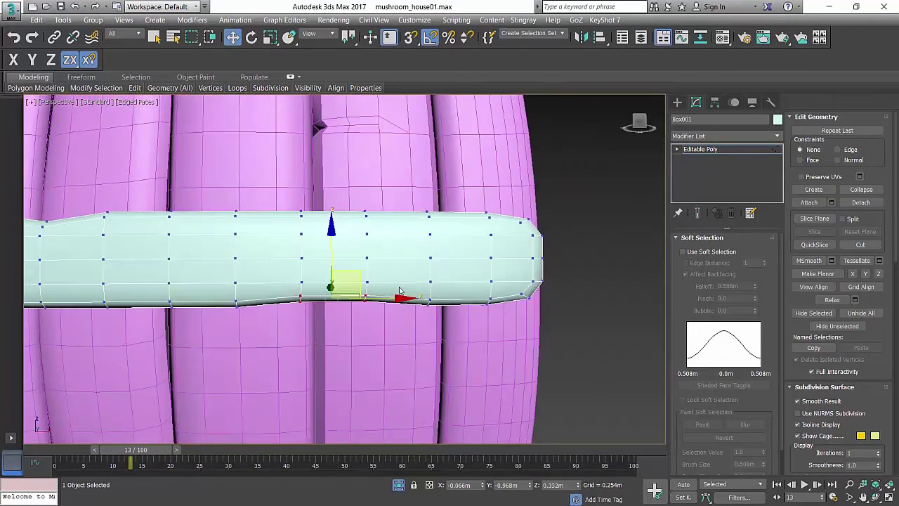
# Rotate the vertex column near the crossbar's right end to slant it, and leave vertex editing
pyautogui.moveTo(395, 207); pyautogui.dragTo(395, 204)
pyautogui.moveTo(403, 230); pyautogui.dragTo(417, 249, button='middle')
pyautogui.press('e')
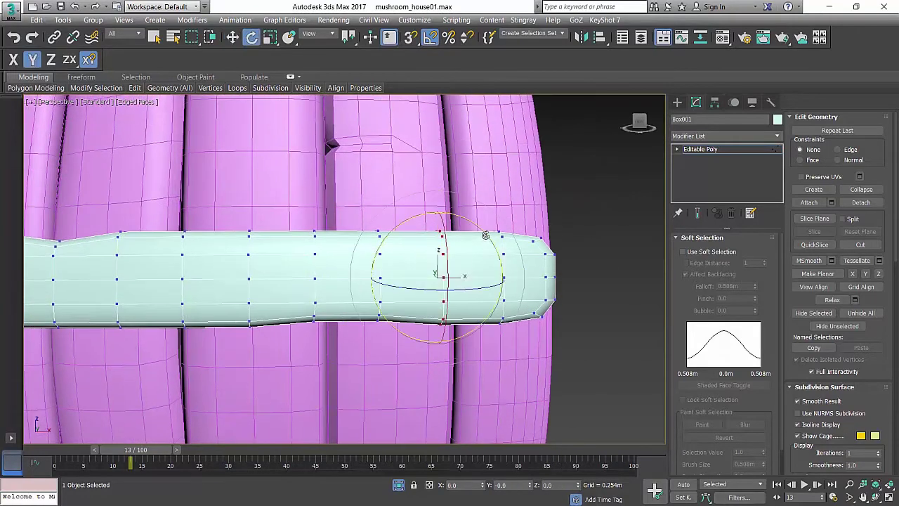
pyautogui.moveTo(486, 235); pyautogui.dragTo(478, 231)
pyautogui.press('w')
pyautogui.moveTo(553, 223); pyautogui.dragTo(595, 205, button='middle')
pyautogui.click(723, 148)
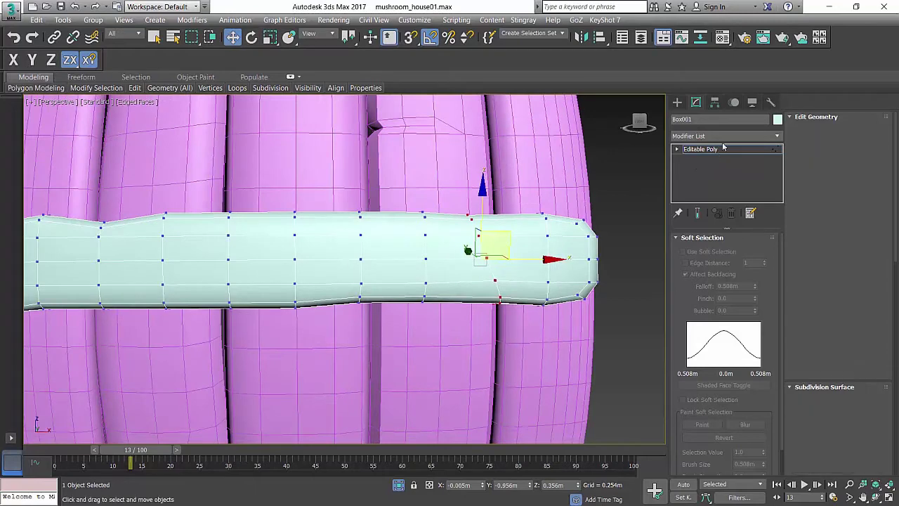
# Try the 01 - Default material from the Material Editor on the crossbar, and undo the assignment
pyautogui.click(722, 37)
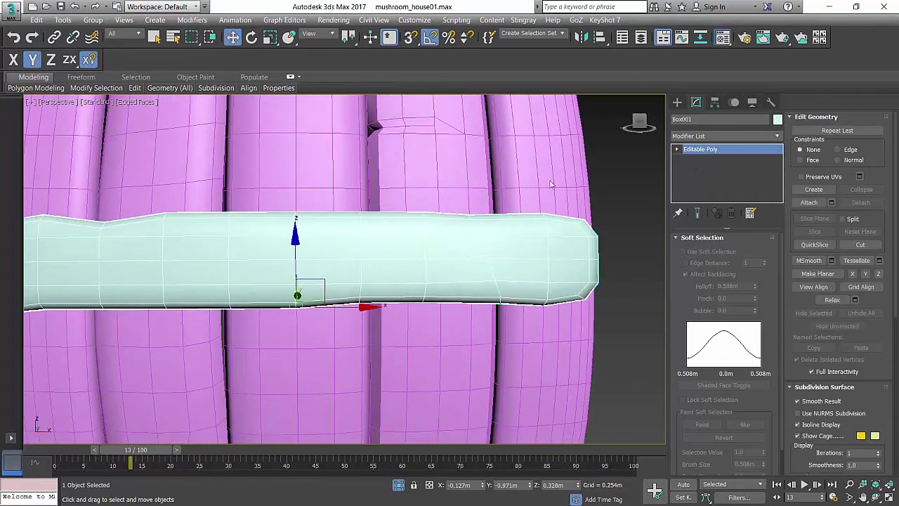
pyautogui.moveTo(560, 144); pyautogui.dragTo(429, 225)
pyautogui.scroll(-6, 429, 225)
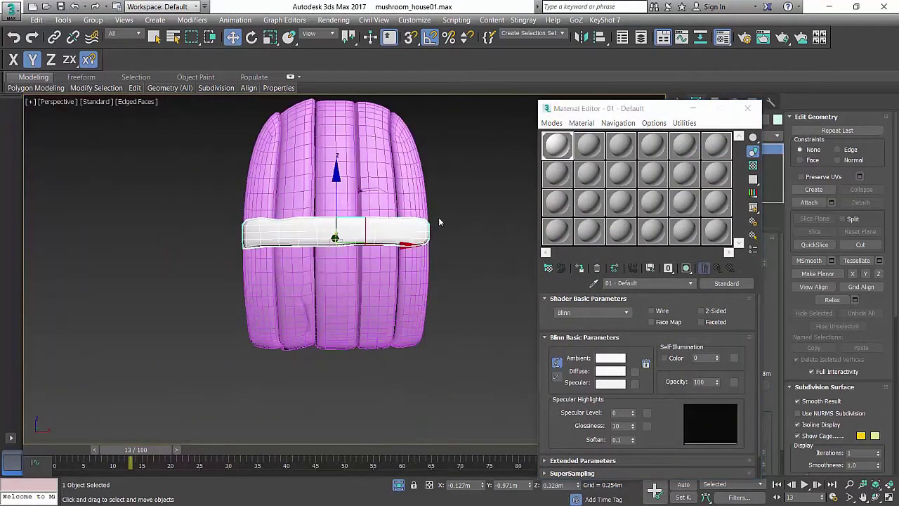
pyautogui.hotkey('ctrl', 'z')
# Select the crossbar with all five planks and assign the 07 - Default material to them
pyautogui.keyDown('alt'); pyautogui.moveTo(345, 226); pyautogui.dragTo(349, 225, button='middle'); pyautogui.keyUp('alt')
pyautogui.moveTo(473, 163); pyautogui.dragTo(242, 193)
pyautogui.click(579, 268)
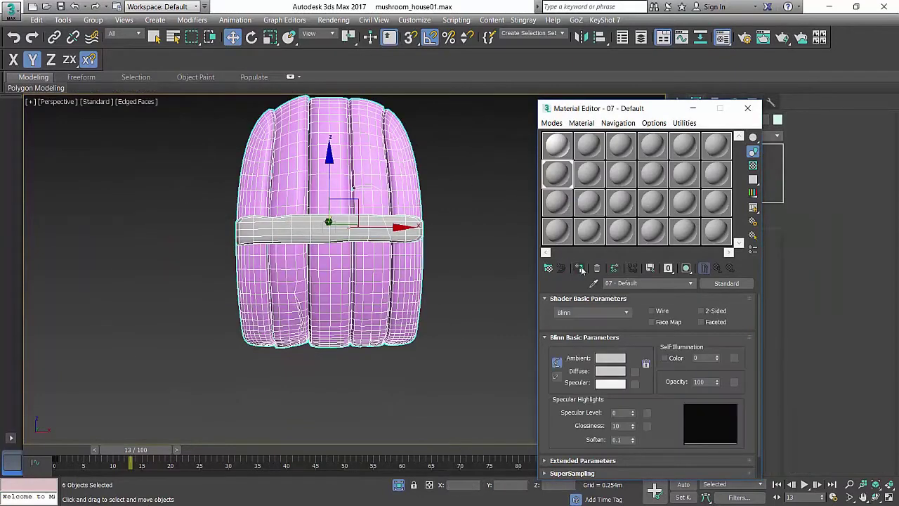
# Darken the diffuse colour of the 07 - Default material to mid grey and close the Material Editor
pyautogui.click(615, 373)
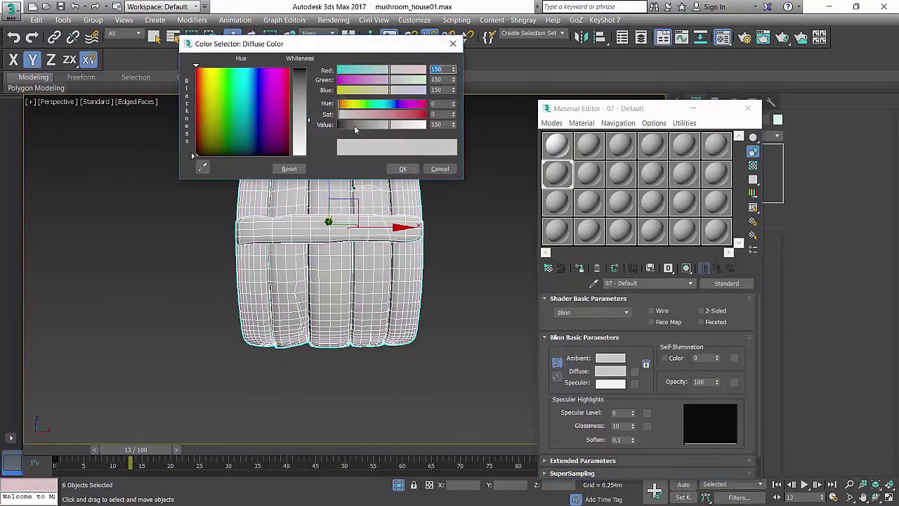
pyautogui.click(302, 94)
pyautogui.click(402, 168)
pyautogui.click(440, 206)
pyautogui.press('F4')
pyautogui.moveTo(466, 197); pyautogui.dragTo(493, 191, button='middle')
pyautogui.scroll(2, 468, 181)
pyautogui.scroll(-4, 467, 187)
pyautogui.moveTo(466, 186); pyautogui.dragTo(349, 217)
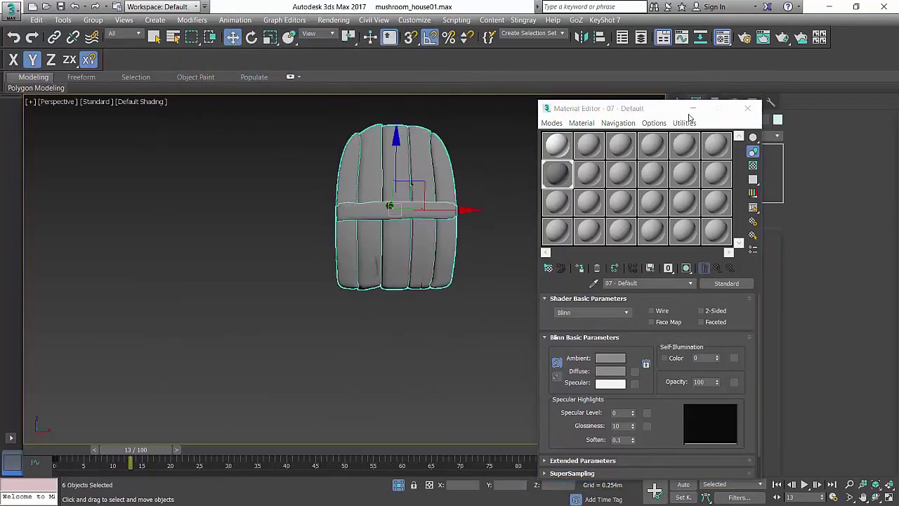
pyautogui.click(747, 108)
# Set the object colour of all six door parts to black, deselect them and check the wireframe
pyautogui.click(777, 120)
pyautogui.click(548, 273)
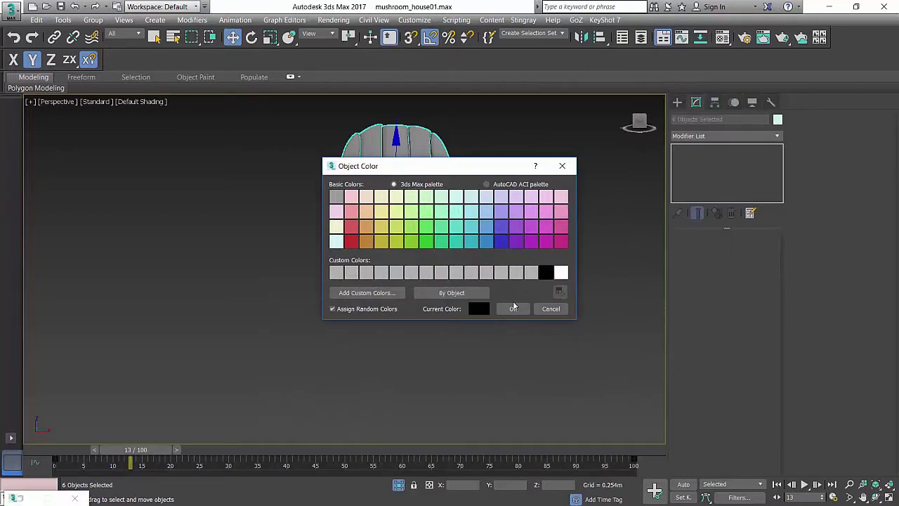
pyautogui.click(513, 307)
pyautogui.click(499, 302)
pyautogui.scroll(4, 486, 270)
pyautogui.press('F4')
pyautogui.scroll(-4, 466, 245)
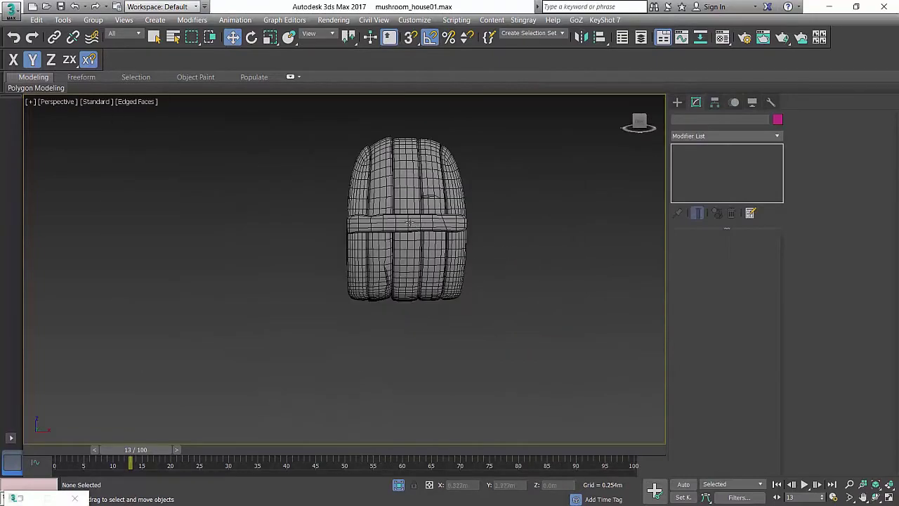
pyautogui.scroll(5, 397, 255)
pyautogui.scroll(-4, 455, 187)
pyautogui.keyDown('alt'); pyautogui.moveTo(455, 176); pyautogui.dragTo(476, 186, button='middle'); pyautogui.keyUp('alt')
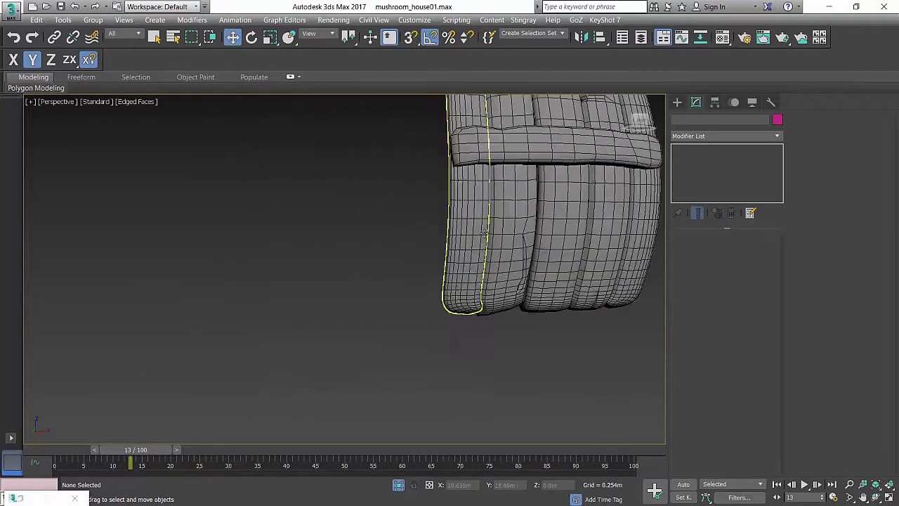
# Cut a new slanted edge line beside the existing slanted edge near the crossbar's right end, from the front face onto the underside
pyautogui.moveTo(501, 221); pyautogui.dragTo(351, 287, button='middle')
pyautogui.press('F4')
pyautogui.scroll(4, 437, 224)
pyautogui.click(508, 193)
pyautogui.press('F4')
pyautogui.moveTo(514, 190); pyautogui.dragTo(465, 232, button='middle')
pyautogui.scroll(3, 466, 232)
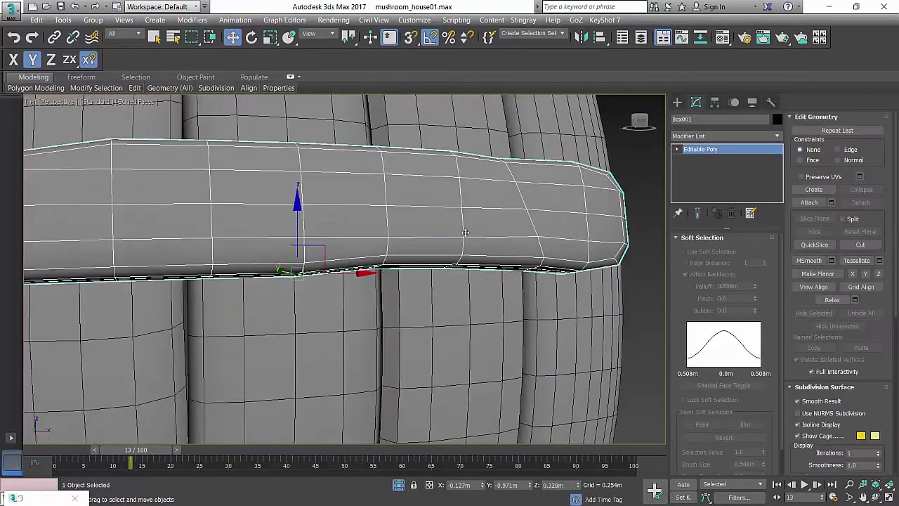
pyautogui.keyDown('alt'); pyautogui.moveTo(548, 226); pyautogui.dragTo(411, 234, button='middle'); pyautogui.keyUp('alt')
pyautogui.scroll(2, 538, 225)
pyautogui.scroll(3, 471, 245)
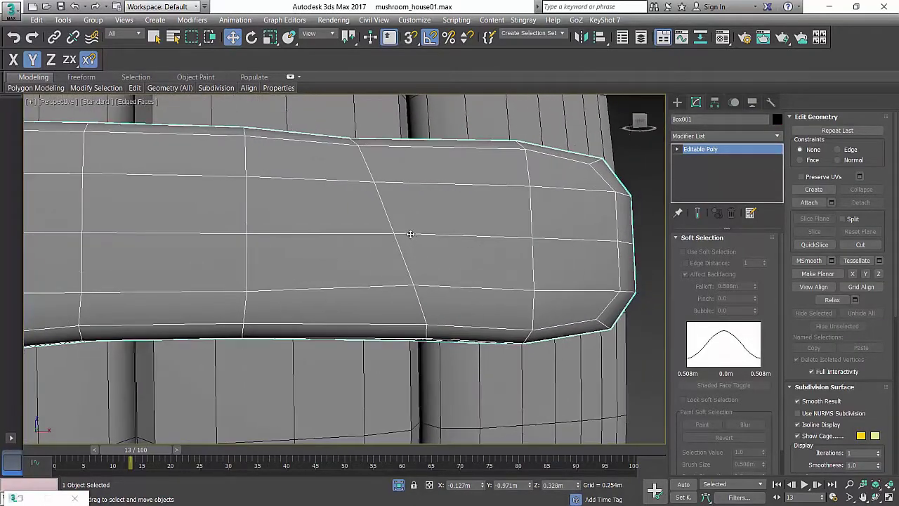
pyautogui.press('2')
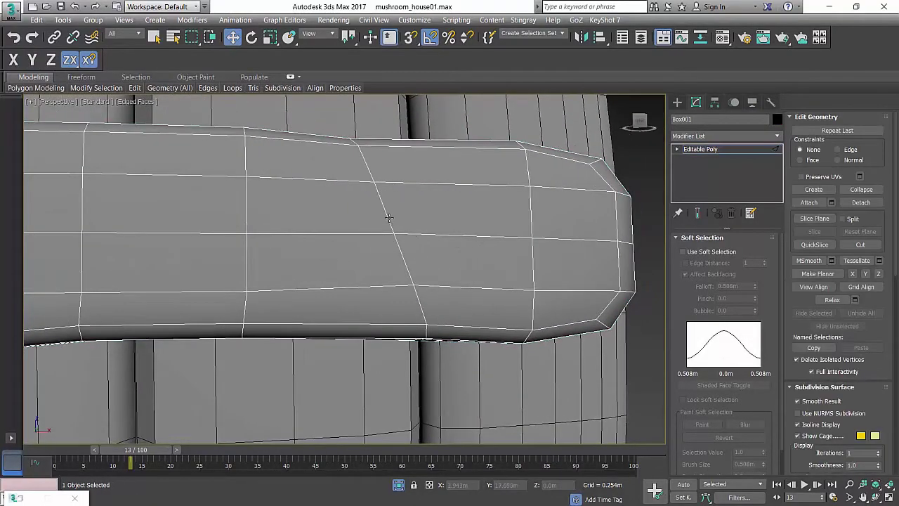
pyautogui.hotkey('alt', 'c')
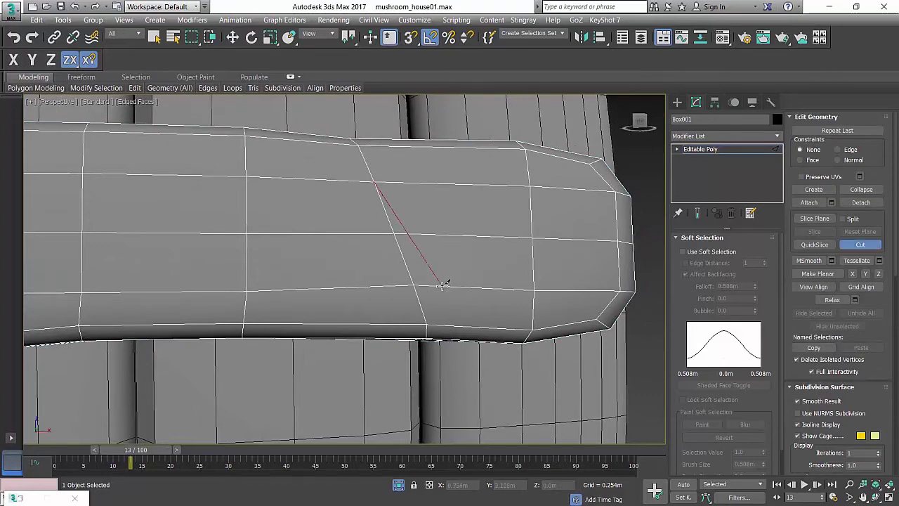
pyautogui.click(441, 284)
pyautogui.keyDown('alt'); pyautogui.moveTo(454, 325); pyautogui.dragTo(490, 238, button='middle'); pyautogui.keyUp('alt')
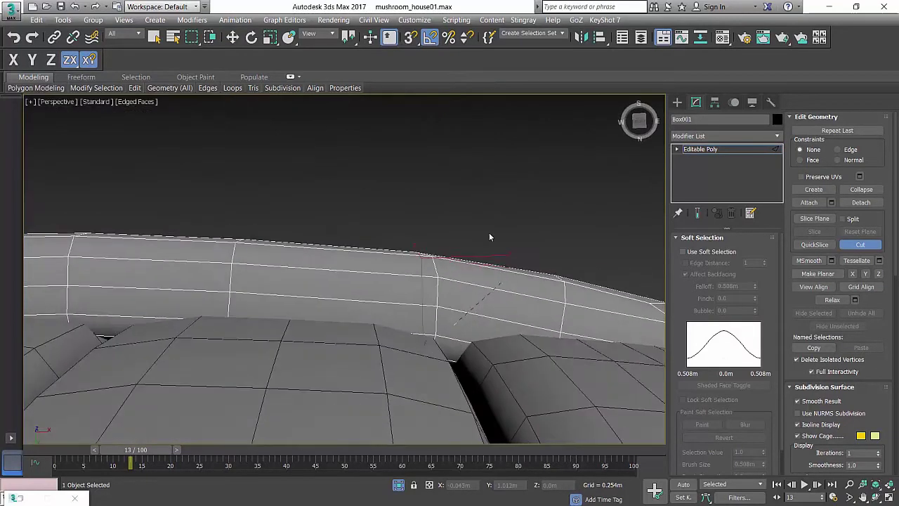
pyautogui.click(475, 313)
pyautogui.click(488, 278)
pyautogui.rightClick(485, 277)
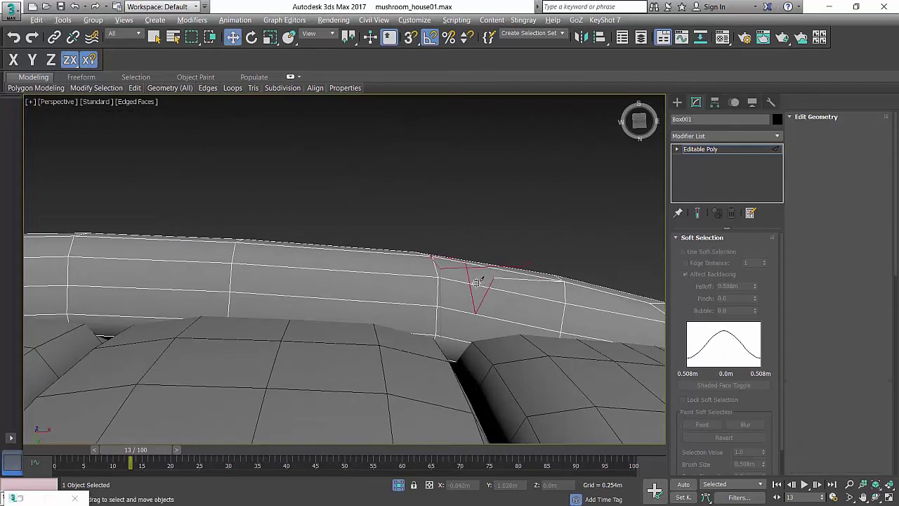
pyautogui.scroll(4, 469, 299)
pyautogui.scroll(-2, 470, 300)
pyautogui.scroll(-5, 469, 301)
pyautogui.keyDown('alt'); pyautogui.moveTo(470, 300); pyautogui.dragTo(489, 260, button='middle'); pyautogui.keyUp('alt')
pyautogui.keyDown('alt'); pyautogui.moveTo(541, 183); pyautogui.dragTo(533, 191, button='middle'); pyautogui.keyUp('alt')
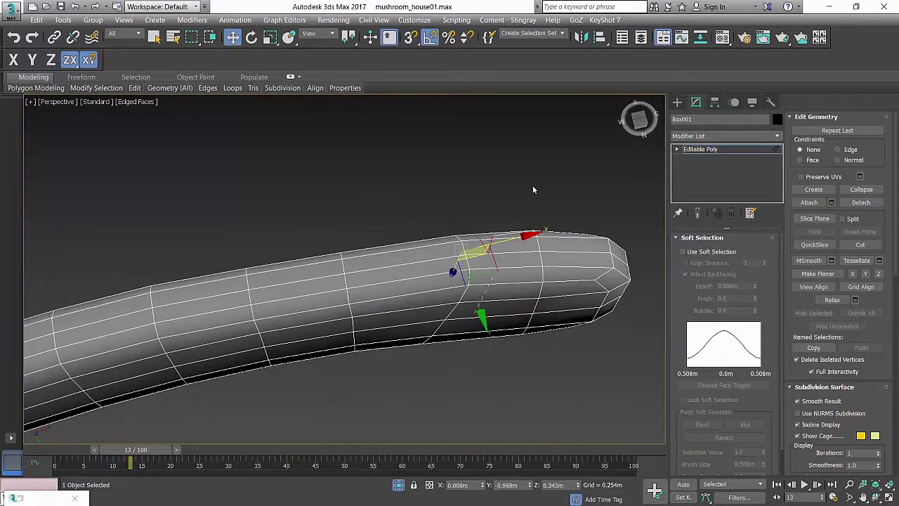
pyautogui.hotkey('alt', 'c')
pyautogui.scroll(4, 510, 238)
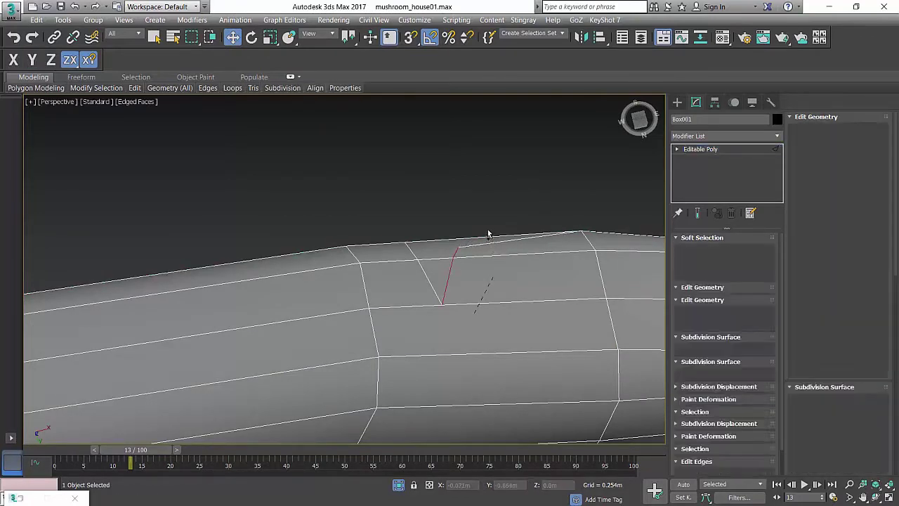
pyautogui.scroll(-4, 491, 290)
pyautogui.keyDown('alt'); pyautogui.moveTo(463, 324); pyautogui.dragTo(590, 377, button='middle'); pyautogui.keyUp('alt')
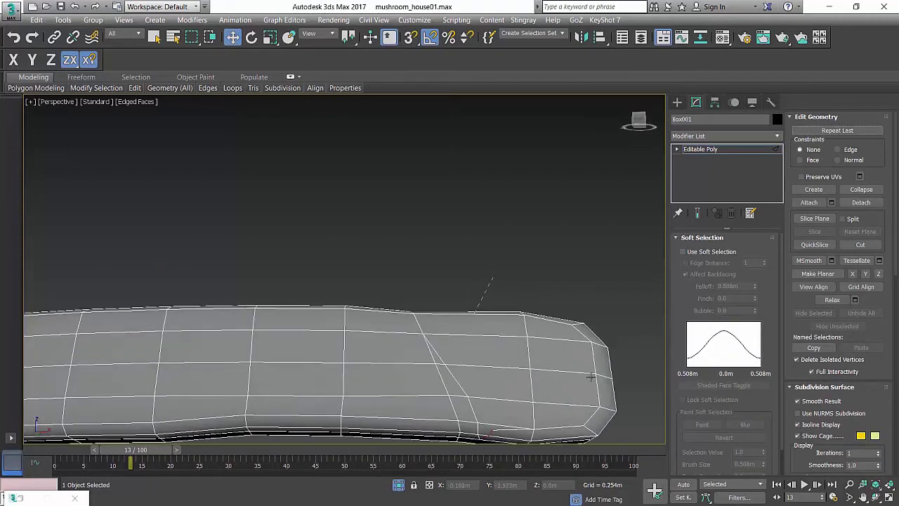
pyautogui.rightClick(493, 272)
# Clear the stray cut segments that branch off the new edge line on the crossbar's underside
pyautogui.click(465, 302)
pyautogui.moveTo(351, 279); pyautogui.dragTo(263, 168, button='middle')
pyautogui.scroll(3, 383, 280)
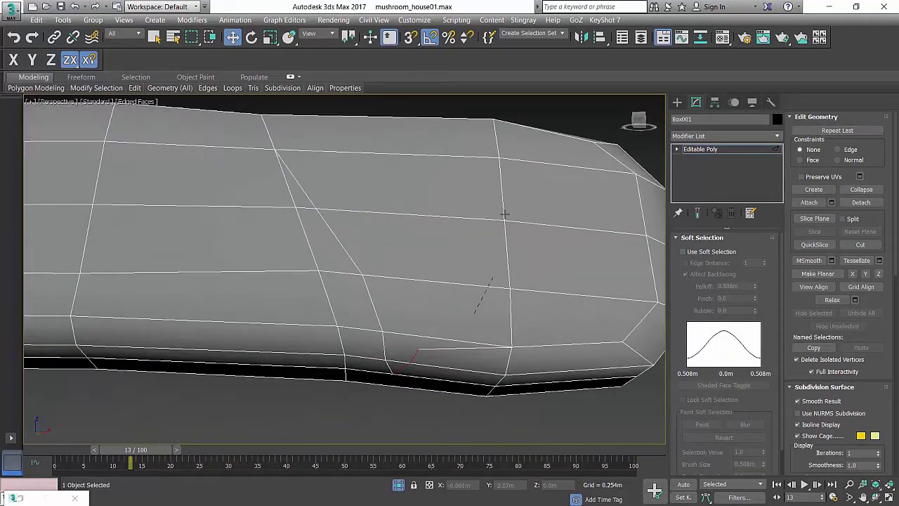
pyautogui.click(702, 176)
pyautogui.press('2')
pyautogui.keyDown('alt'); pyautogui.moveTo(468, 294); pyautogui.dragTo(467, 272, button='middle'); pyautogui.keyUp('alt')
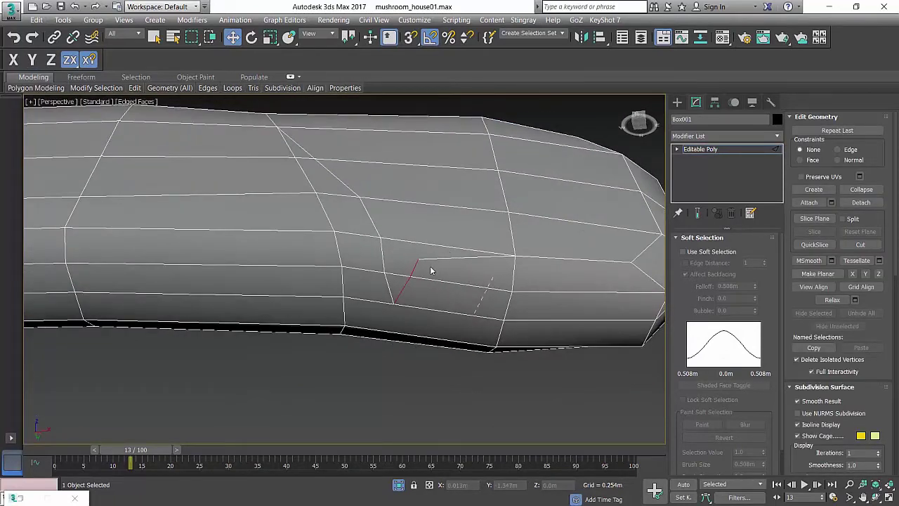
pyautogui.scroll(-3, 421, 243)
pyautogui.click(386, 236)
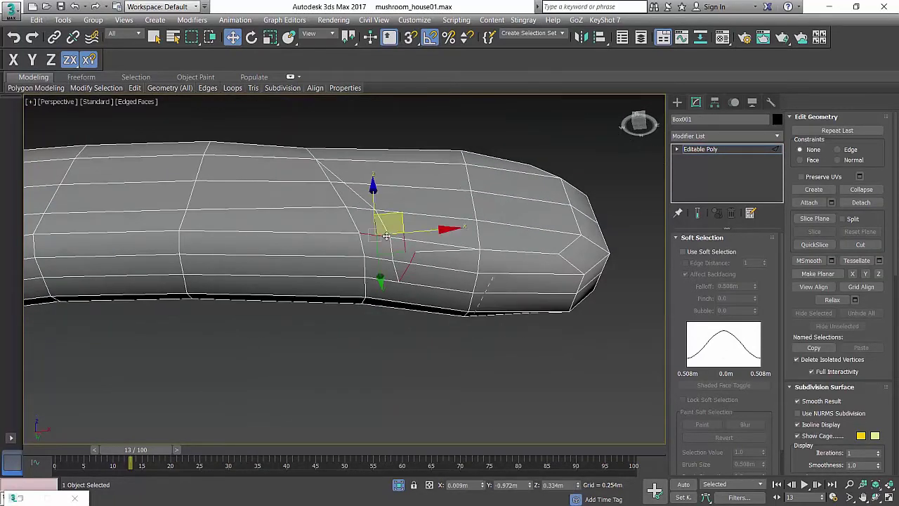
pyautogui.click(391, 250)
pyautogui.keyDown('ctrl'); pyautogui.click(396, 271); pyautogui.keyUp('ctrl')
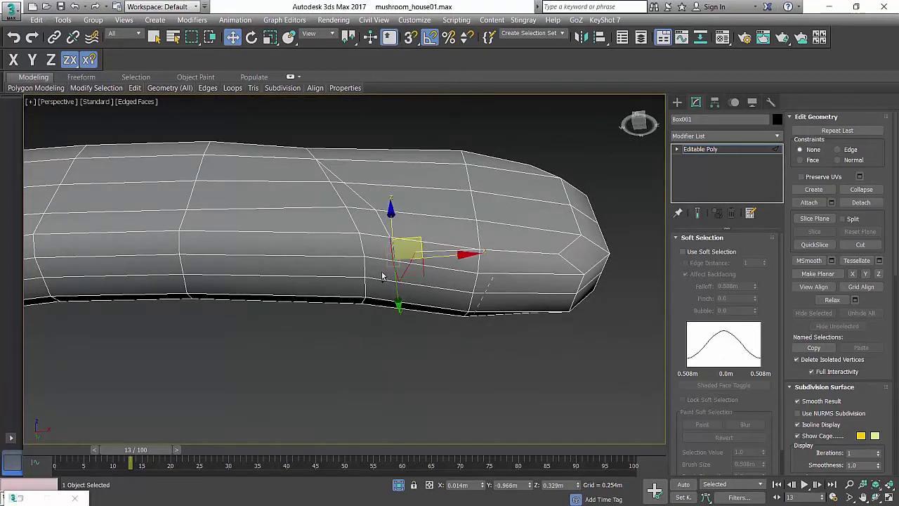
pyautogui.click(383, 276)
# Continue the cut across the crossbar's underside and up its back until it meets the existing edge loop
pyautogui.hotkey('alt', 'c')
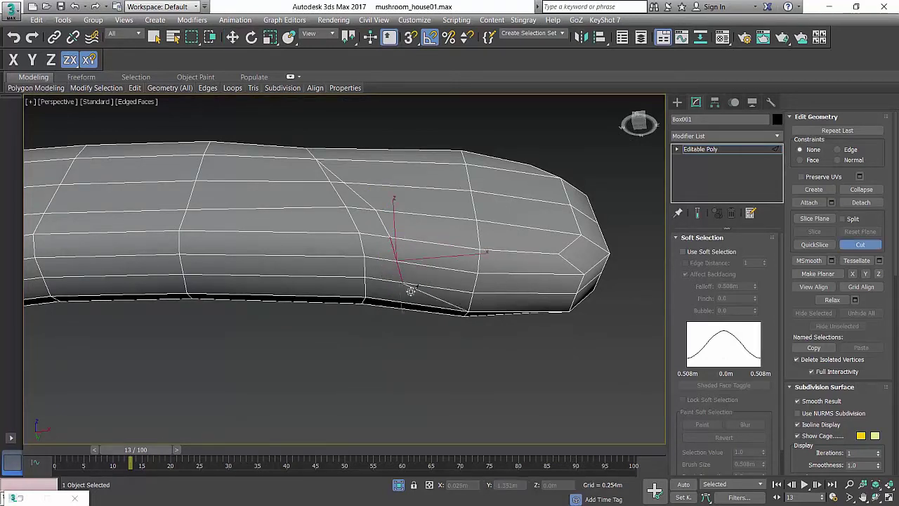
pyautogui.keyDown('alt'); pyautogui.moveTo(411, 290); pyautogui.dragTo(408, 261, button='middle'); pyautogui.keyUp('alt')
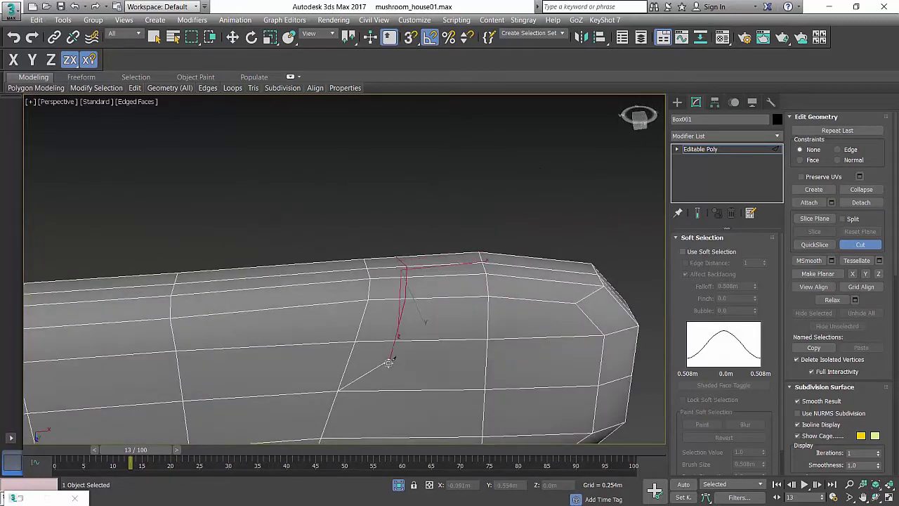
pyautogui.click(368, 391)
pyautogui.moveTo(386, 358); pyautogui.dragTo(402, 280, button='middle')
pyautogui.scroll(-2, 411, 285)
pyautogui.click(367, 342)
pyautogui.press('w')
# Select a short edge between the new cut and the old loop, collapse Soft Selection and place the Edit Edges rollout below it
pyautogui.press('2')
pyautogui.click(394, 268)
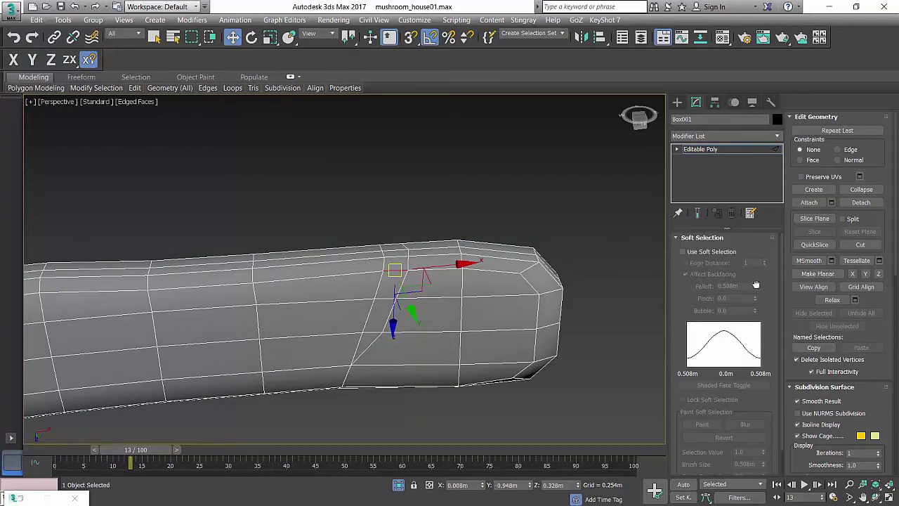
pyautogui.click(678, 239)
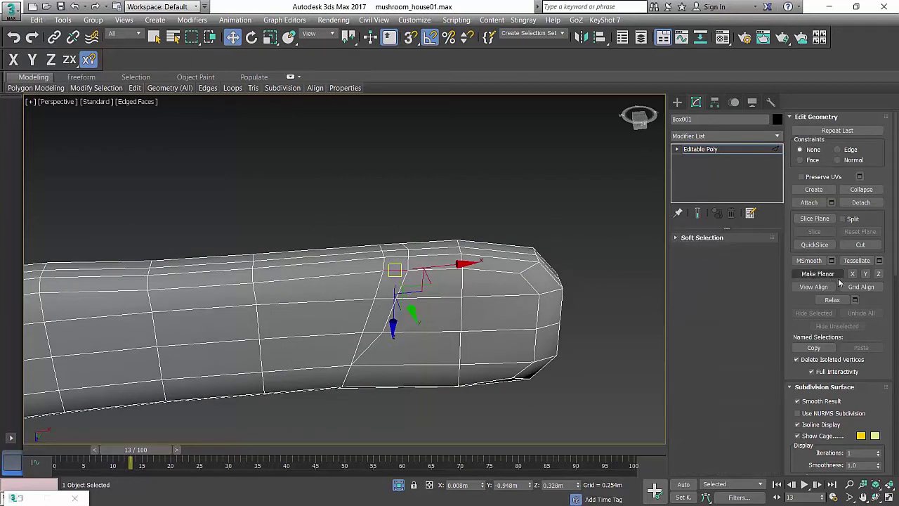
pyautogui.scroll(-10, 879, 379)
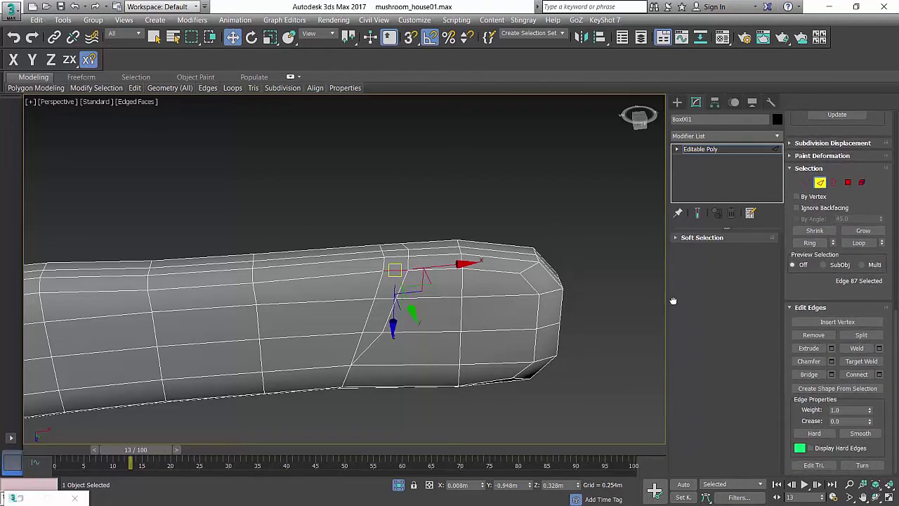
pyautogui.click(792, 308)
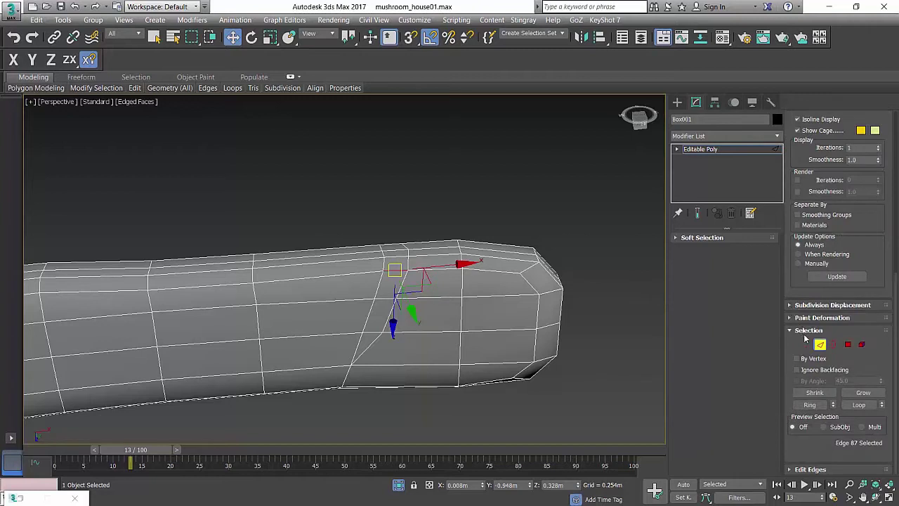
pyautogui.moveTo(835, 359); pyautogui.dragTo(830, 408)
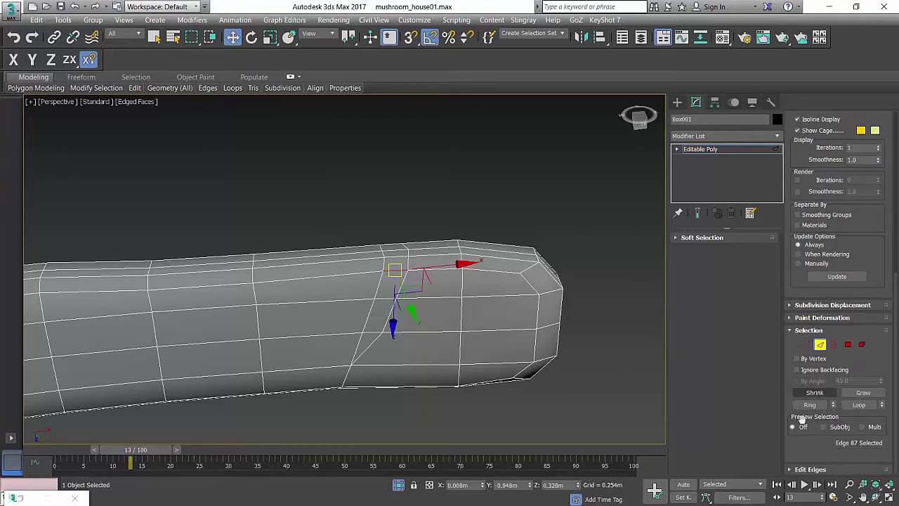
pyautogui.moveTo(886, 470); pyautogui.dragTo(744, 318)
pyautogui.click(692, 251)
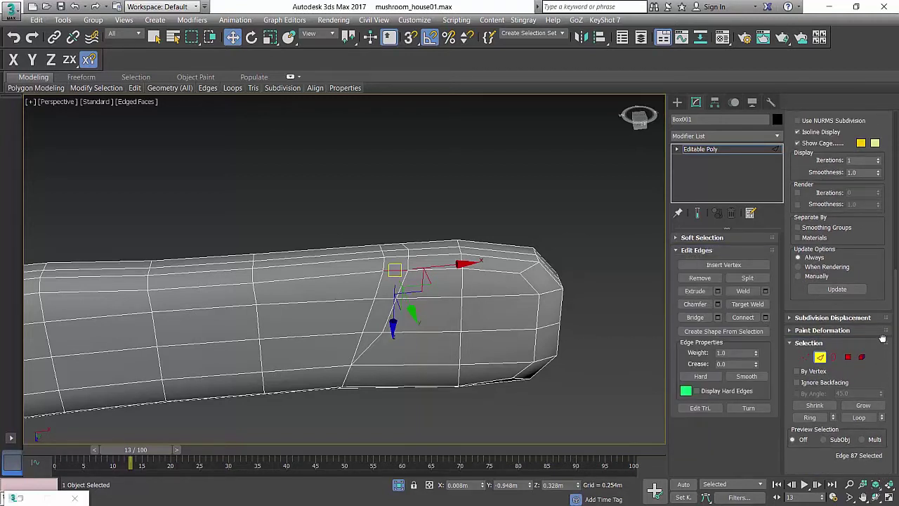
# Rearrange the command panel so the Selection rollout sits above Soft Selection and Edit Edges sits above Edit Geometry
pyautogui.moveTo(892, 195); pyautogui.dragTo(889, 173)
pyautogui.scroll(5, 889, 183)
pyautogui.moveTo(887, 207); pyautogui.dragTo(870, 374)
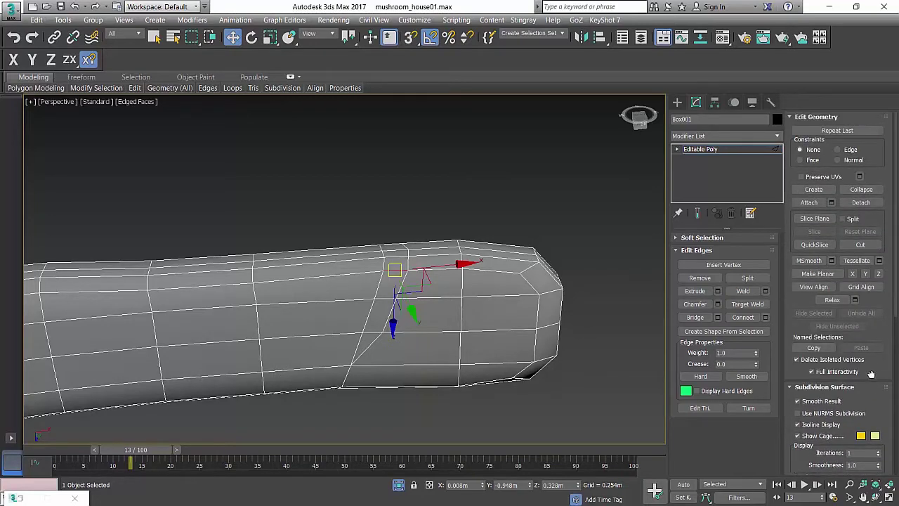
pyautogui.keyDown('alt'); pyautogui.moveTo(479, 311); pyautogui.dragTo(479, 324, button='middle'); pyautogui.keyUp('alt')
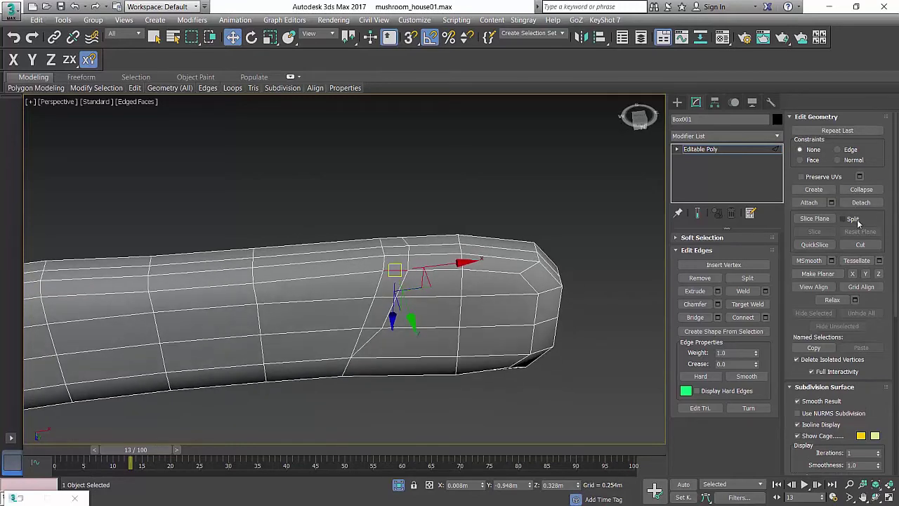
pyautogui.moveTo(887, 327); pyautogui.dragTo(881, 38)
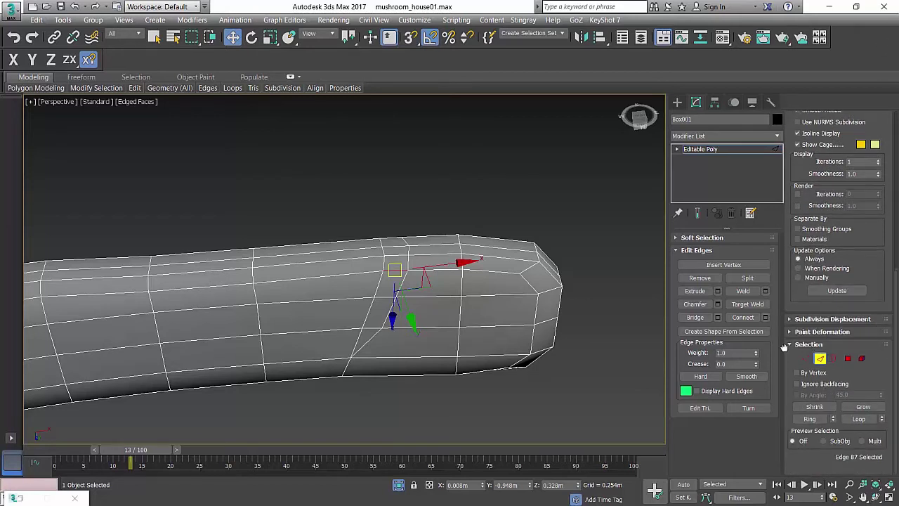
pyautogui.moveTo(809, 324); pyautogui.dragTo(810, 333)
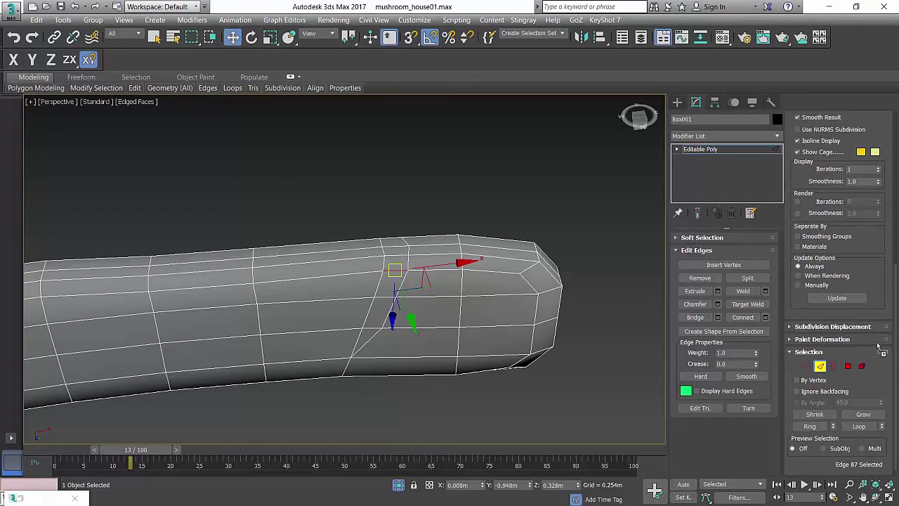
pyautogui.moveTo(881, 349); pyautogui.dragTo(741, 241)
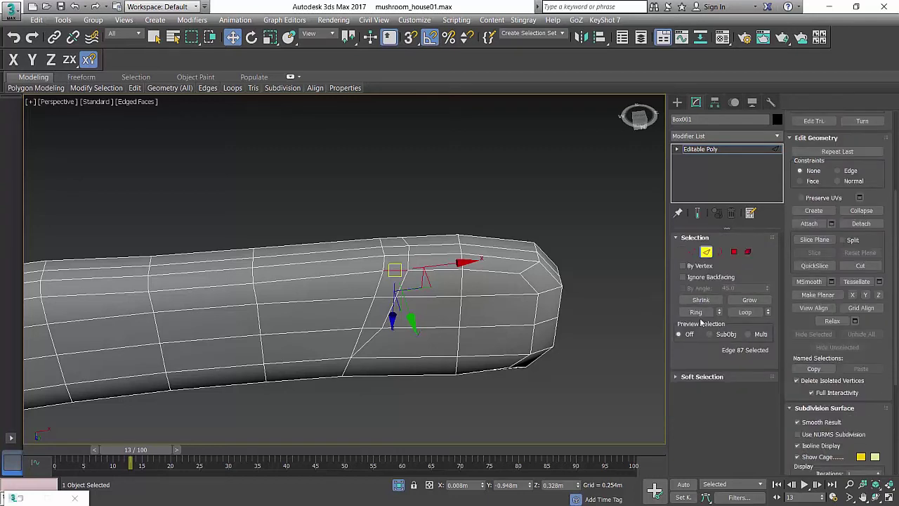
# Expand the selected edge to its ring and connect the ring with a new edge line between the two slanted lines
pyautogui.click(695, 311)
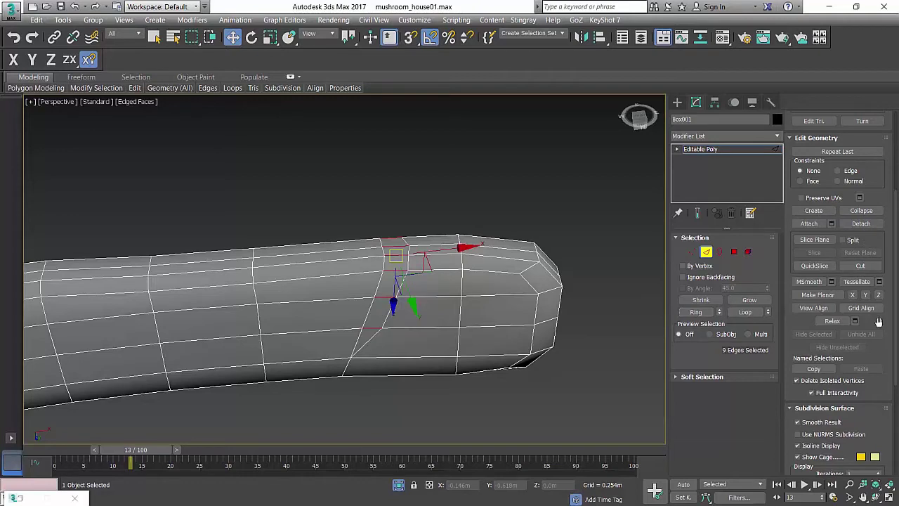
pyautogui.moveTo(889, 330); pyautogui.dragTo(872, 400)
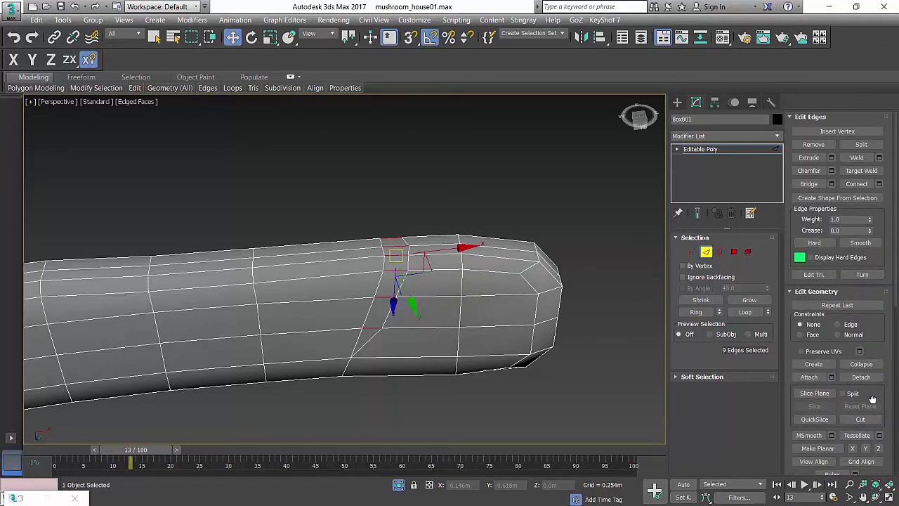
pyautogui.click(861, 183)
# Scale the selected crack edges inward and move them up and sideways to form a notch in the crossbar
pyautogui.keyDown('alt'); pyautogui.moveTo(467, 256); pyautogui.dragTo(461, 367, button='middle'); pyautogui.keyUp('alt')
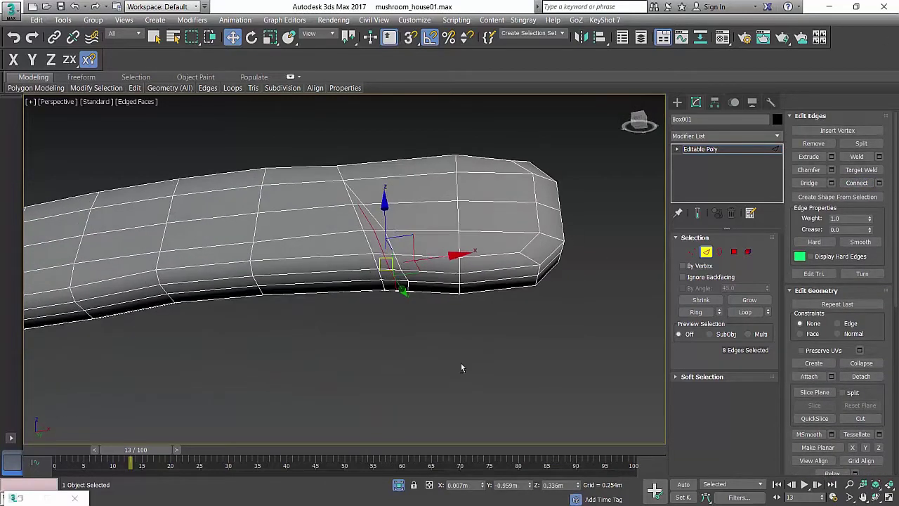
pyautogui.scroll(5, 462, 367)
pyautogui.press('r')
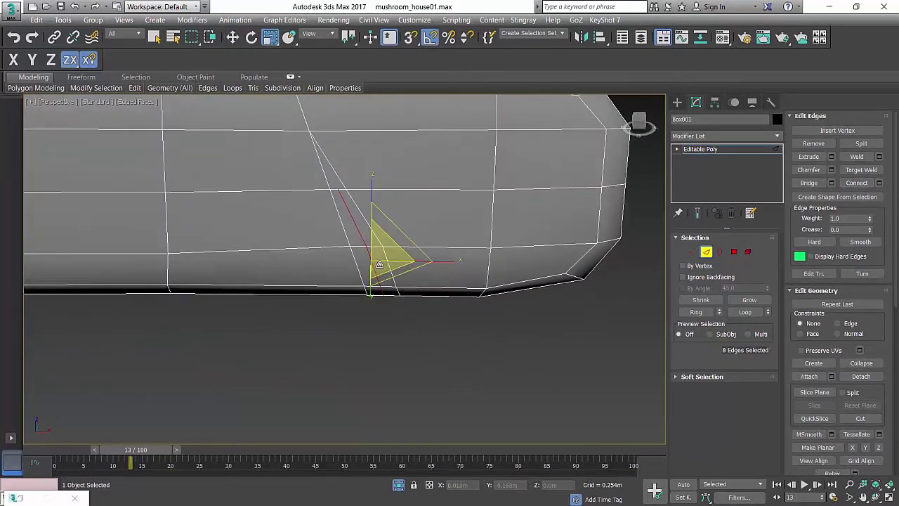
pyautogui.moveTo(379, 264); pyautogui.dragTo(378, 278)
pyautogui.press('w')
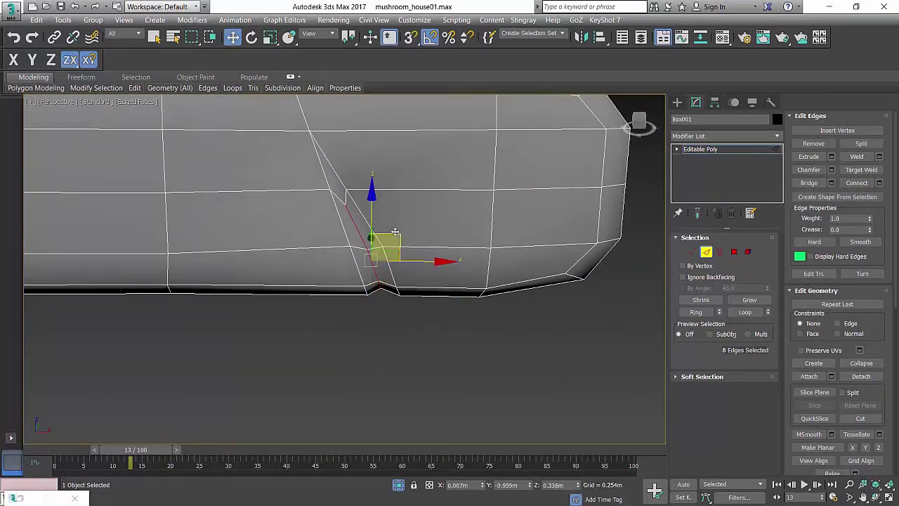
pyautogui.moveTo(395, 232); pyautogui.dragTo(384, 214)
pyautogui.moveTo(408, 227)
pyautogui.mouseDown(button='middle')
pyautogui.moveTo(422, 244)
pyautogui.moveTo(400, 231)
pyautogui.mouseUp(button='middle')
# Auto-smooth the whole crossbar element with a 45 threshold and inspect the crack with the edge display off
pyautogui.press('5')
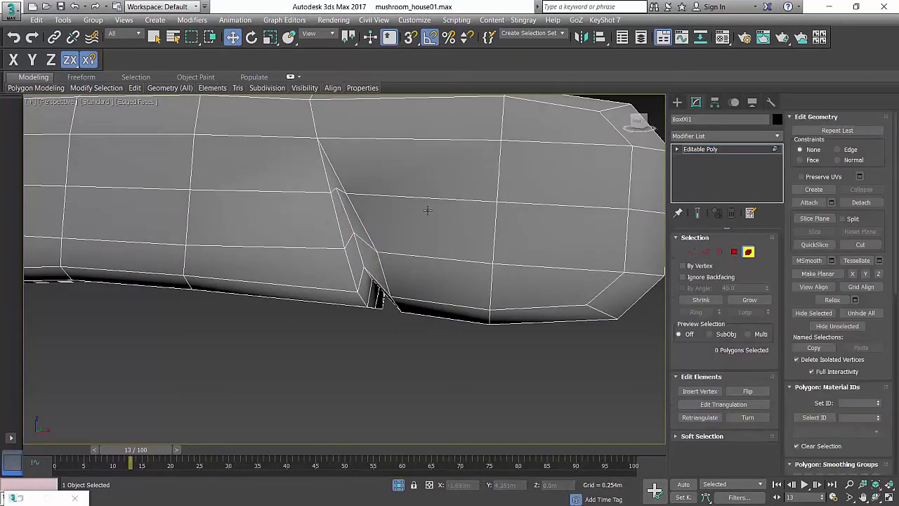
pyautogui.click(428, 211)
pyautogui.scroll(-4, 437, 218)
pyautogui.scroll(-5, 880, 302)
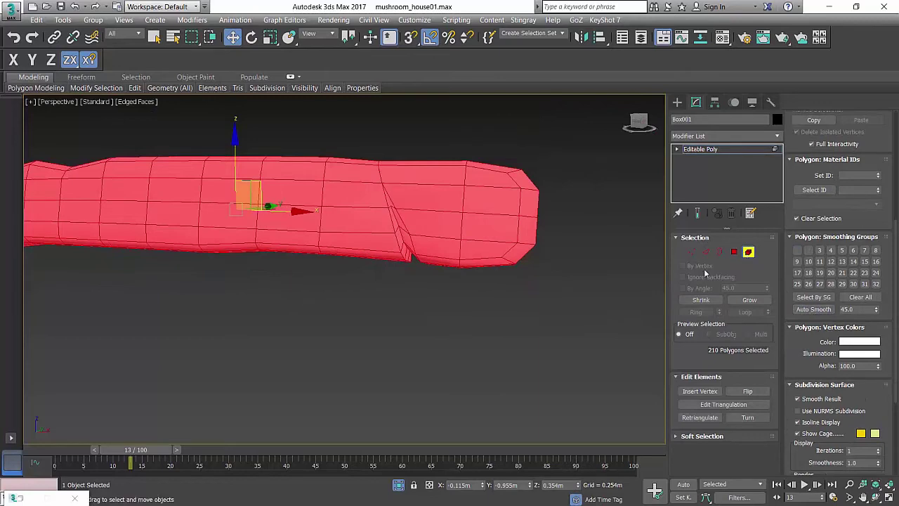
pyautogui.press('5')
pyautogui.click(470, 293)
pyautogui.moveTo(469, 293); pyautogui.dragTo(477, 323, button='middle')
pyautogui.press('F4')
pyautogui.scroll(-3, 450, 241)
pyautogui.moveTo(451, 240)
pyautogui.mouseDown(button='middle')
pyautogui.moveTo(582, 255)
pyautogui.moveTo(548, 266)
pyautogui.mouseUp(button='middle')
pyautogui.press('z')
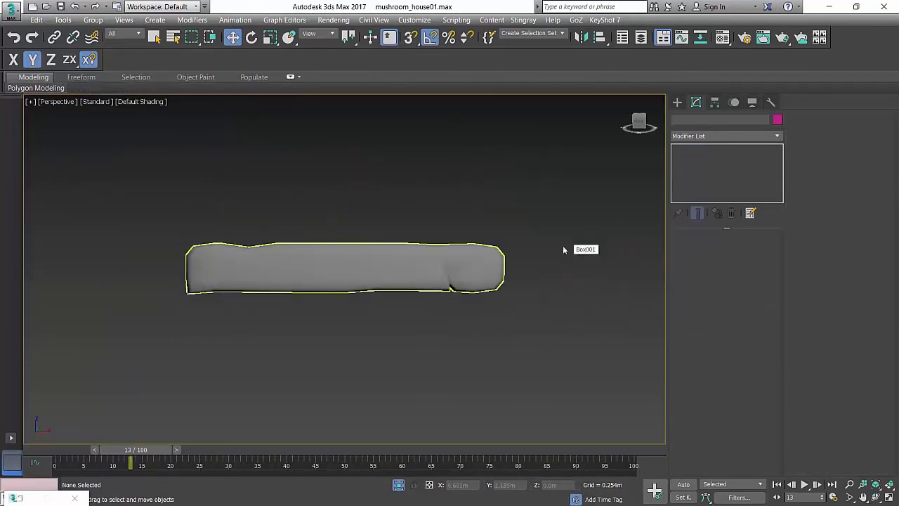
pyautogui.scroll(6, 455, 275)
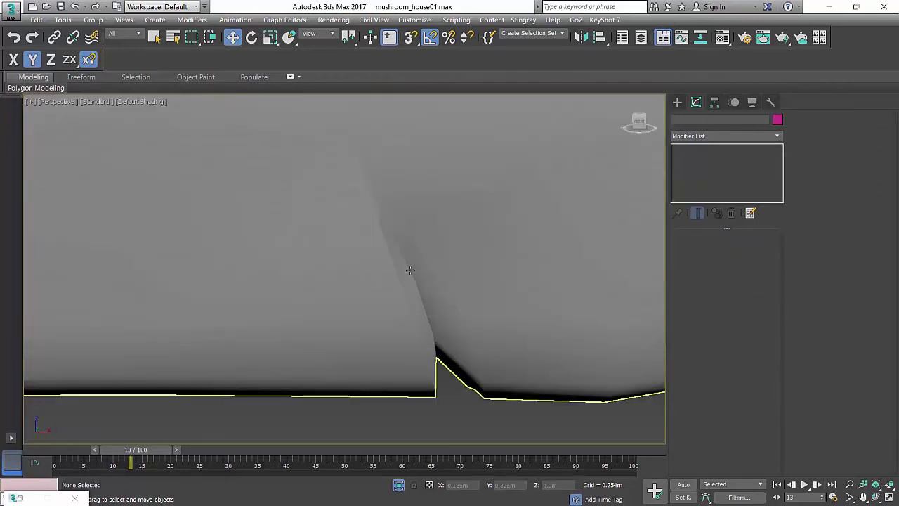
pyautogui.scroll(-3, 410, 270)
pyautogui.keyDown('alt'); pyautogui.moveTo(411, 271); pyautogui.dragTo(434, 261, button='middle'); pyautogui.keyUp('alt')
# Select the five polygons inside the crossbar's crack and clear all their smoothing groups
pyautogui.click(424, 268)
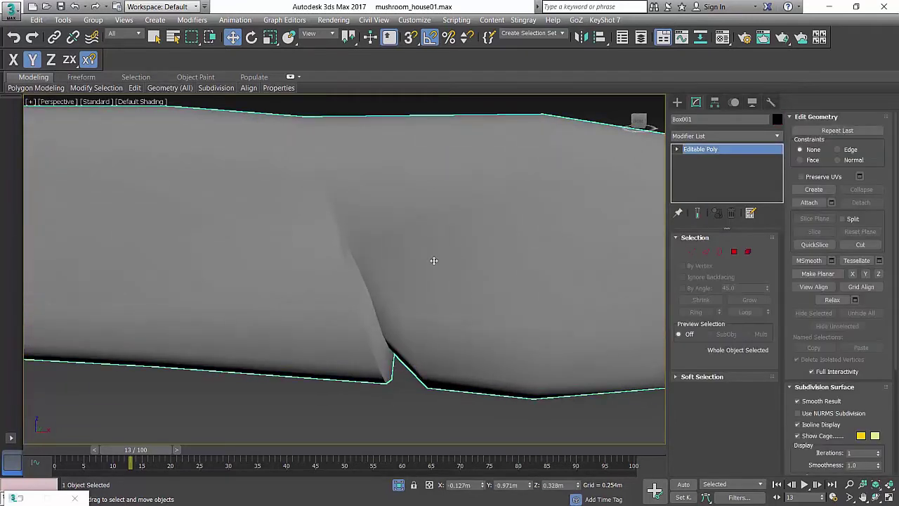
pyautogui.press('F4')
pyautogui.scroll(2, 393, 274)
pyautogui.press('4')
pyautogui.click(365, 279)
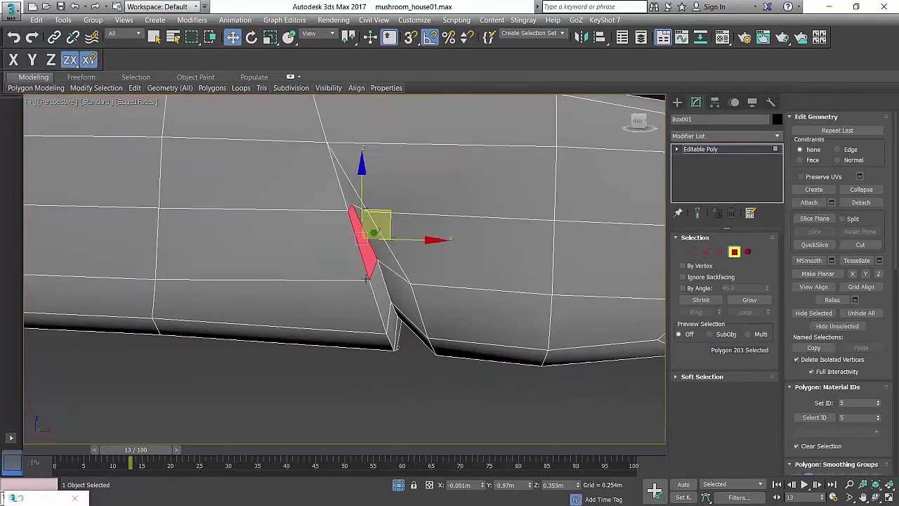
pyautogui.keyDown('ctrl'); pyautogui.click(374, 290); pyautogui.keyUp('ctrl')
pyautogui.keyDown('ctrl'); pyautogui.click(348, 197); pyautogui.keyUp('ctrl')
pyautogui.keyDown('ctrl'); pyautogui.click(366, 221); pyautogui.keyUp('ctrl')
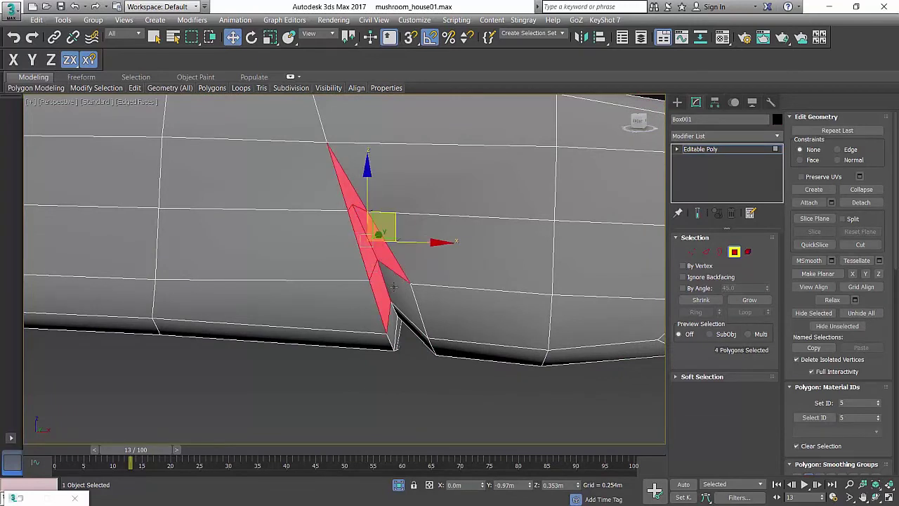
pyautogui.keyDown('ctrl'); pyautogui.click(396, 288); pyautogui.keyUp('ctrl')
pyautogui.scroll(-5, 873, 373)
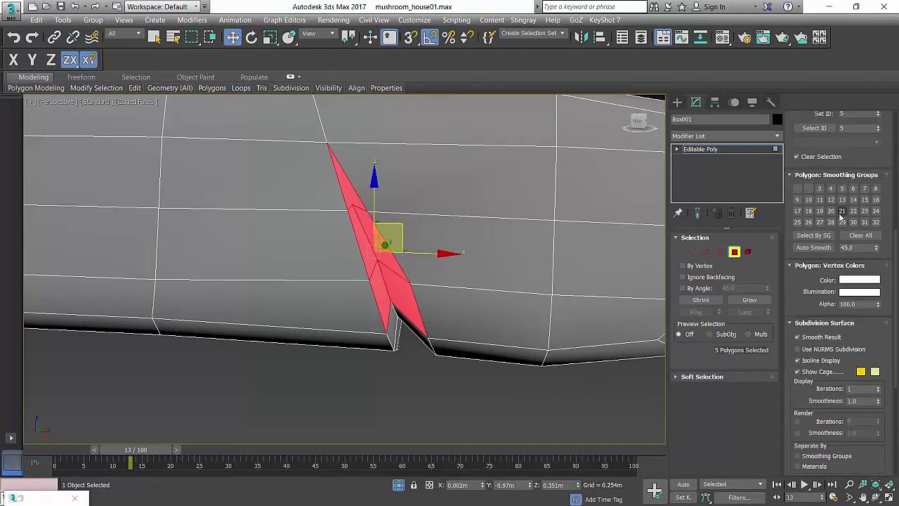
pyautogui.click(846, 234)
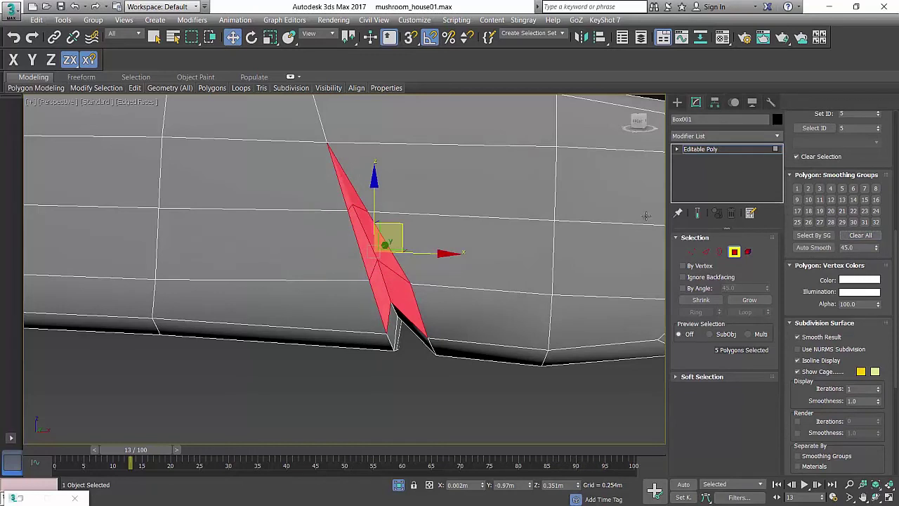
# Leave polygon editing with the edge display off and end isolation to bring back the door and house
pyautogui.click(490, 401)
pyautogui.scroll(-1, 500, 365)
pyautogui.press('F4')
pyautogui.scroll(-5, 510, 292)
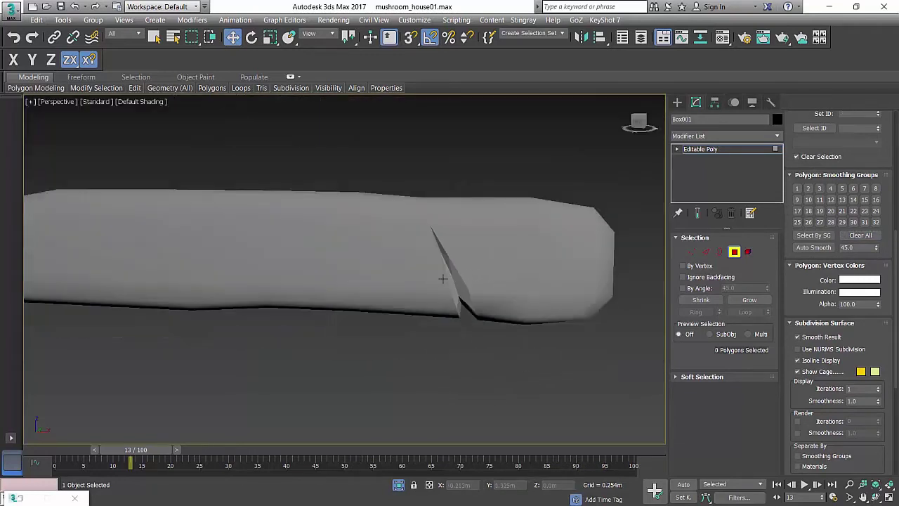
pyautogui.click(734, 252)
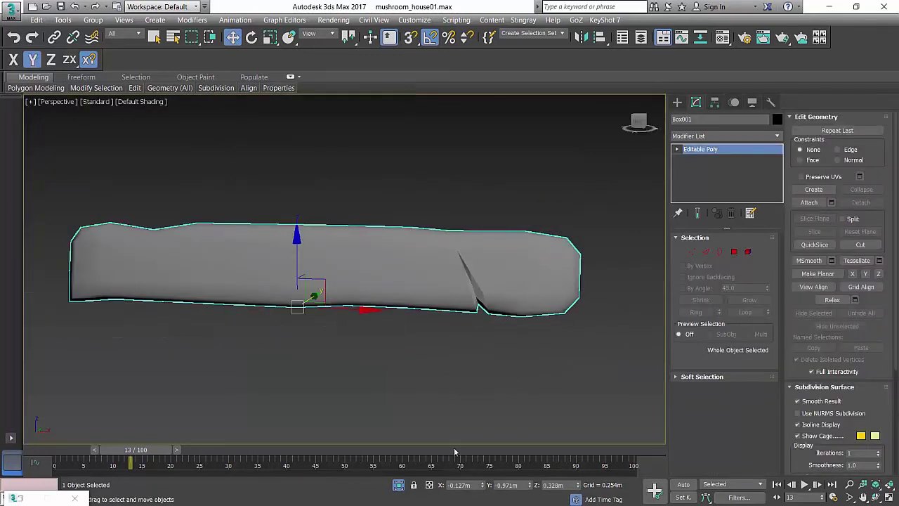
pyautogui.click(401, 485)
pyautogui.scroll(2, 471, 324)
pyautogui.moveTo(394, 337); pyautogui.dragTo(414, 295, button='middle')
pyautogui.scroll(3, 411, 296)
pyautogui.scroll(3, 338, 302)
pyautogui.keyDown('alt'); pyautogui.moveTo(338, 265); pyautogui.dragTo(378, 252, button='middle'); pyautogui.keyUp('alt')
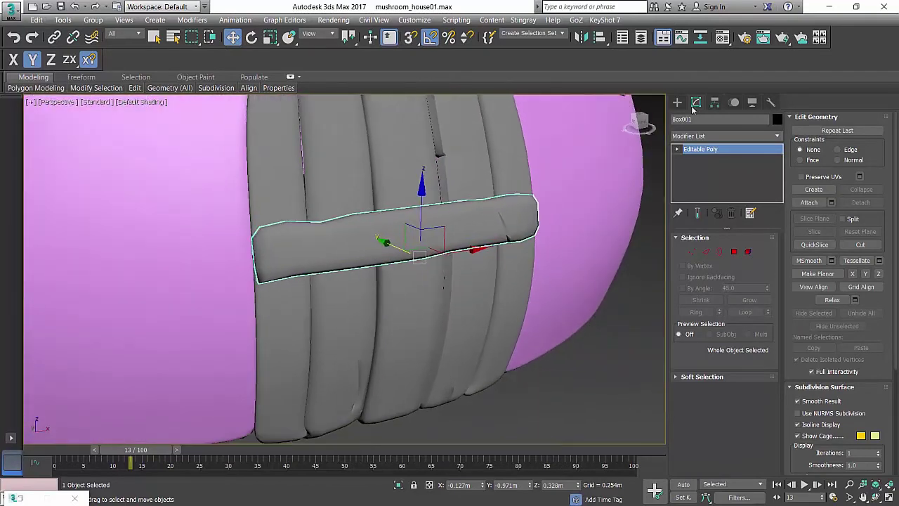
# Draw a box about 0.018 × 0.02 × 0.017 m at the crossbar's end in the Top view with all segments at 1
pyautogui.click(678, 103)
pyautogui.keyDown('alt'); pyautogui.moveTo(282, 271); pyautogui.dragTo(290, 271, button='middle'); pyautogui.keyUp('alt')
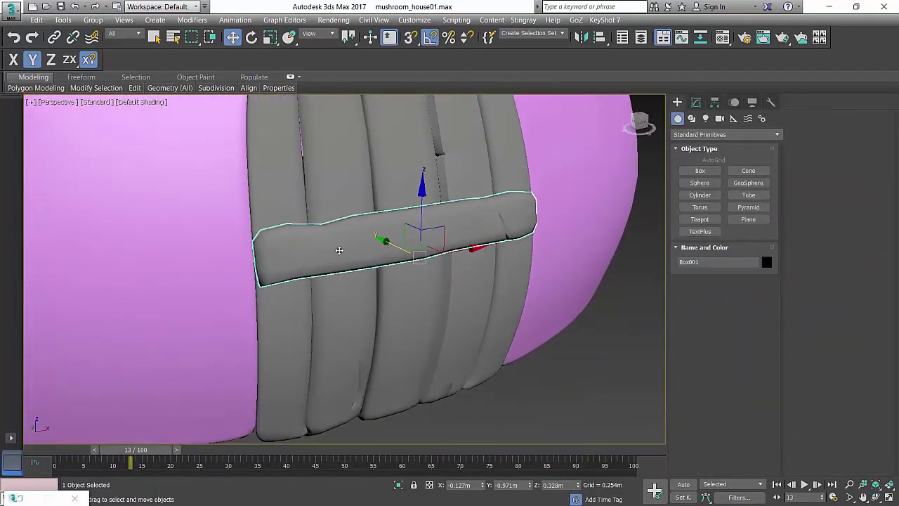
pyautogui.click(699, 170)
pyautogui.press('t')
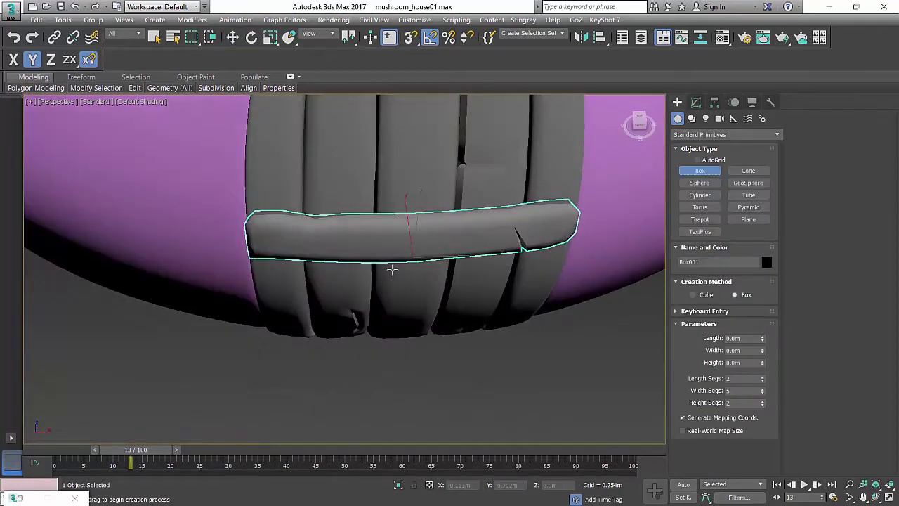
pyautogui.scroll(-2, 393, 246)
pyautogui.scroll(5, 302, 285)
pyautogui.moveTo(303, 285); pyautogui.dragTo(378, 323, button='middle')
pyautogui.press('F3')
pyautogui.scroll(3, 270, 283)
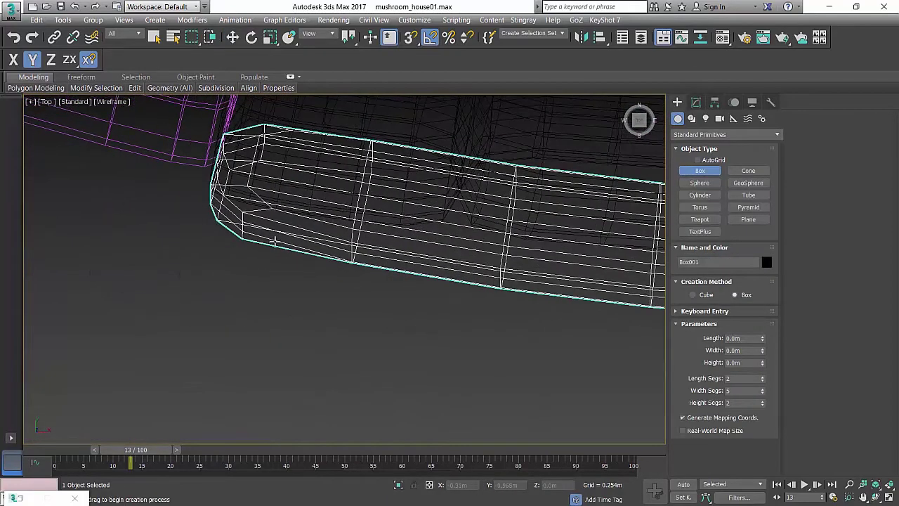
pyautogui.moveTo(260, 212); pyautogui.dragTo(334, 266)
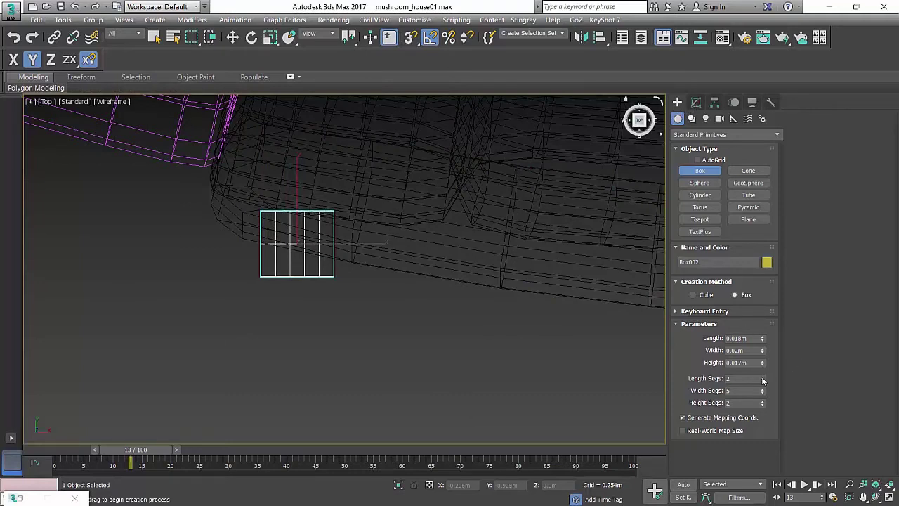
pyautogui.moveTo(759, 393); pyautogui.dragTo(763, 403)
# Draw a torus with radii of about 0.067 m and 0.009 m in the Front view and centre it below the box
pyautogui.moveTo(443, 356); pyautogui.dragTo(517, 337, button='middle')
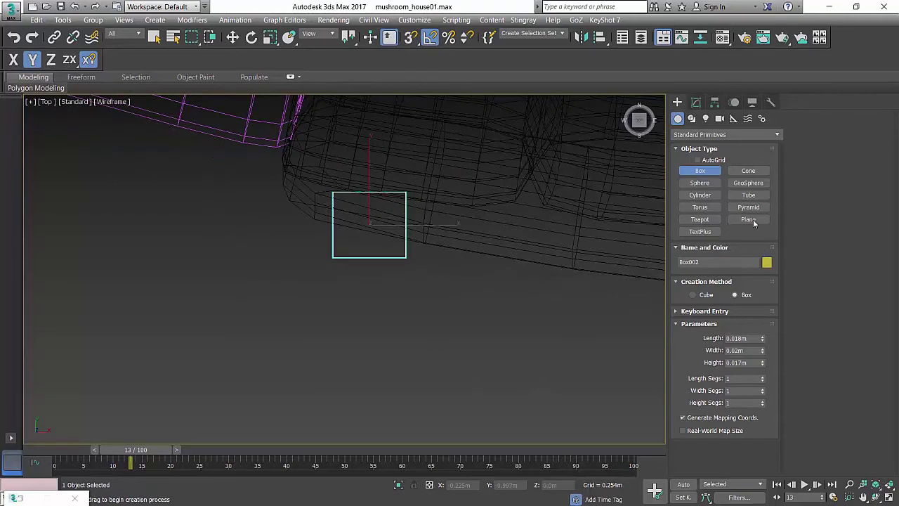
pyautogui.click(707, 211)
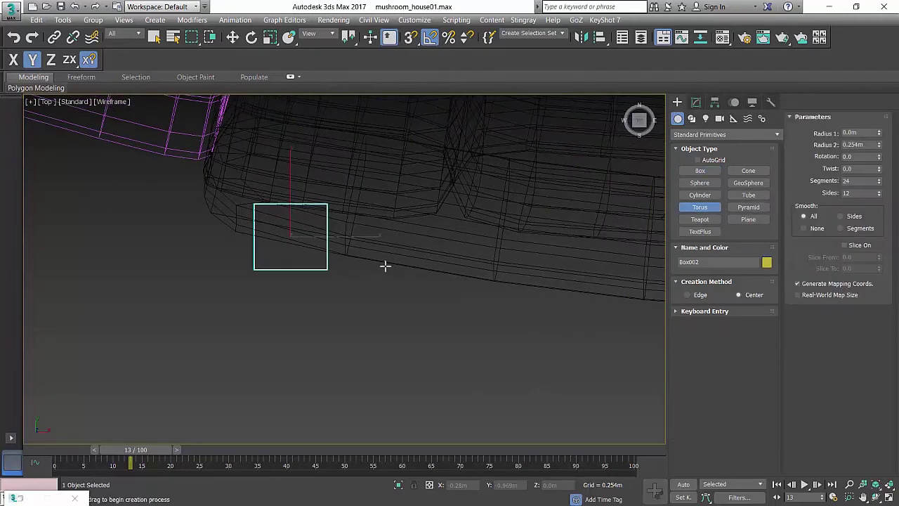
pyautogui.press('f')
pyautogui.scroll(-5, 403, 264)
pyautogui.moveTo(454, 309); pyautogui.dragTo(451, 271, button='middle')
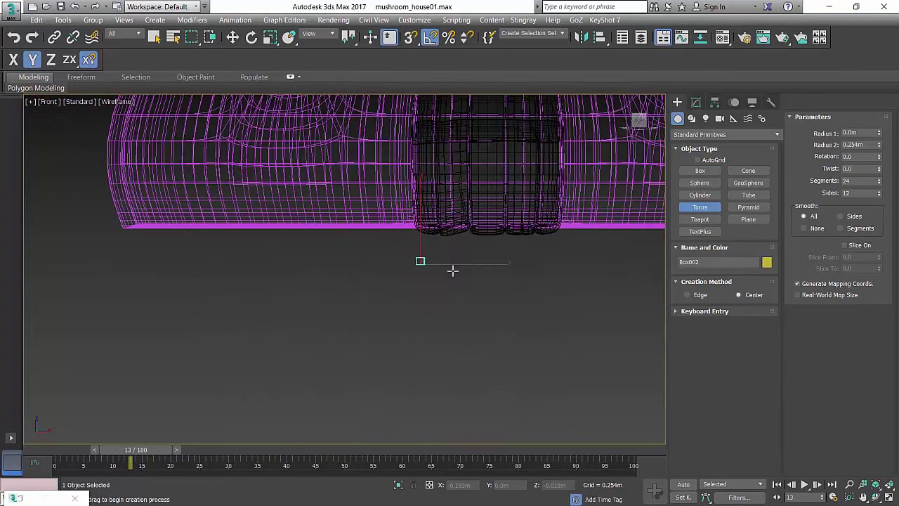
pyautogui.scroll(5, 401, 281)
pyautogui.moveTo(413, 283); pyautogui.dragTo(466, 241)
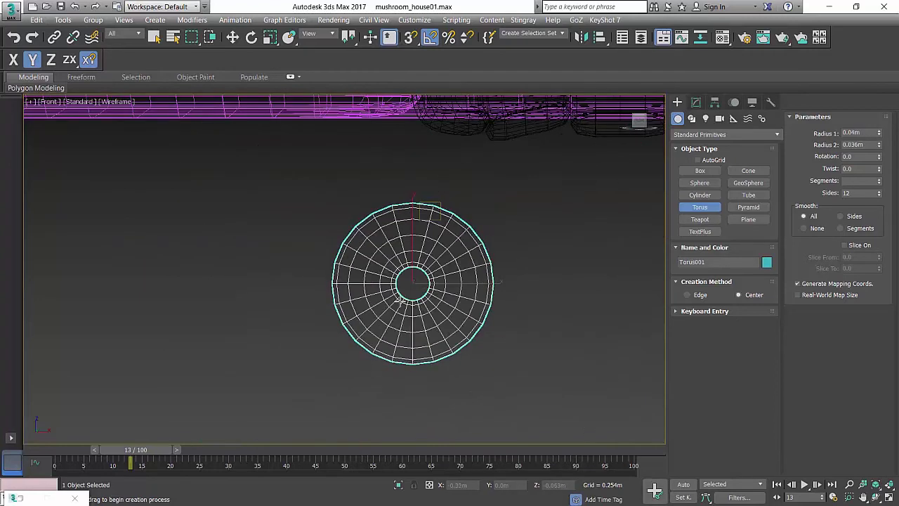
pyautogui.click(462, 246)
pyautogui.press('w')
pyautogui.moveTo(444, 250); pyautogui.dragTo(425, 266, button='middle')
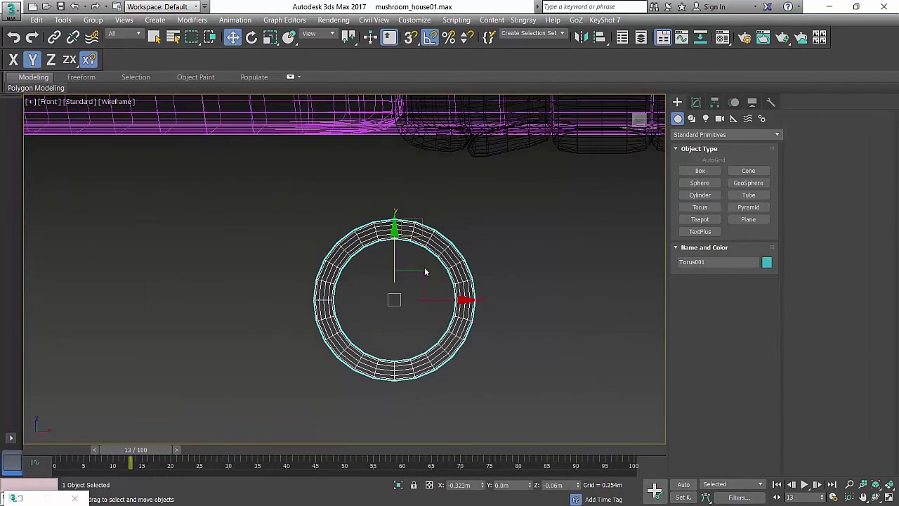
pyautogui.moveTo(417, 268); pyautogui.dragTo(445, 271)
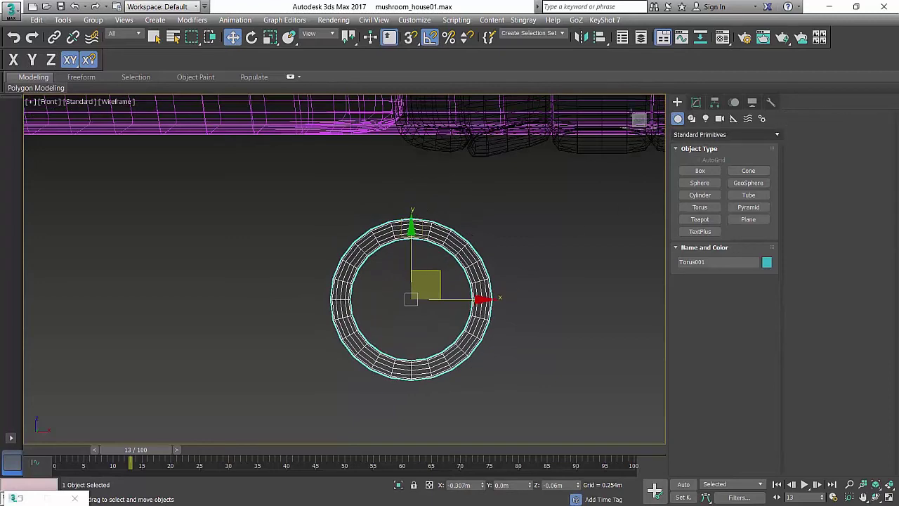
# Set the torus to 35 segments, with Radius 1 at 0.041 m and Radius 2 at 0.003 m
pyautogui.scroll(-5, 442, 275)
pyautogui.moveTo(430, 279); pyautogui.dragTo(438, 283, button='middle')
pyautogui.scroll(2, 438, 283)
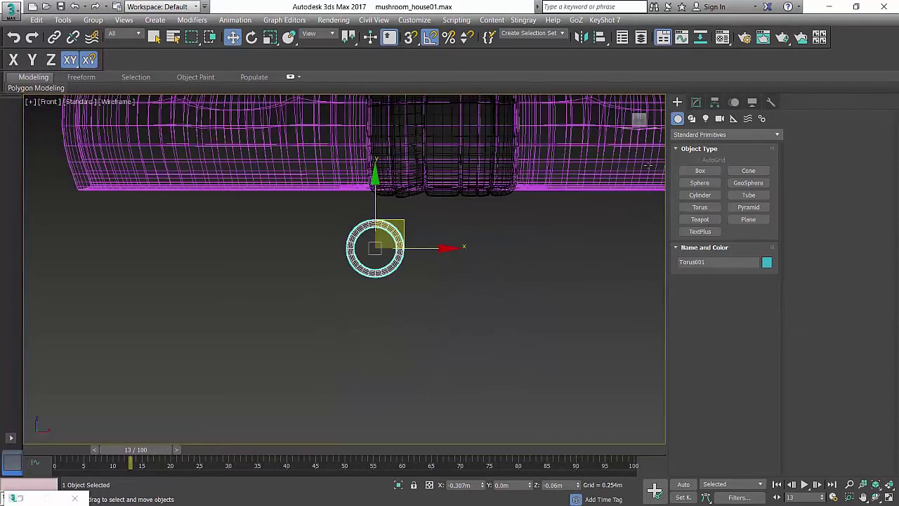
pyautogui.click(696, 101)
pyautogui.moveTo(763, 304)
pyautogui.mouseDown()
pyautogui.moveTo(762, 313)
pyautogui.moveTo(772, 294)
pyautogui.mouseUp()
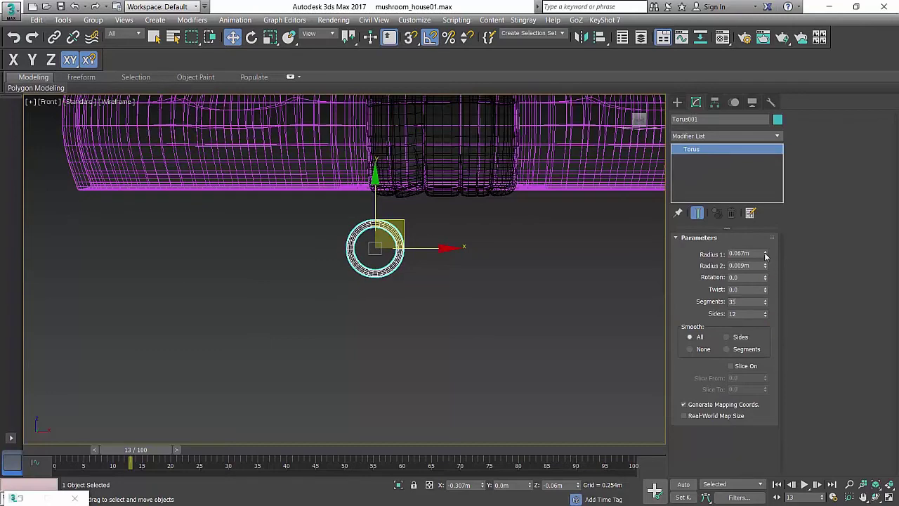
pyautogui.moveTo(765, 256); pyautogui.dragTo(761, 276)
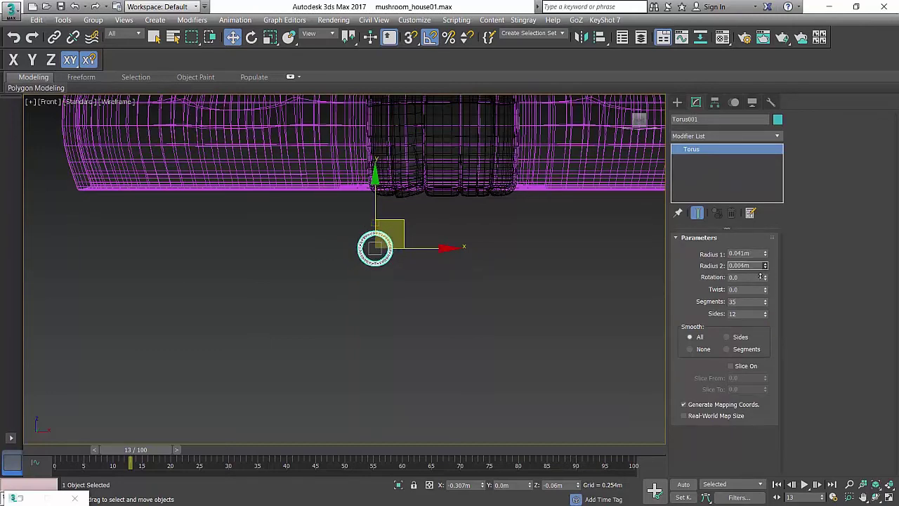
pyautogui.moveTo(345, 245); pyautogui.dragTo(427, 308, button='middle')
pyautogui.scroll(9, 479, 299)
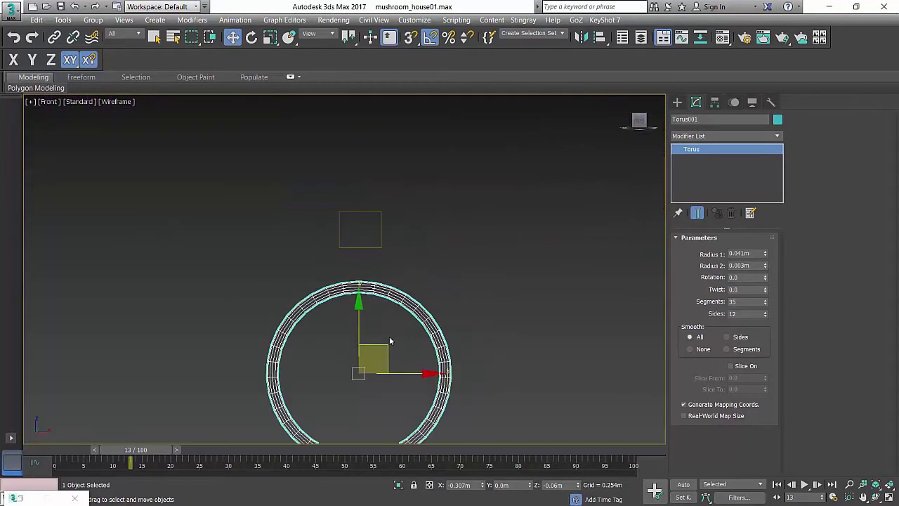
# Raise the ring to the small box and move it along Y to about -0.97 m, in front of the house
pyautogui.moveTo(382, 345); pyautogui.dragTo(390, 272)
pyautogui.moveTo(307, 187); pyautogui.dragTo(386, 240)
pyautogui.scroll(-10, 385, 239)
pyautogui.moveTo(392, 228); pyautogui.dragTo(360, 318, button='middle')
pyautogui.keyDown('alt'); pyautogui.moveTo(361, 318); pyautogui.dragTo(382, 316, button='middle'); pyautogui.keyUp('alt')
pyautogui.press('p')
pyautogui.scroll(-6, 416, 307)
pyautogui.scroll(5, 381, 316)
pyautogui.click(261, 234)
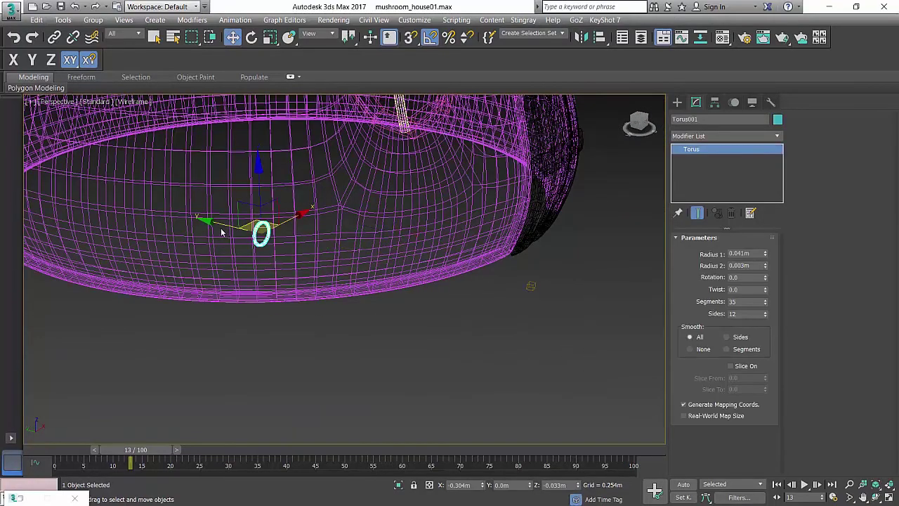
pyautogui.moveTo(218, 218); pyautogui.dragTo(496, 286)
# Shift the ring along Y to about -0.96 m so its upper arc passes through the box in shaded view
pyautogui.press('F3')
pyautogui.scroll(8, 510, 285)
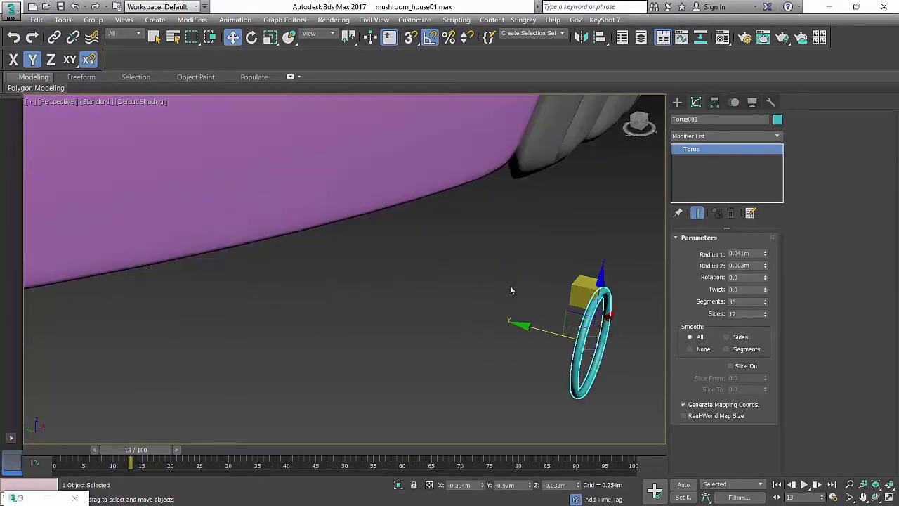
pyautogui.moveTo(487, 292); pyautogui.dragTo(533, 226, button='middle')
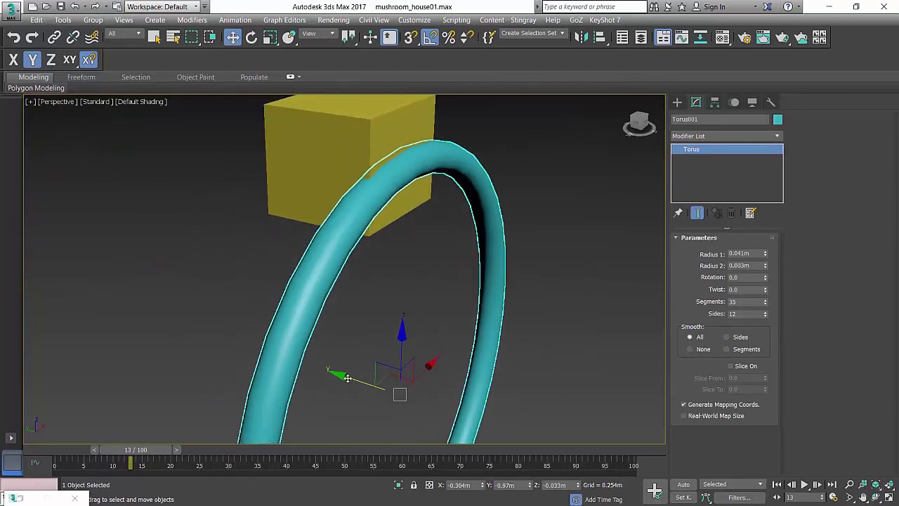
pyautogui.moveTo(347, 378); pyautogui.dragTo(301, 357)
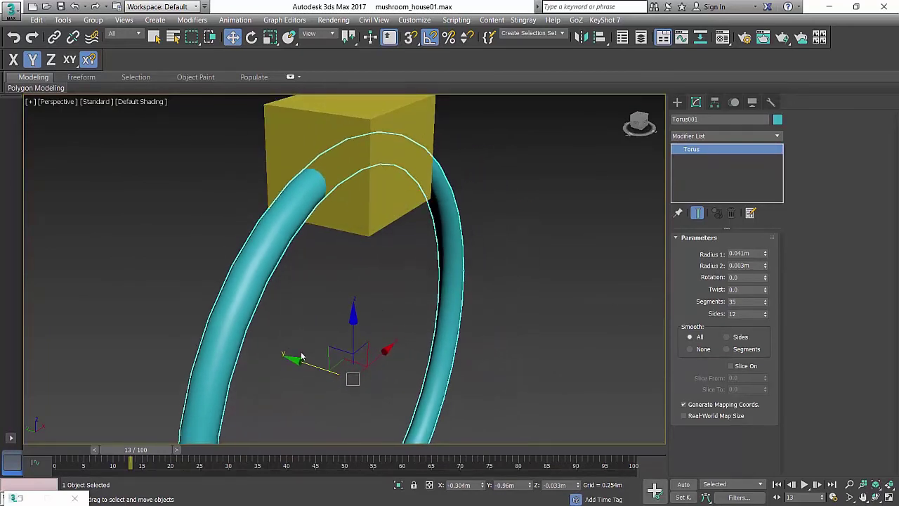
# Move the box and ring together up onto the end of the door's crossbar, then deselect them
pyautogui.scroll(-6, 408, 274)
pyautogui.moveTo(308, 265); pyautogui.dragTo(307, 262)
pyautogui.scroll(-3, 386, 316)
pyautogui.moveTo(391, 335); pyautogui.dragTo(385, 364, button='middle')
pyautogui.moveTo(373, 330); pyautogui.dragTo(374, 228)
pyautogui.keyDown('alt'); pyautogui.moveTo(374, 229); pyautogui.dragTo(388, 270, button='middle'); pyautogui.keyUp('alt')
pyautogui.moveTo(379, 260); pyautogui.dragTo(403, 271)
pyautogui.keyDown('alt'); pyautogui.moveTo(388, 286); pyautogui.dragTo(460, 292, button='middle'); pyautogui.keyUp('alt')
pyautogui.click(476, 348)
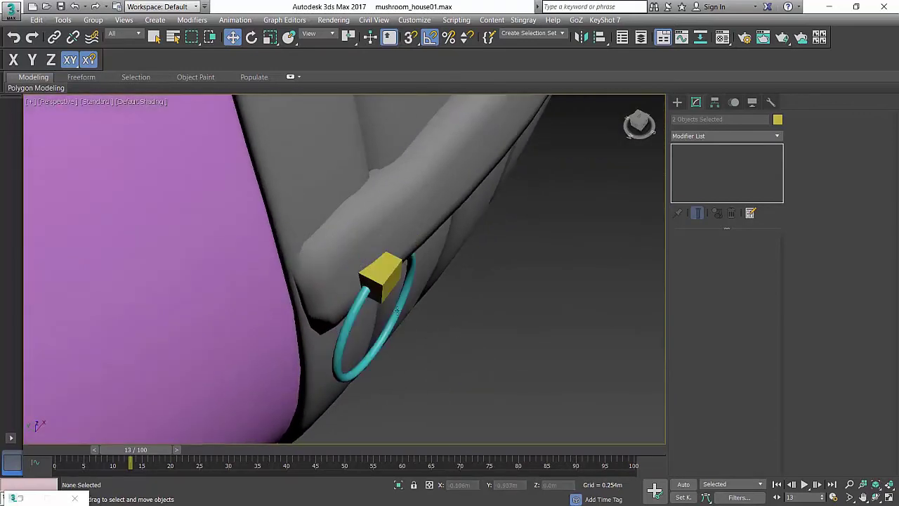
# Add a Chamfer modifier to the ring handle's small box and set its amount to 0.002 m
pyautogui.click(381, 278)
pyautogui.keyDown('alt'); pyautogui.moveTo(381, 279); pyautogui.dragTo(308, 264, button='middle'); pyautogui.keyUp('alt')
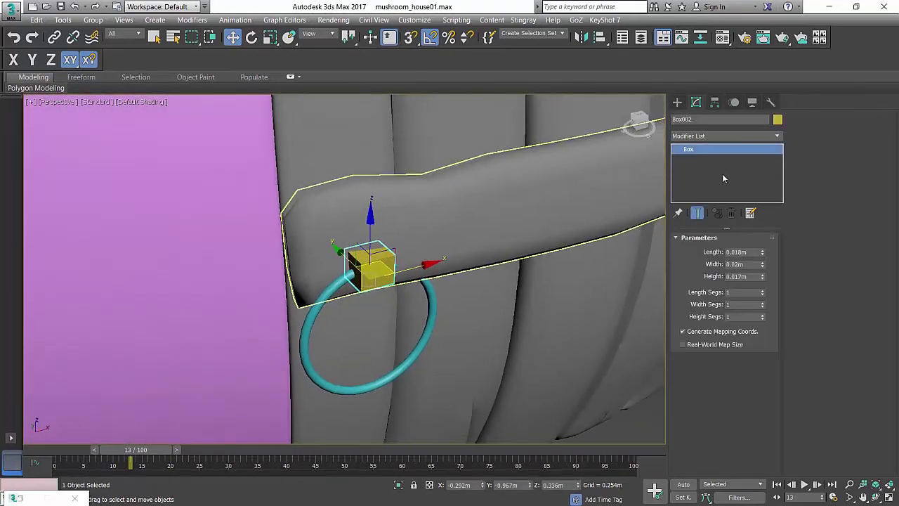
pyautogui.click(703, 136)
pyautogui.write('ch')
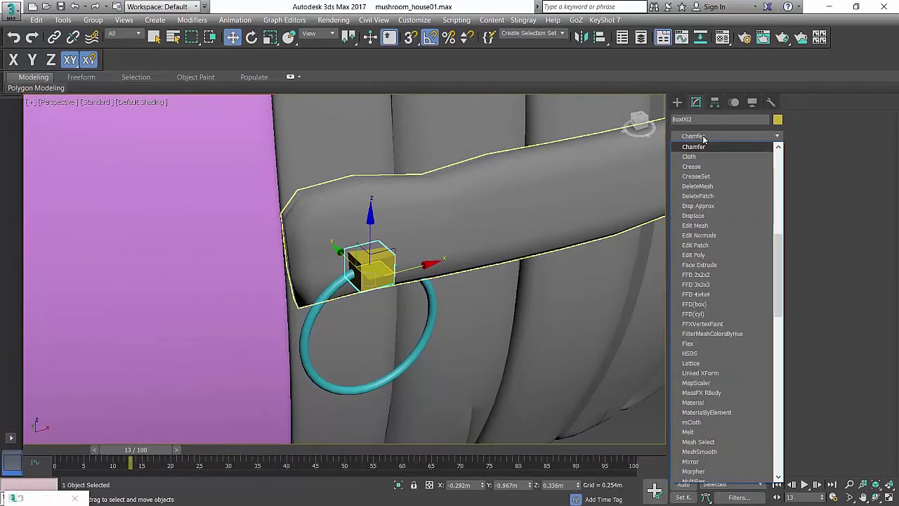
pyautogui.press('Return')
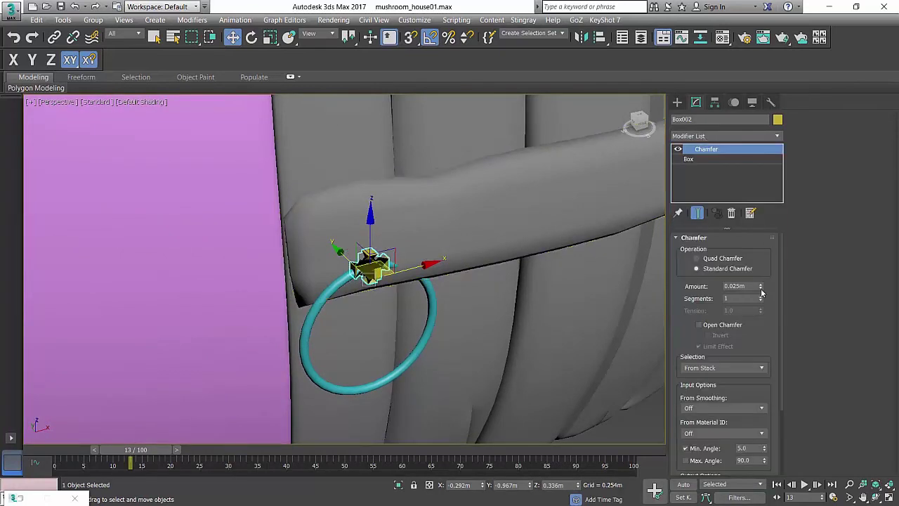
pyautogui.rightClick(761, 289)
pyautogui.moveTo(763, 288); pyautogui.dragTo(763, 283)
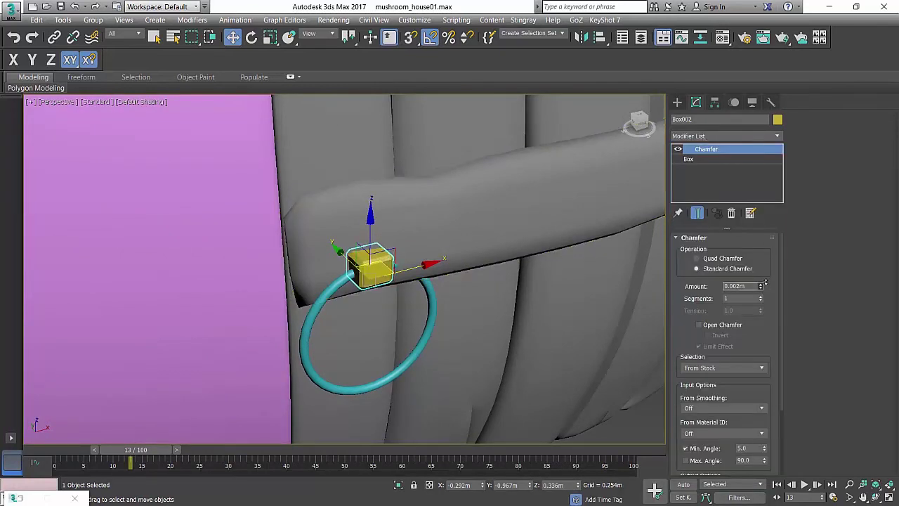
# Shift the box and ring together along Y and rotate them slightly to follow the crossbar's curve, then deselect them
pyautogui.scroll(-3, 472, 186)
pyautogui.keyDown('alt'); pyautogui.moveTo(472, 186); pyautogui.dragTo(478, 263, button='middle'); pyautogui.keyUp('alt')
pyautogui.scroll(4, 443, 273)
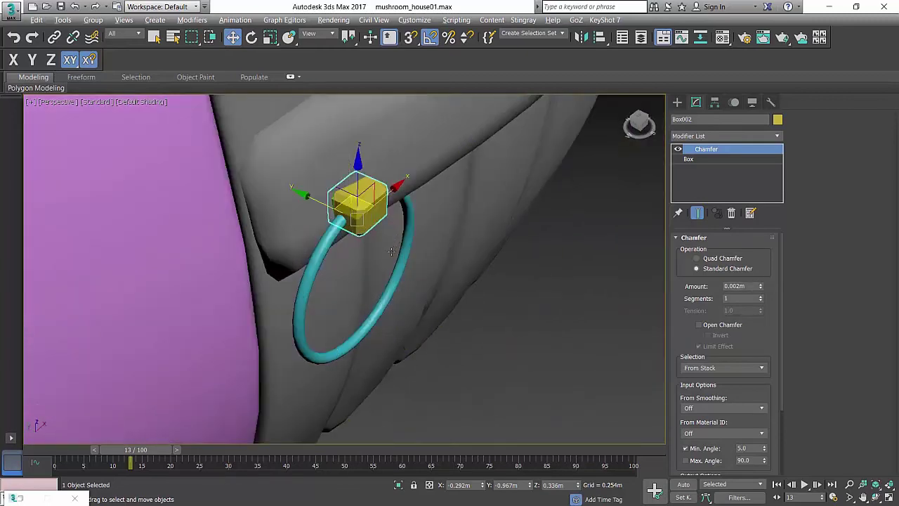
pyautogui.keyDown('alt'); pyautogui.moveTo(411, 193); pyautogui.dragTo(380, 237, button='middle'); pyautogui.keyUp('alt')
pyautogui.keyDown('ctrl'); pyautogui.click(408, 221); pyautogui.keyUp('ctrl')
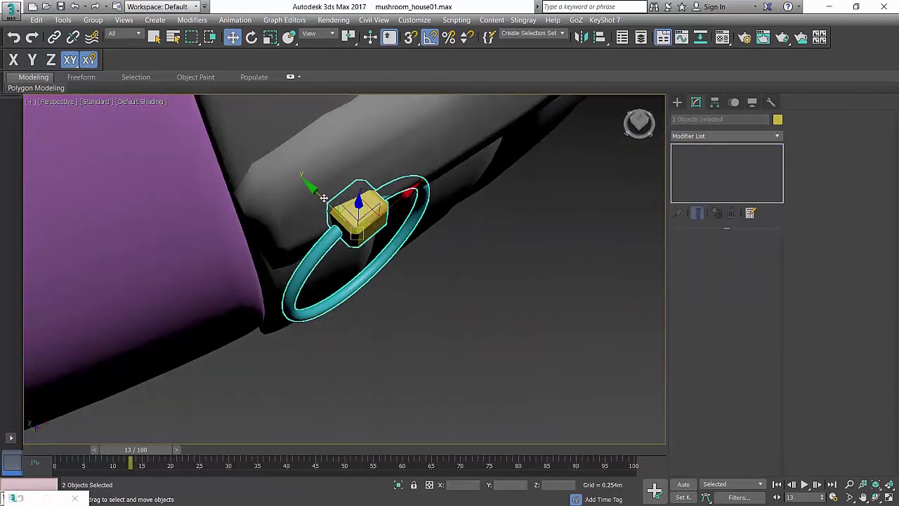
pyautogui.press('e')
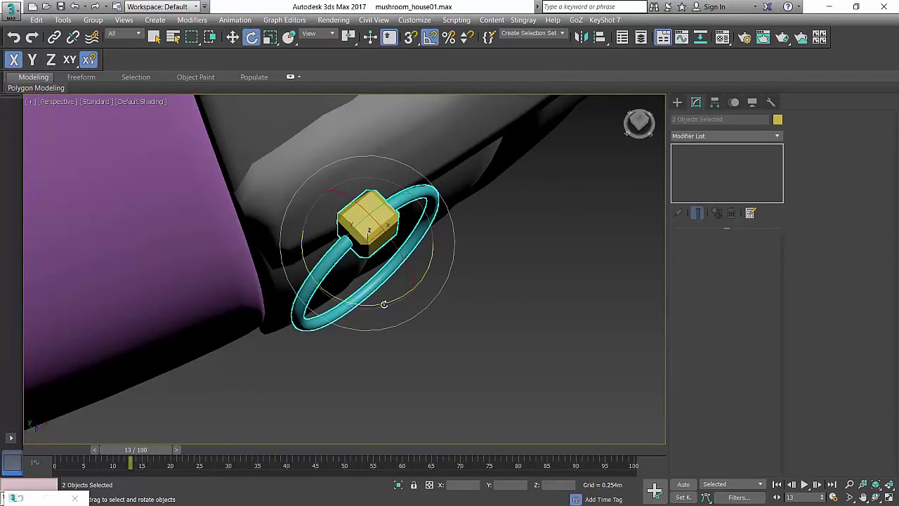
pyautogui.moveTo(382, 302); pyautogui.dragTo(376, 298)
pyautogui.press('w')
pyautogui.scroll(-5, 430, 265)
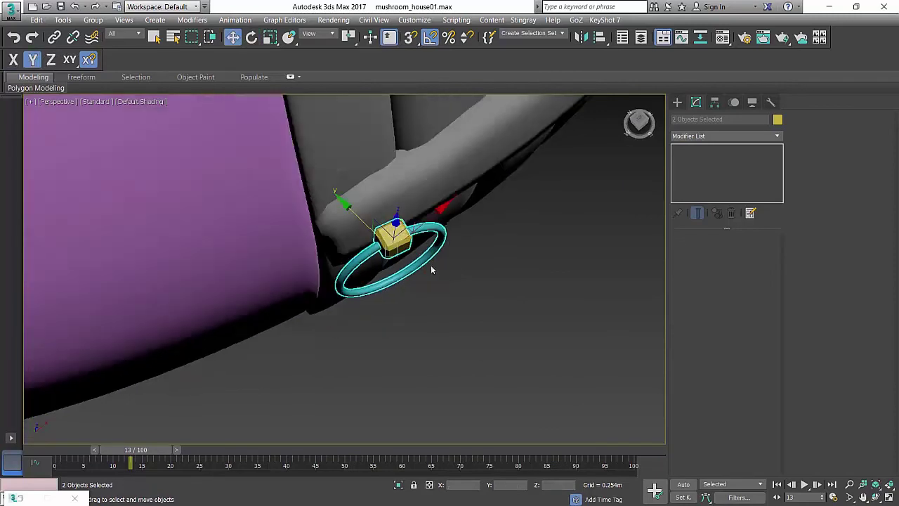
pyautogui.keyDown('alt'); pyautogui.moveTo(430, 264); pyautogui.dragTo(499, 222, button='middle'); pyautogui.keyUp('alt')
pyautogui.scroll(-5, 499, 222)
pyautogui.scroll(3, 499, 223)
pyautogui.click(424, 375)
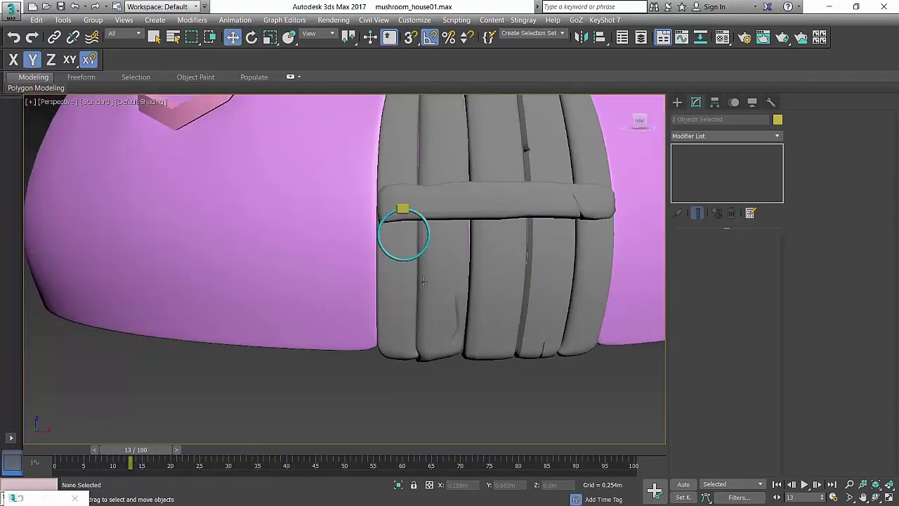
# Thicken the ring handle by setting the torus's Radius 2 to 0.005 m
pyautogui.click(402, 259)
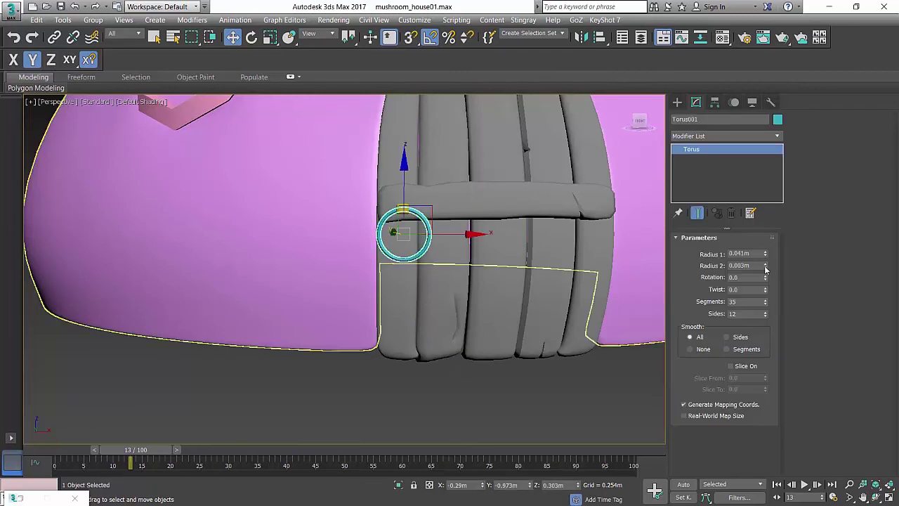
pyautogui.moveTo(766, 269); pyautogui.dragTo(763, 262)
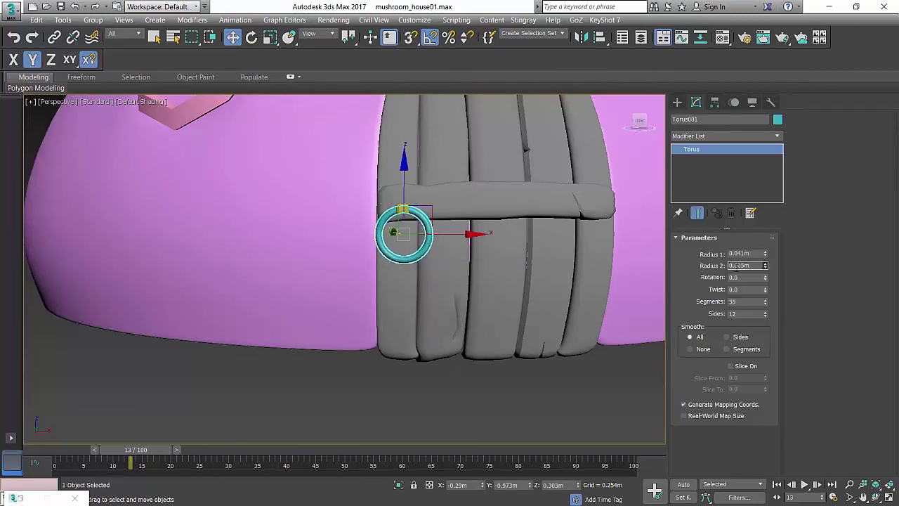
pyautogui.click(340, 365)
# Scale the small chamfered box up uniformly to about 136% and select the ring
pyautogui.scroll(3, 373, 242)
pyautogui.click(417, 200)
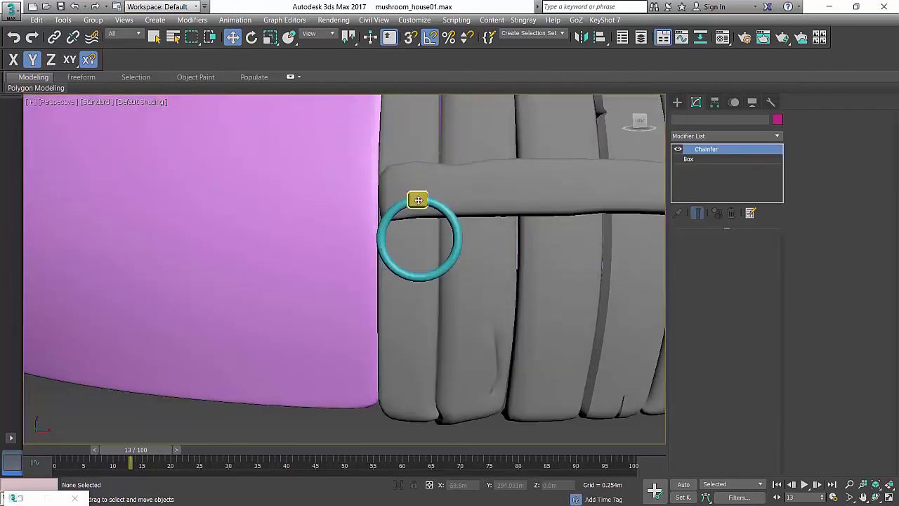
pyautogui.click(417, 200)
pyautogui.press('r')
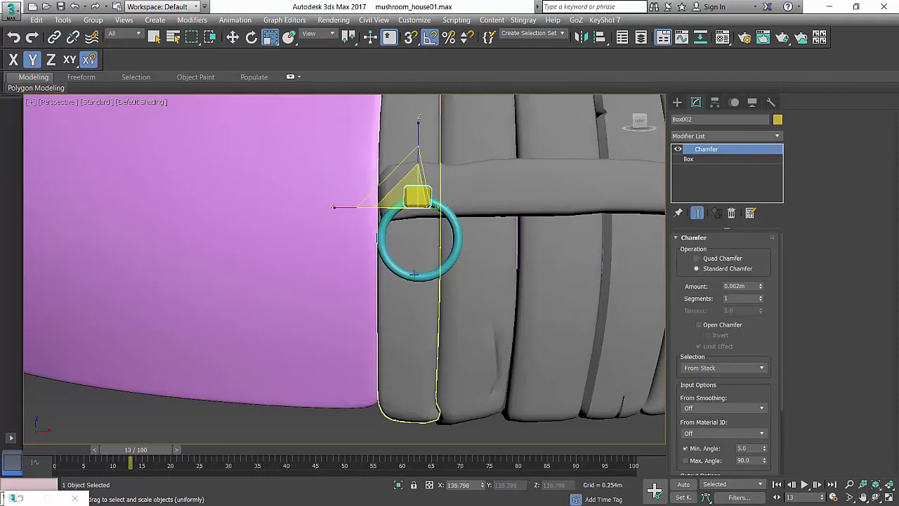
pyautogui.click(415, 275)
pyautogui.scroll(-5, 415, 275)
pyautogui.keyDown('alt'); pyautogui.moveTo(448, 249); pyautogui.dragTo(473, 311, button='middle'); pyautogui.keyUp('alt')
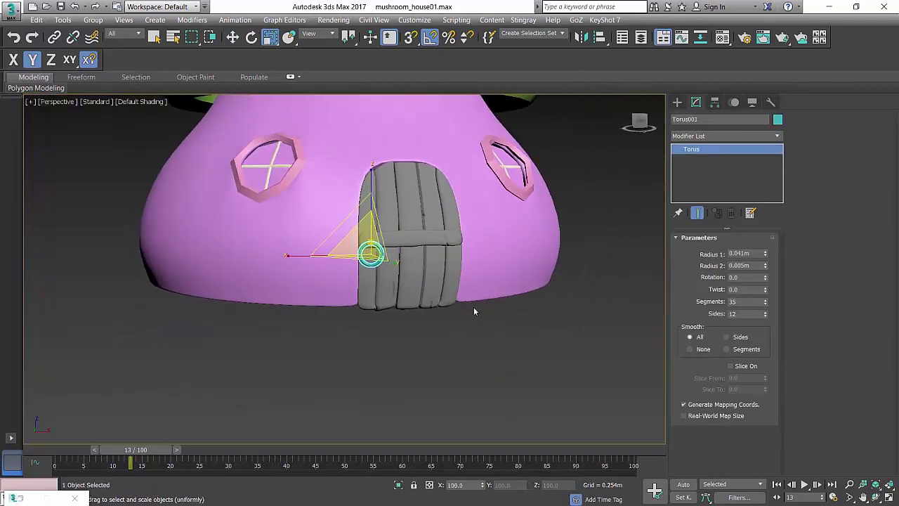